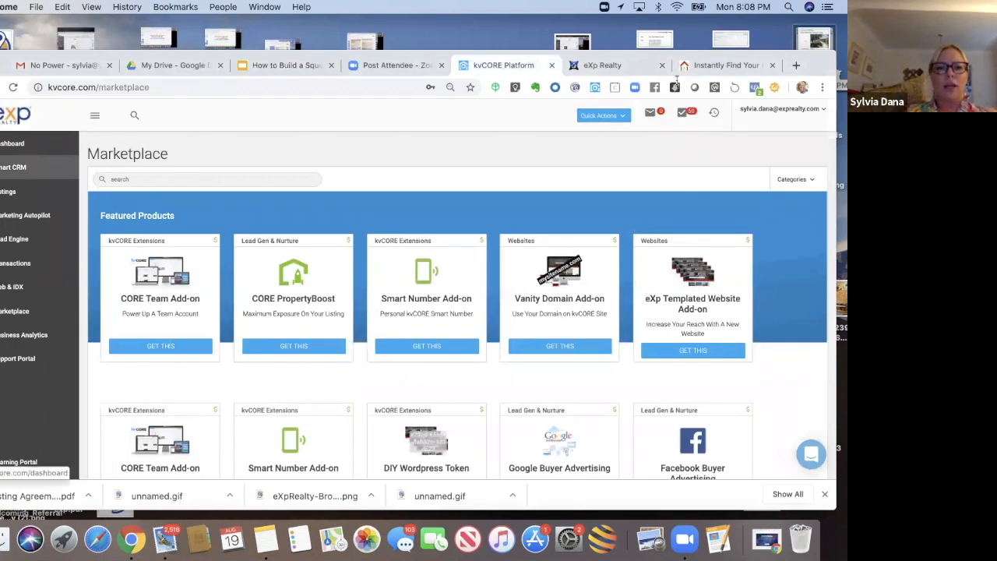
Step: Switch to the agent's eXp website and open the Open Houses listings from its home page
left_click(726, 66)
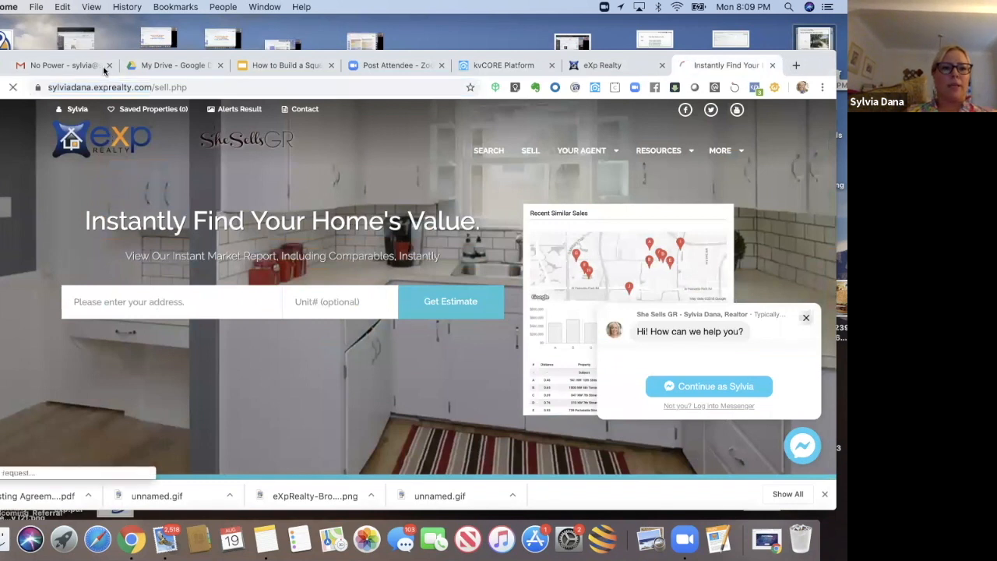
left_click_drag(98, 57, 99, 37)
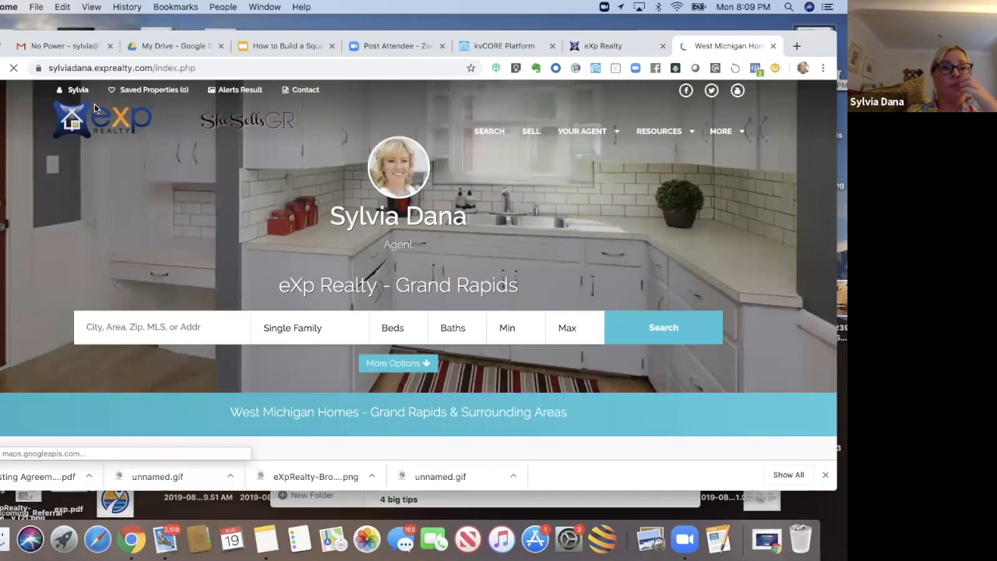
left_click_drag(84, 39, 86, 25)
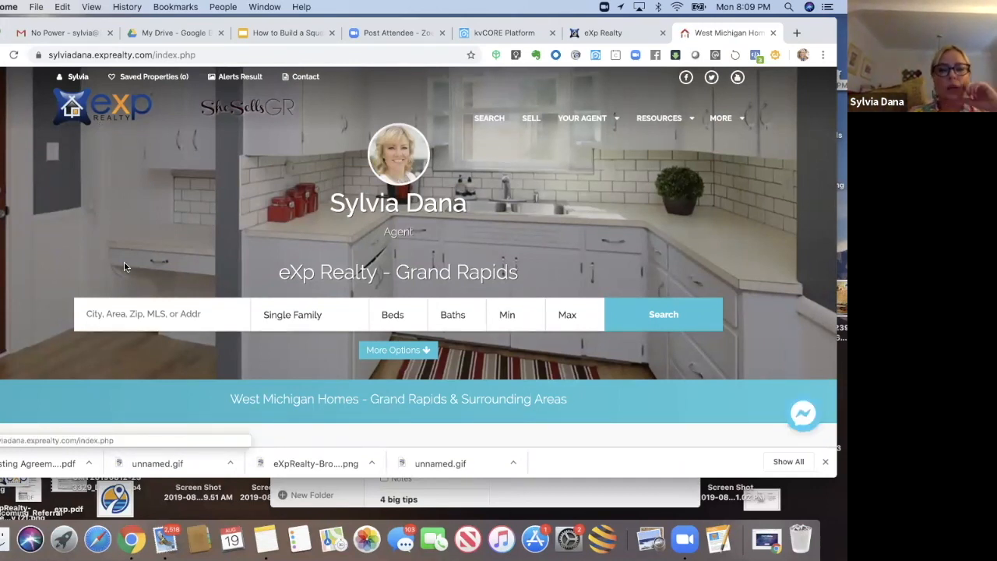
scroll(263, 436, "down", 4)
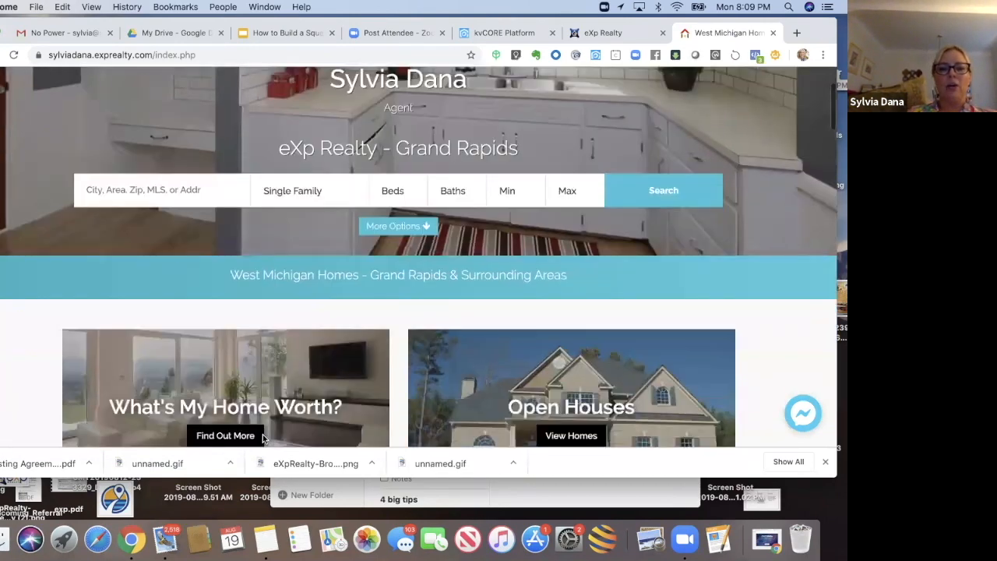
scroll(263, 439, "down", 3)
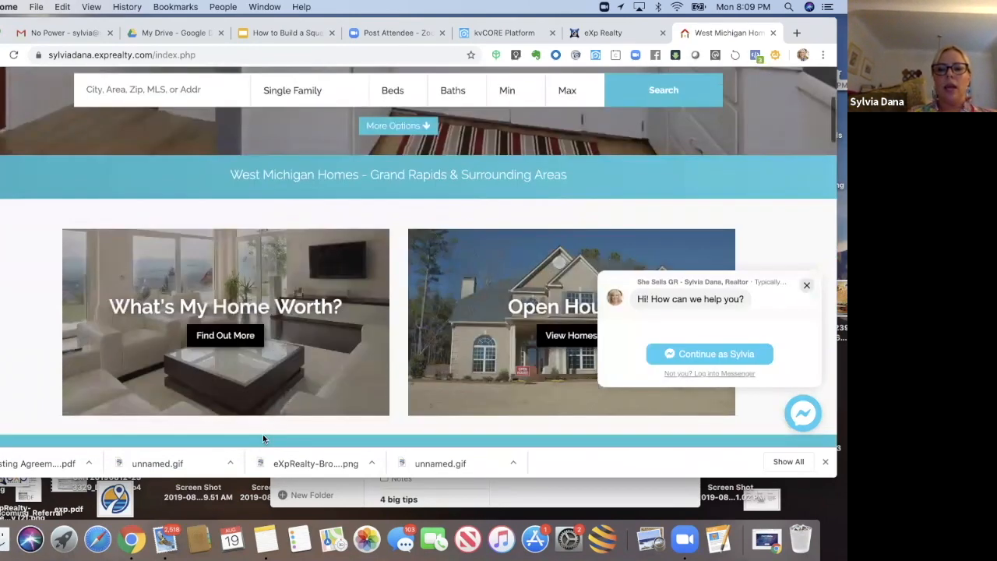
scroll(263, 439, "down", 1)
left_click(497, 293)
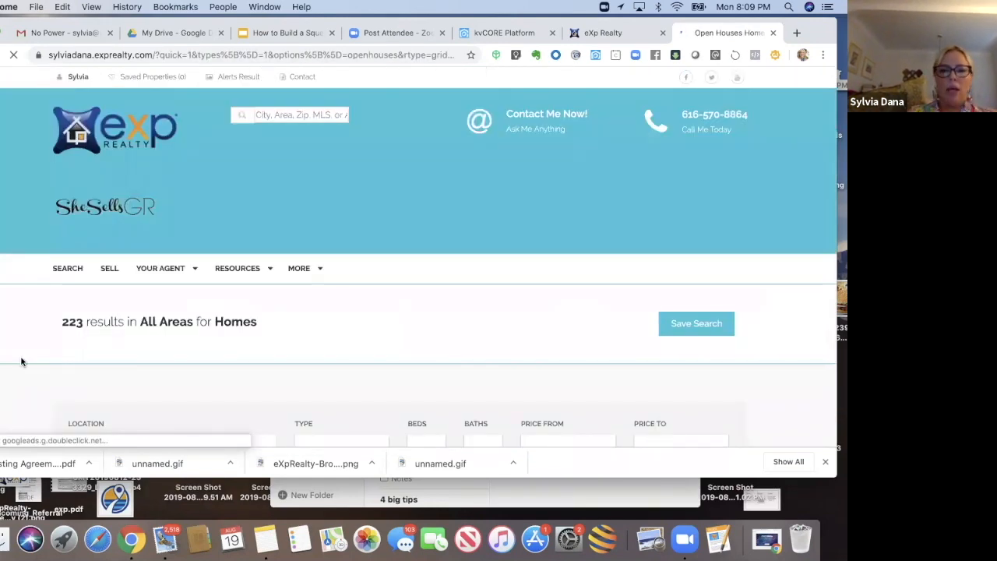
Step: Scroll the open house results and open the Rockford listing's details
scroll(21, 361, "down", 8)
scroll(21, 362, "up", 1)
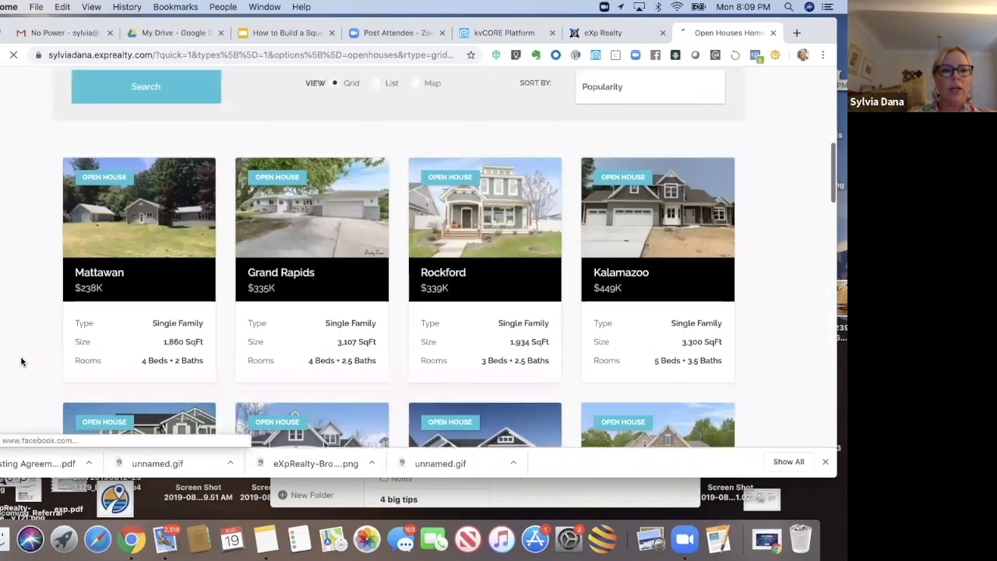
scroll(21, 358, "up", 1)
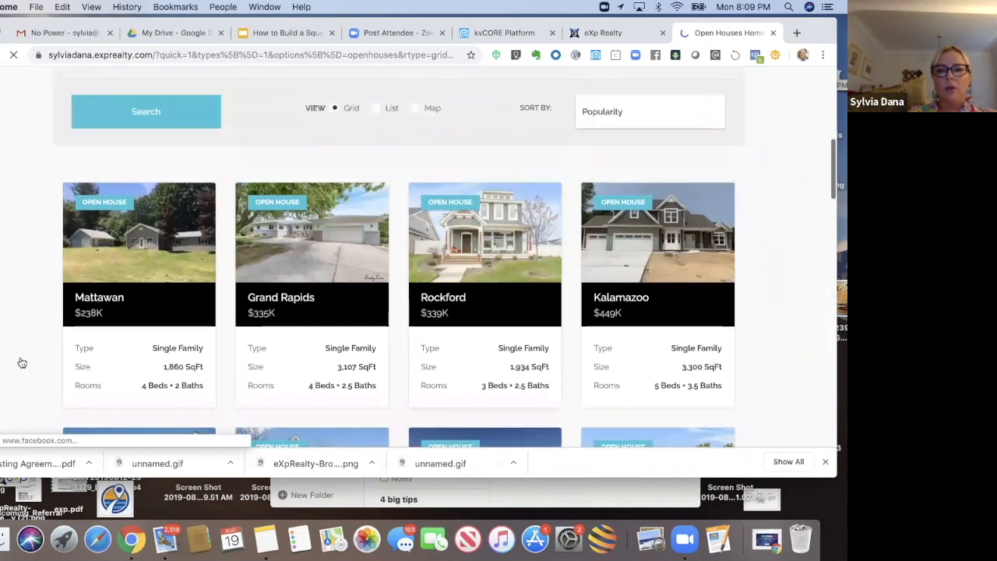
mouse_move(441, 200)
left_click(442, 200)
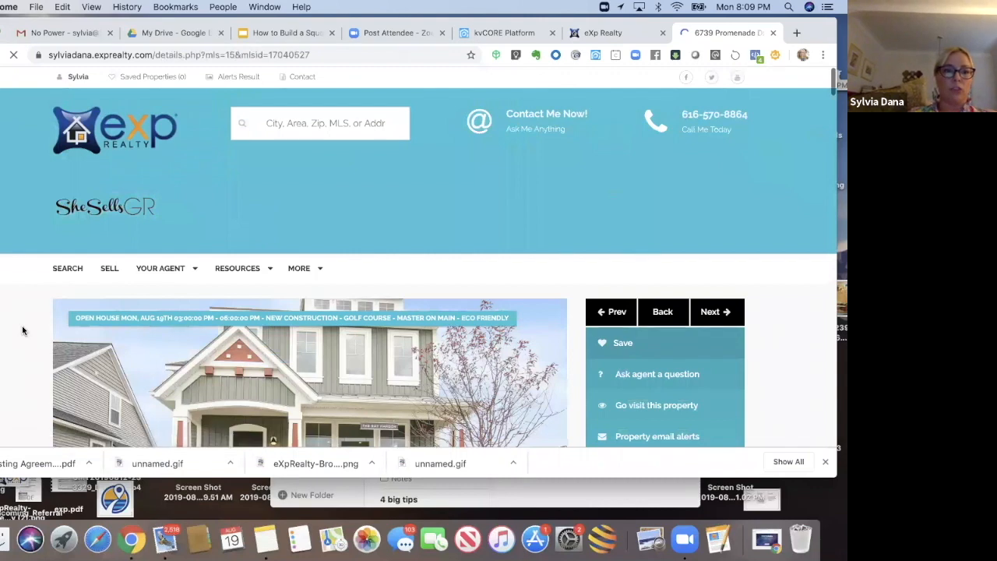
Step: Examine the Rockford listing's photos, property attributes, description and agent panel
scroll(23, 331, "down", 1)
scroll(22, 335, "down", 2)
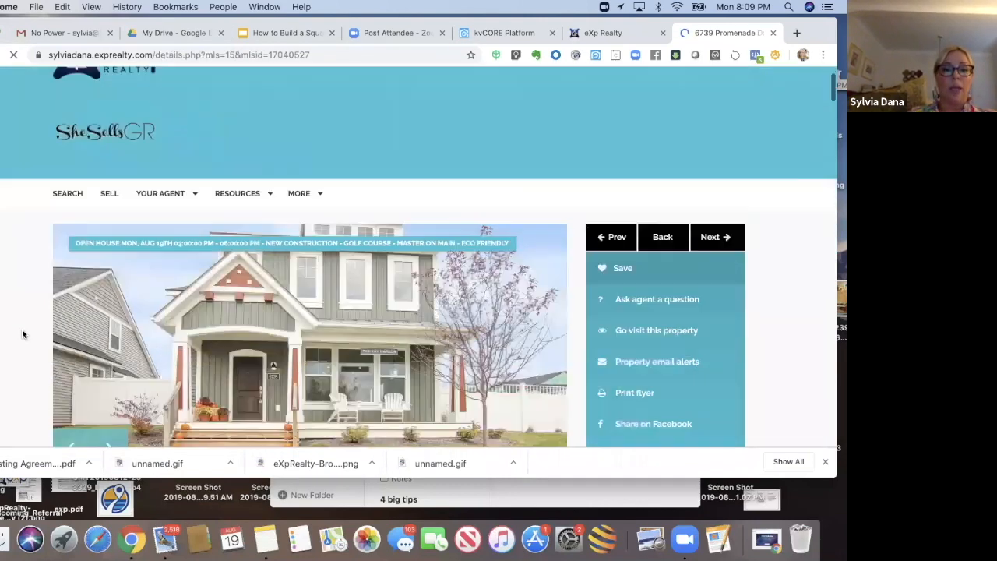
scroll(23, 335, "down", 2)
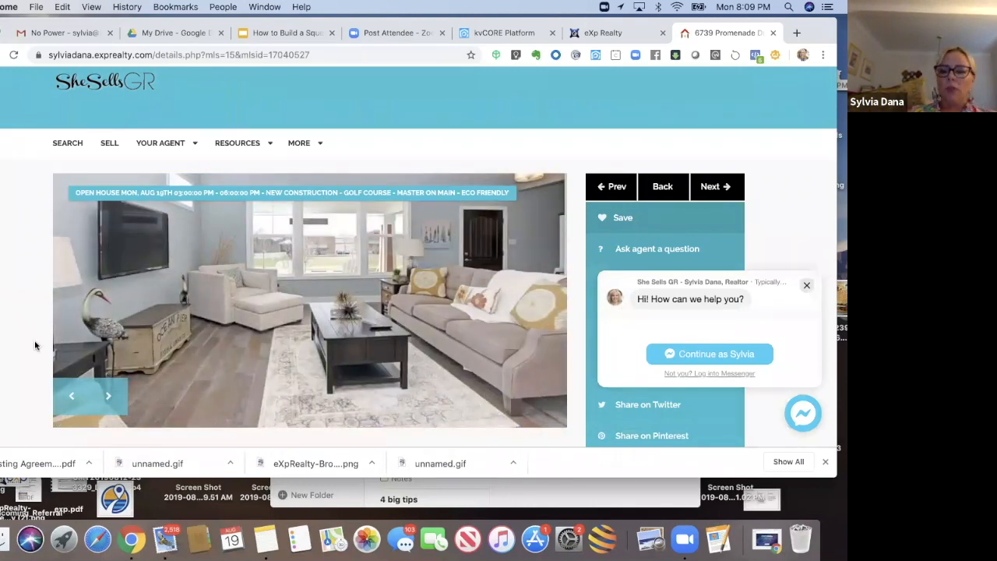
scroll(35, 345, "down", 2)
scroll(34, 345, "down", 3)
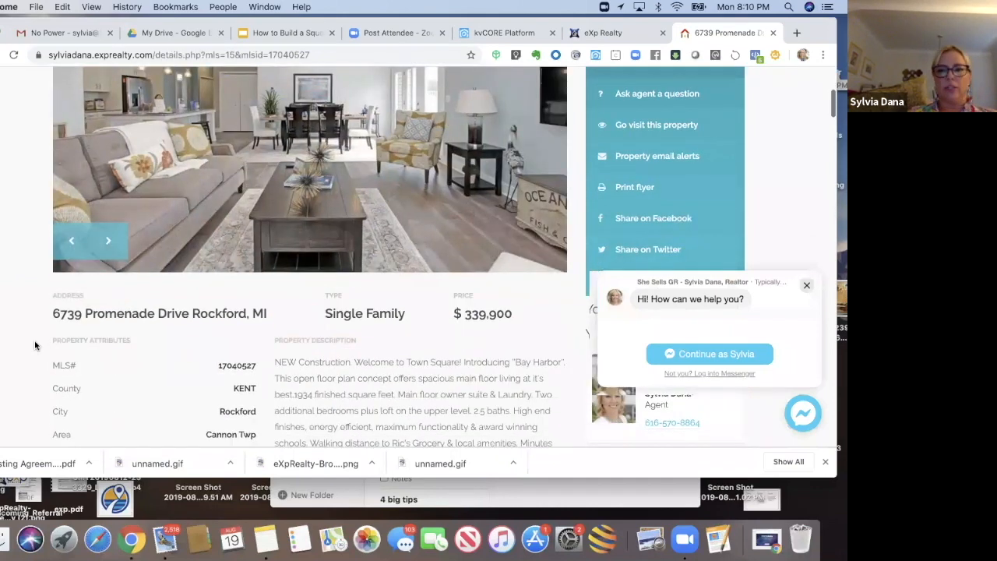
scroll(34, 345, "up", 5)
scroll(34, 345, "up", 2)
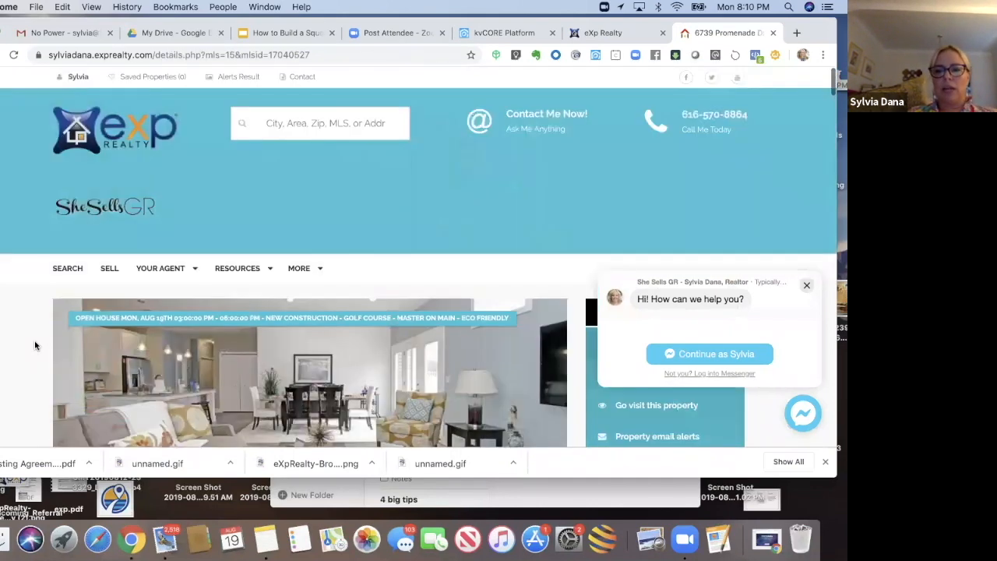
scroll(34, 345, "down", 5)
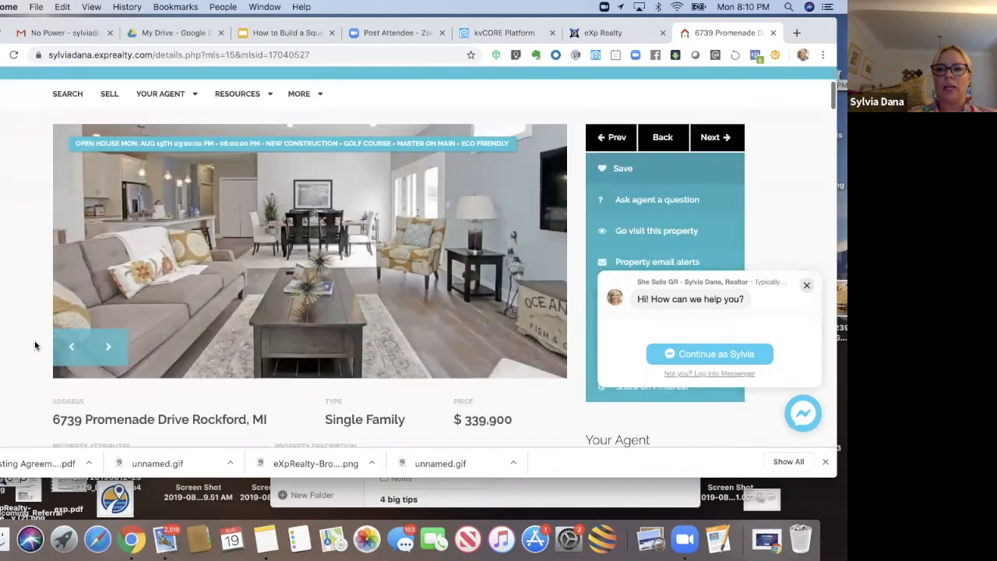
scroll(34, 345, "down", 5)
scroll(34, 345, "down", 5)
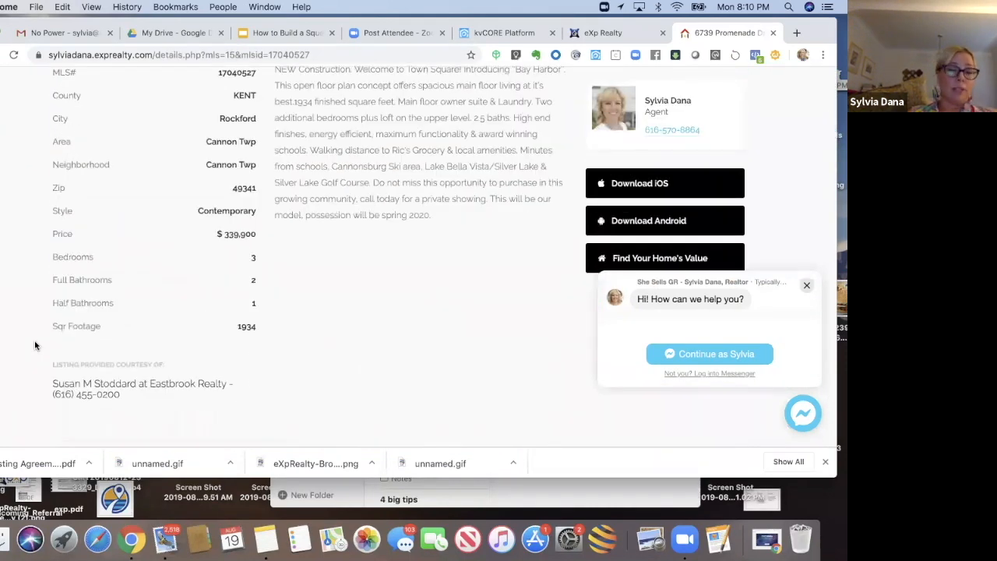
scroll(34, 345, "up", 3)
scroll(35, 345, "up", 10)
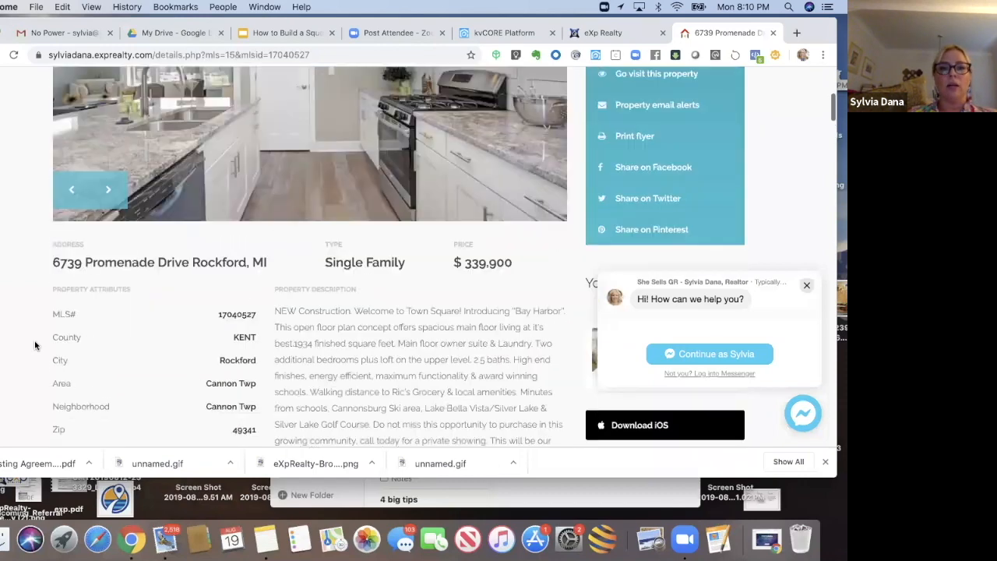
scroll(35, 345, "up", 1)
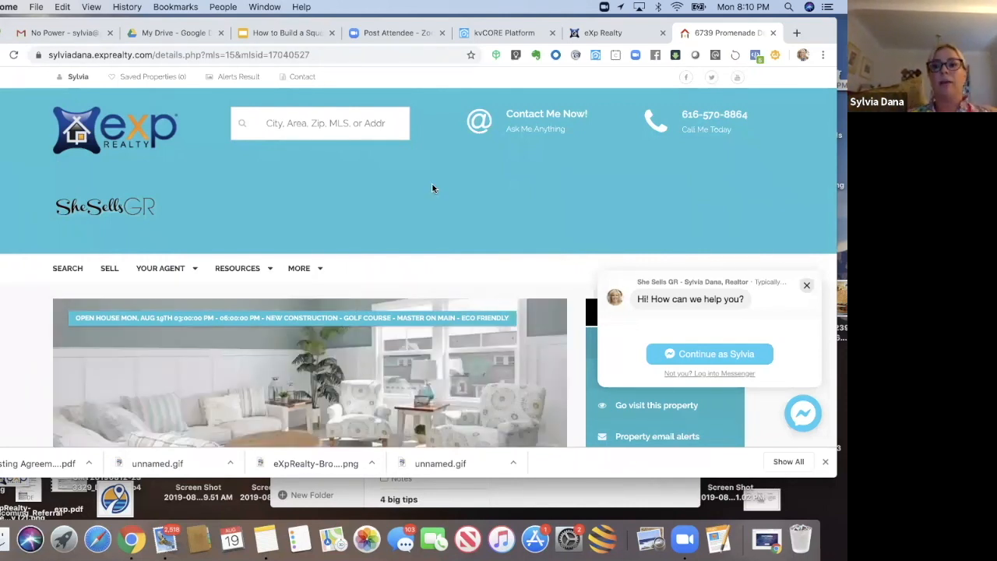
left_click_drag(809, 31, 810, 48)
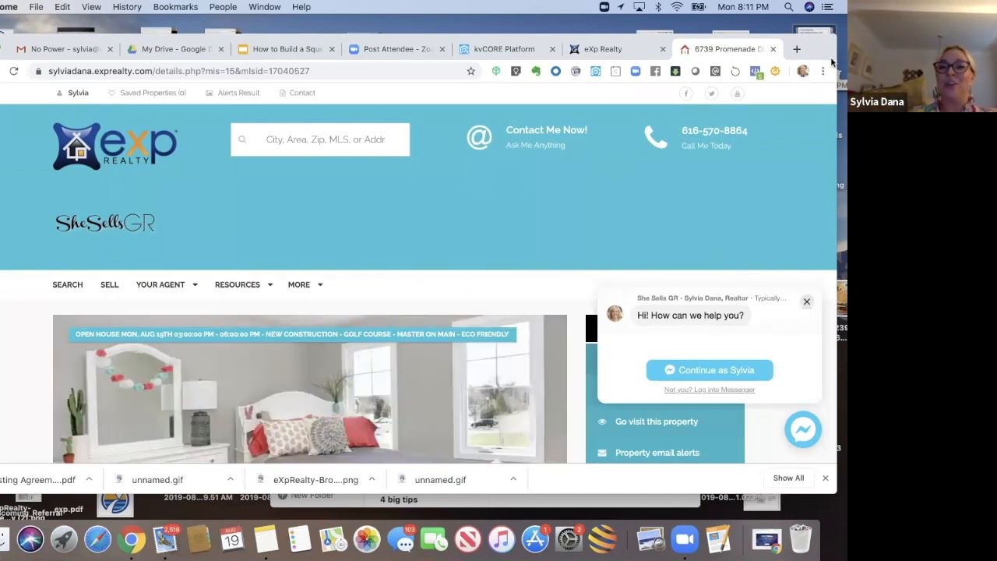
left_click_drag(808, 54, 804, 72)
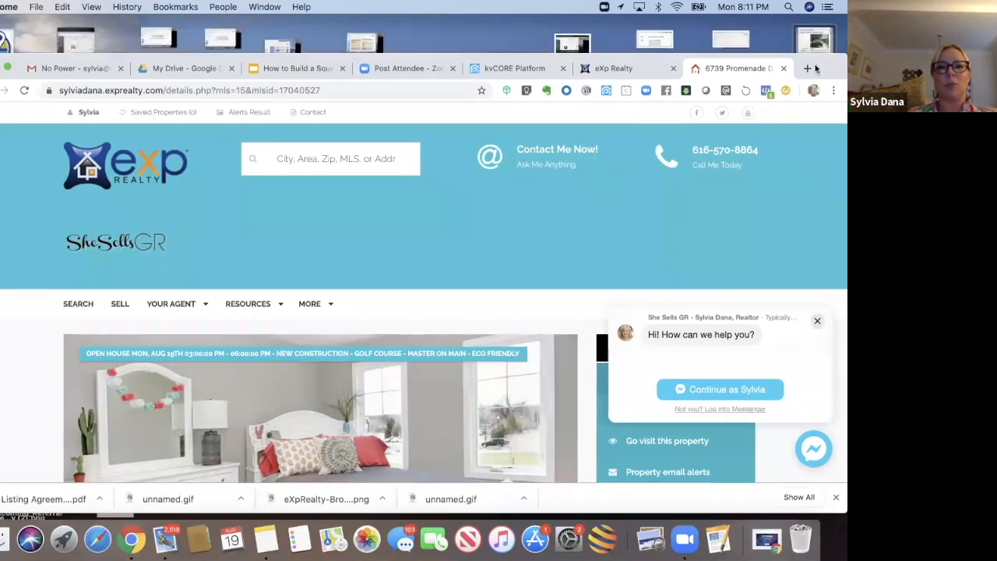
left_click_drag(804, 72, 813, 45)
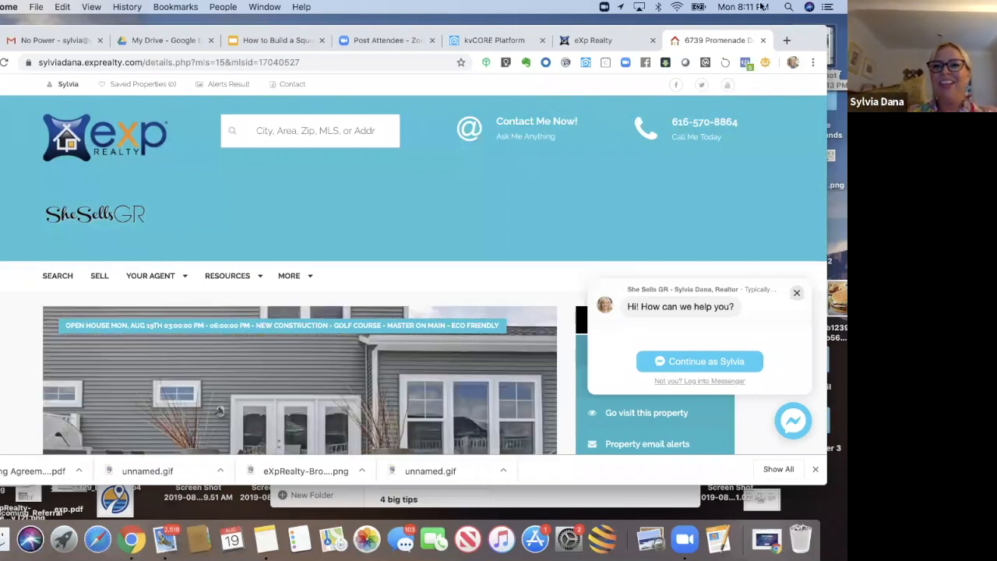
left_click_drag(807, 43, 814, 68)
Step: Open the squeeze page presentation and correct 'Muli-family' to 'Multi-family' on slide 6
left_click(544, 65)
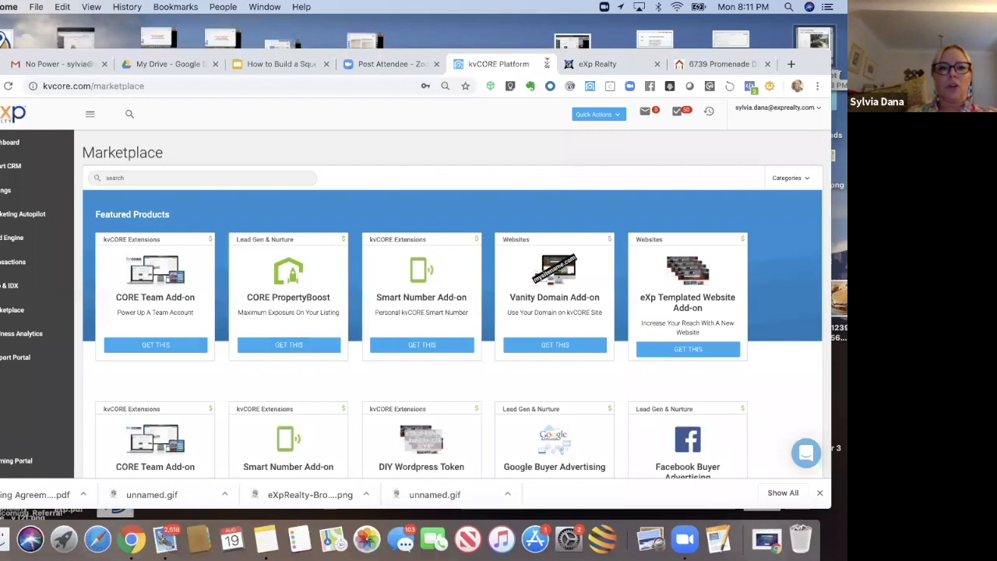
left_click(251, 66)
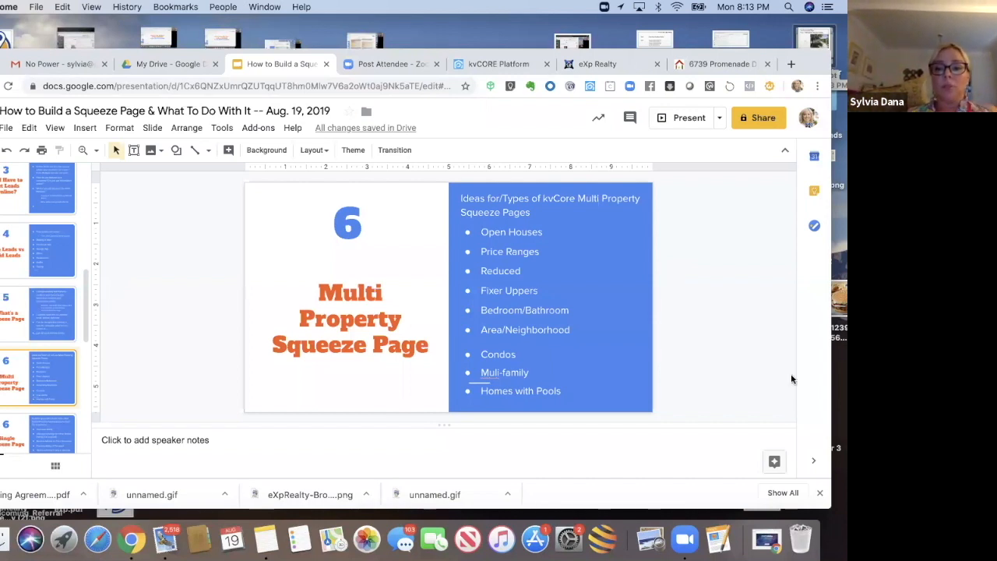
left_click(499, 372)
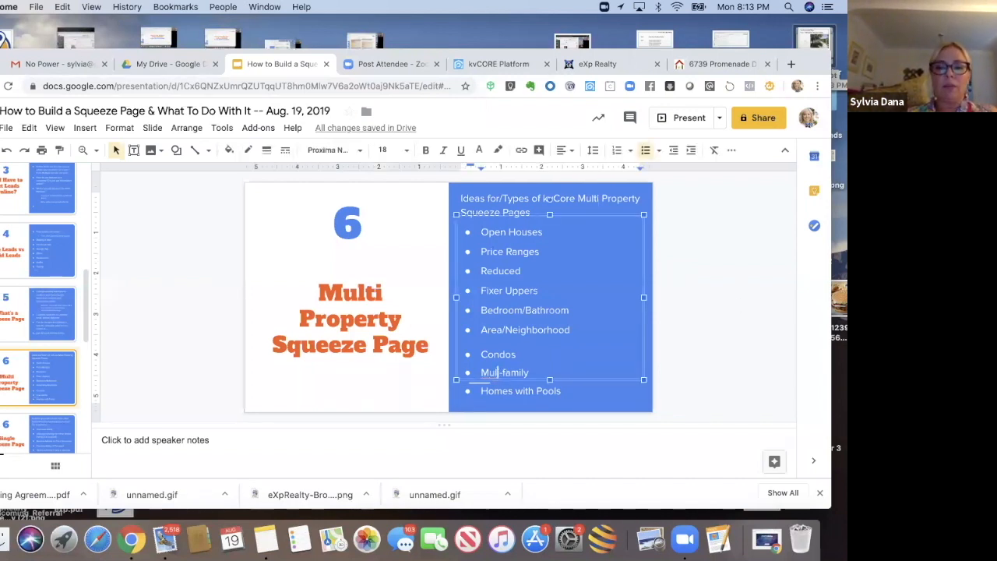
type("ti")
left_click(673, 363)
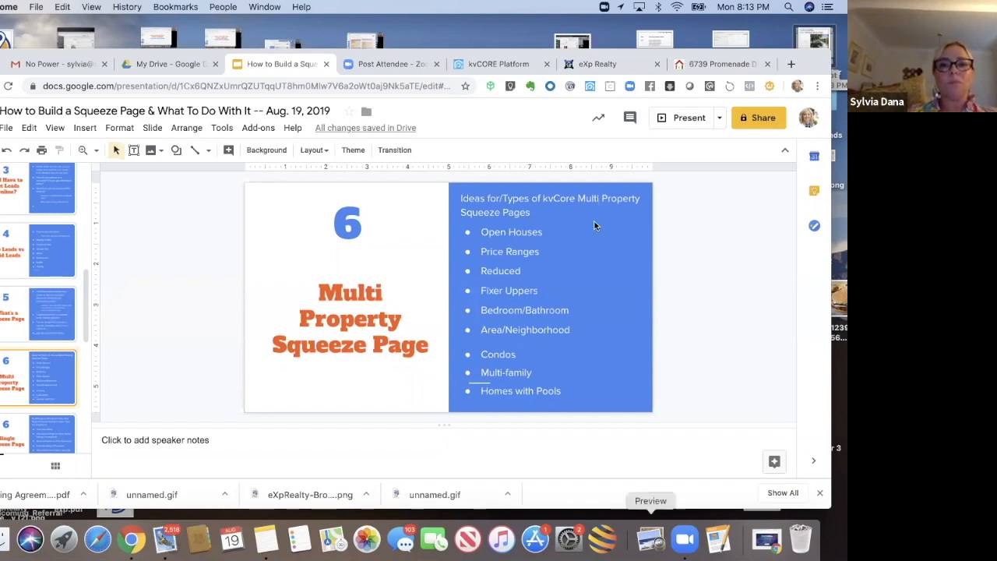
Step: Return to the kvCORE platform and open the Dashboard
left_click(499, 66)
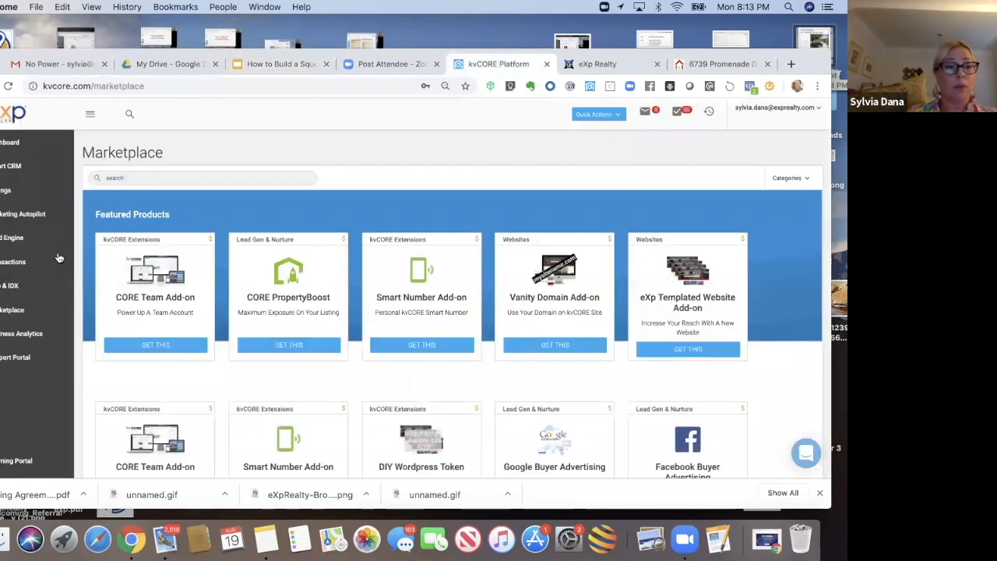
left_click(10, 142)
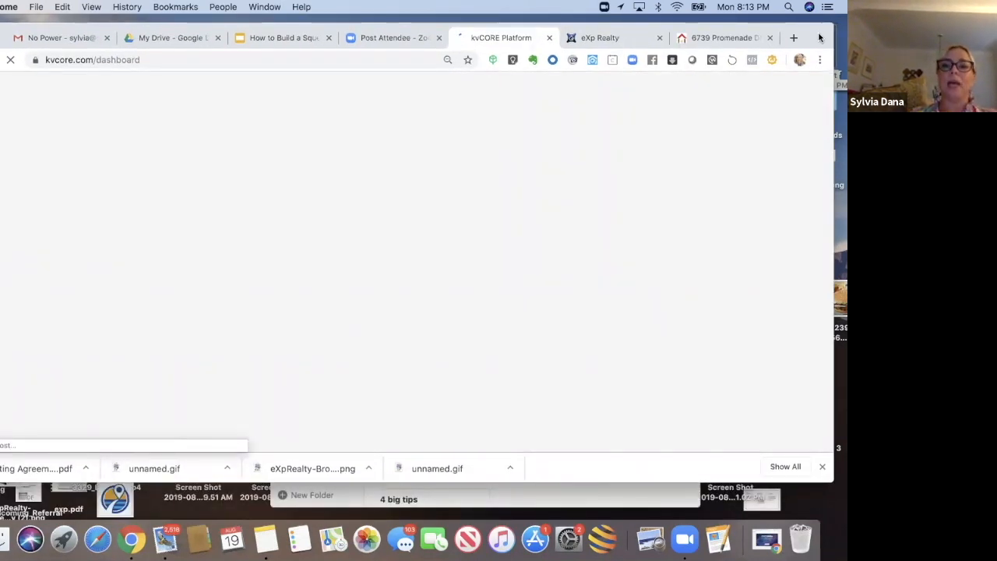
Step: Close the property listing and eXp Realty website tabs
left_click(769, 38)
left_click(768, 38)
mouse_move(805, 37)
left_mouse_down()
mouse_move(804, 60)
mouse_move(802, 32)
left_mouse_up()
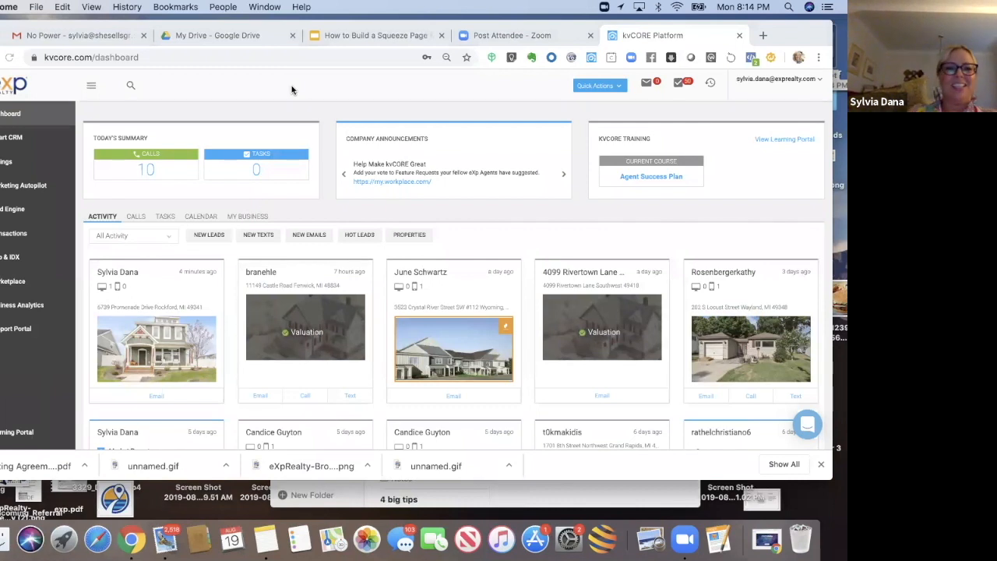
left_click(592, 59)
left_click(595, 58)
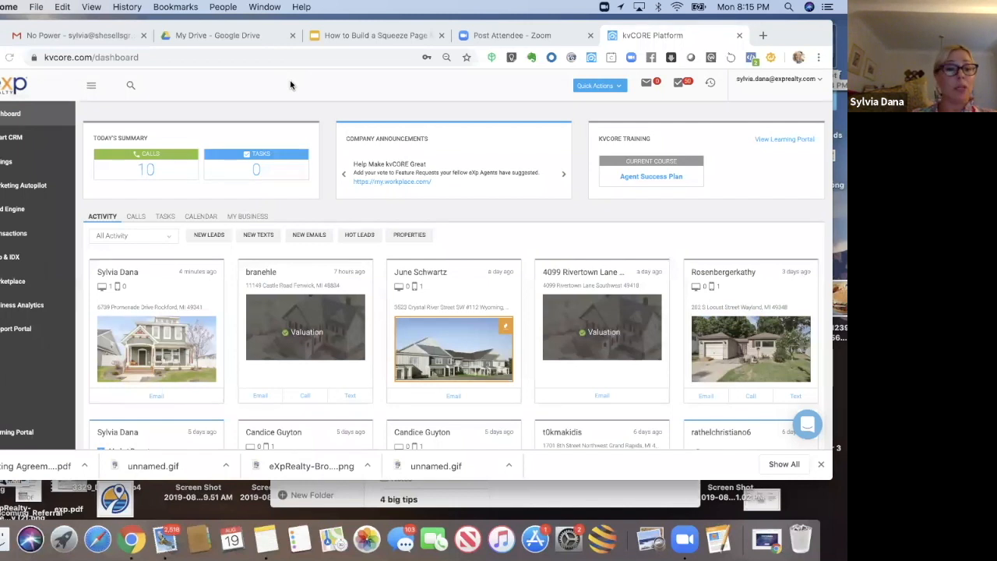
Step: In Lead Engine, select the agent's website domain for the IDX Squeeze Page and start building it
left_click(6, 214)
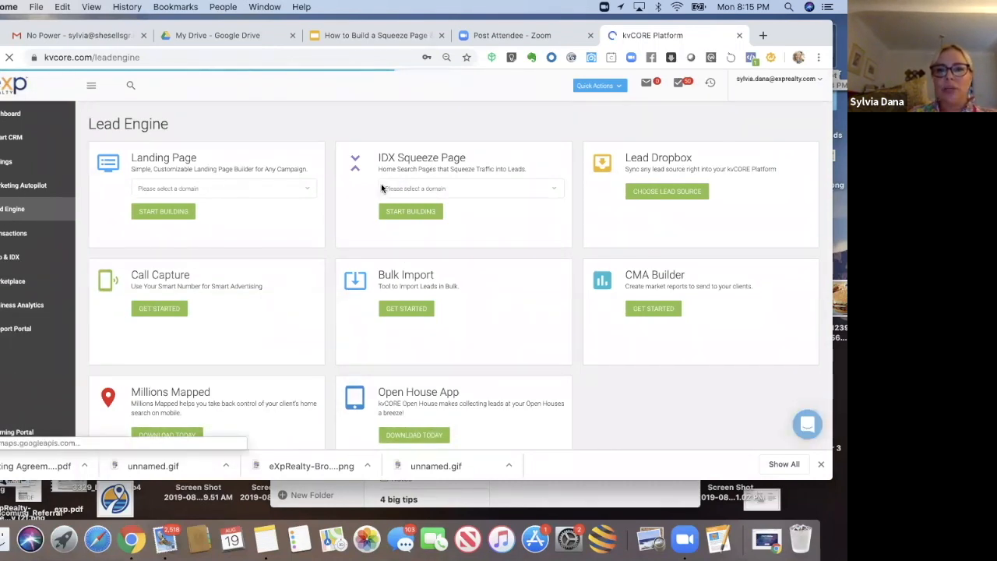
left_click(550, 192)
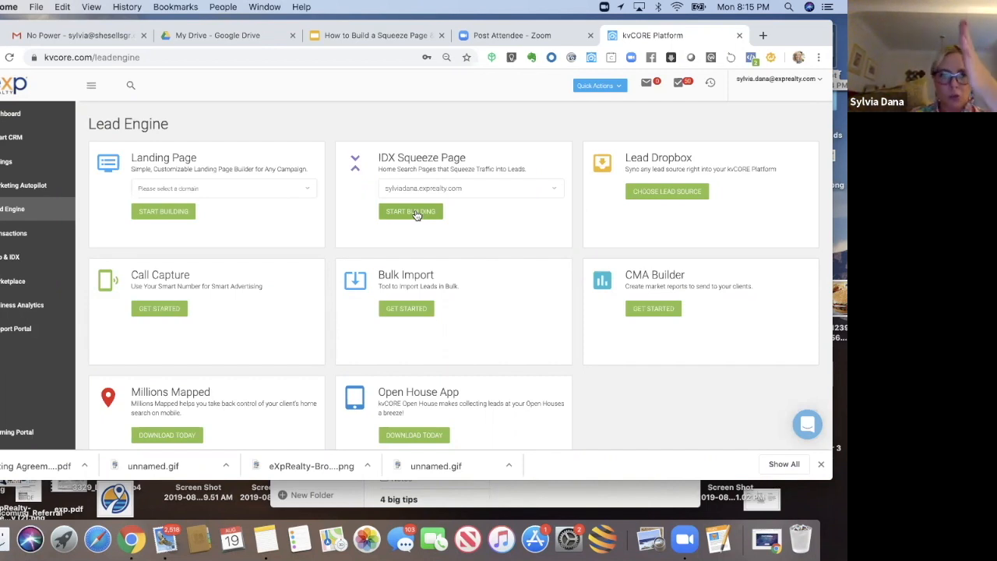
left_click(410, 212)
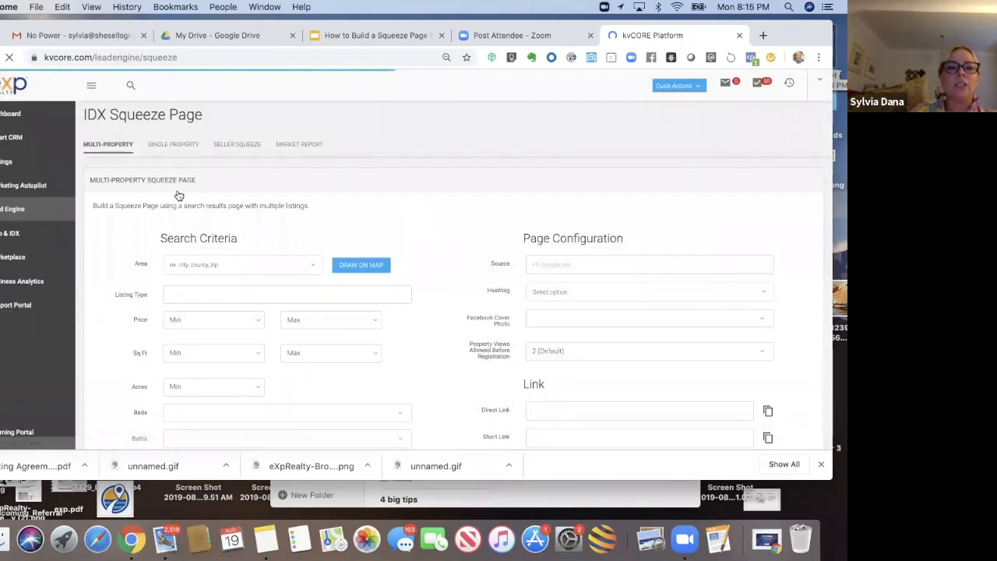
Step: Review the Single Property, Seller Squeeze and Market Report options, then return to Multi-Property
left_click(176, 147)
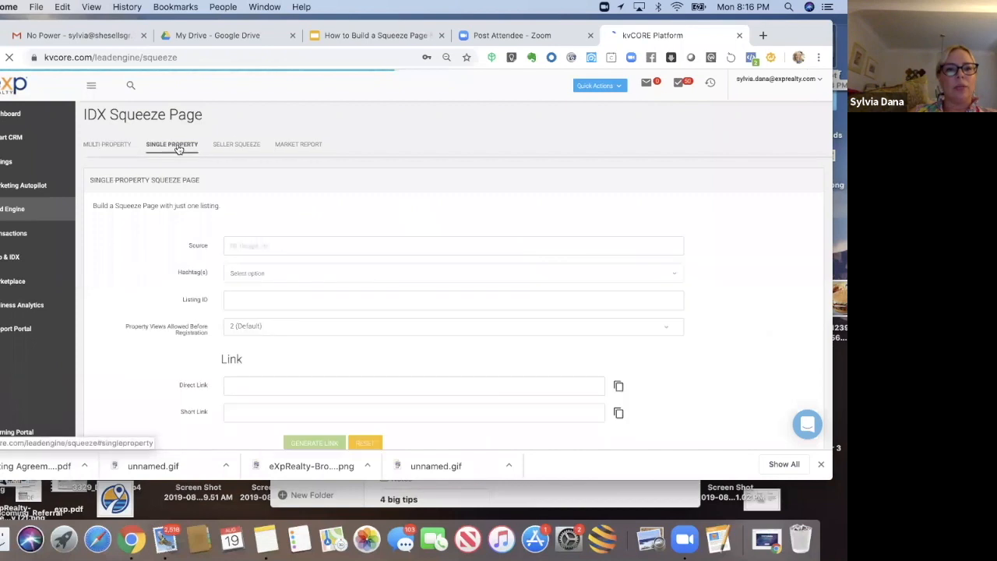
left_click(237, 147)
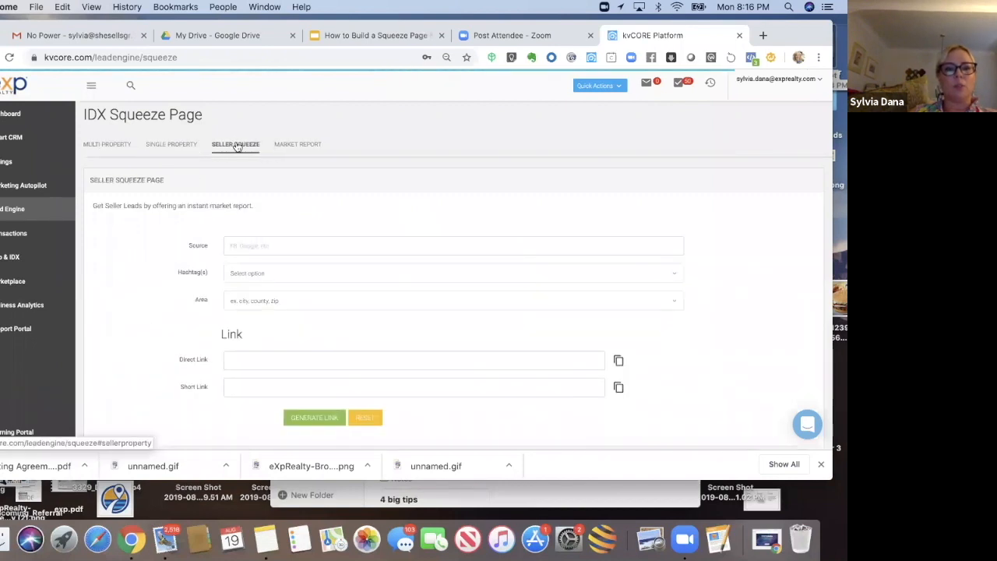
left_click(296, 145)
left_click(112, 146)
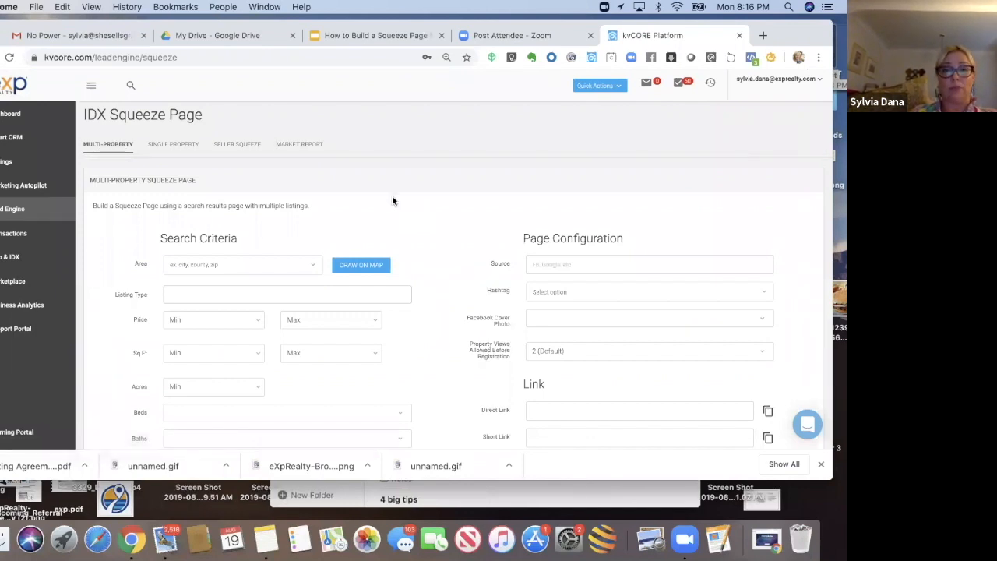
scroll(393, 200, "down", 2)
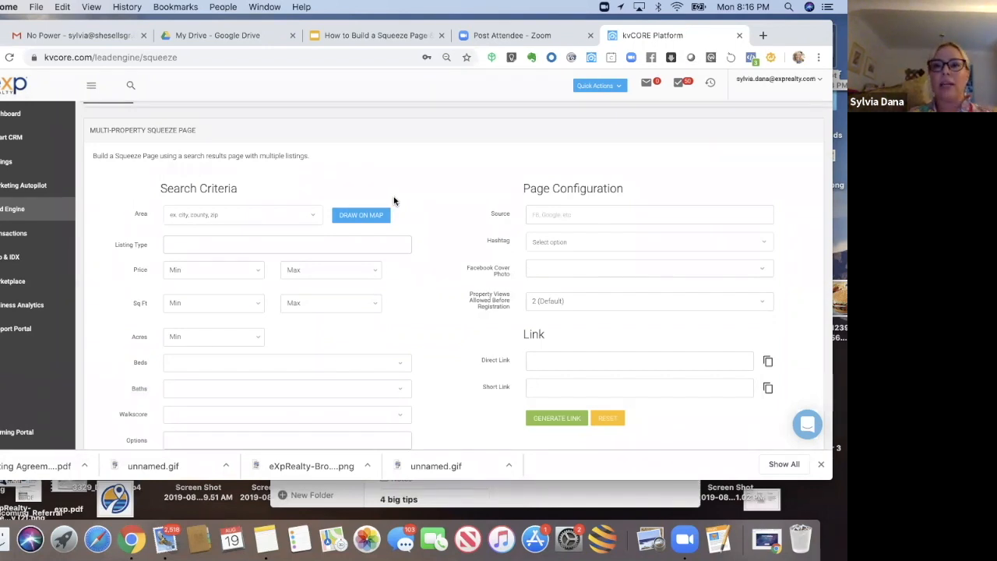
Step: Open a new browser tab and go to the She Sells GR Facebook business page
left_click(763, 36)
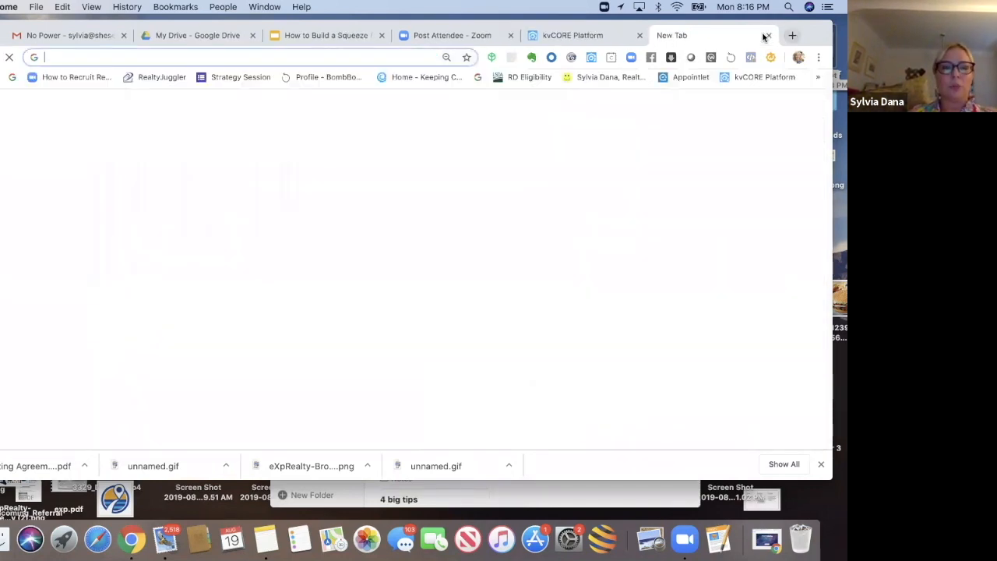
type("fac")
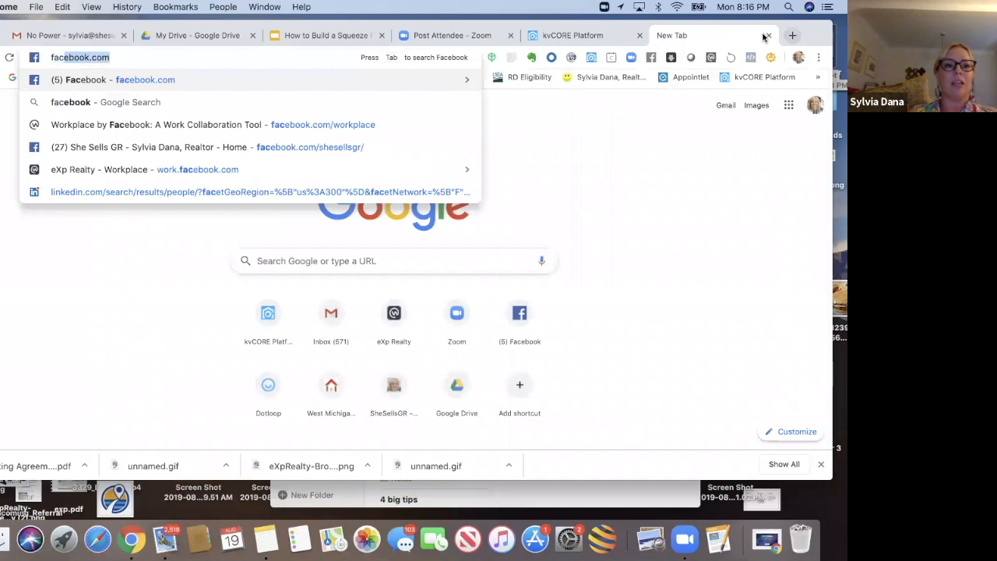
type("e")
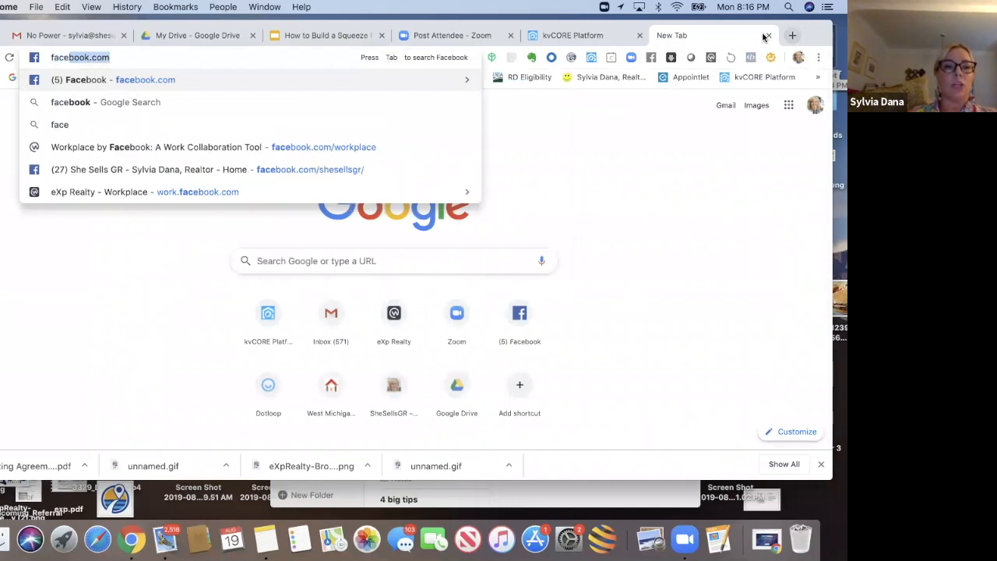
left_click(302, 175)
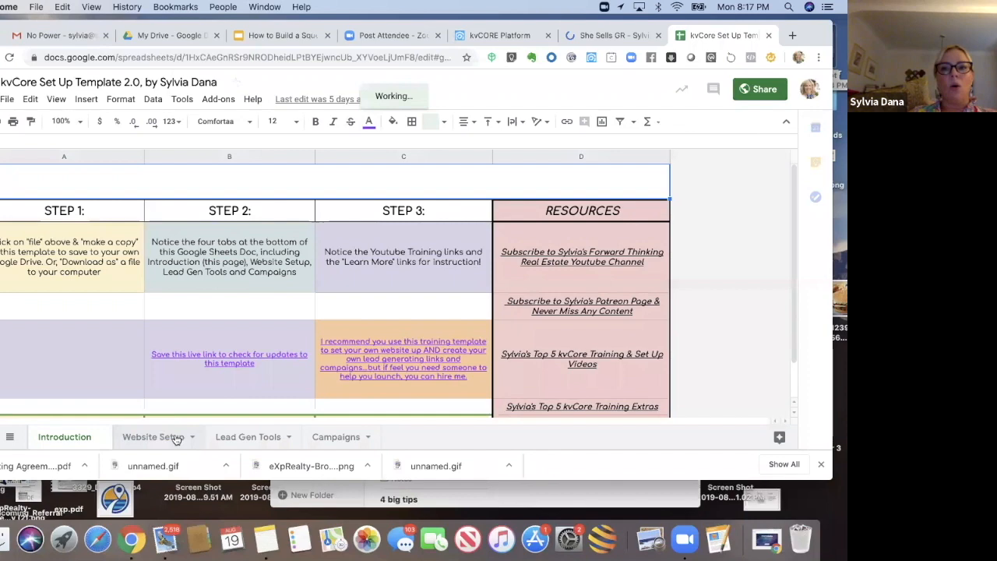
Step: Examine the template spreadsheet's Website Setup and Lead Gen Tools sheets, especially the multi-property squeeze page examples
left_click(153, 437)
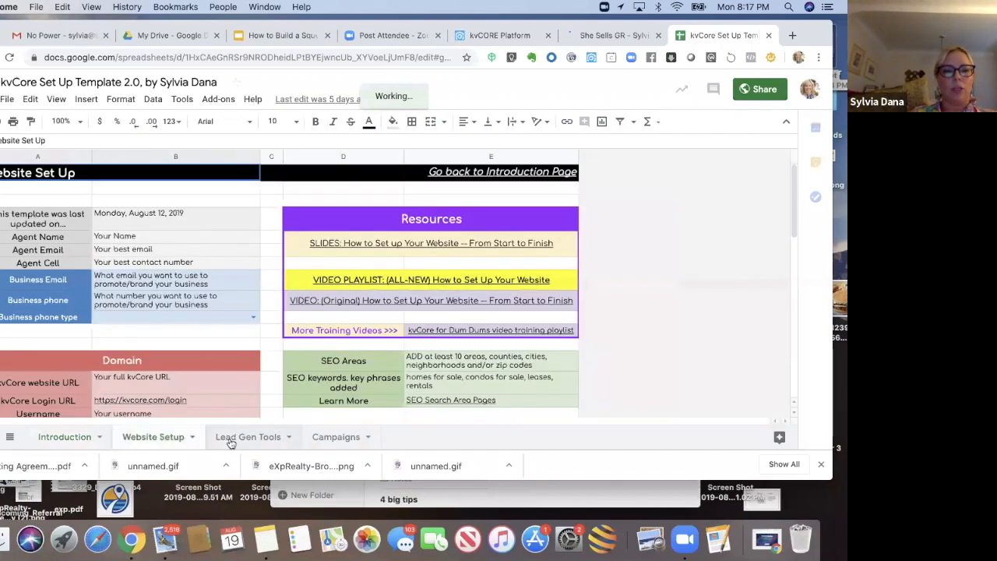
left_click(231, 441)
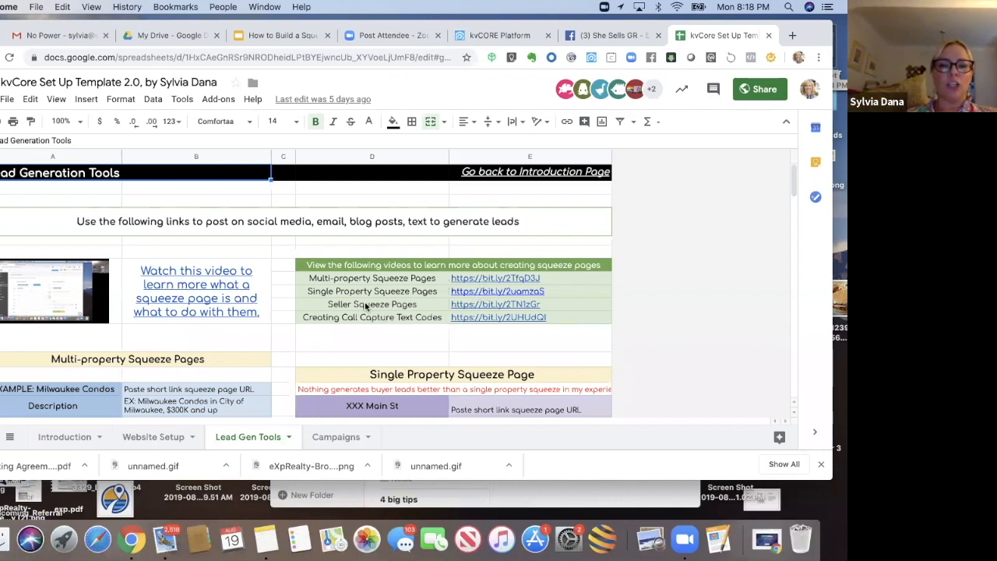
left_click(252, 336)
key("Down")
key("Down")
key("Down")
key("Down")
key("Down")
key("Down")
key("Down")
key("Down")
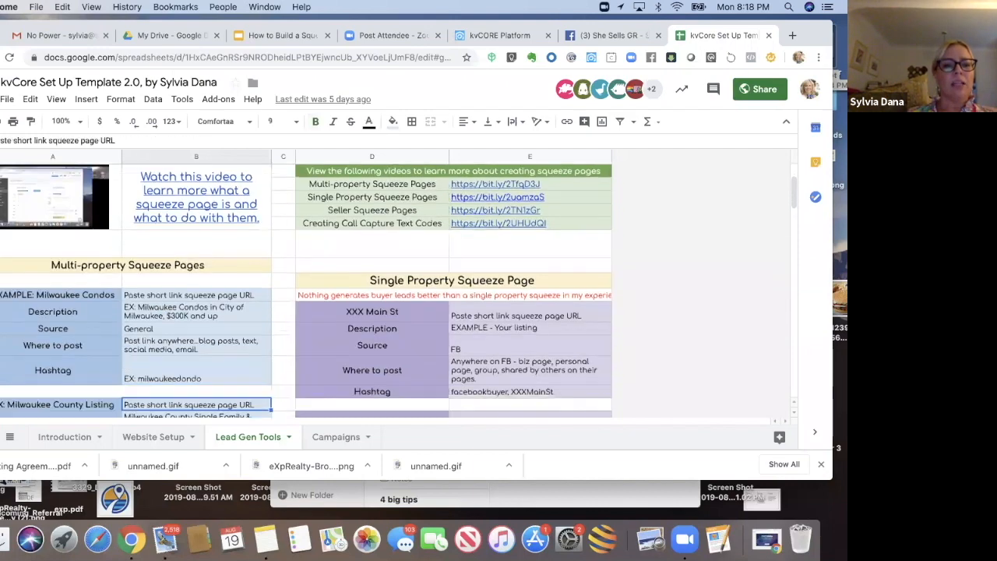
key("Down")
key("Down")
key("Down")
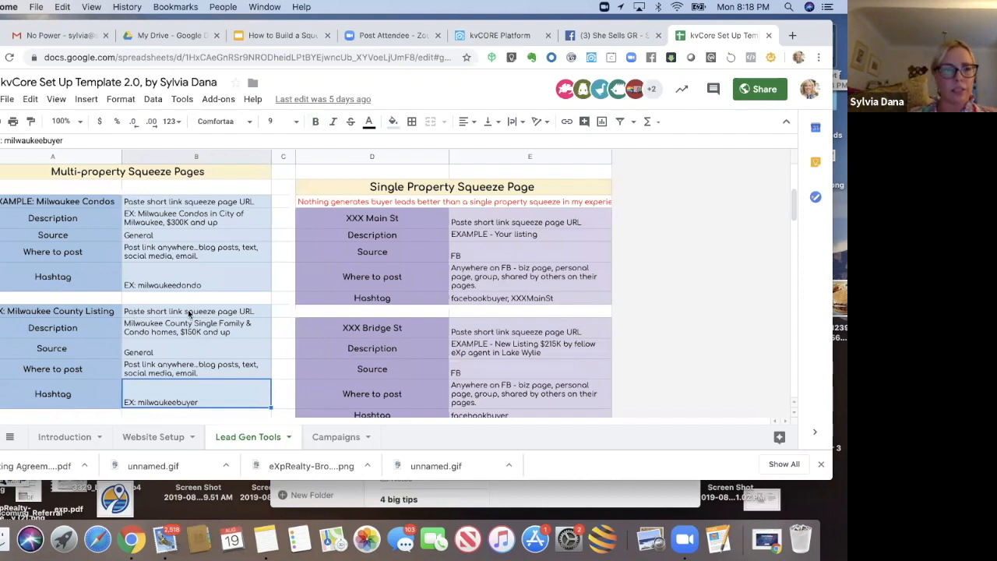
left_click(179, 350)
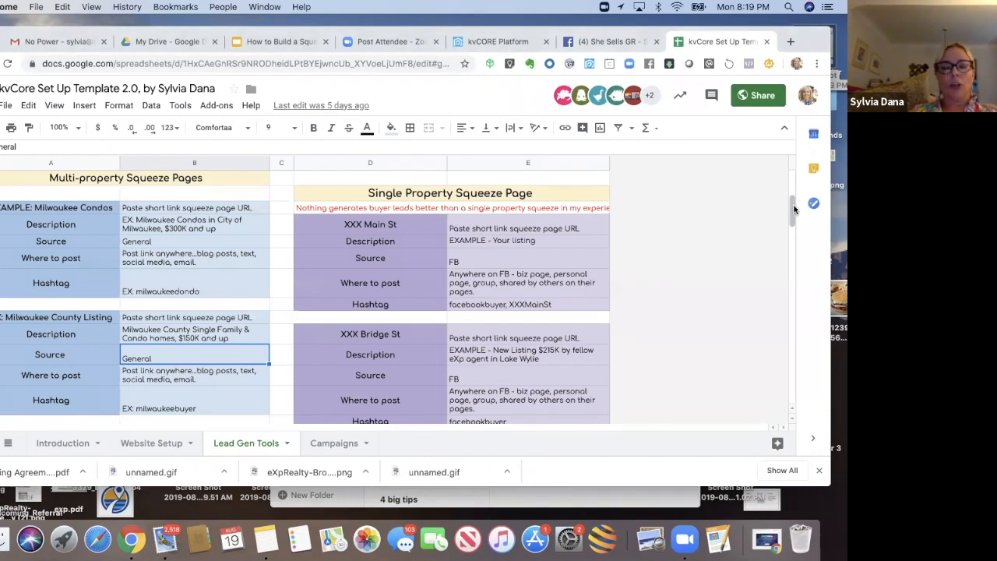
scroll(783, 209, "up", 5)
scroll(787, 204, "down", 3)
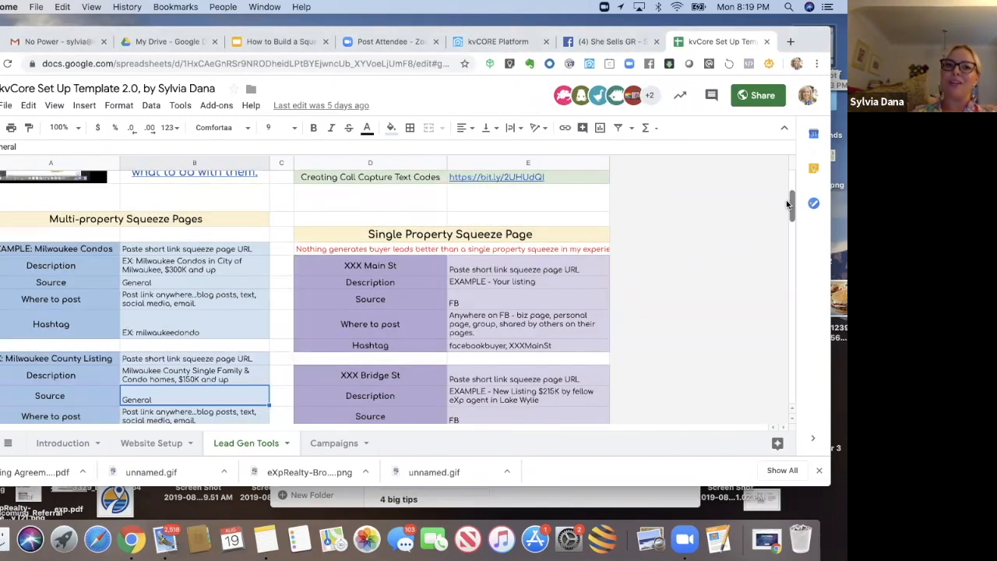
scroll(786, 205, "down", 1)
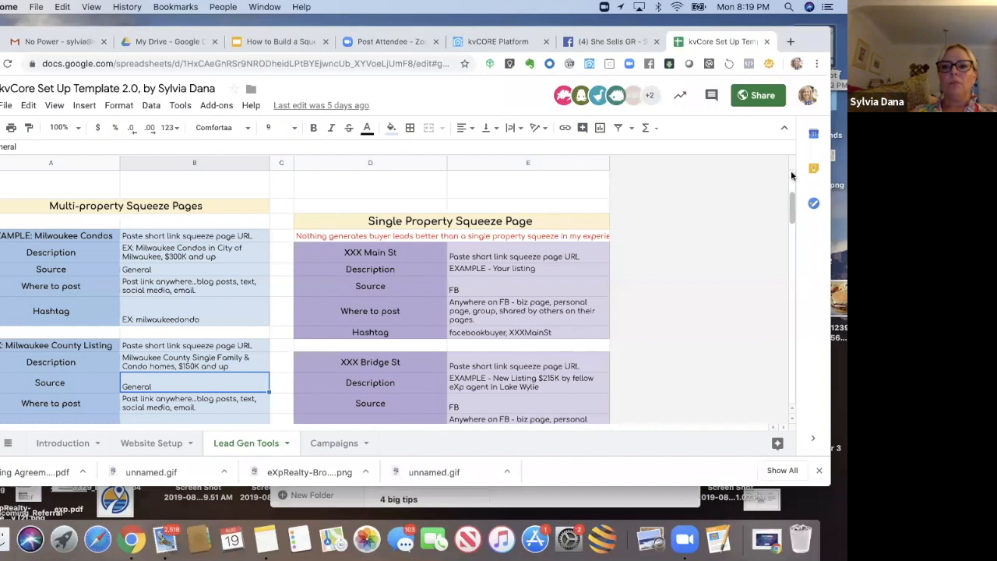
mouse_move(792, 172)
left_mouse_down()
mouse_move(789, 225)
mouse_move(790, 167)
left_mouse_up()
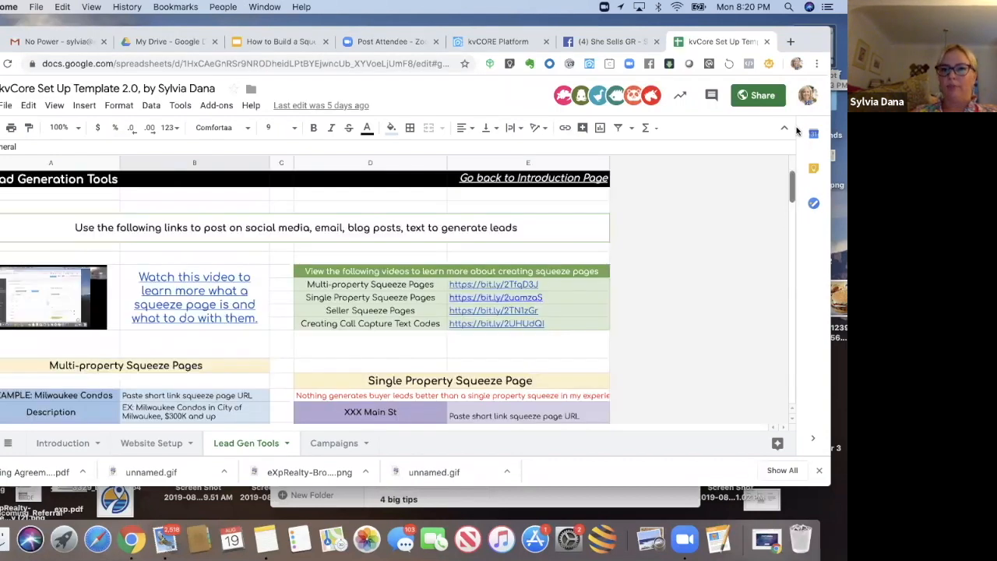
Step: Return to the kvCORE multi-property squeeze page and set the search area to the city of East Grand Rapids
left_click_drag(812, 41, 813, 75)
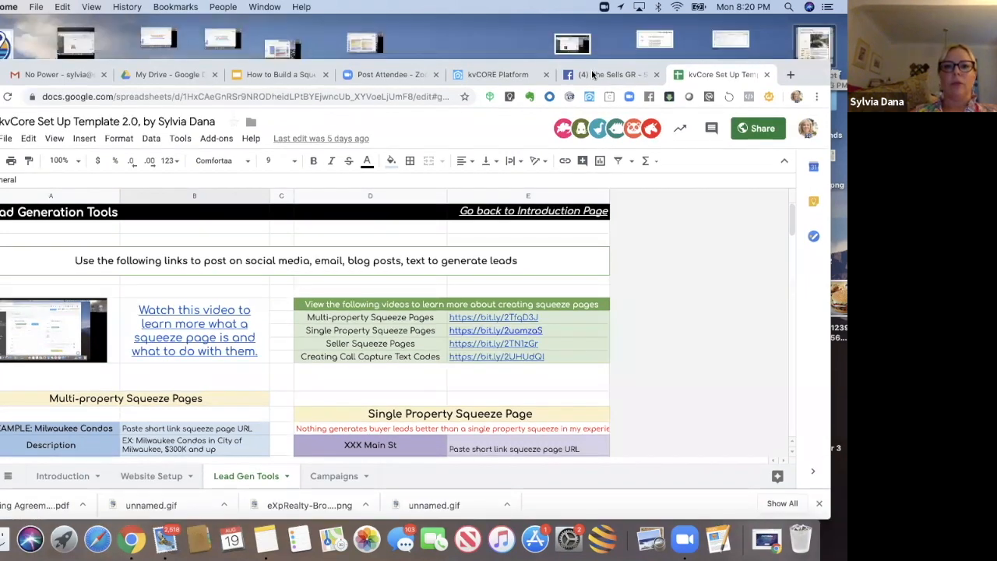
left_click(500, 74)
left_click_drag(811, 69, 821, 29)
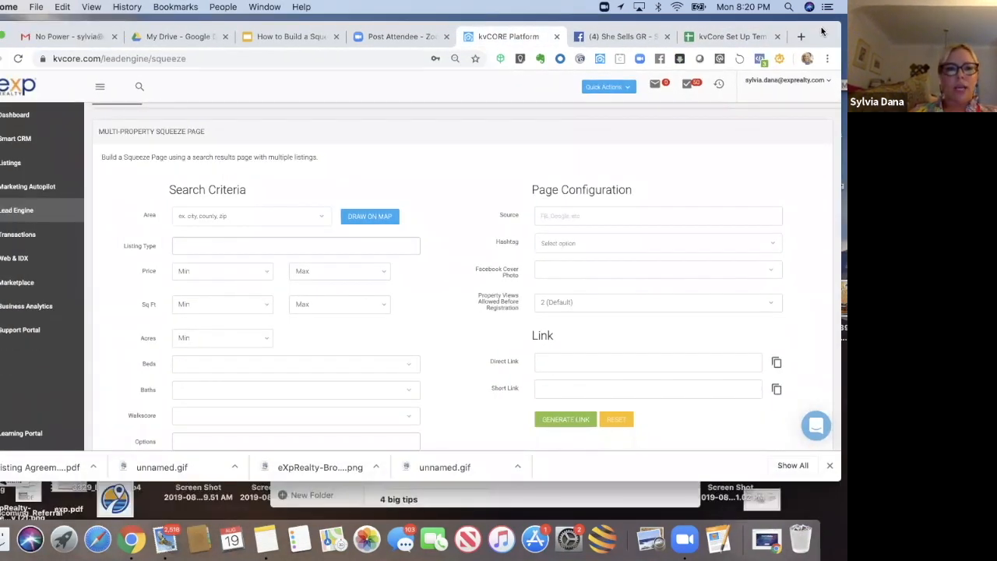
scroll(707, 160, "up", 2)
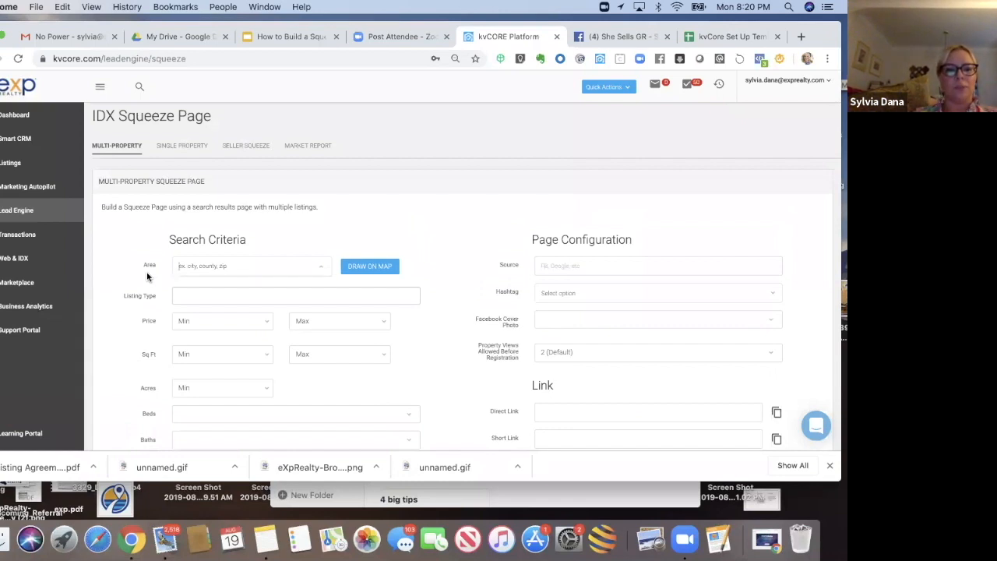
type("C")
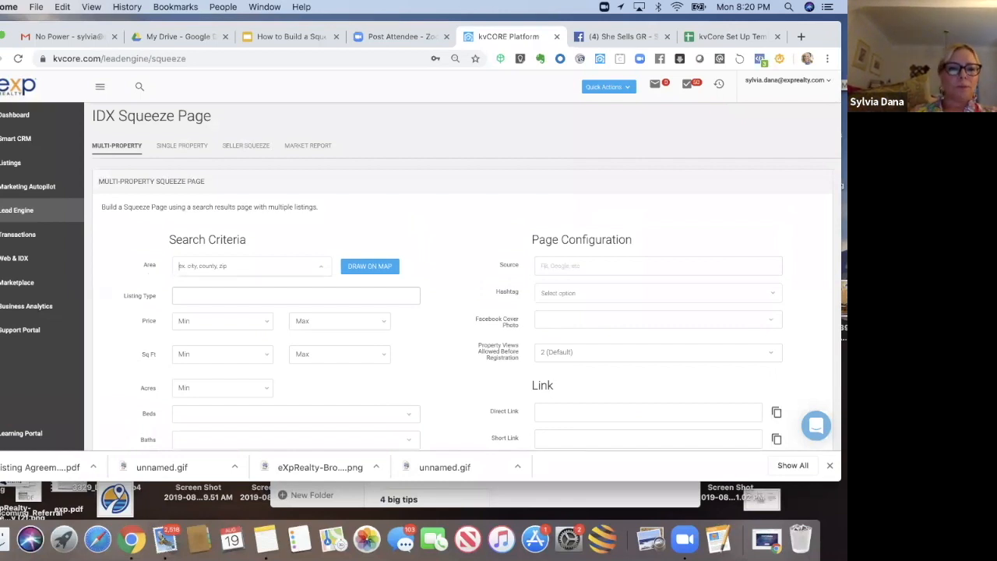
type("rand")
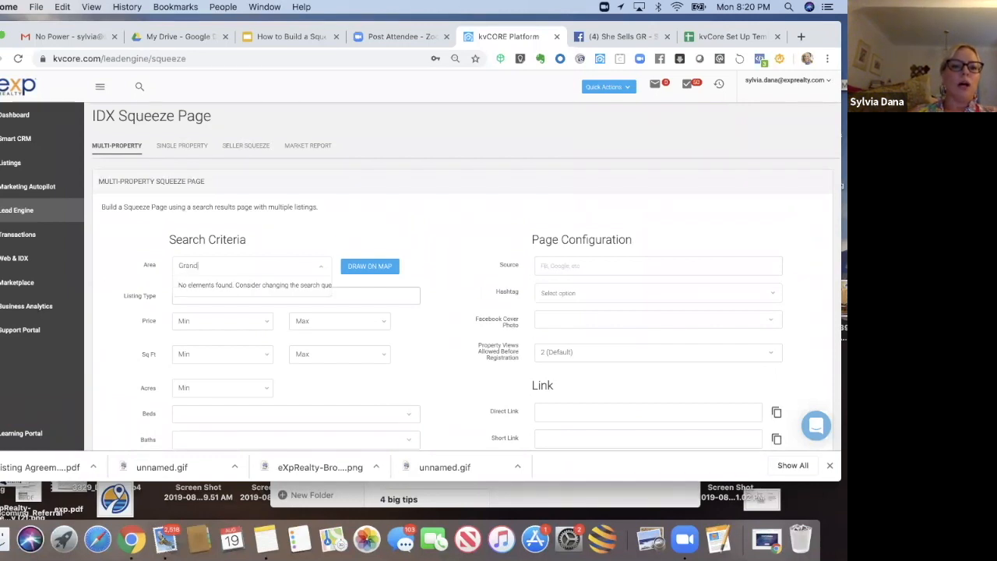
type("East Gra")
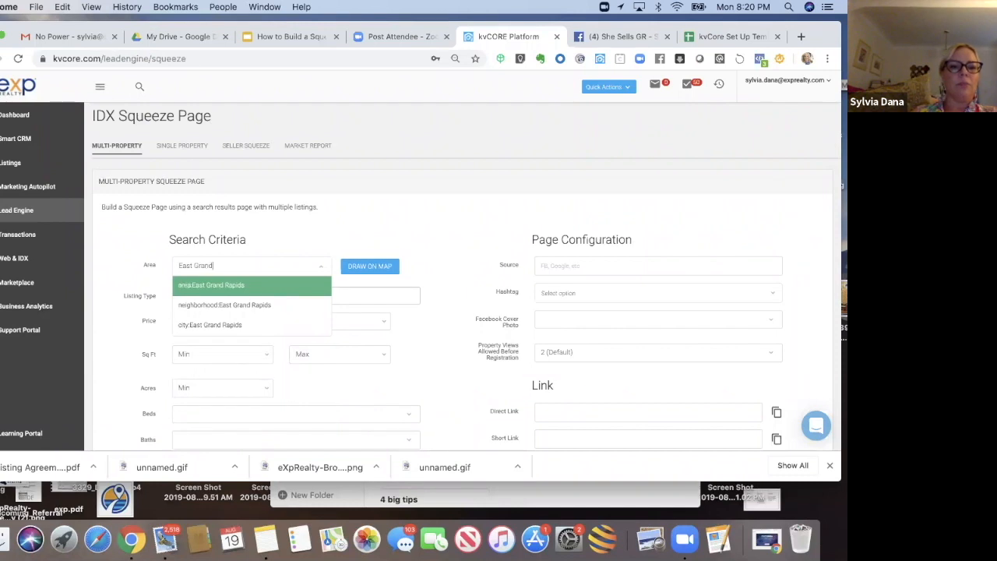
left_click(196, 325)
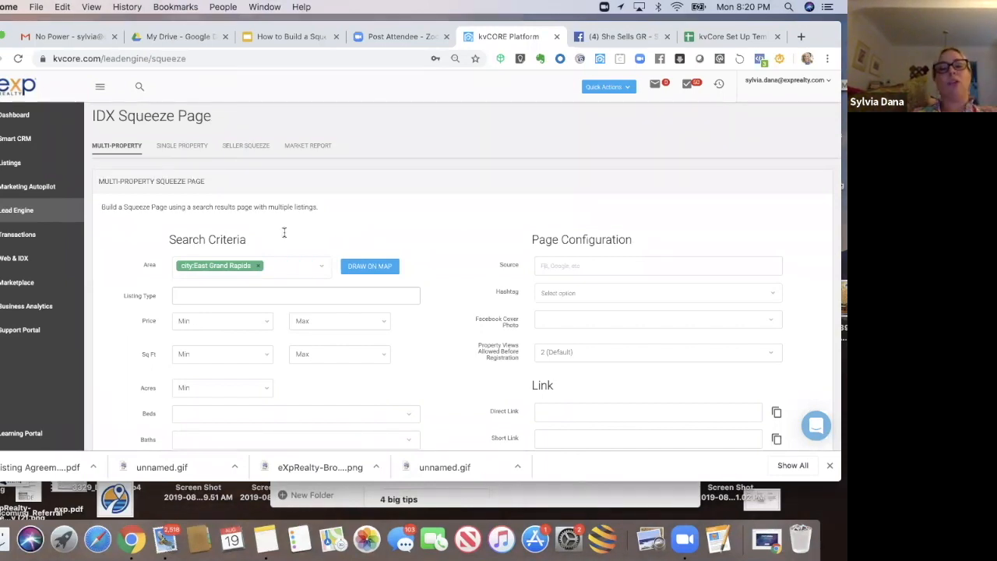
Step: Set the listing types to Single Family and Condos
scroll(357, 210, "down", 1)
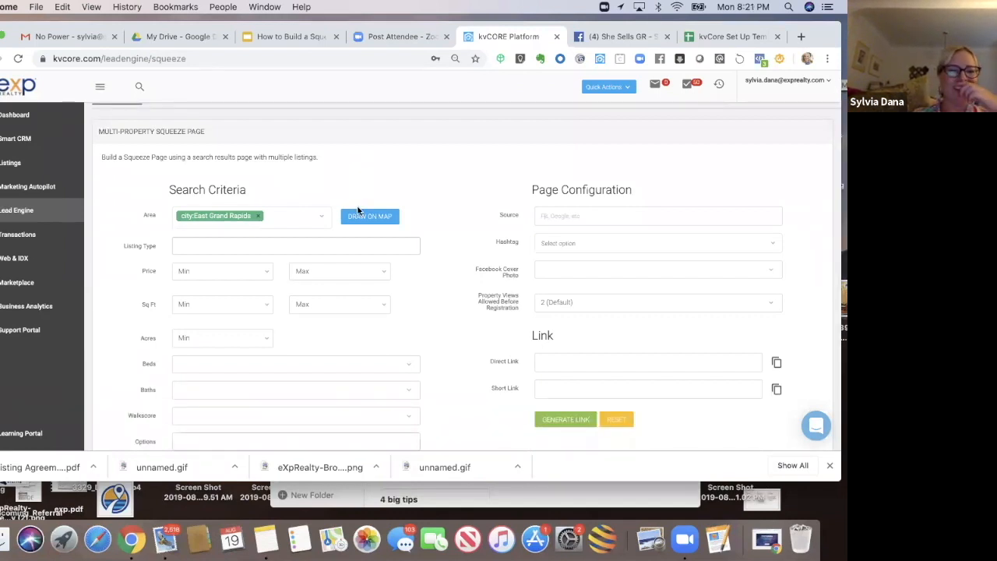
left_click(314, 247)
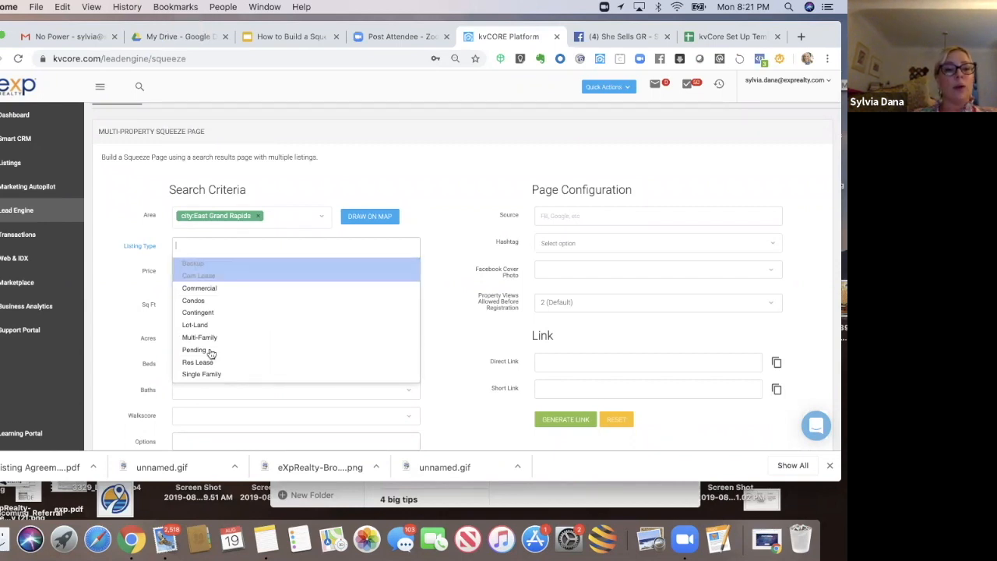
left_click(201, 374)
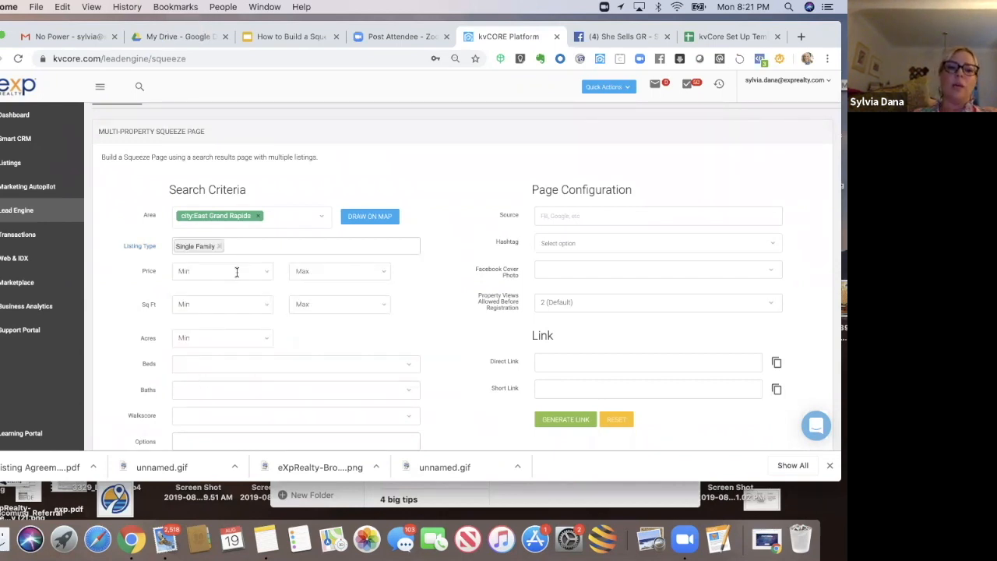
left_click(244, 247)
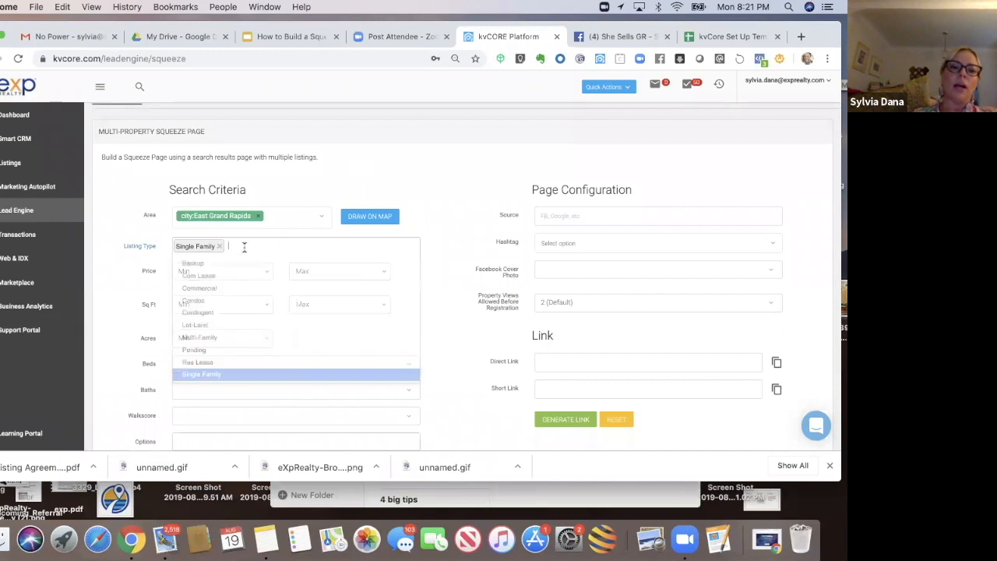
left_click(220, 302)
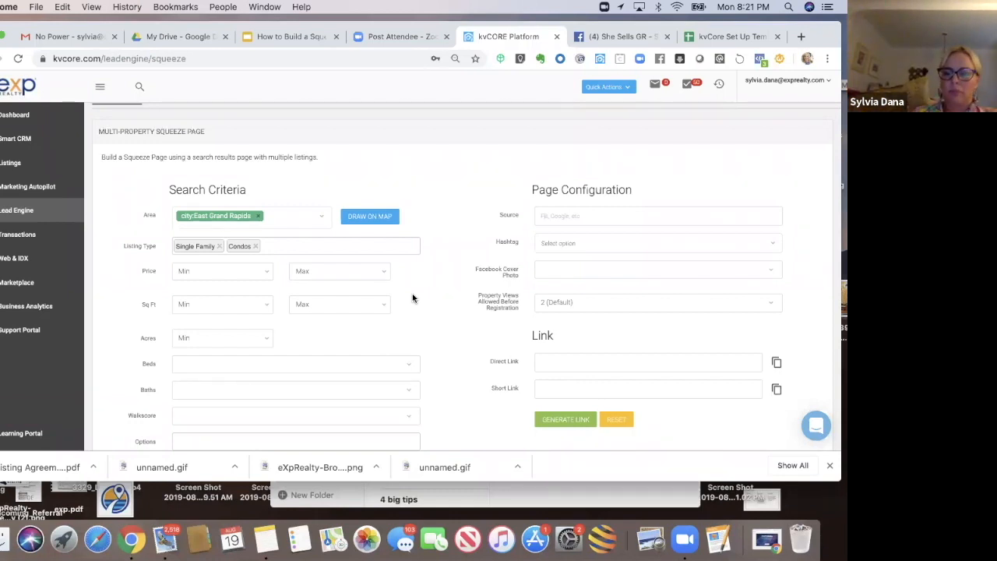
scroll(413, 297, "down", 1)
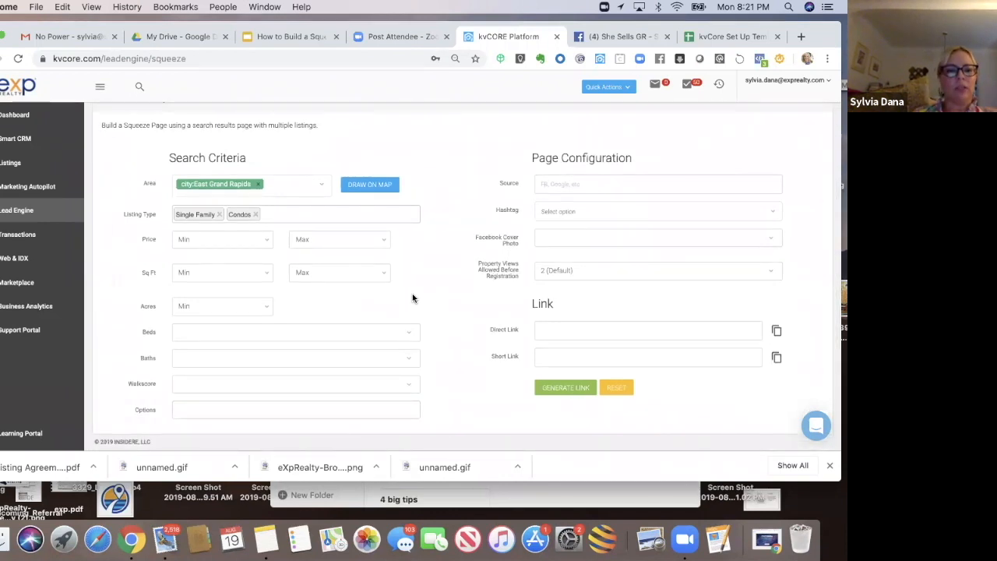
left_click(340, 406)
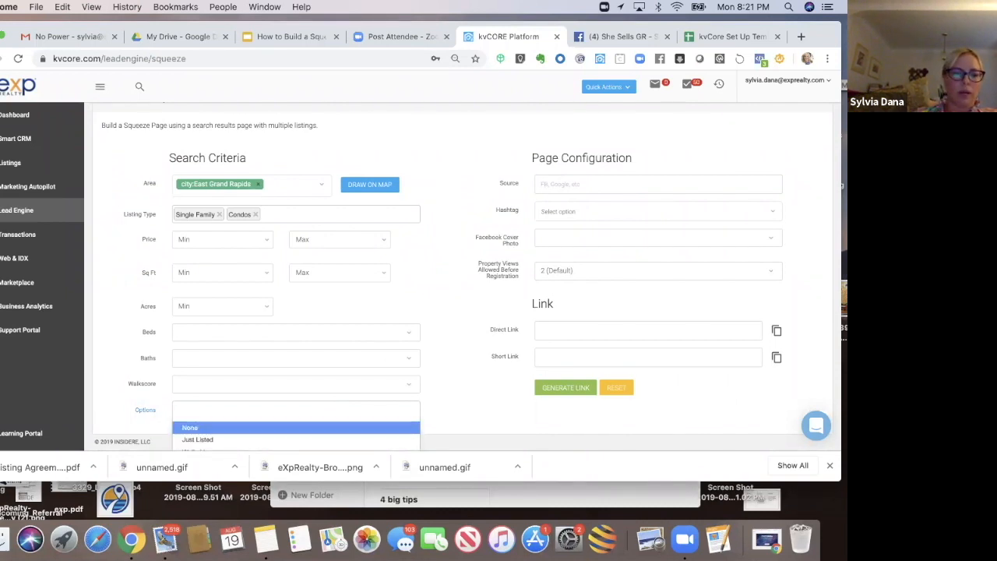
left_click_drag(1, 482, 1, 519)
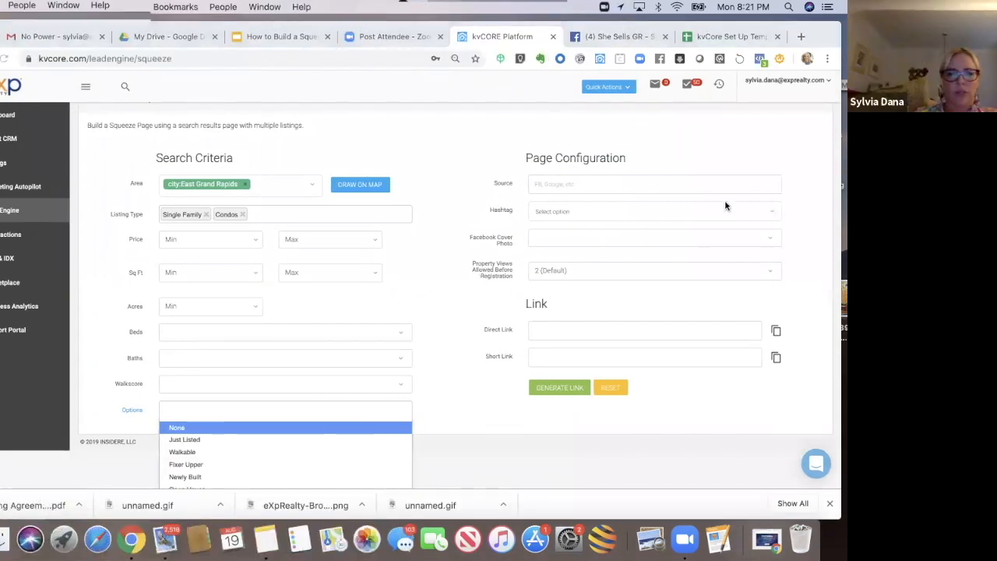
left_click(397, 431)
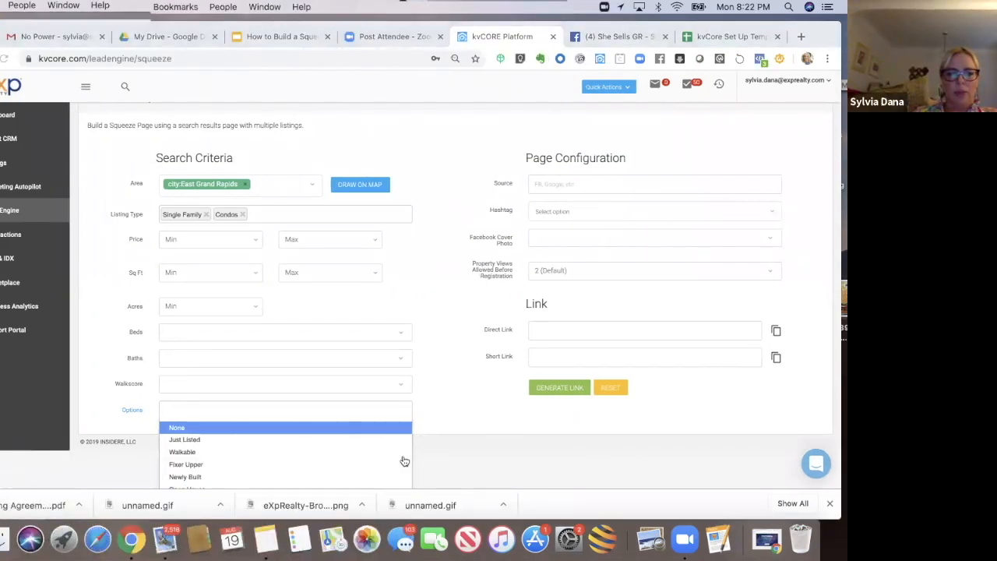
left_click(185, 448)
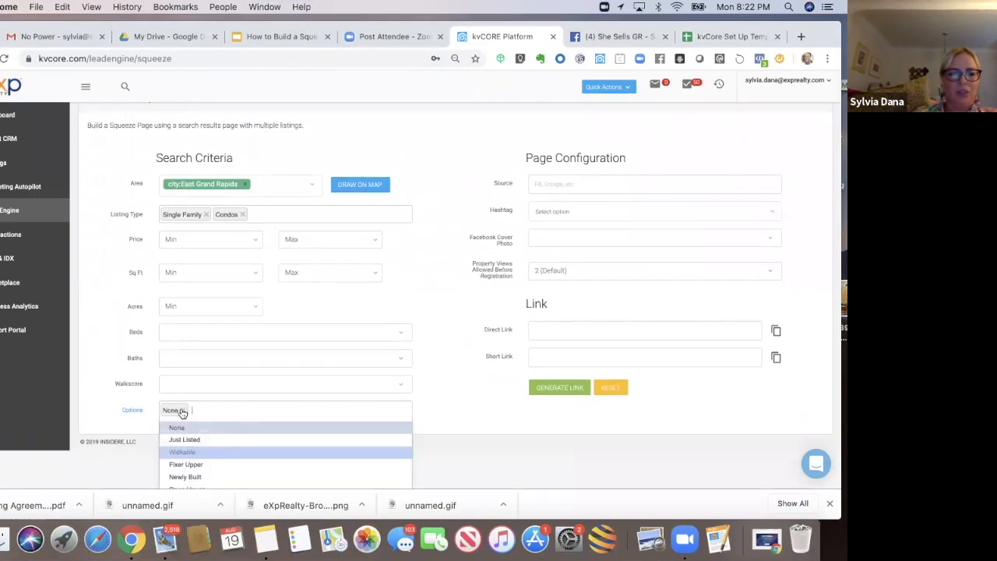
left_click(183, 410)
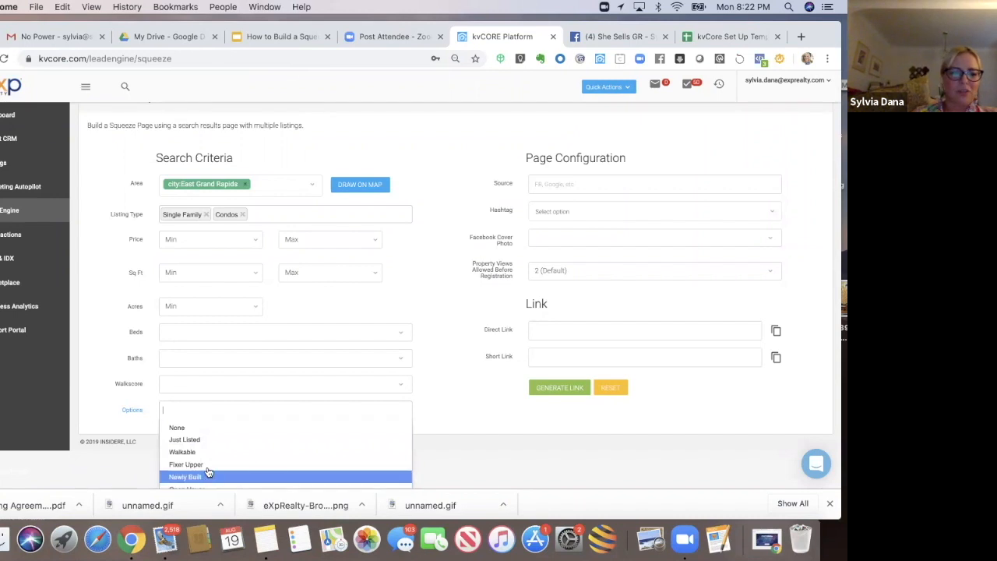
left_click(219, 412)
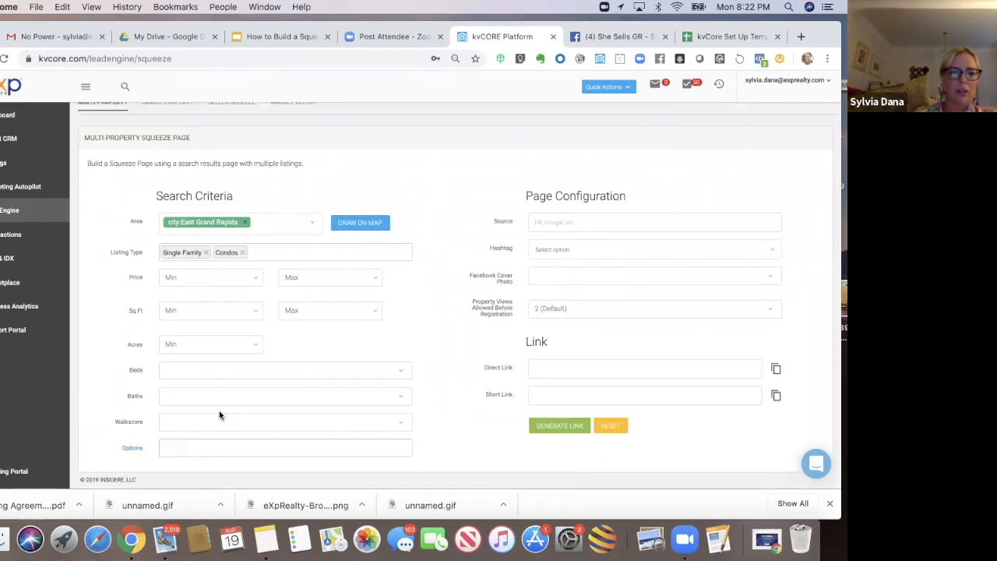
Step: Add Open House to the search options
left_click(189, 452)
type("ope")
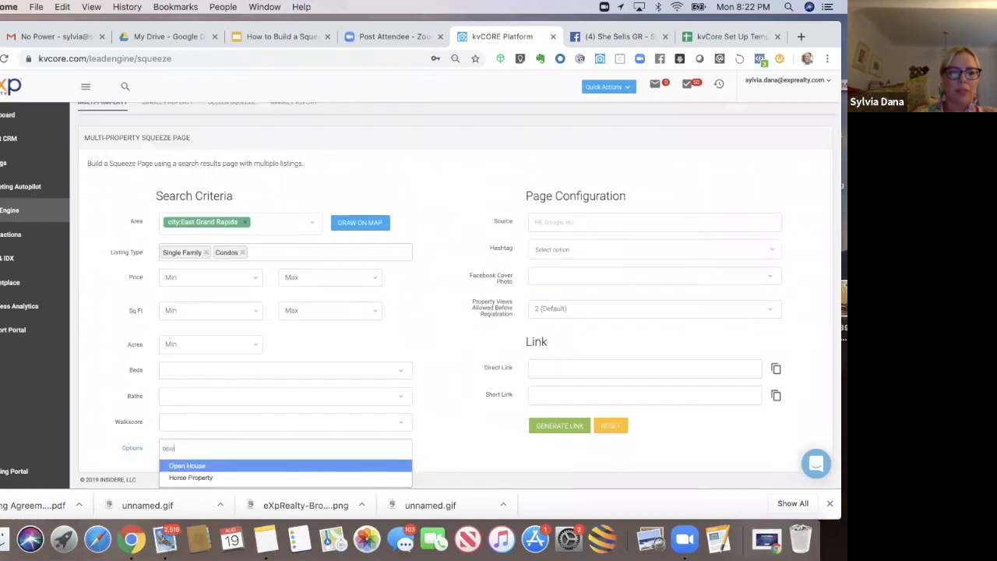
left_click(184, 467)
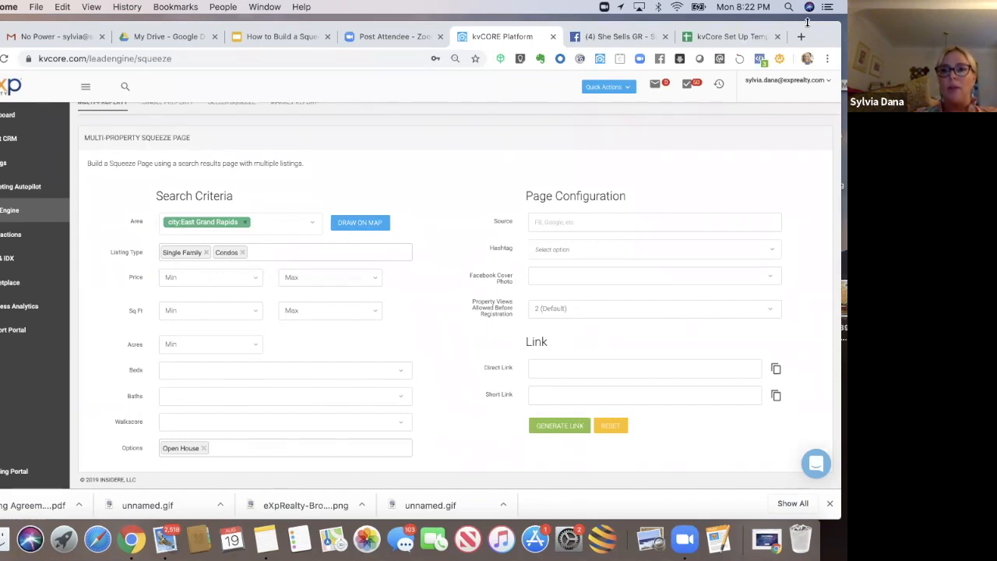
Step: Enter FB as the squeeze page's source
mouse_move(779, 29)
left_mouse_down()
mouse_move(743, 32)
mouse_move(822, 36)
mouse_move(793, 34)
left_mouse_up()
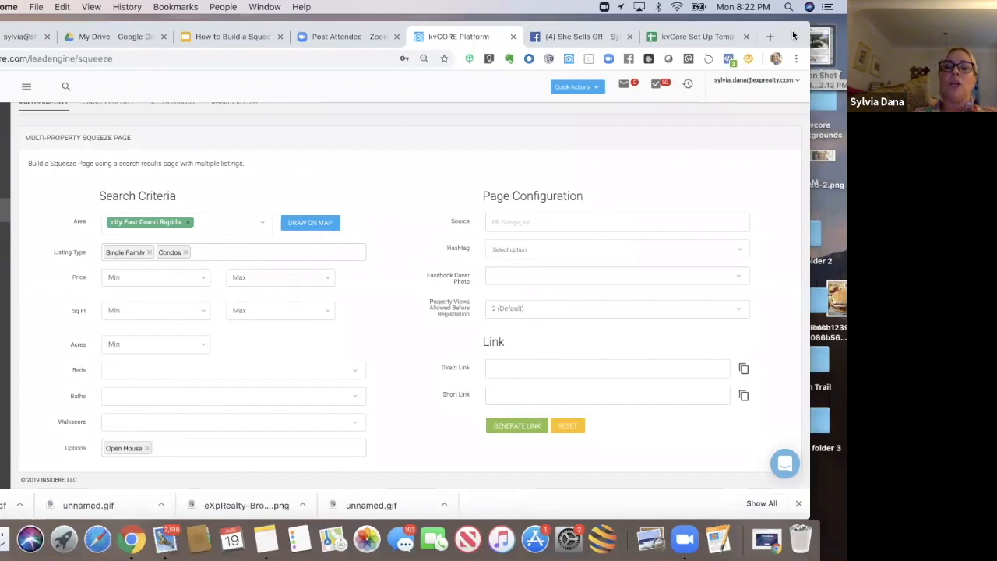
left_click(533, 222)
type("FB")
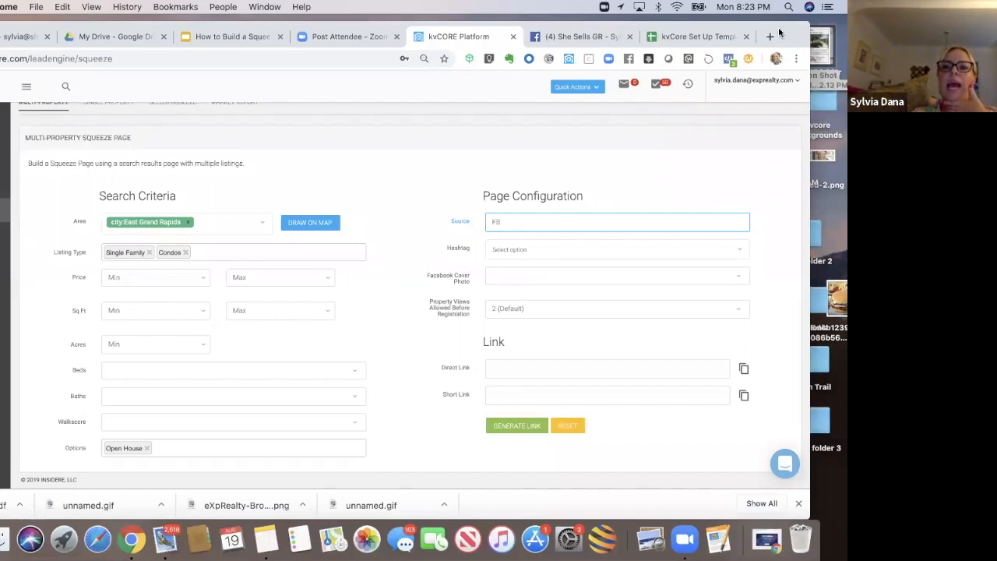
Step: Add the hashtag EGRopenhouse to the squeeze page configuration
left_click_drag(778, 33, 745, 33)
left_click(556, 251)
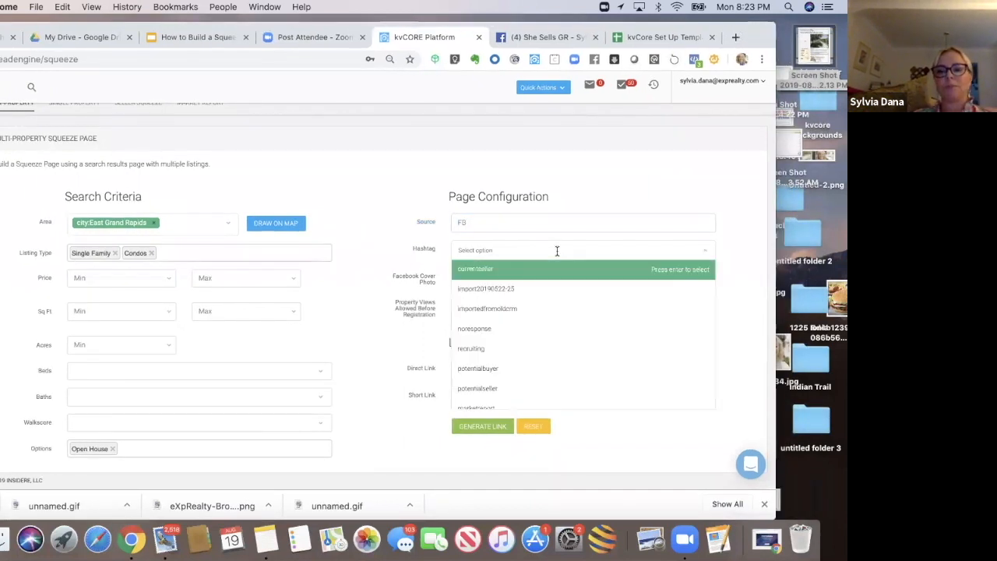
left_click(398, 267)
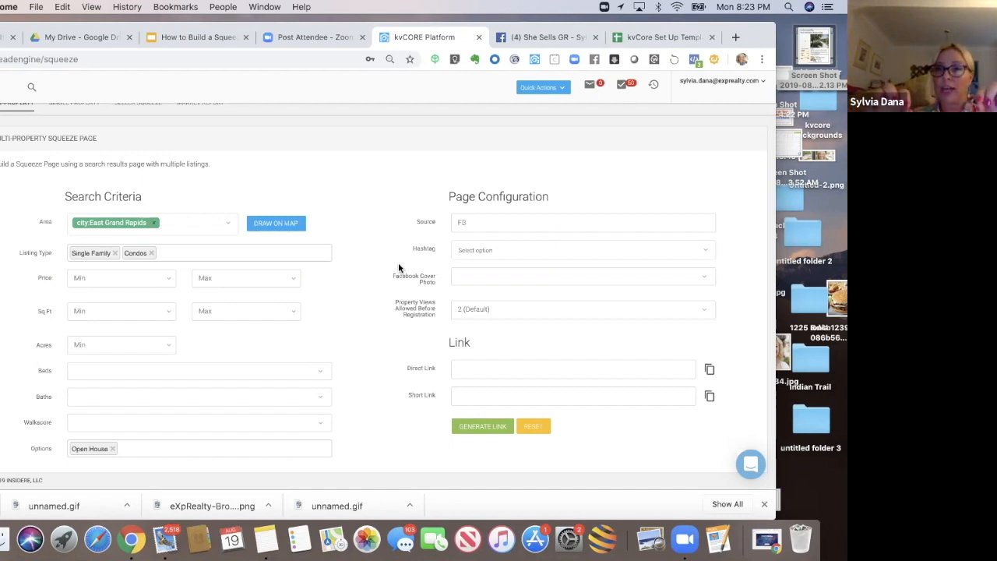
left_click(471, 250)
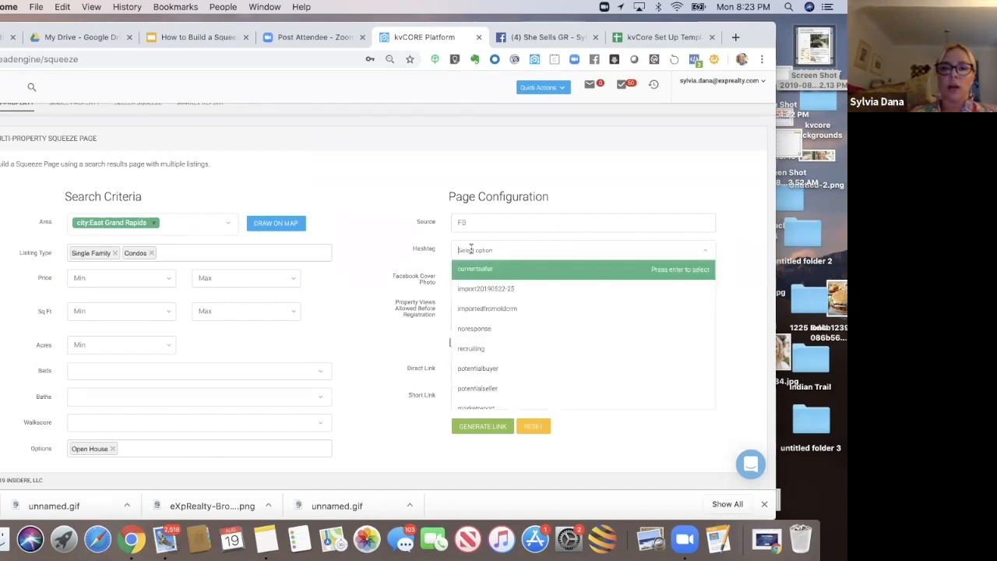
type("E")
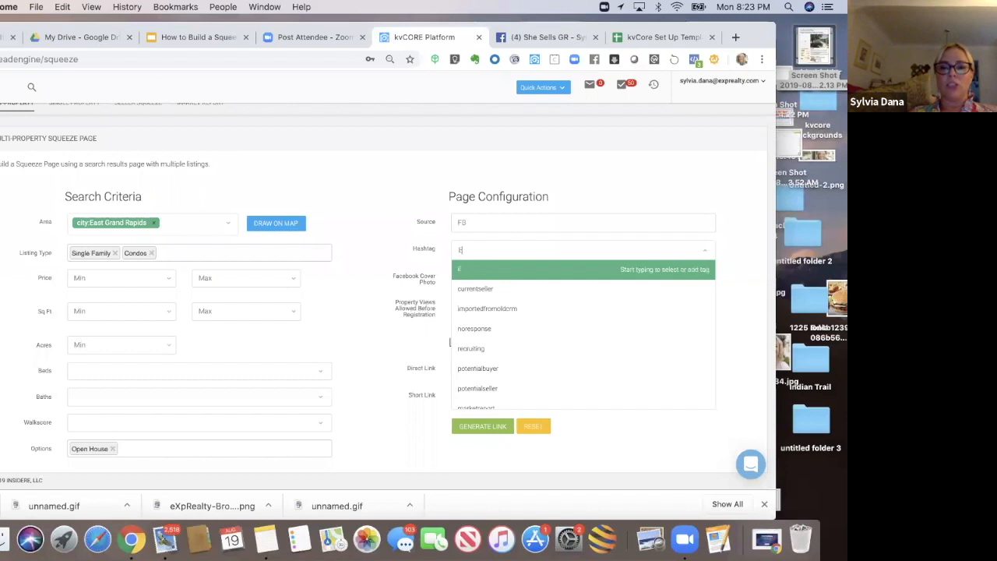
type("GRopenhouse")
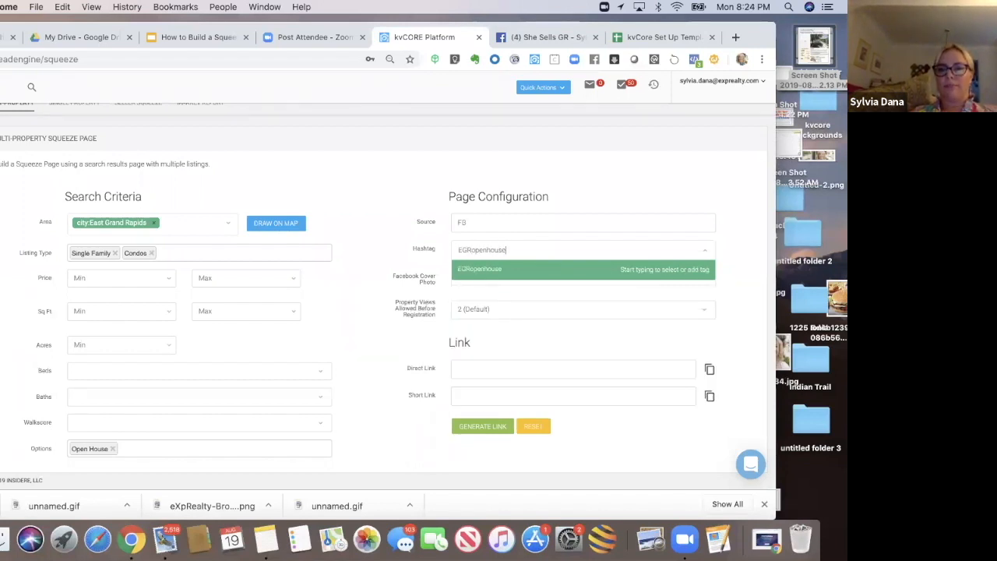
key("Return")
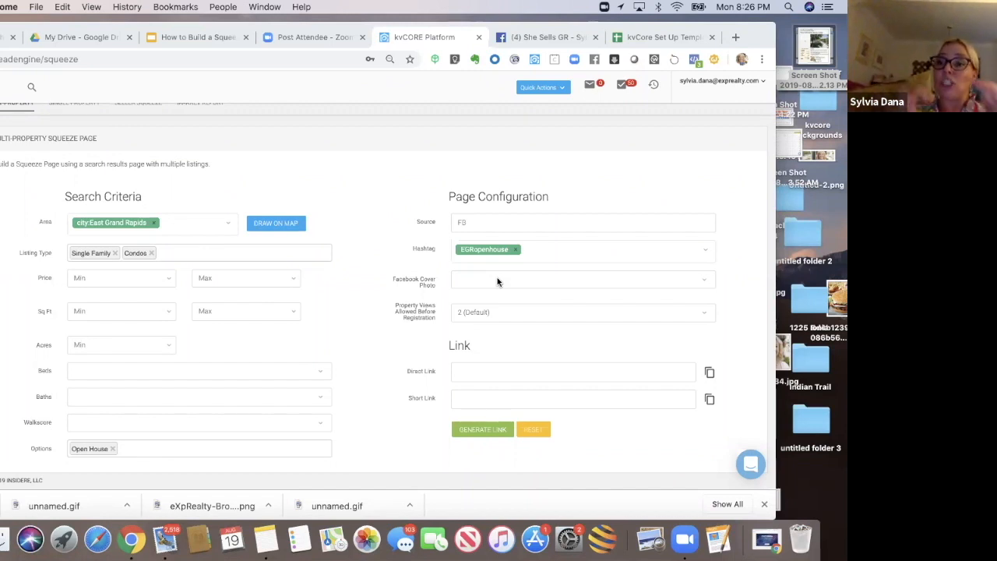
Step: Add the existing FacebookBuyer hashtag as a second tag
left_click(541, 251)
type("face")
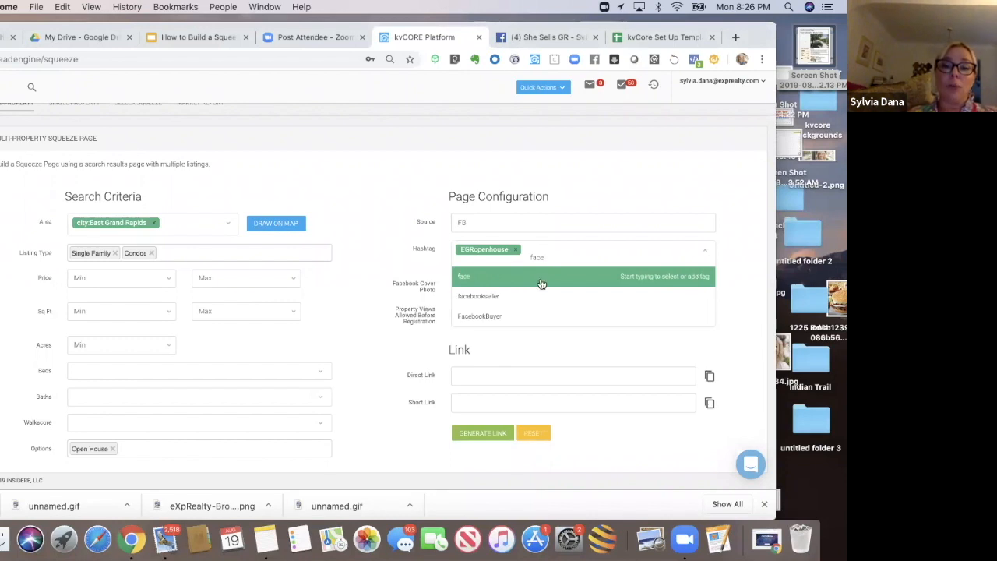
left_click(496, 323)
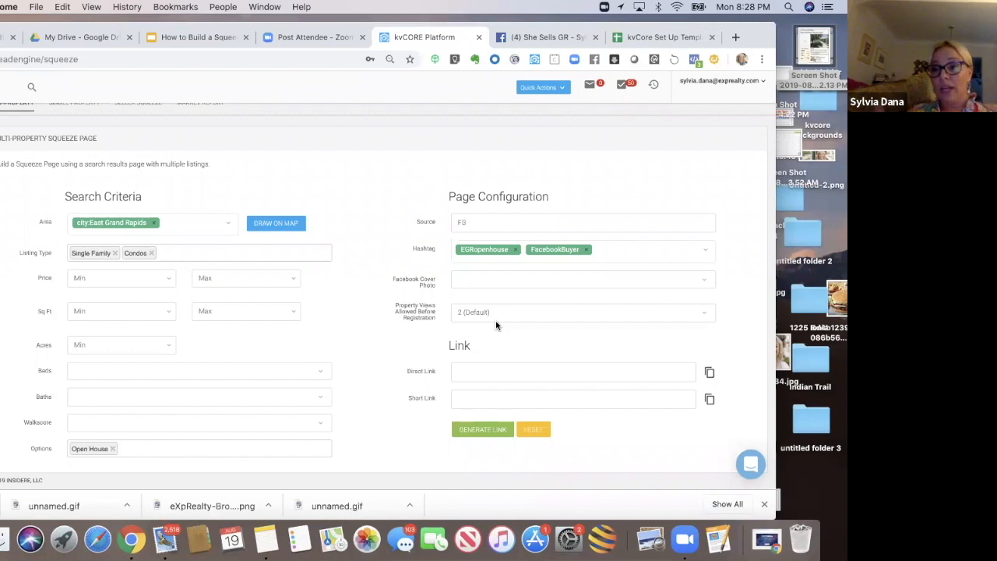
Step: Review the Facebook cover photo choices, then the multi-property squeeze page examples in the kvCore Set Up Template spreadsheet
left_click(485, 282)
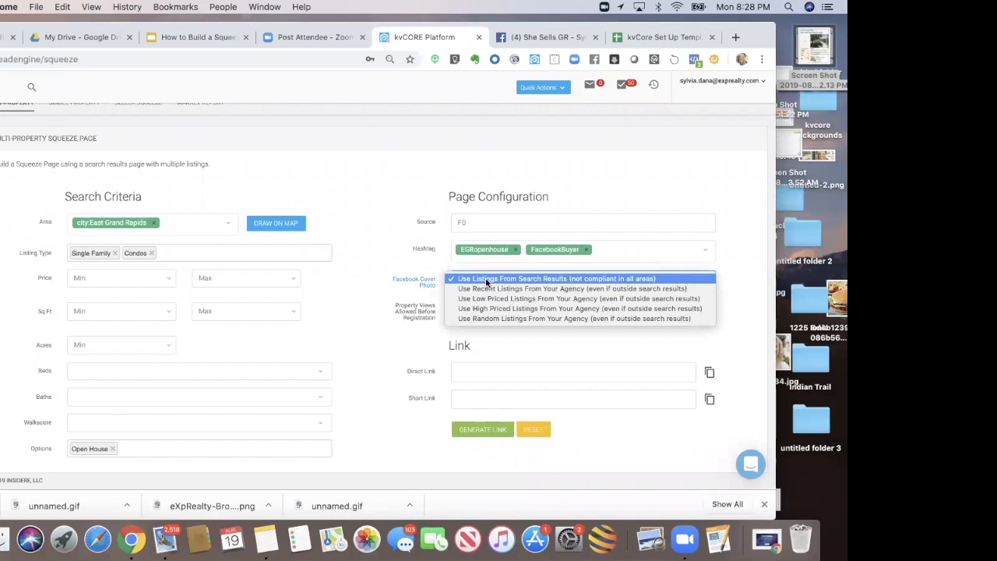
left_click(392, 266)
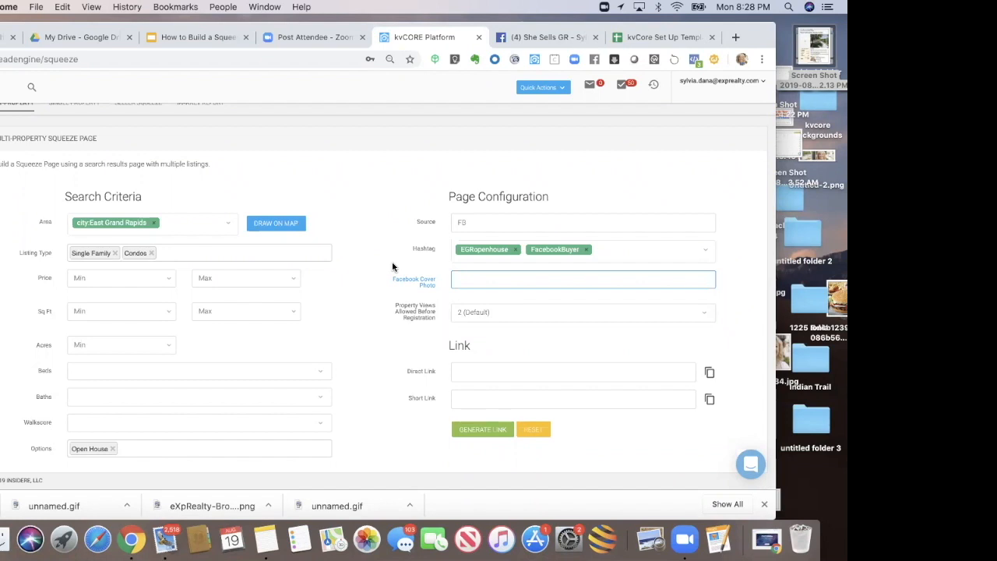
left_click(665, 37)
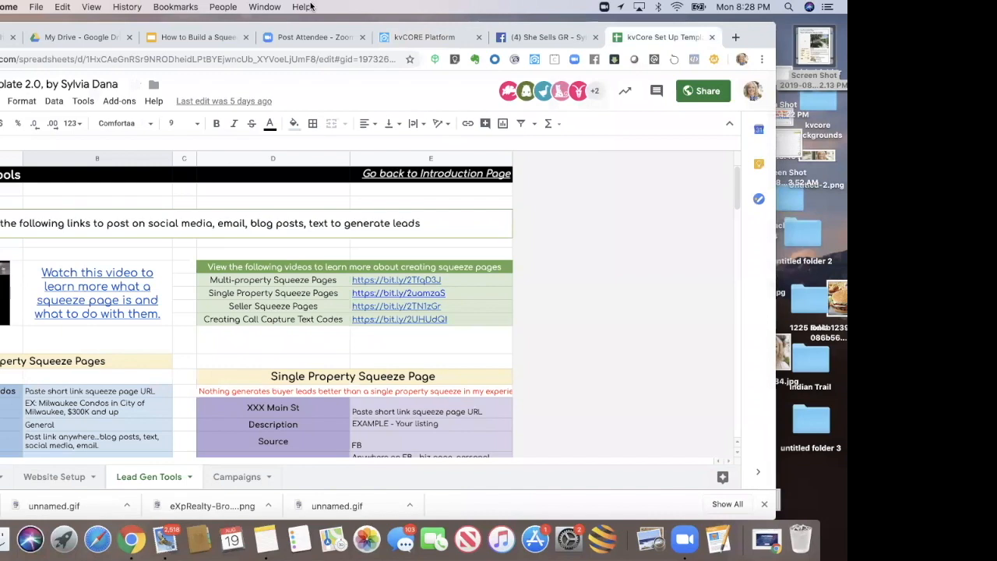
left_click_drag(142, 29, 199, 34)
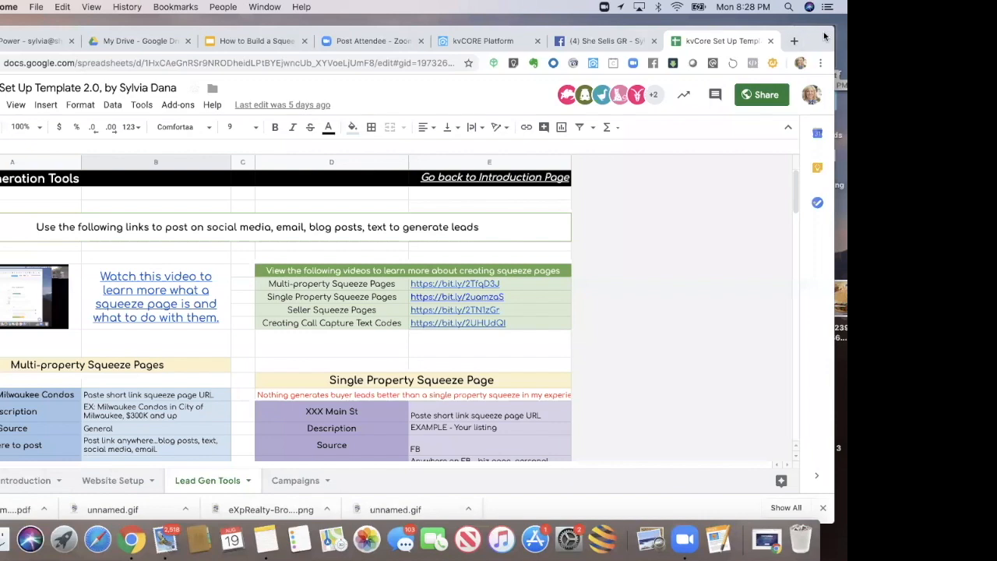
left_click(197, 381)
key("Down")
key("Down")
key("Down")
key("Down")
key("Down")
key("Down")
key("Down")
key("Down")
key("Down")
key("Down")
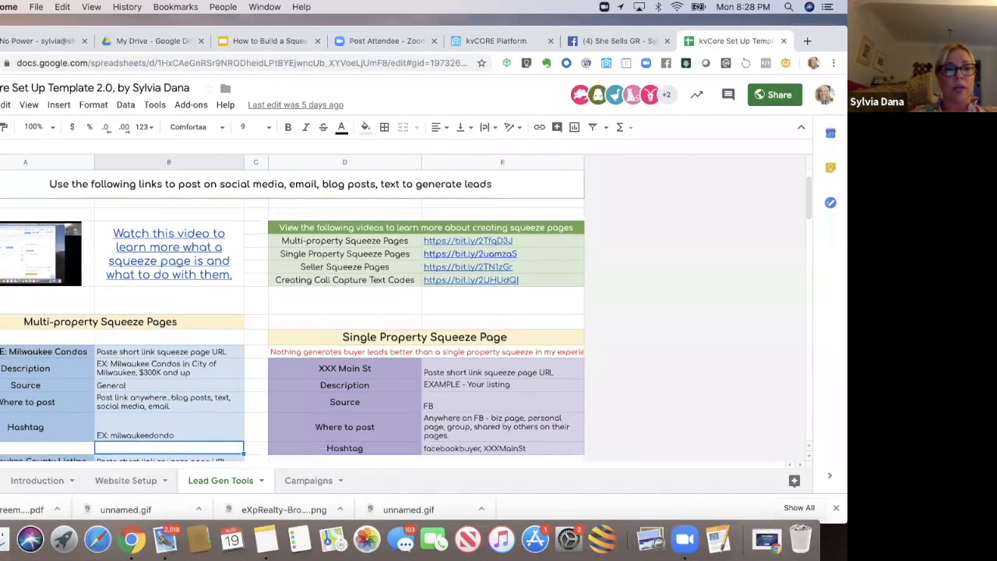
key("Down")
key("Down")
key("Down")
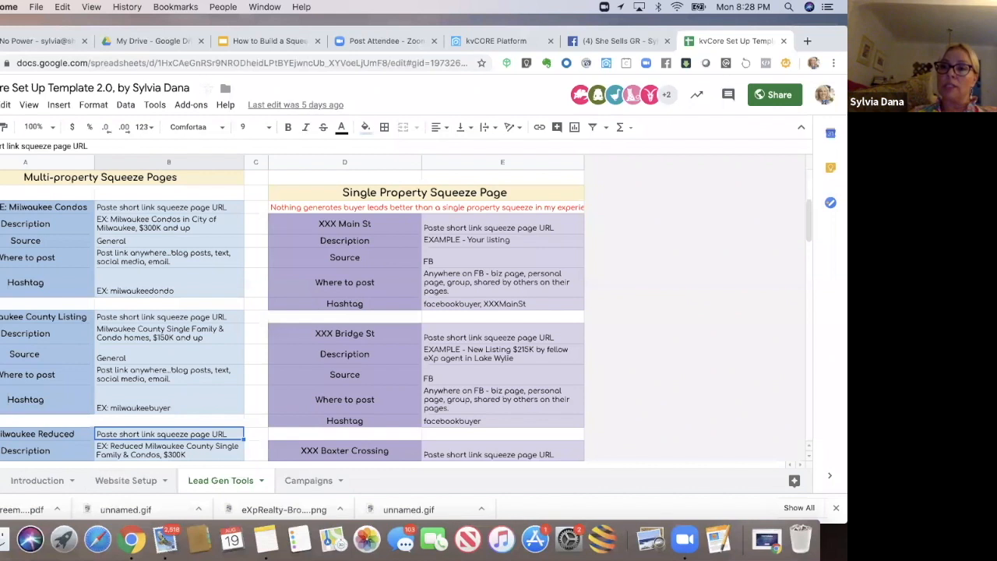
key("Down")
key("Up")
key("Up")
key("Up")
key("Up")
key("Up")
key("Up")
key("Up")
key("Up")
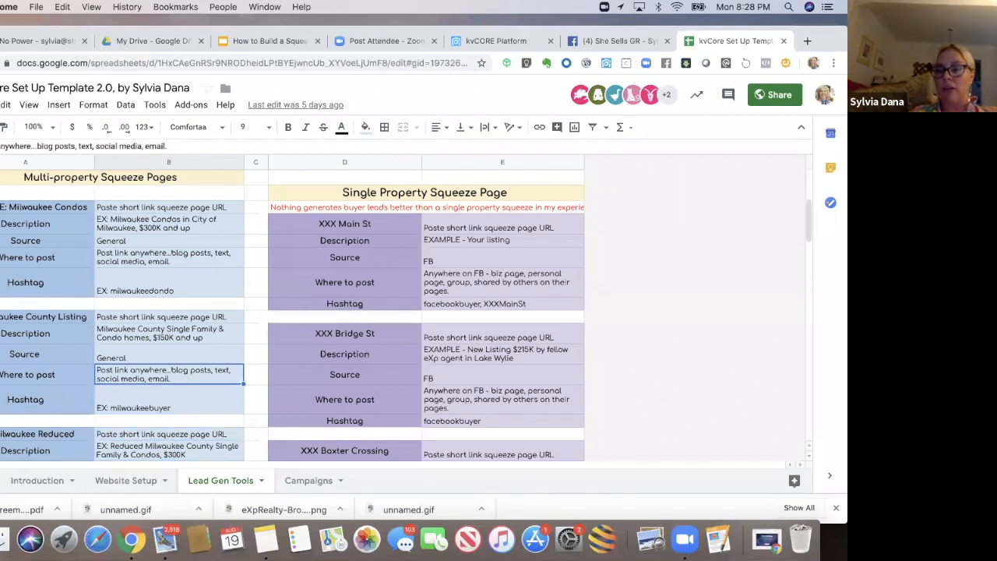
key("Up")
key("Up")
key("Up")
key("Up")
key("Up")
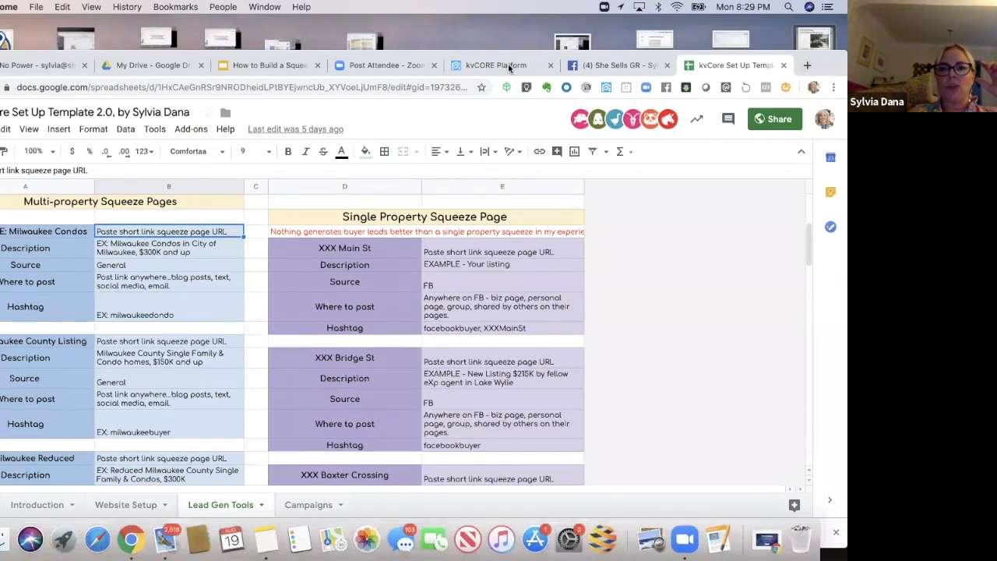
left_click(506, 65)
left_click_drag(821, 56, 766, 30)
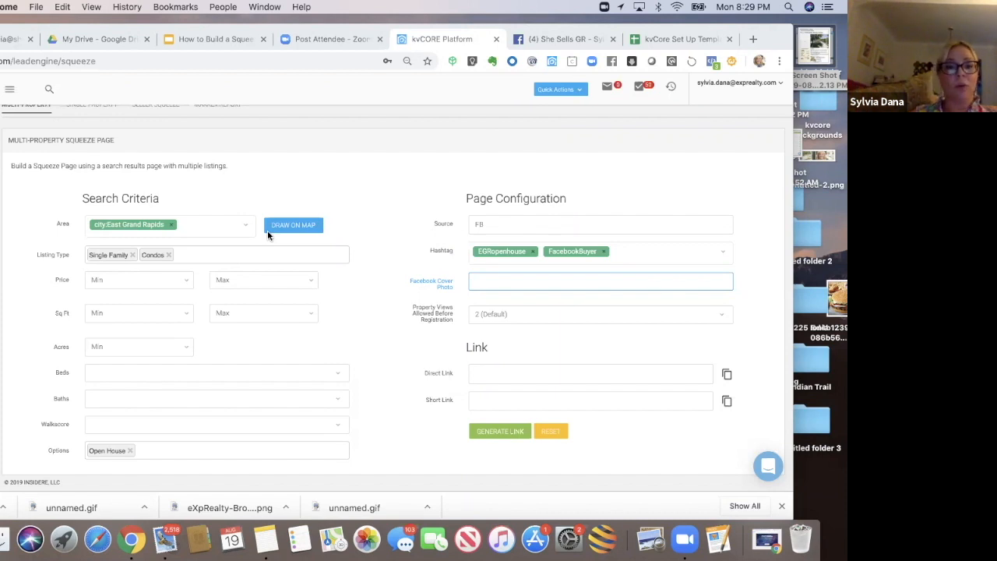
left_click_drag(778, 36, 768, 27)
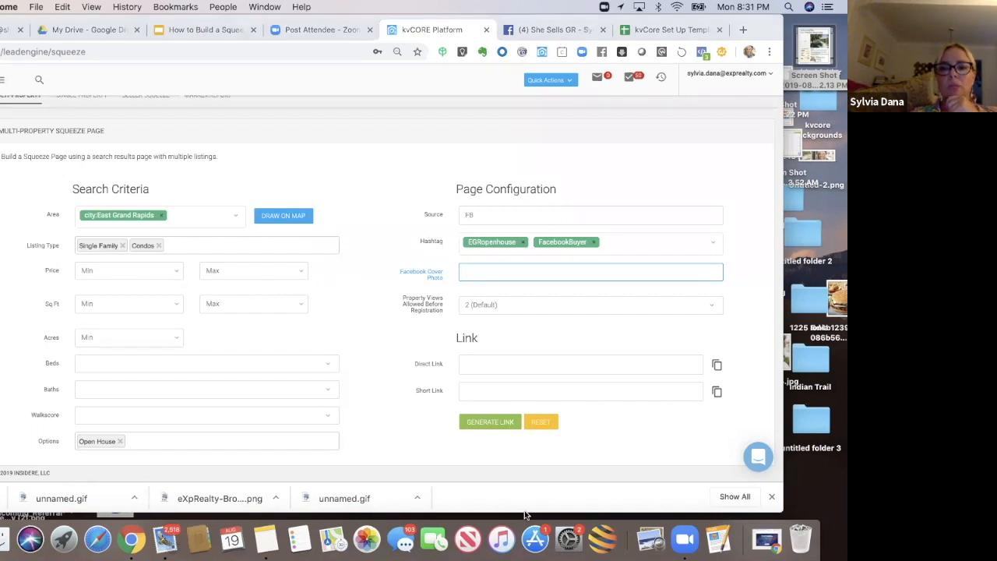
Step: Set the Facebook cover photo to Use Listings From Search Results and keep property views before registration at 2 (Default)
left_click(671, 272)
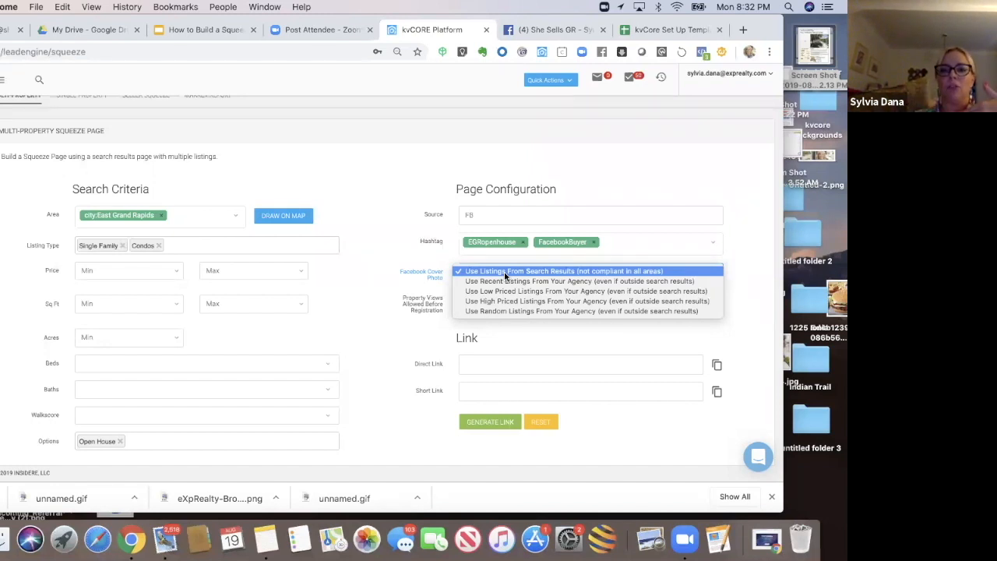
left_click(504, 272)
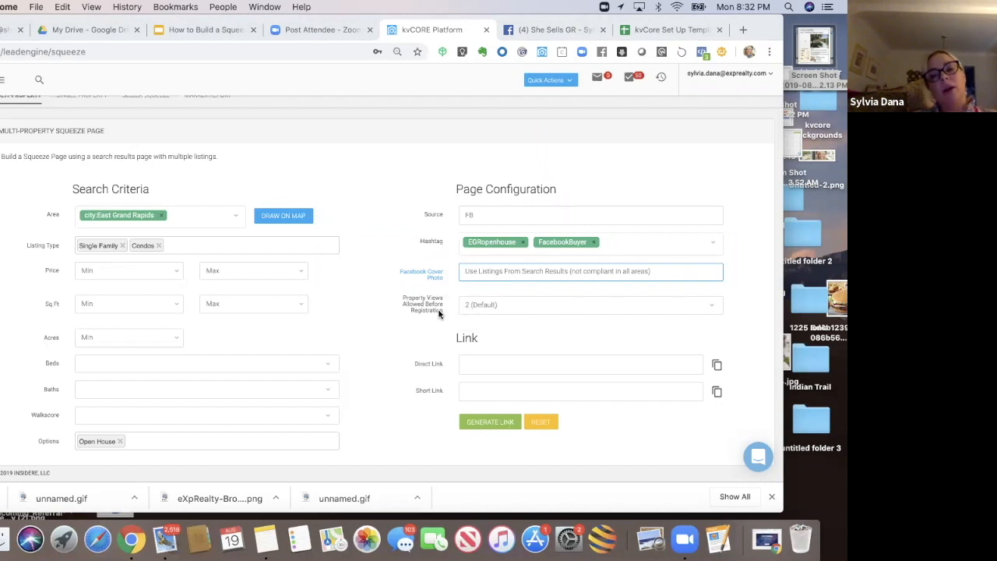
left_click(484, 308)
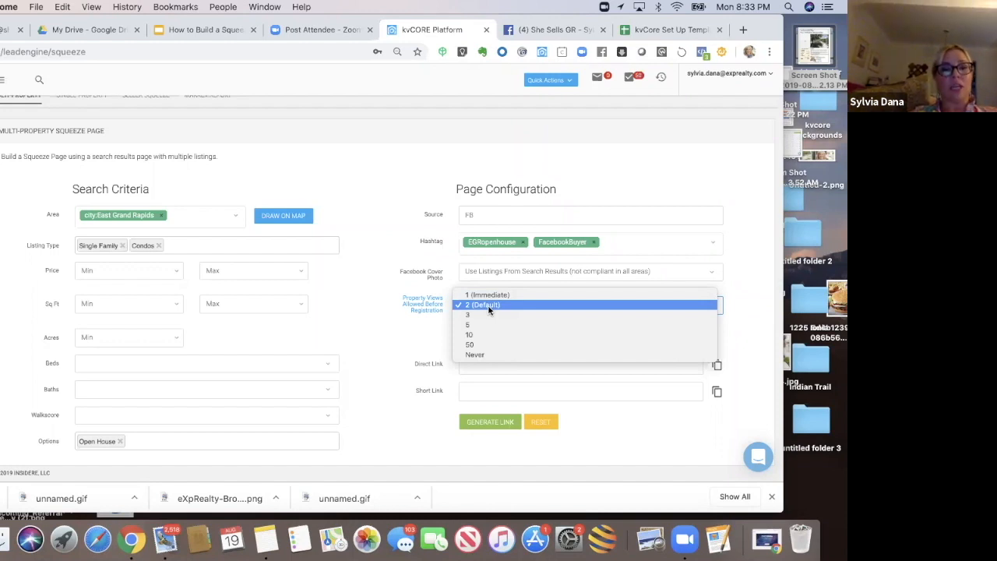
left_click(489, 307)
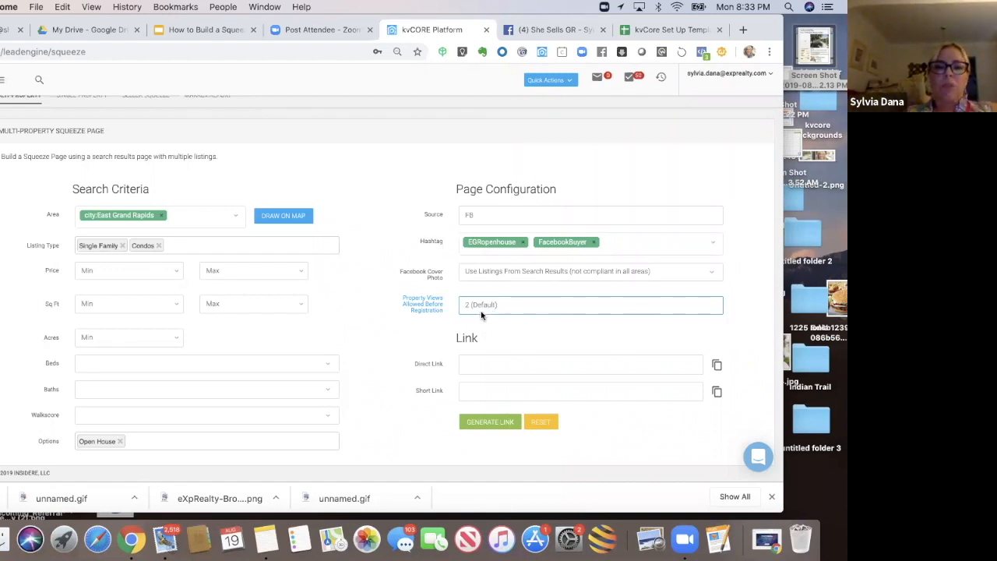
Step: Generate the squeeze page links and select the direct and short link text
left_click(479, 424)
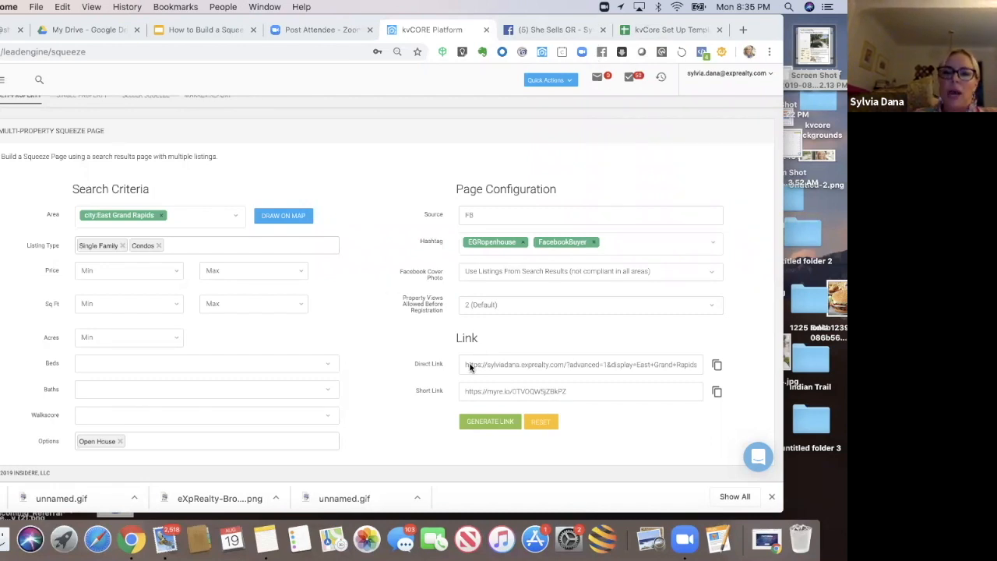
left_click_drag(465, 364, 704, 375)
left_click_drag(590, 390, 460, 393)
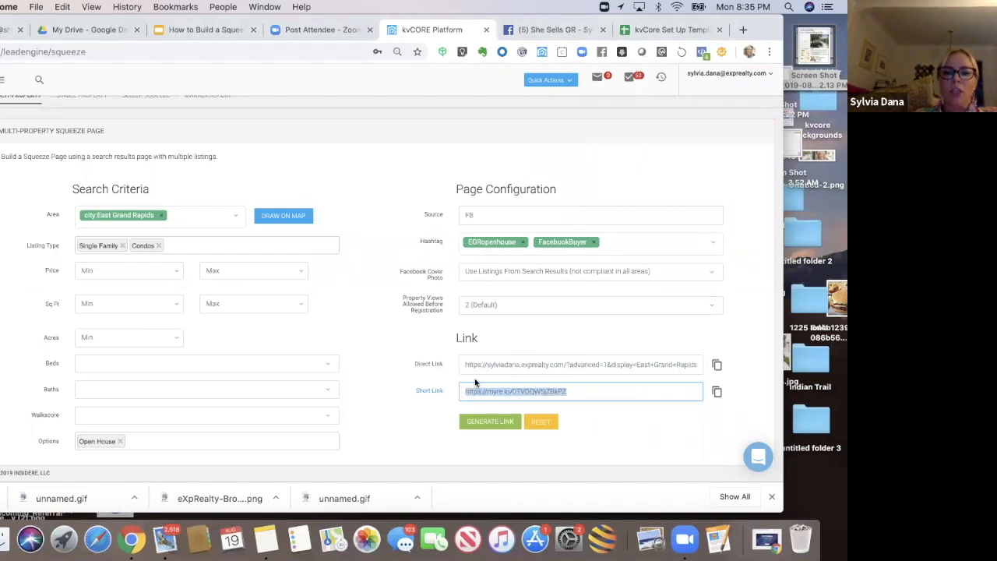
Step: Scroll through the generated direct link to review the search parameters it contains
left_click(466, 365)
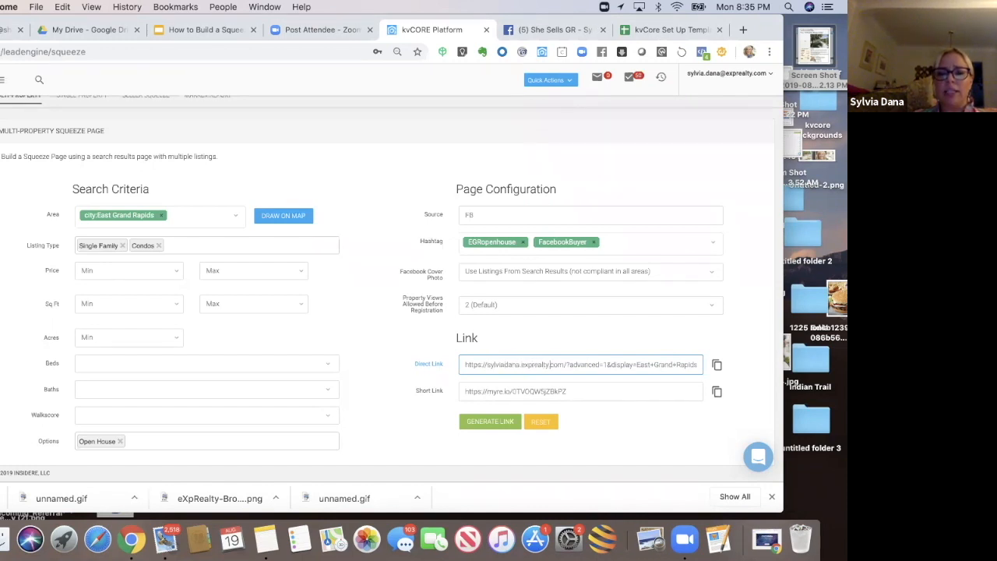
key("Right")
key("Right")
key("Right")
key("Right")
key("Right")
key("Right")
key("Right")
key("Right")
key("Right")
key("Right")
key("Right")
key("Right")
key("Right")
key("Right")
key("Right")
key("Right")
key("Right")
key("Right")
key("Right")
key("Right")
key("Right")
key("Right")
key("Right")
key("Right")
key("Right")
key("Right")
key("Right")
key("Right")
key("Right")
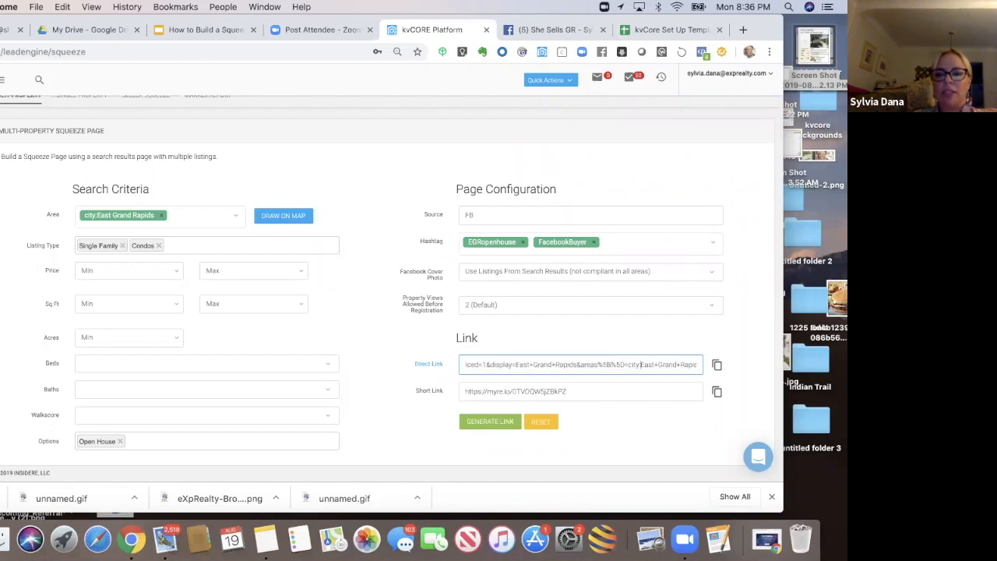
key("Right")
key("Right")
key("Right")
key("Right")
key("Right")
key("Right")
key("Right")
key("Right")
key("Right")
key("Right")
key("Right")
key("Right")
key("Right")
key("Right")
key("Right")
key("Right")
key("Right")
key("Right")
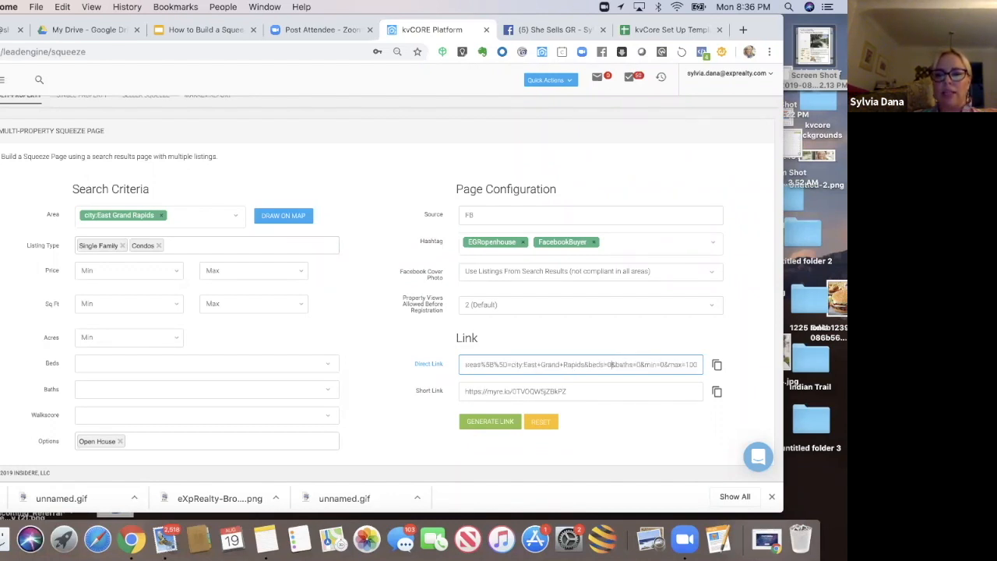
key("Right")
key("Right")
key("Right")
key("Right")
key("Right")
key("Right")
key("Right")
key("Right")
key("Right")
key("Right")
key("Right")
key("Right")
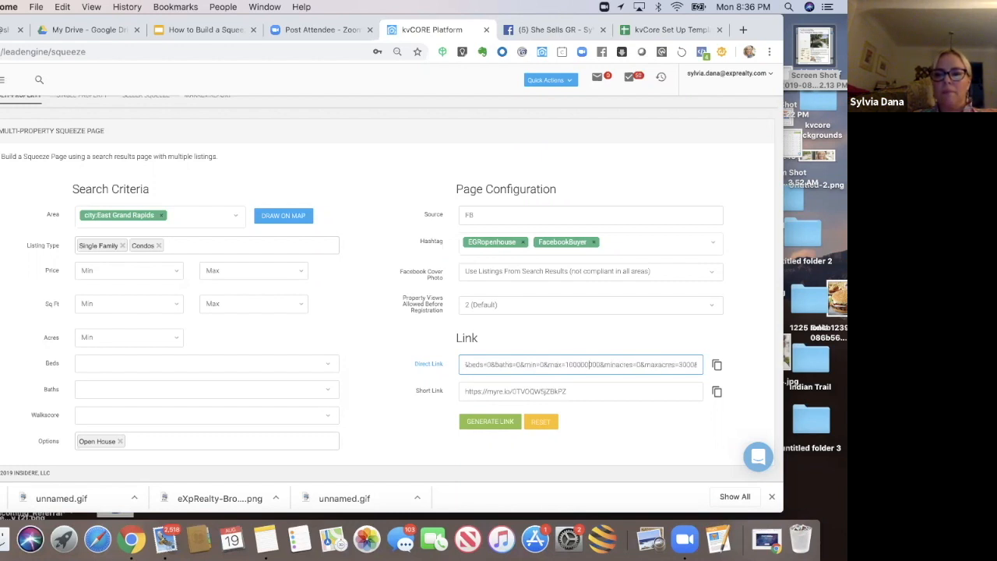
key("Right")
key("Right")
key("Right")
key("Right")
key("Right")
key("Right")
key("Right")
key("Right")
key("Right")
key("Right")
key("Right")
key("Right")
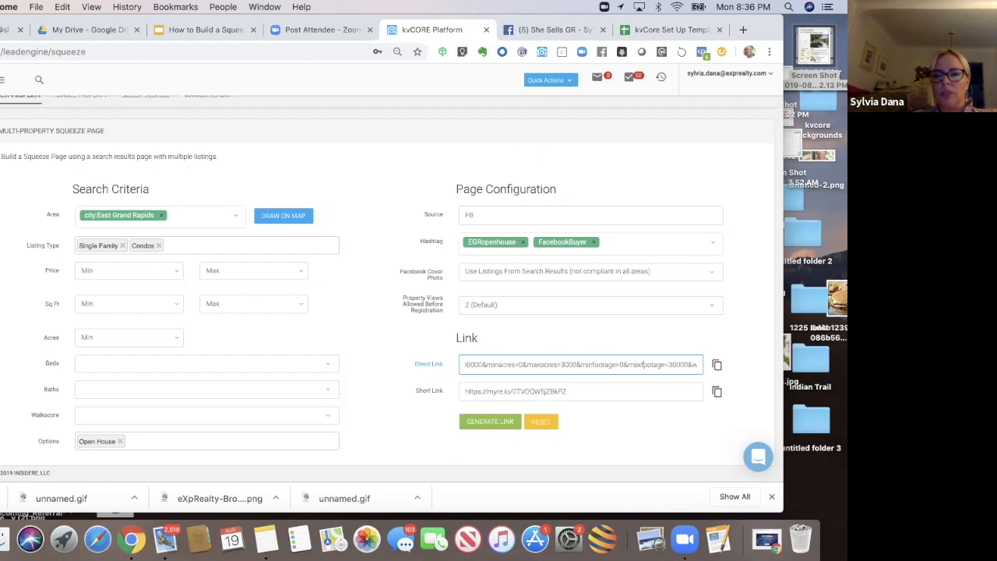
key("Right")
key("Right")
key("Right")
key("Right")
key("Right")
key("Right")
key("Right")
key("Right")
key("Right")
key("Right")
key("Right")
key("Right")
key("Right")
key("Right")
key("Right")
key("Right")
key("Right")
key("Right")
key("Right")
key("Right")
key("Right")
key("Right")
key("Right")
key("Right")
key("Right")
key("Right")
key("Right")
key("Right")
key("Right")
key("Right")
key("Right")
key("Right")
key("Right")
key("Right")
key("Right")
key("Right")
key("Right")
key("Right")
key("Right")
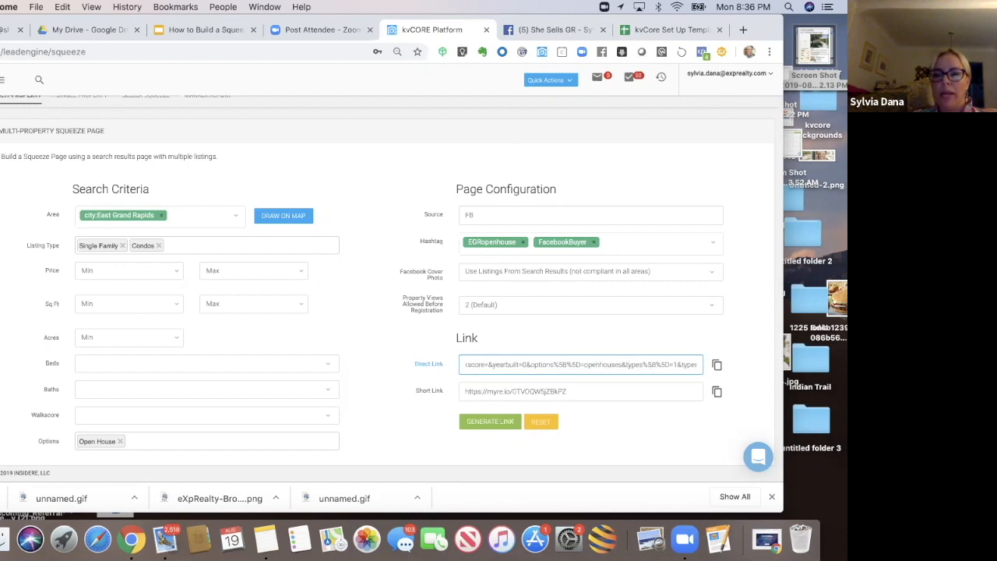
key("Left")
key("Left")
key("Left")
key("Left")
key("Left")
key("Left")
key("Left")
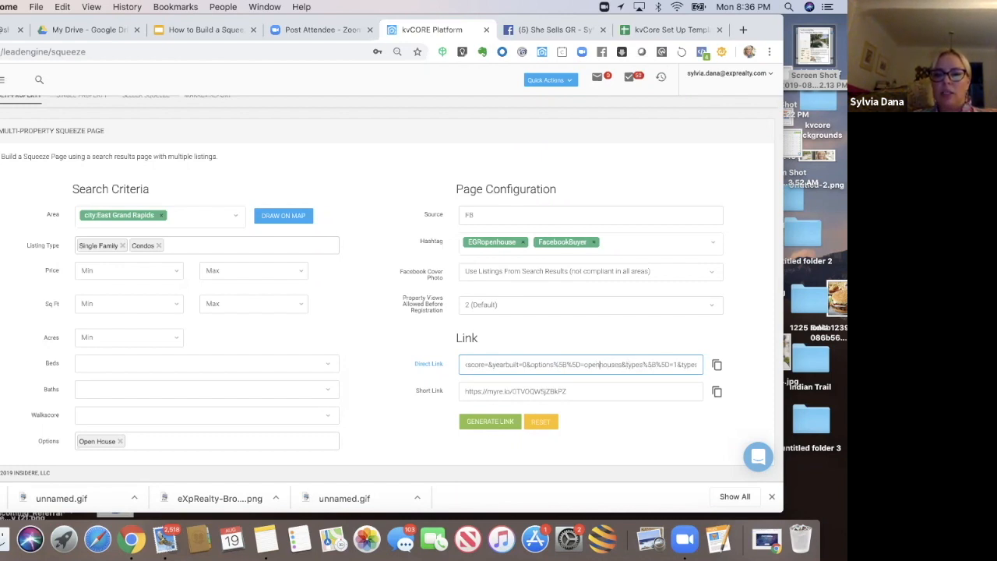
key("Right")
key("Right")
key("Right")
key("Right")
key("Right")
key("Right")
key("Right")
key("Right")
key("Right")
key("Right")
key("Right")
key("Right")
key("Right")
key("Right")
key("Right")
key("Right")
key("Right")
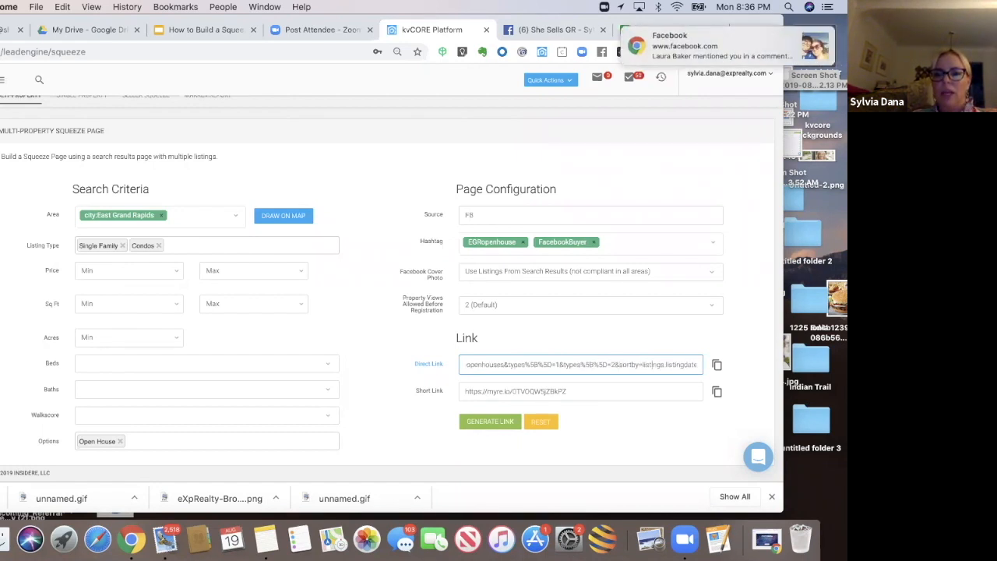
key("Right")
key("Right")
key("Right")
key("Right")
key("Right")
key("Right")
key("Right")
key("Right")
key("Right")
key("Right")
key("Right")
key("Right")
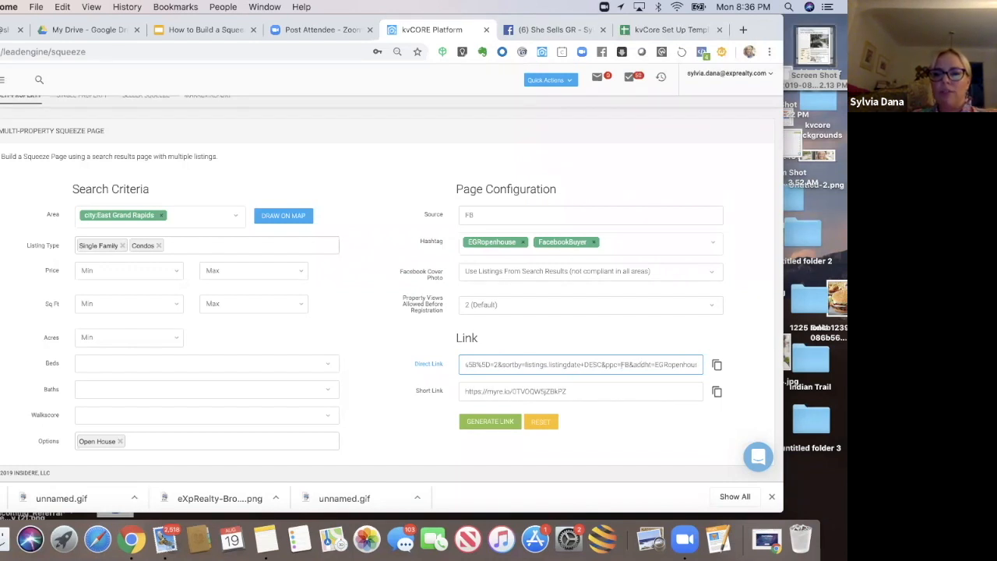
key("Left")
key("Left")
key("Left")
key("Right")
key("Right")
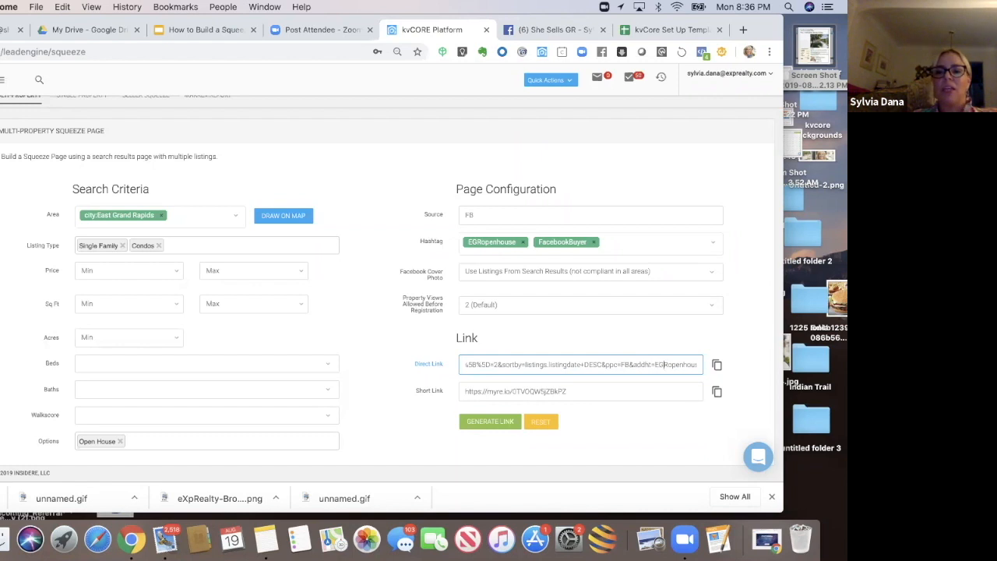
key("Right")
key("Right")
key("Right")
key("Right")
key("Right")
key("Right")
key("Right")
key("Right")
key("Right")
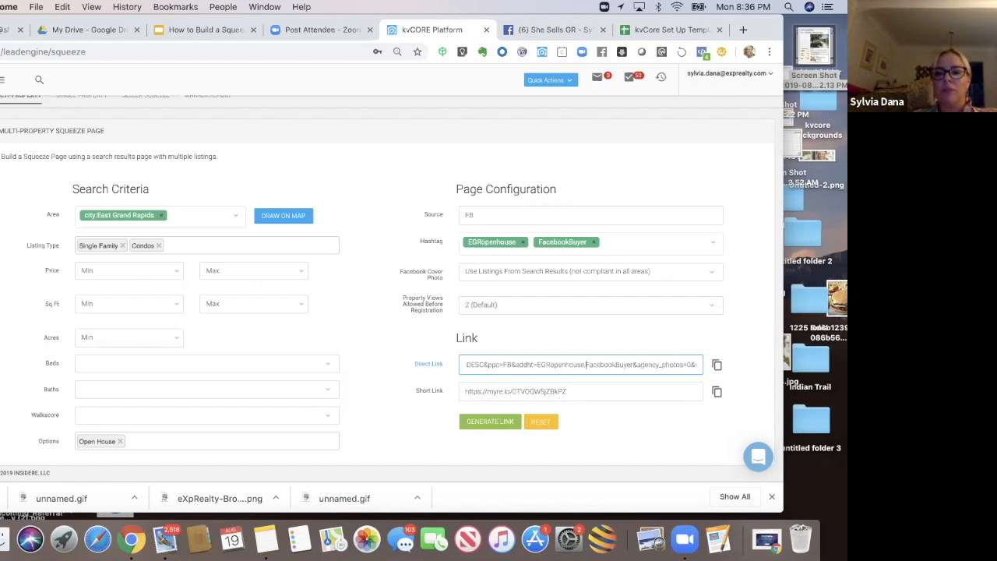
key("Right")
key("Right")
key("Right")
key("Right")
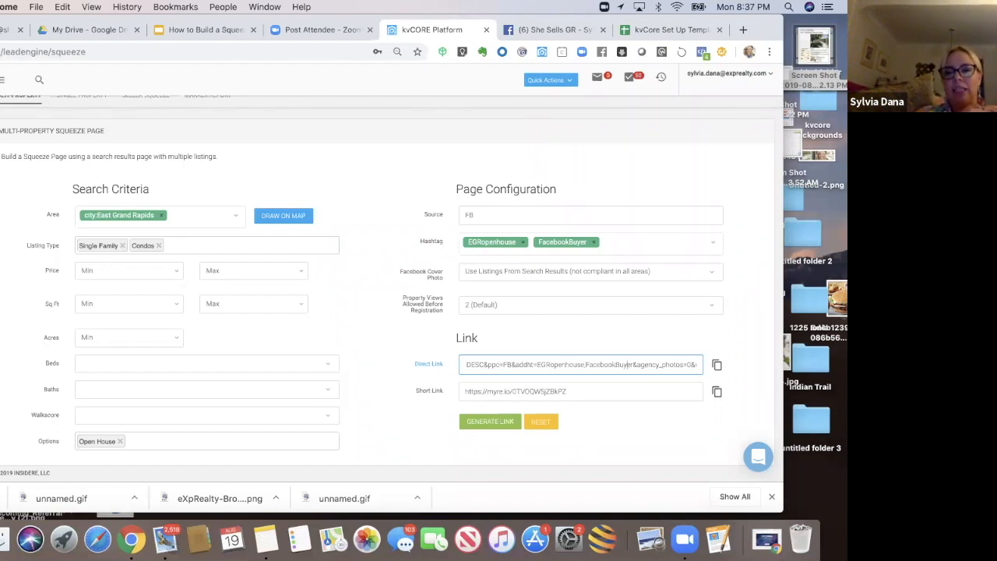
Step: Copy the short link and switch to the kvCore Set Up Template spreadsheet, closing the accidentally opened Notes window
left_click(594, 391)
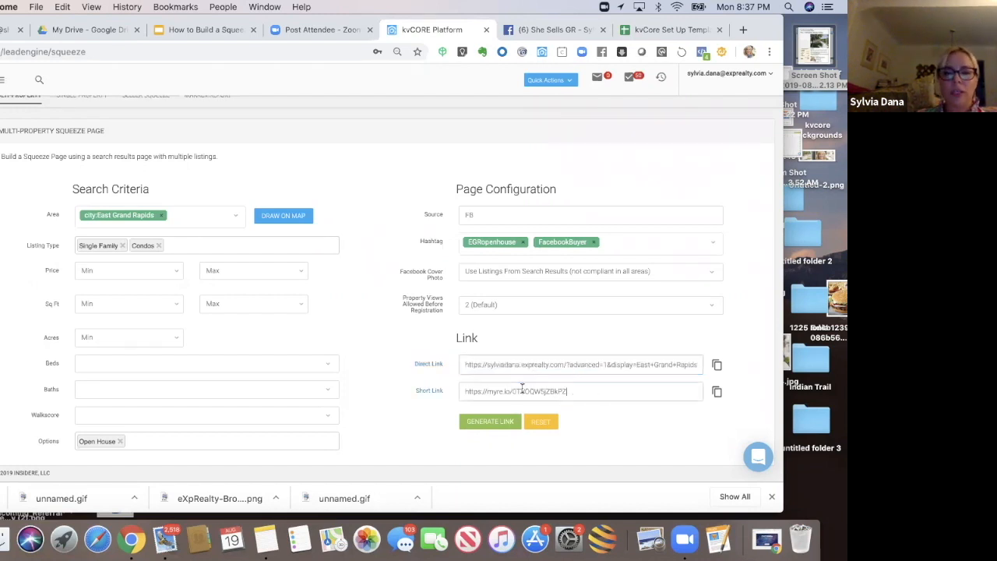
key("super+a")
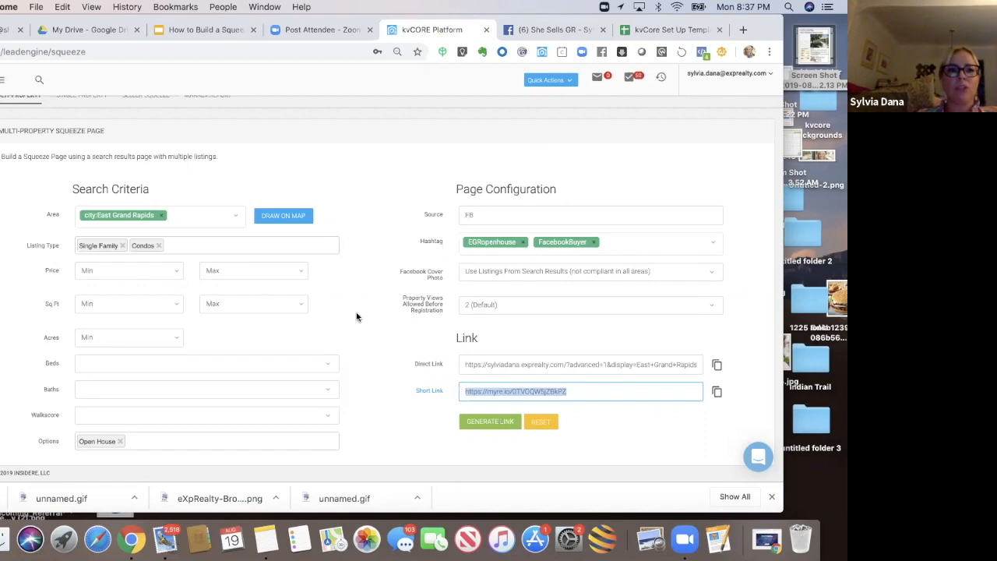
left_click(679, 31)
left_click_drag(774, 30, 838, 35)
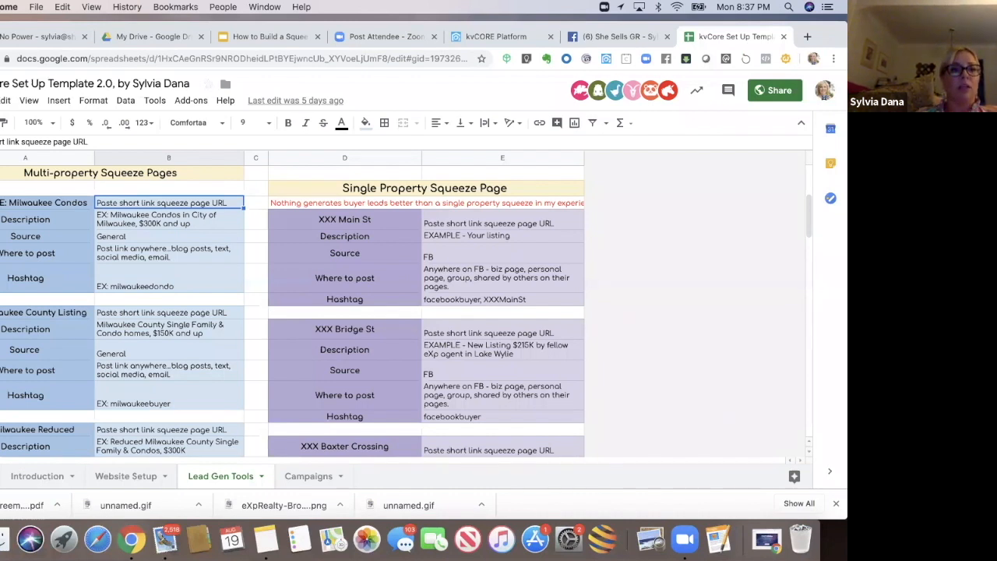
left_click_drag(36, 28, 62, 29)
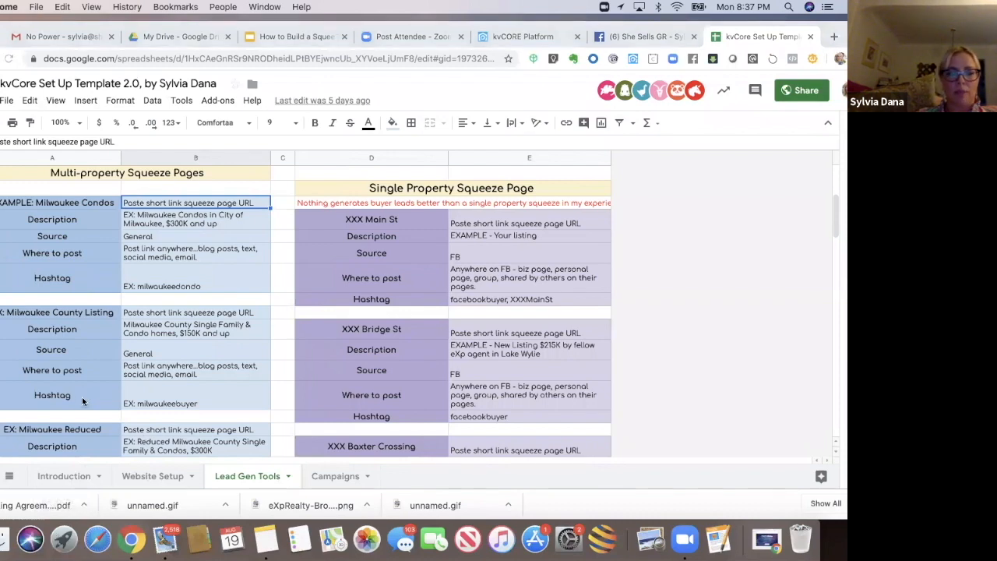
left_click(265, 545)
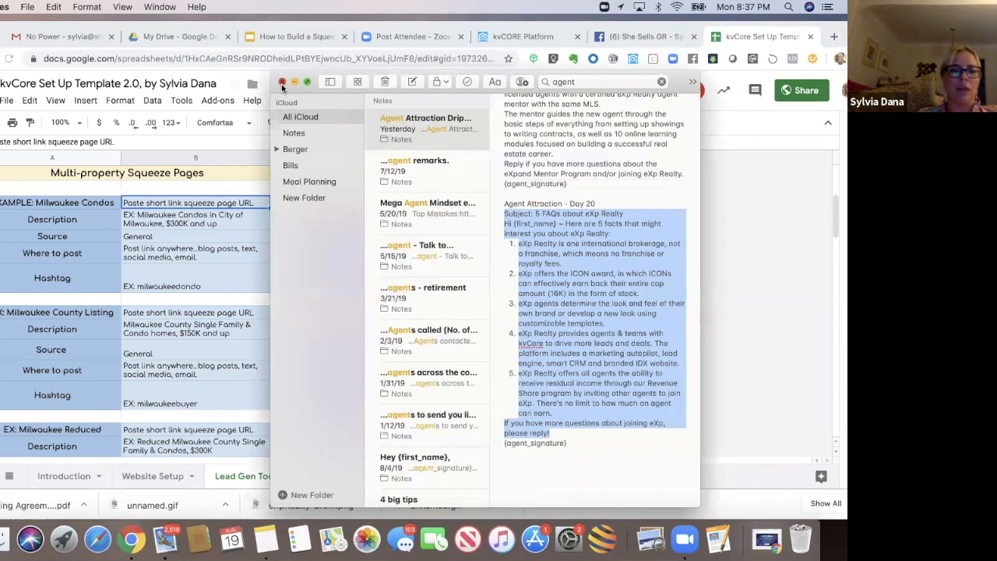
left_click(282, 81)
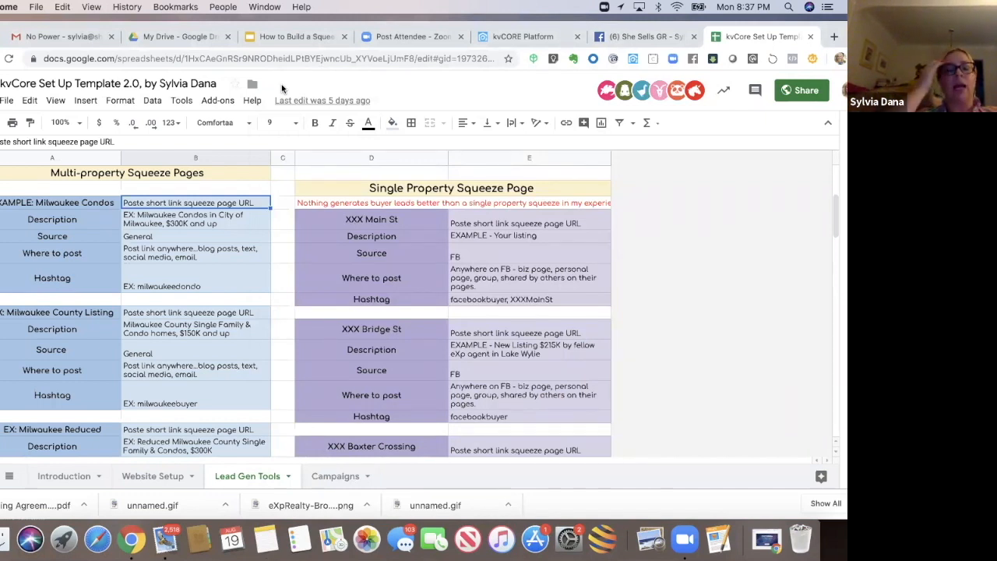
Step: Rename the first multi-property squeeze page example heading to Open Houses in EGR
double_click(57, 204)
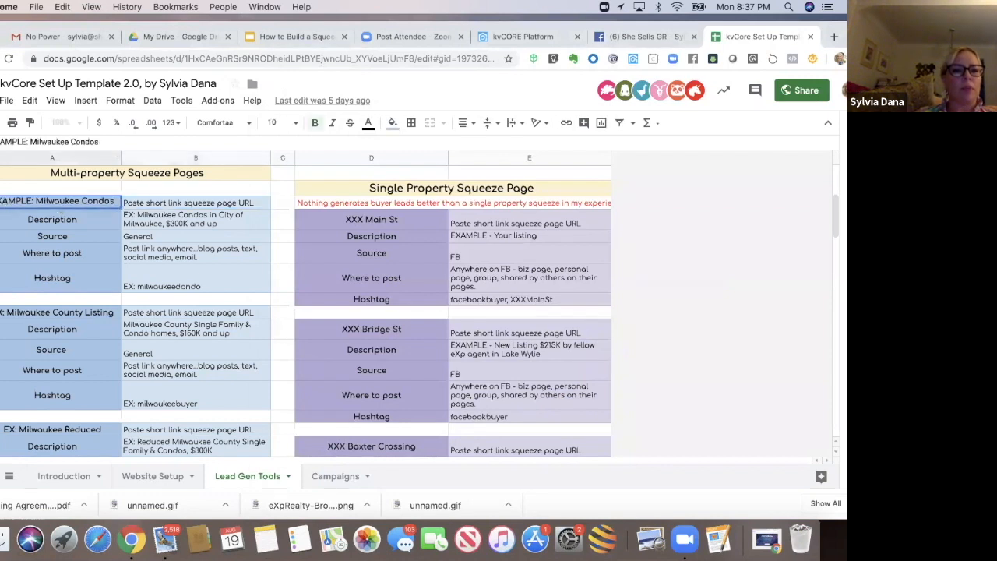
left_click(25, 205)
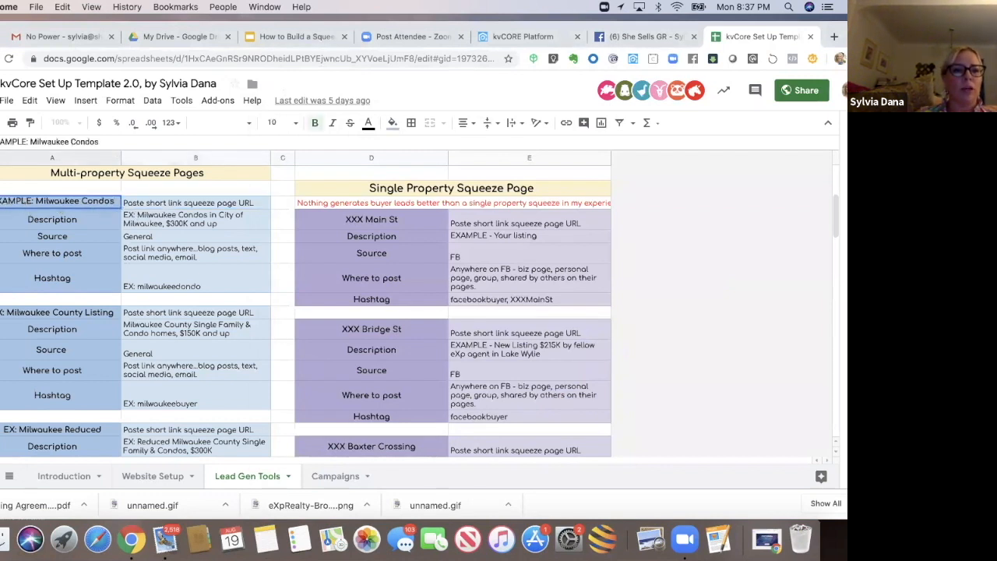
key("BackSpace")
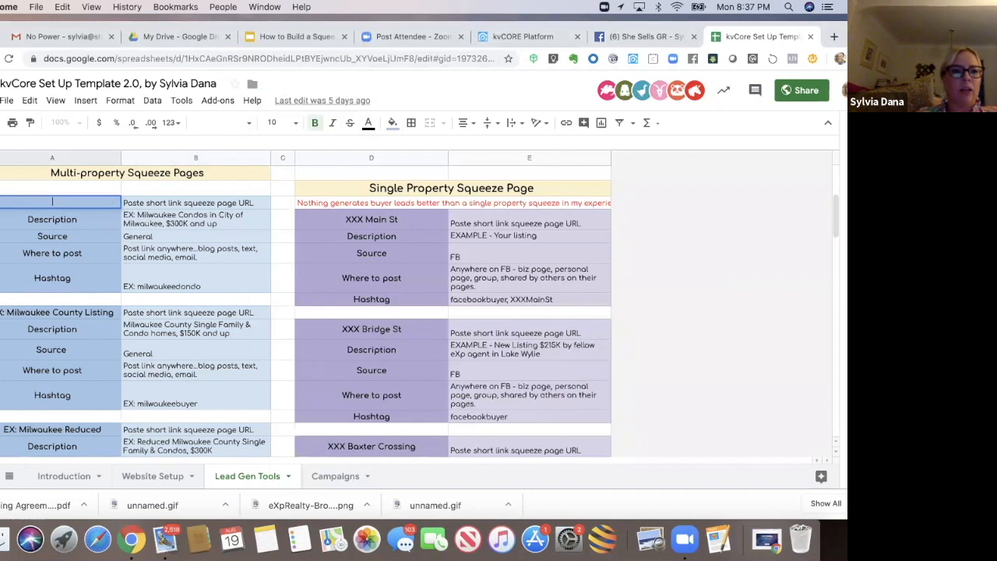
type("O")
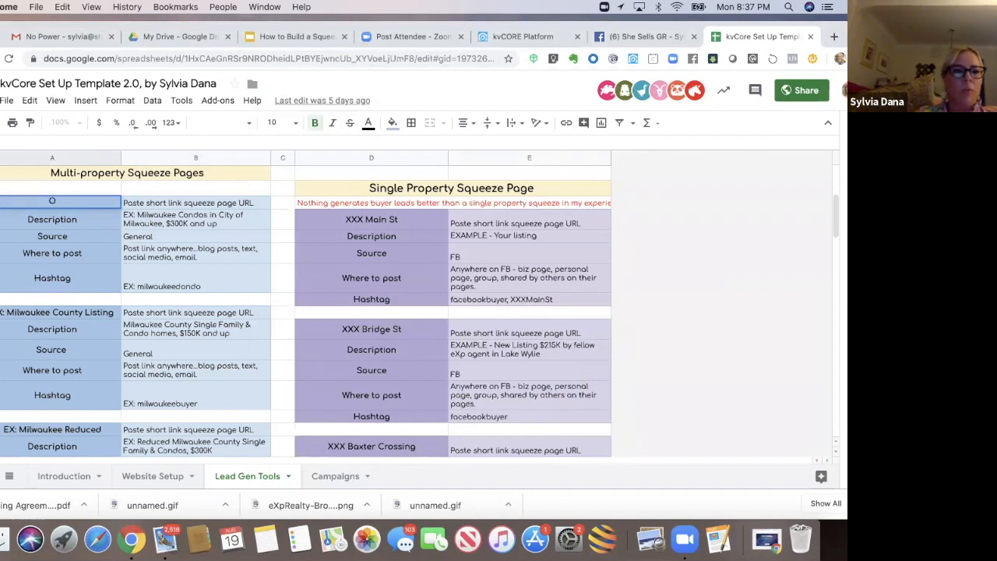
type("pen Houses in")
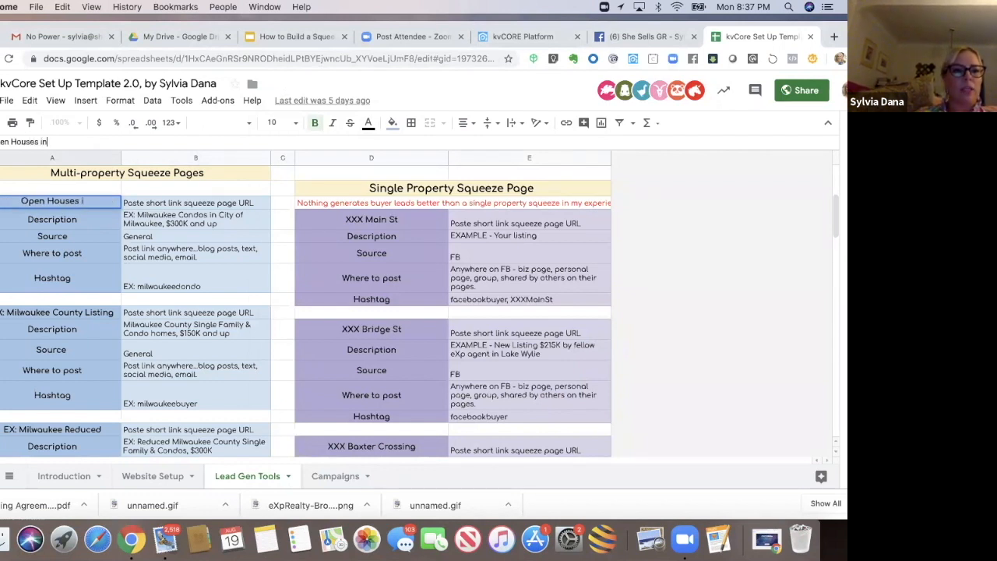
type(" East Gr")
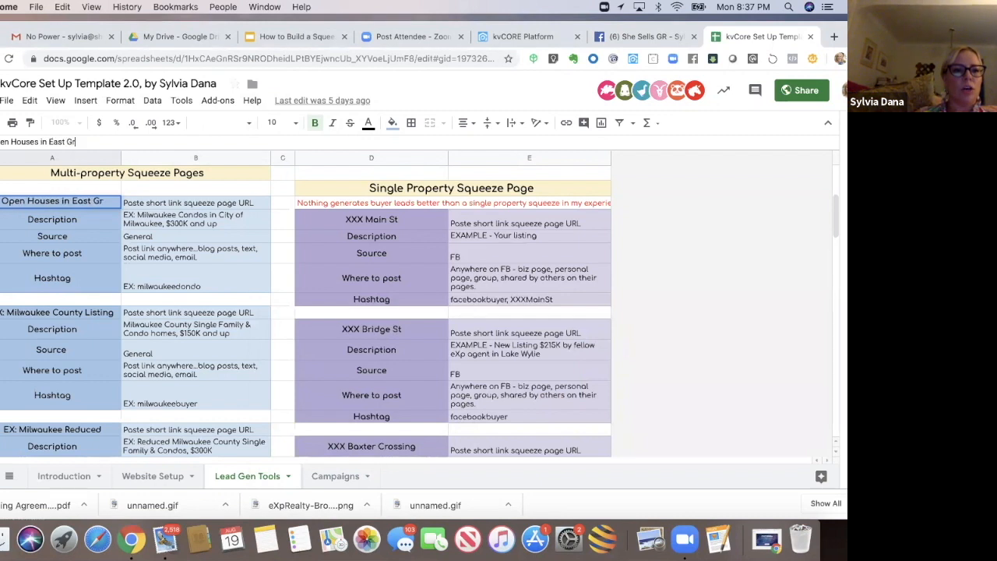
key("BackSpace")
key("BackSpace")
key("BackSpace")
key("BackSpace")
key("BackSpace")
key("BackSpace")
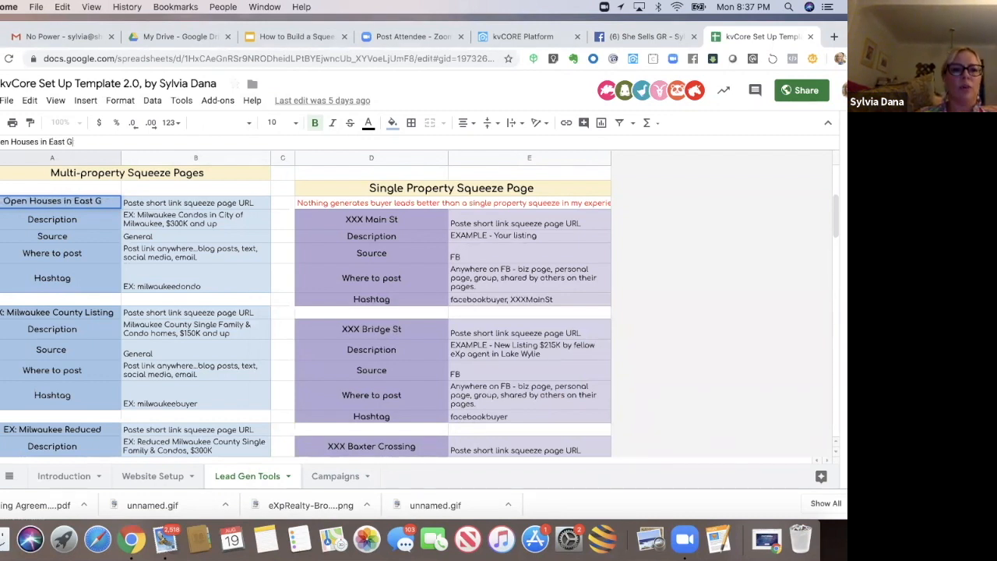
type("GR")
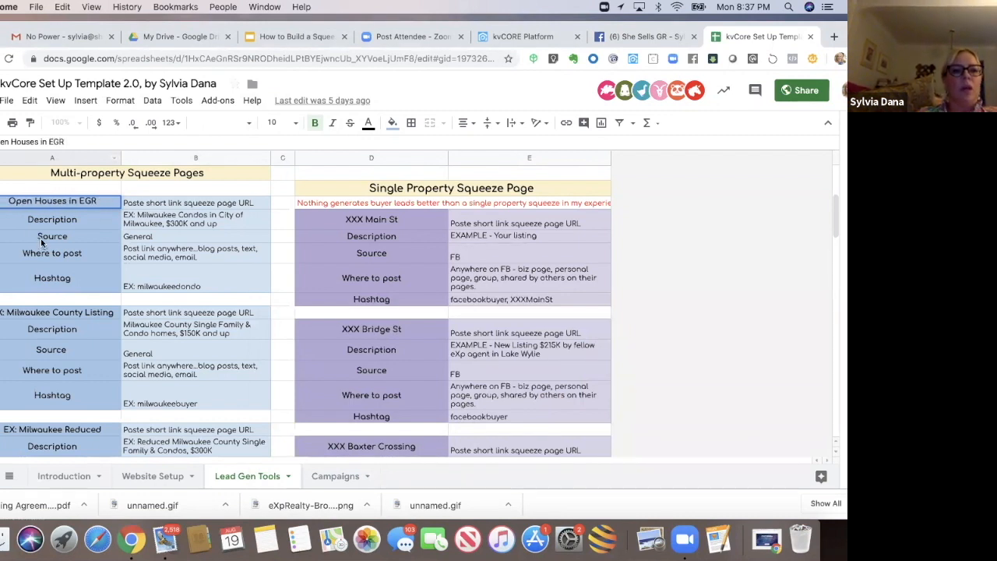
left_click(140, 204)
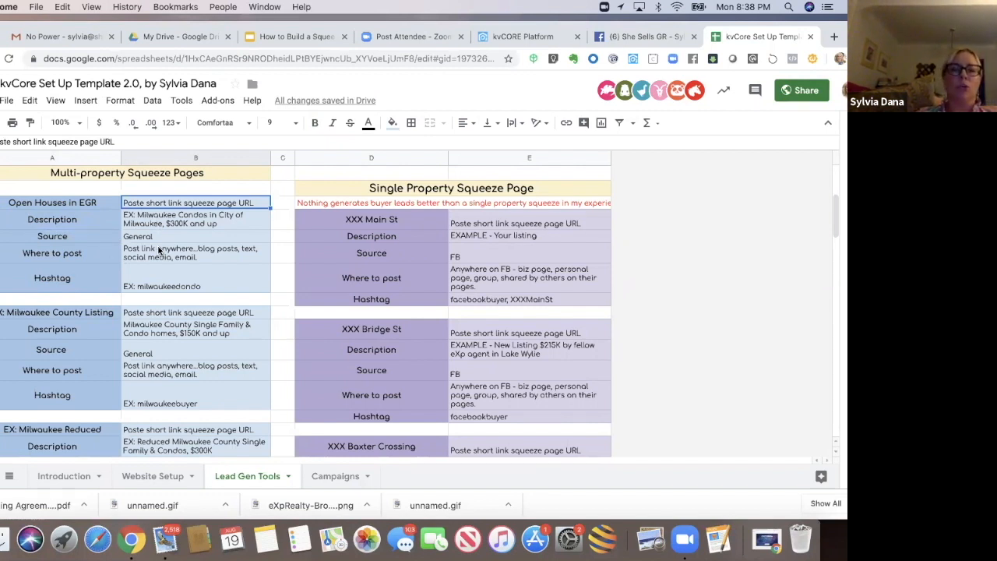
Step: Paste the short link into the URL cell beside the Open Houses in EGR heading
left_click(160, 285)
left_click(159, 204)
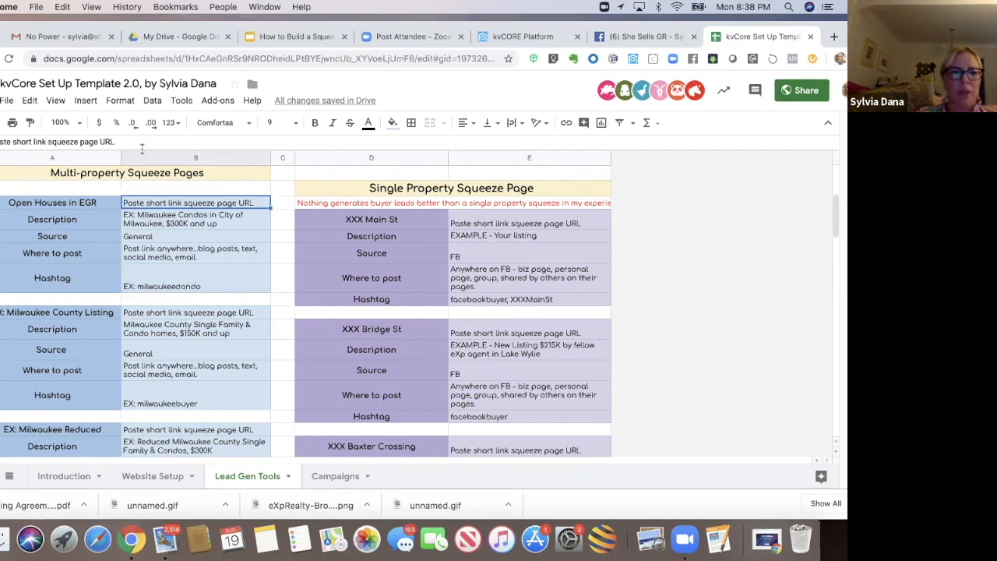
left_click_drag(126, 142, 2, 141)
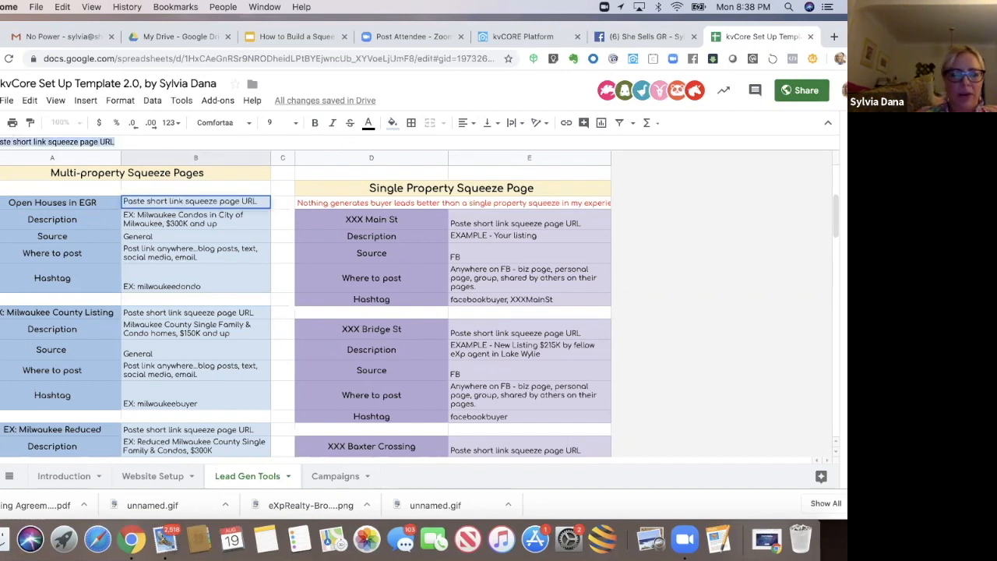
type("https://myre.io/0TVOQW5JZBkPZ")
left_click(171, 266)
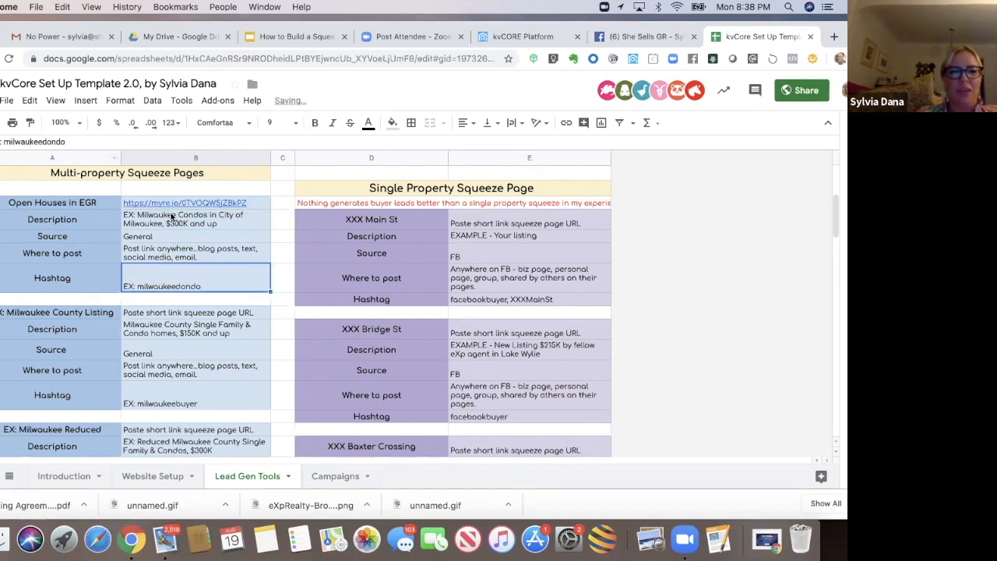
mouse_move(169, 204)
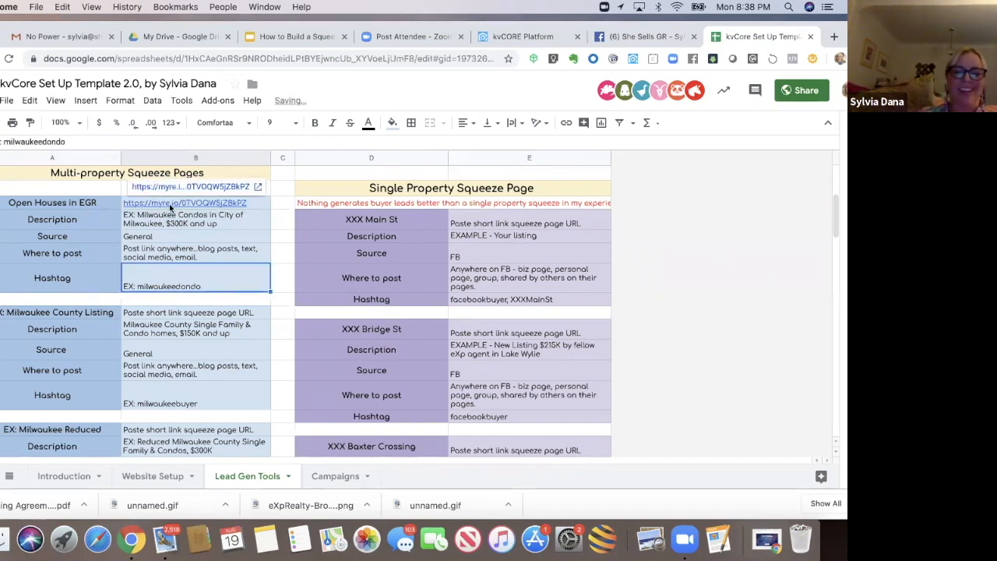
Step: Replace the Open Houses in EGR description with "EGR single family, condos OPEN HOUSES"
left_click(175, 216)
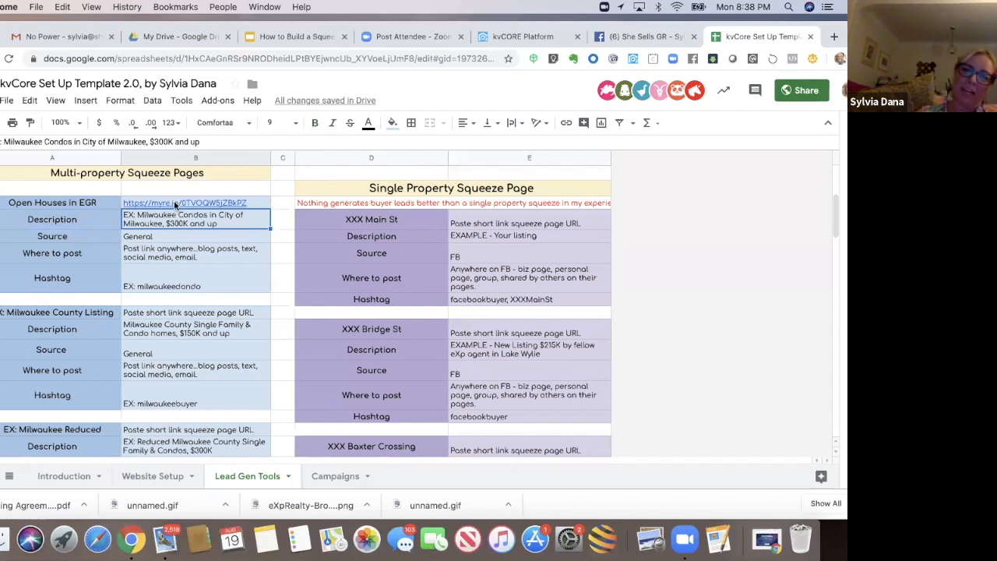
key("Up")
key("Up")
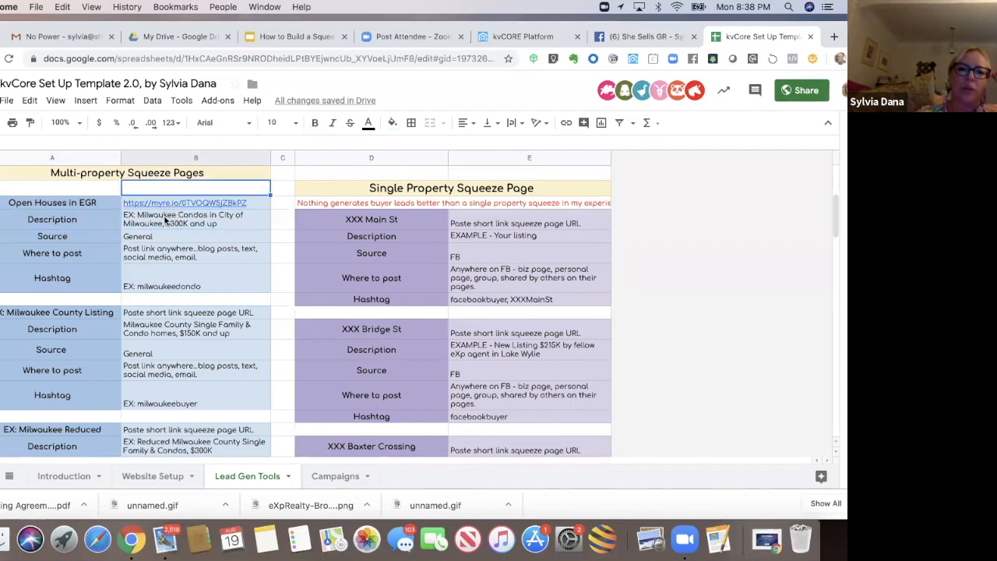
left_click(165, 222)
double_click(164, 221)
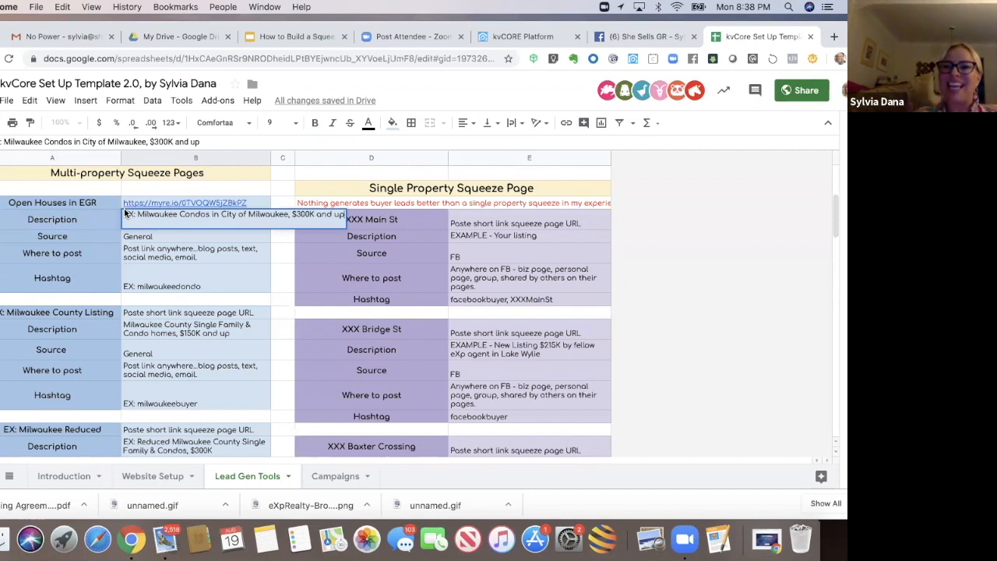
left_click(125, 212)
left_click_drag(231, 223, 314, 225)
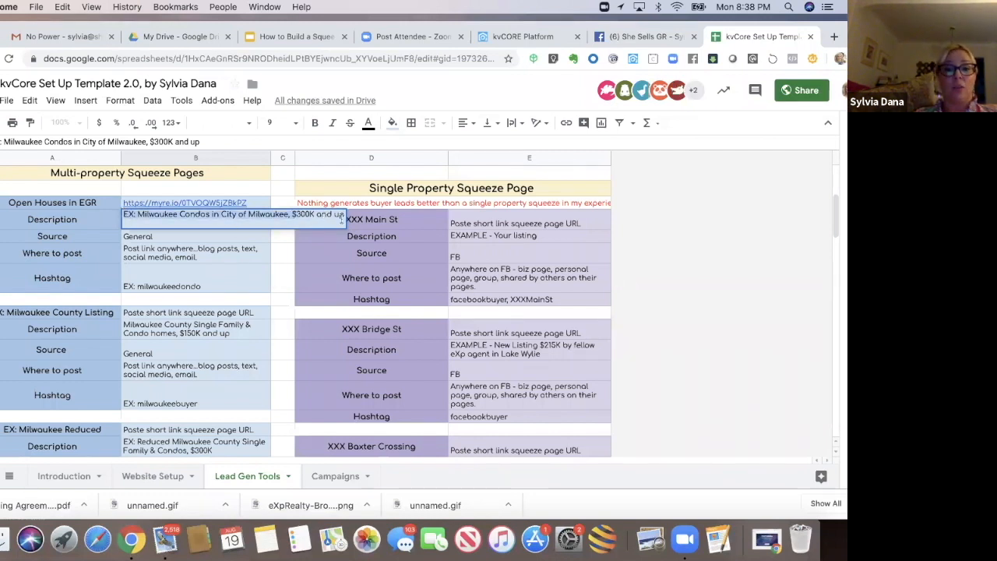
type("EGR ope")
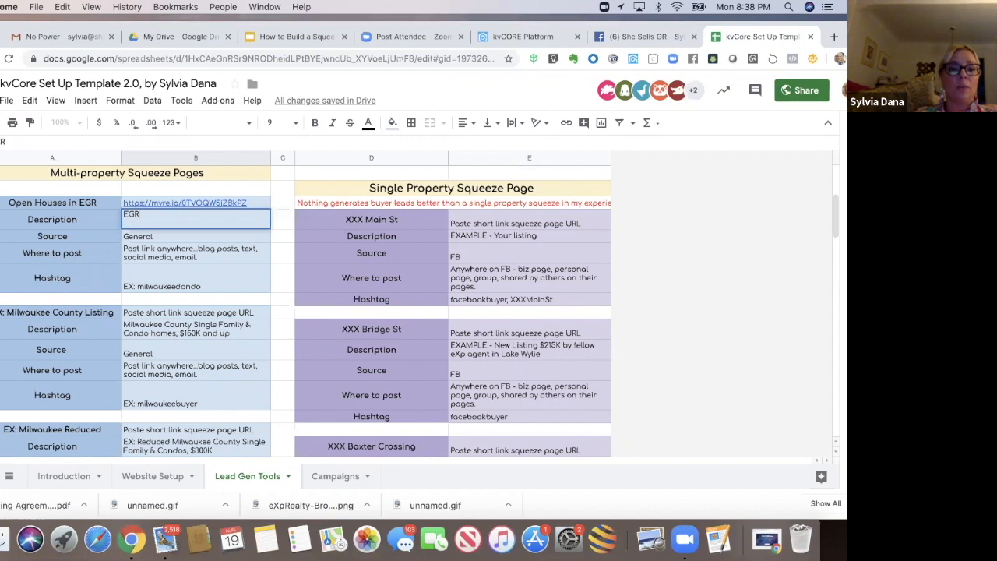
key("BackSpace")
key("BackSpace")
key("BackSpace")
type("singl")
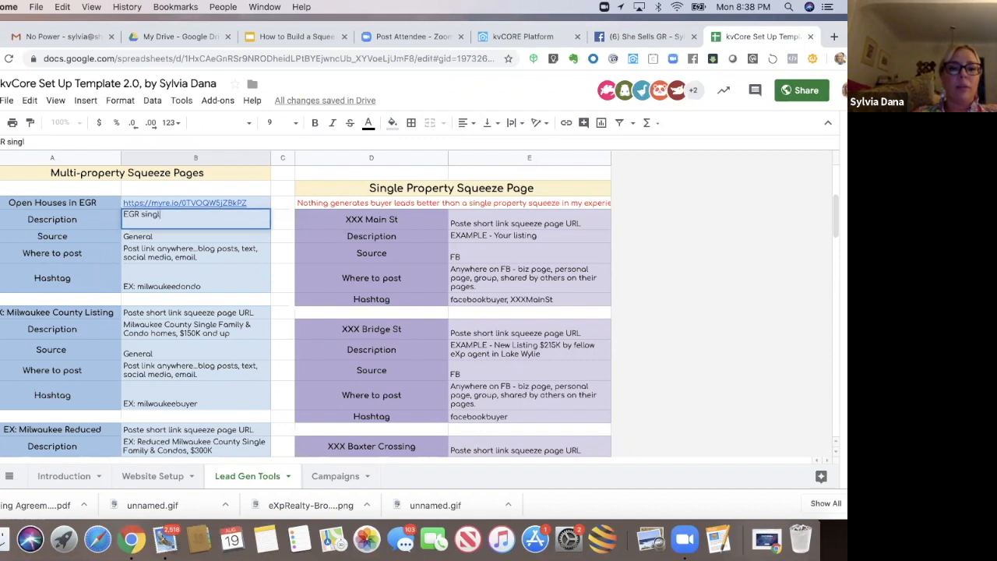
type("e family, condos OPEN HOUSES")
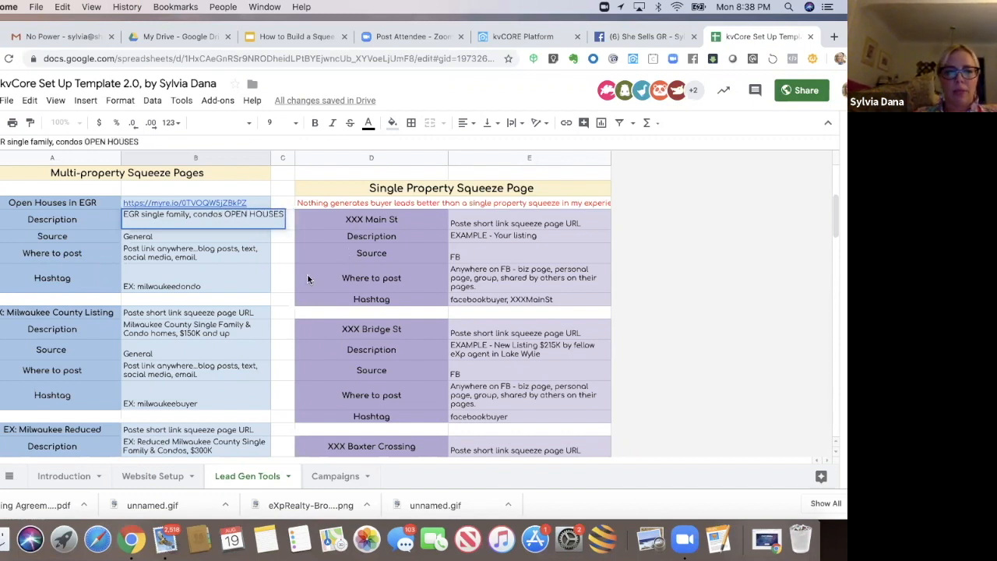
Step: Set the Open Houses in EGR source to FB
left_click(282, 278)
left_click(159, 236)
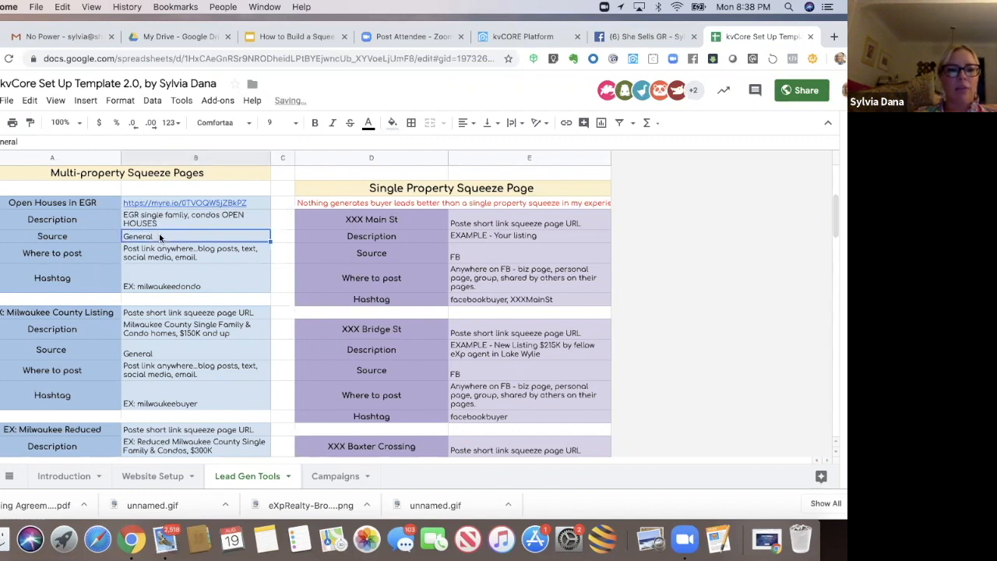
double_click(159, 236)
key("super+a")
type("FB")
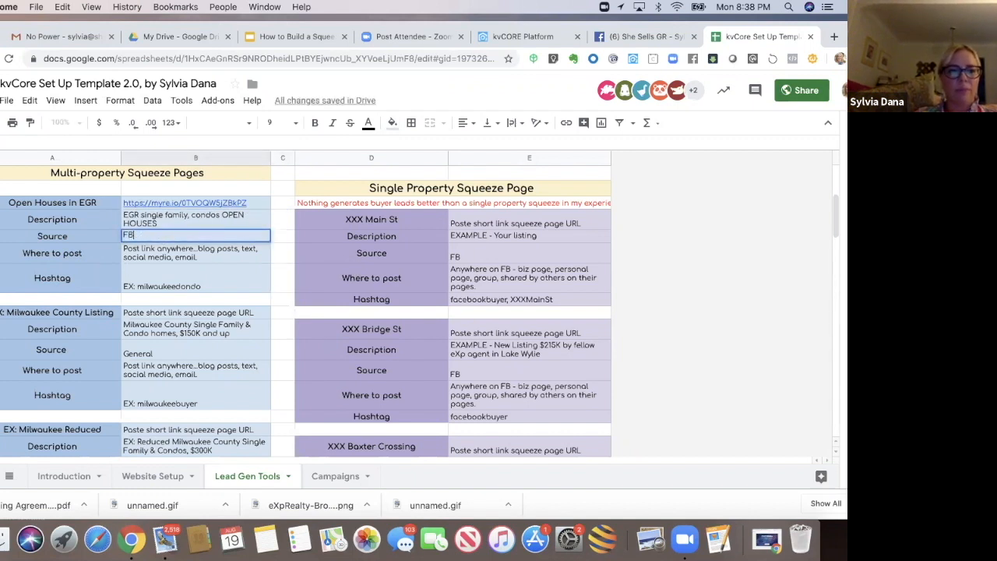
Step: Set the Open Houses in EGR where-to-post entry to "Post any in Facebook"
left_click(180, 257)
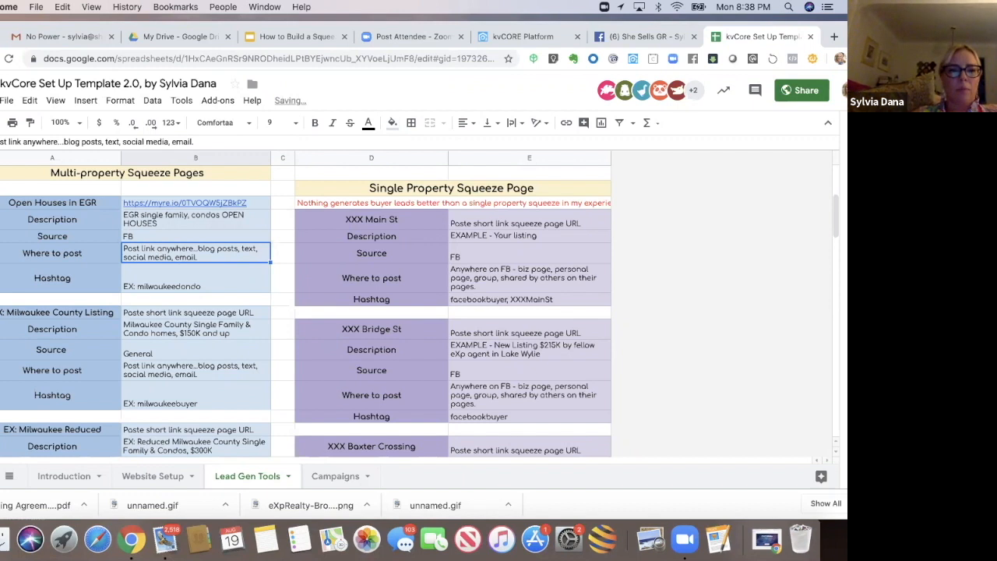
type("Post in")
key("BackSpace")
key("BackSpace")
key("BackSpace")
type("any in F")
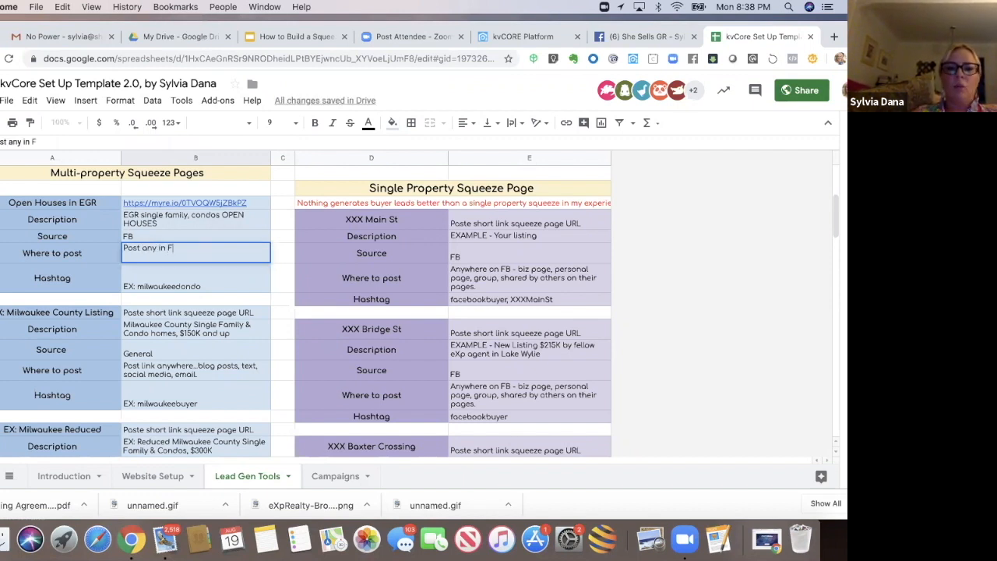
type("ac")
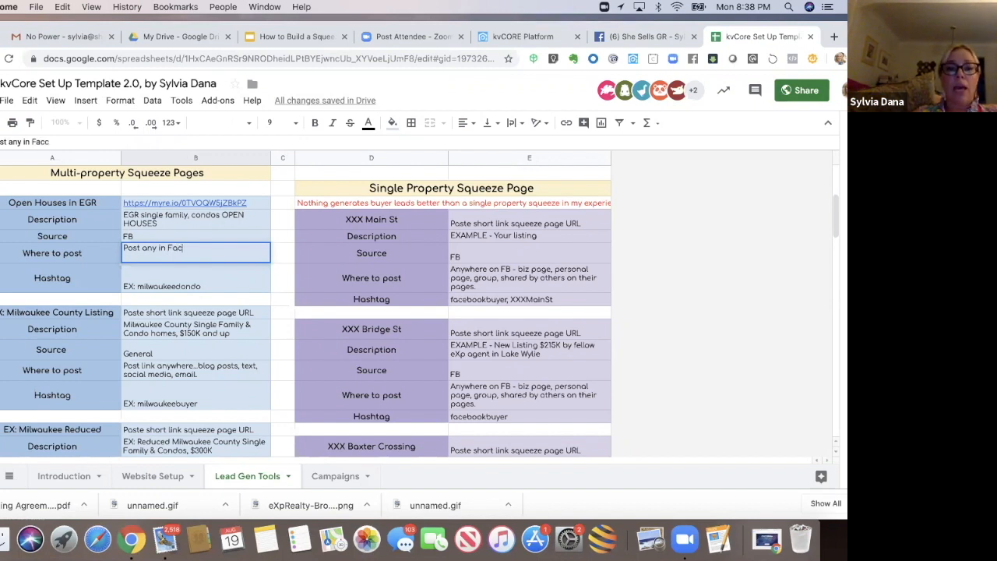
type("ebook")
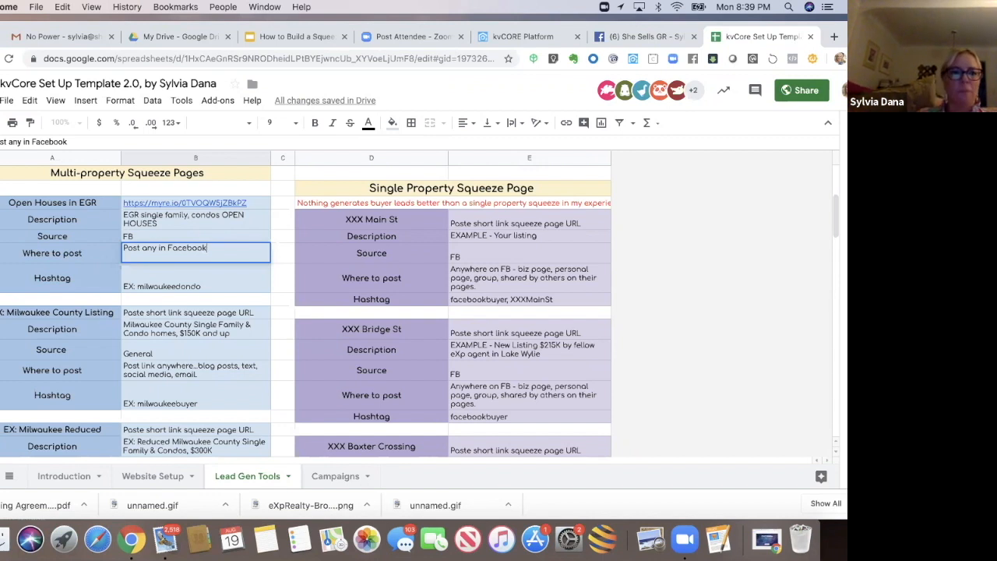
Step: Set the Open Houses in EGR hashtag entry to "EGRopenhouse, FacebookBuyer"
double_click(147, 284)
left_click_drag(206, 261, 122, 261)
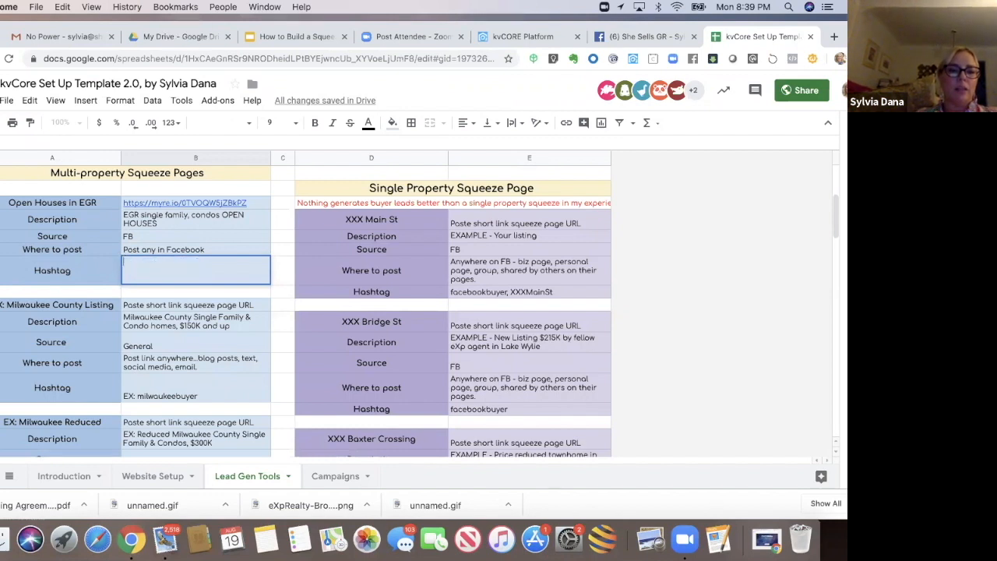
type("EGR single family, condos OPEN HOUSES")
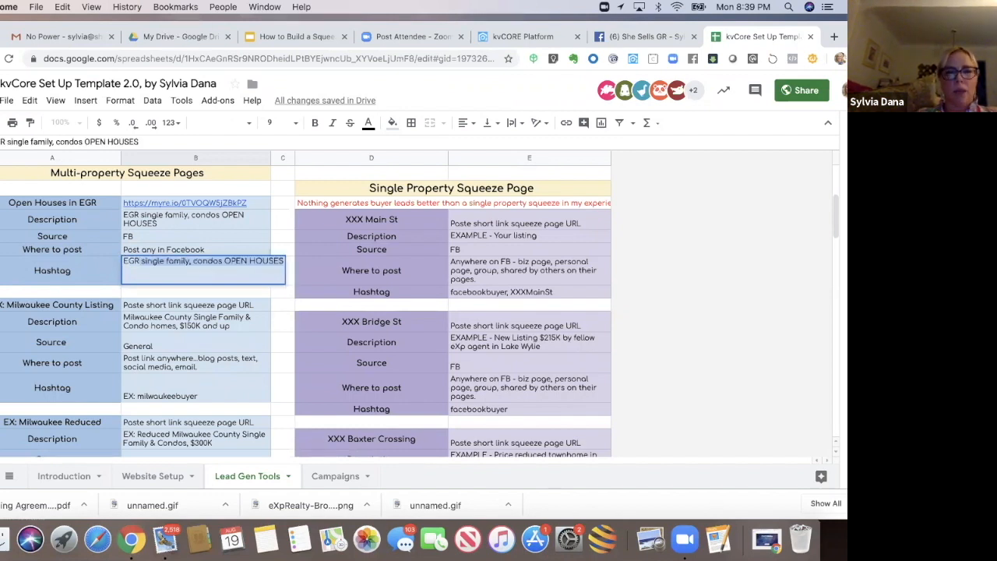
key("BackSpace")
key("BackSpace")
key("BackSpace")
key("BackSpace")
key("BackSpace")
key("BackSpace")
key("BackSpace")
key("BackSpace")
key("BackSpace")
key("BackSpace")
key("BackSpace")
key("BackSpace")
key("BackSpace")
key("BackSpace")
key("BackSpace")
key("BackSpace")
key("BackSpace")
key("BackSpace")
key("BackSpace")
key("BackSpace")
type("openhouse")
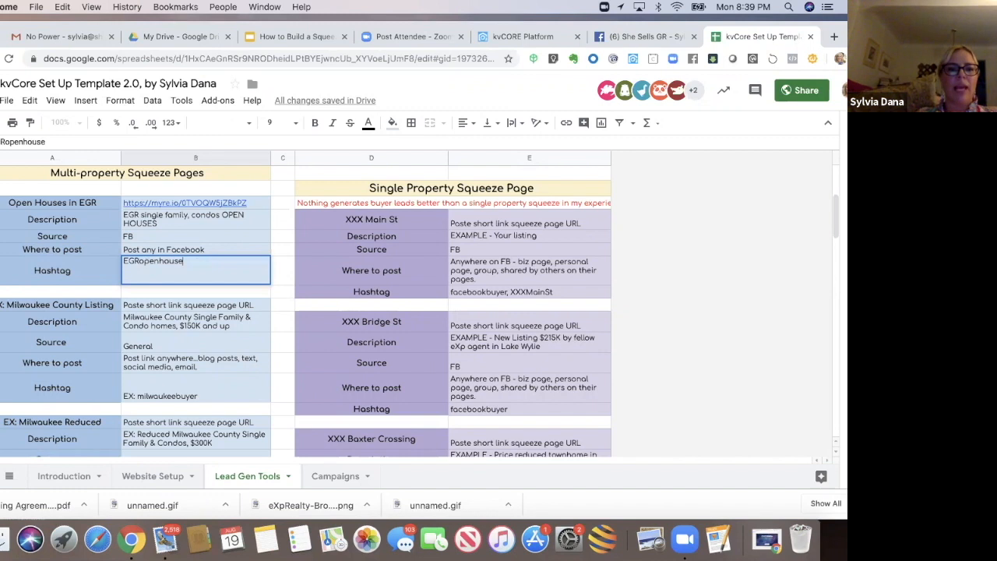
type(", Facebbook")
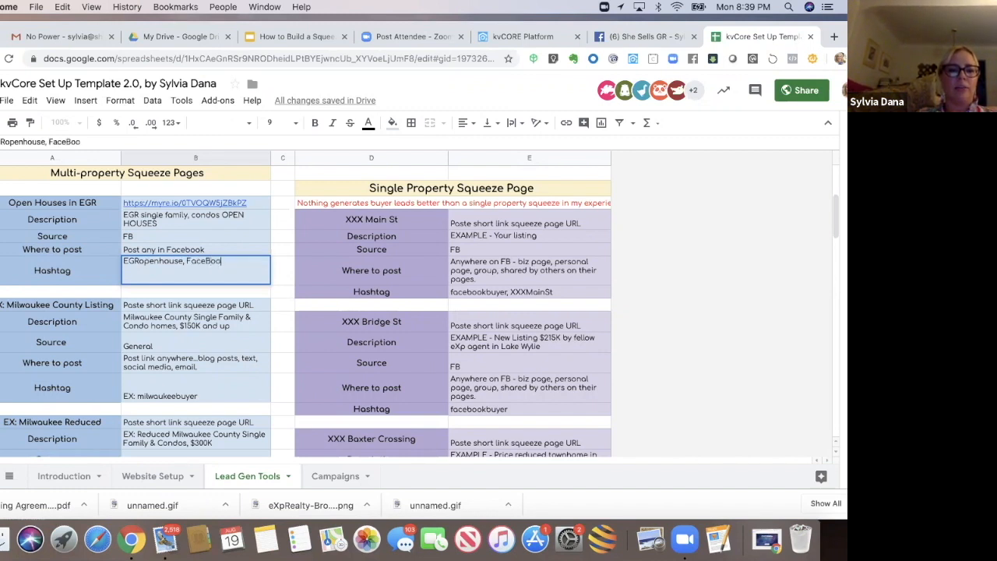
key("BackSpace")
key("BackSpace")
key("BackSpace")
key("BackSpace")
type("bookBuyer")
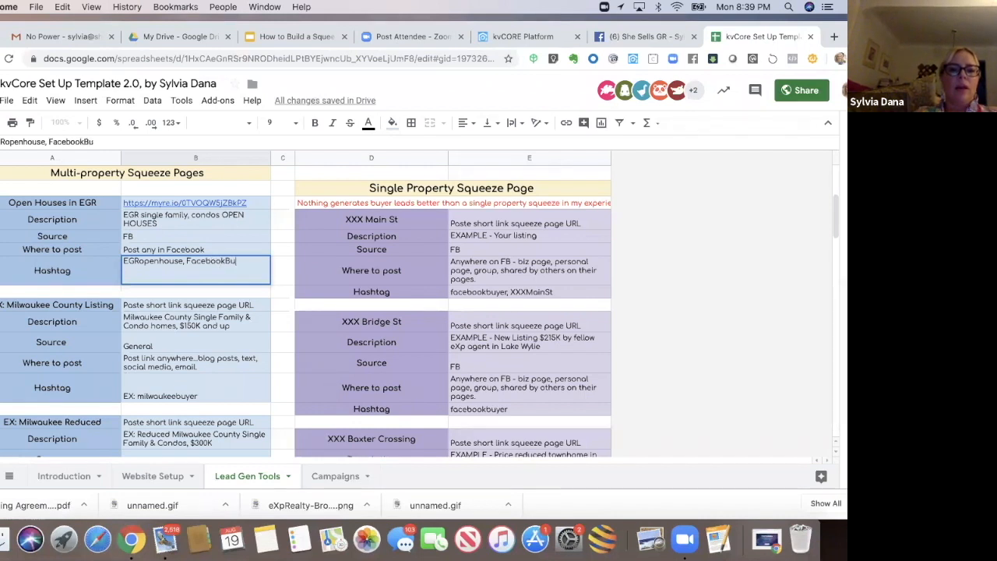
left_click(117, 296)
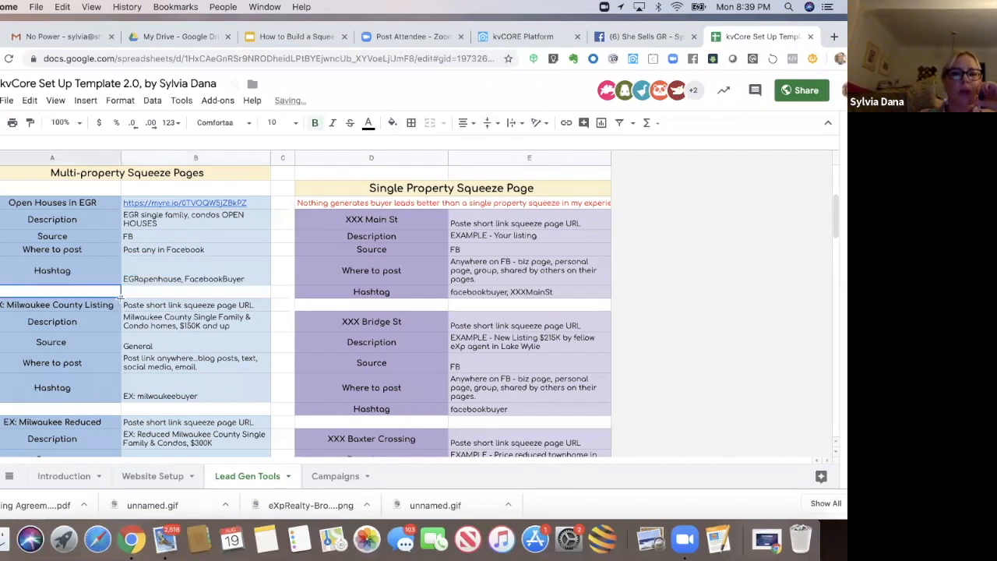
Step: Open the Open Houses in EGR short link from the spreadsheet to preview the squeeze page
left_click(198, 278)
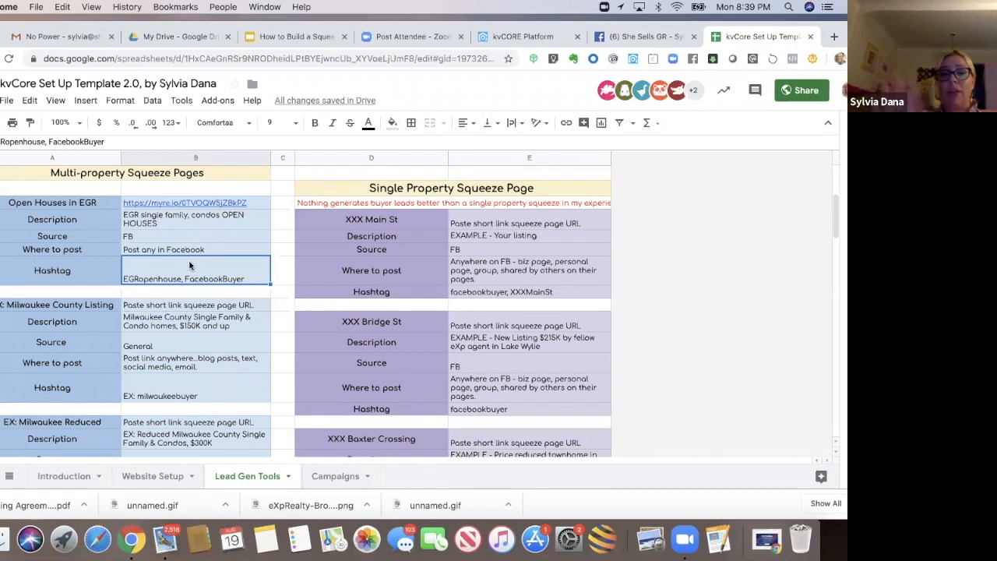
mouse_move(177, 204)
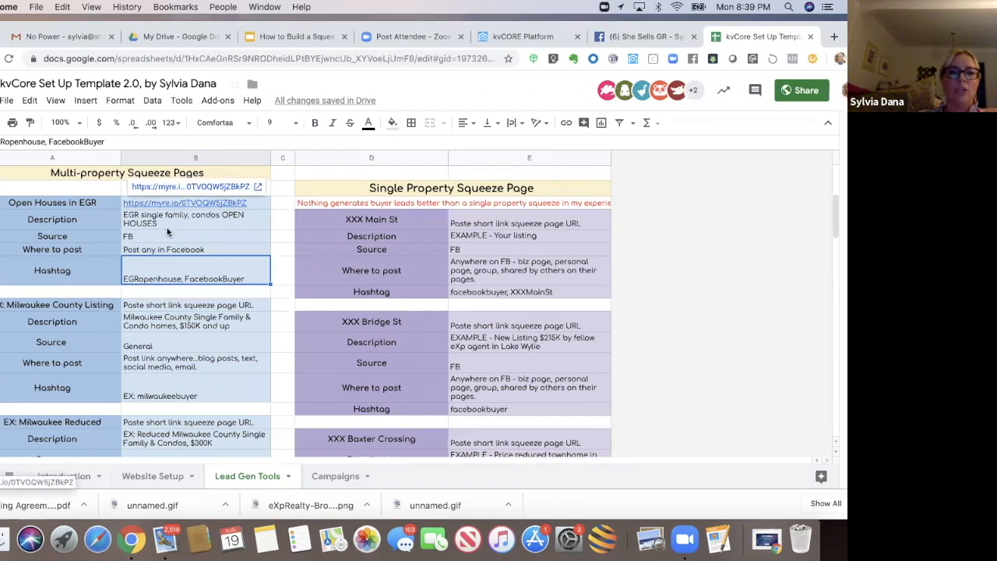
left_click(168, 226)
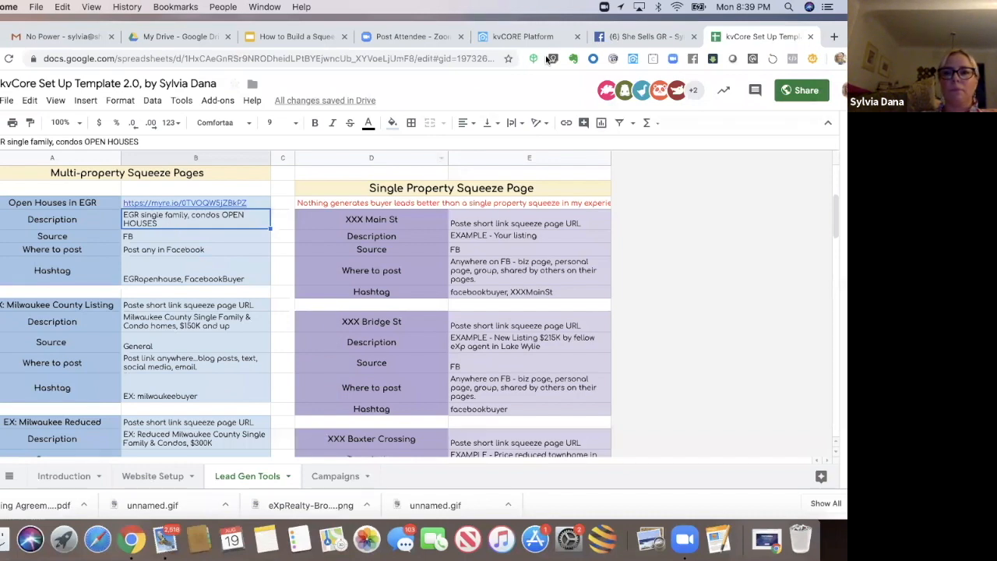
left_click_drag(706, 31, 701, 51)
mouse_move(158, 218)
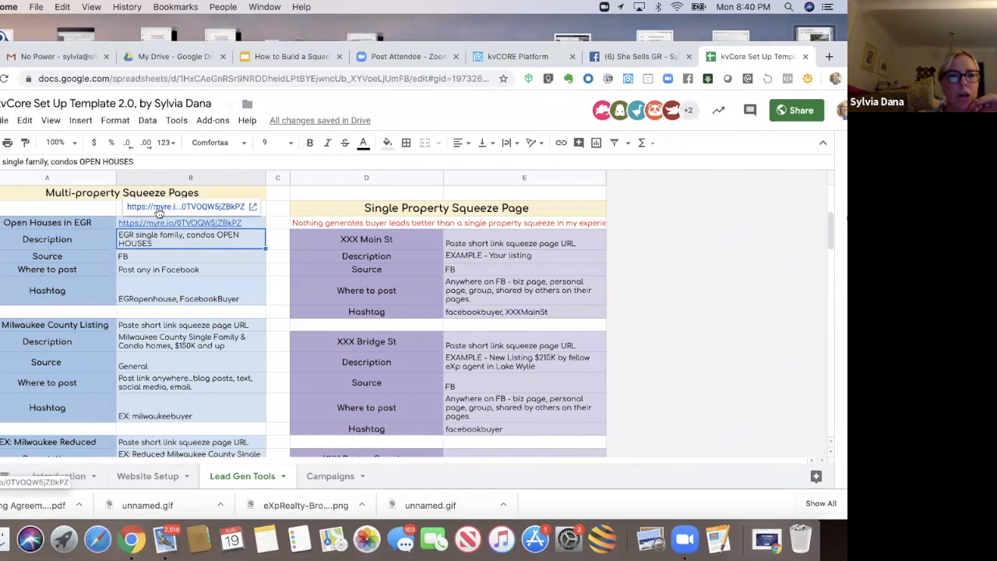
left_click(158, 208)
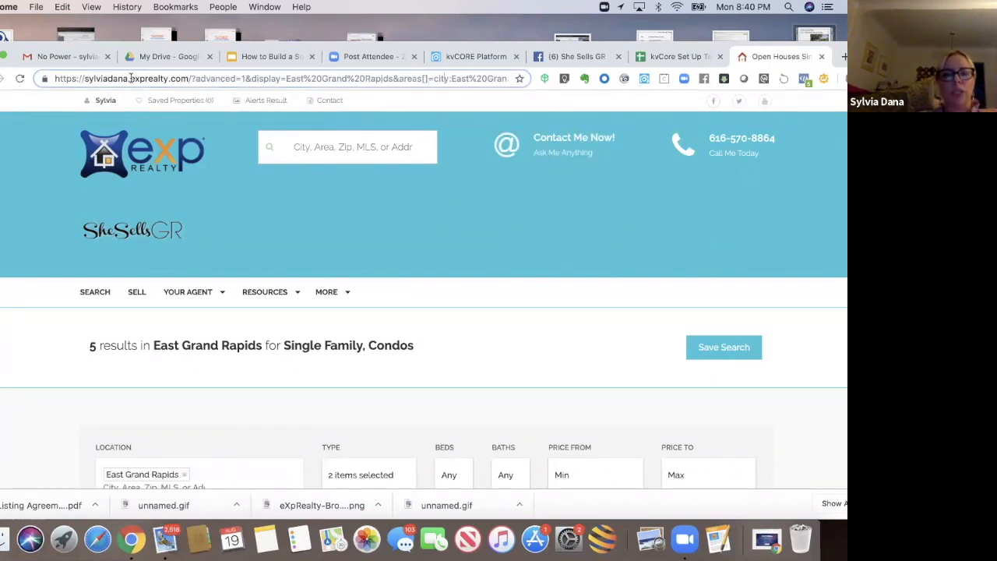
Step: Review the squeeze page's address parameters and its East Grand Rapids open house listings
scroll(131, 78, "right", 3)
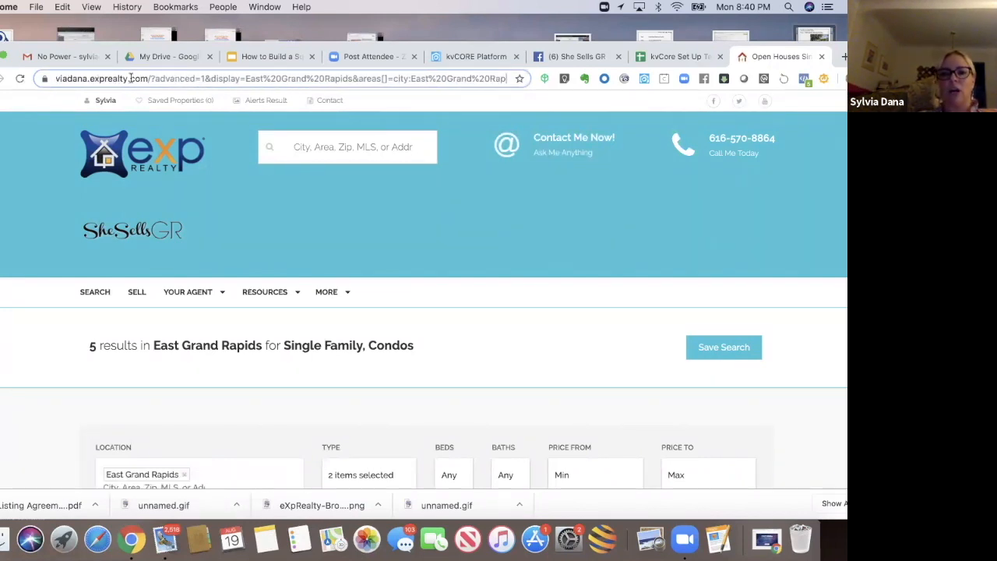
scroll(131, 78, "right", 4)
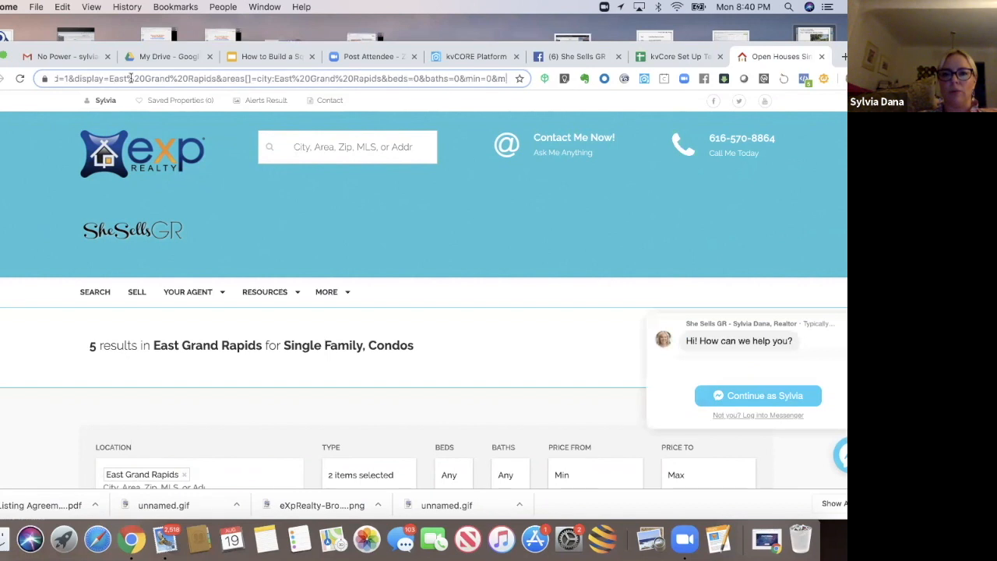
scroll(131, 78, "right", 1)
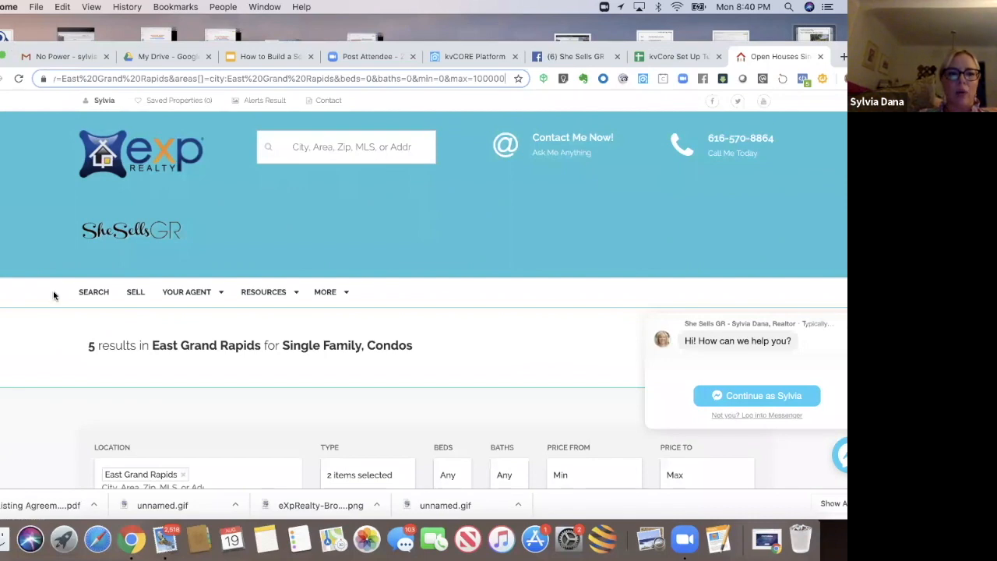
left_click(48, 375)
scroll(48, 376, "down", 5)
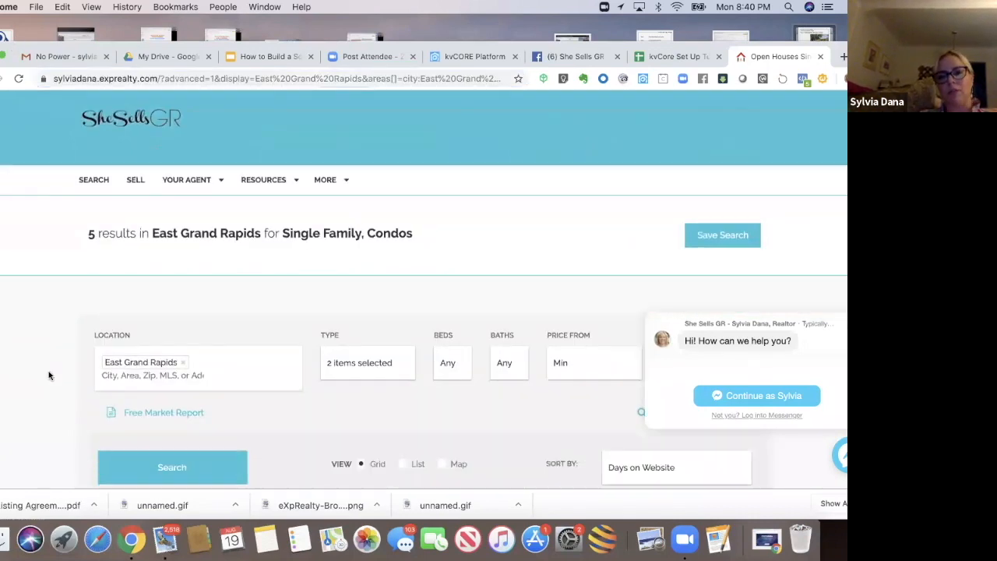
scroll(48, 376, "down", 1)
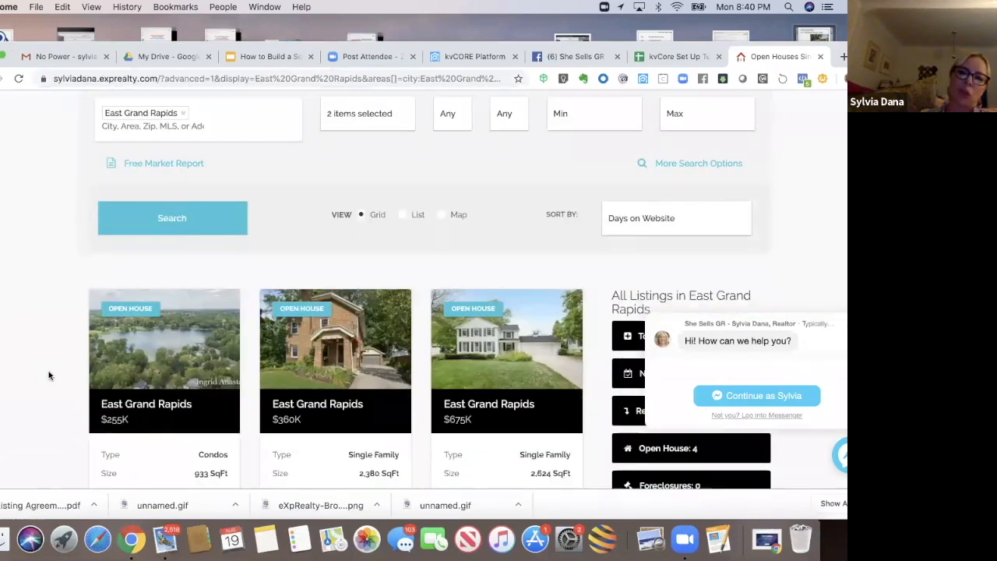
scroll(48, 375, "down", 1)
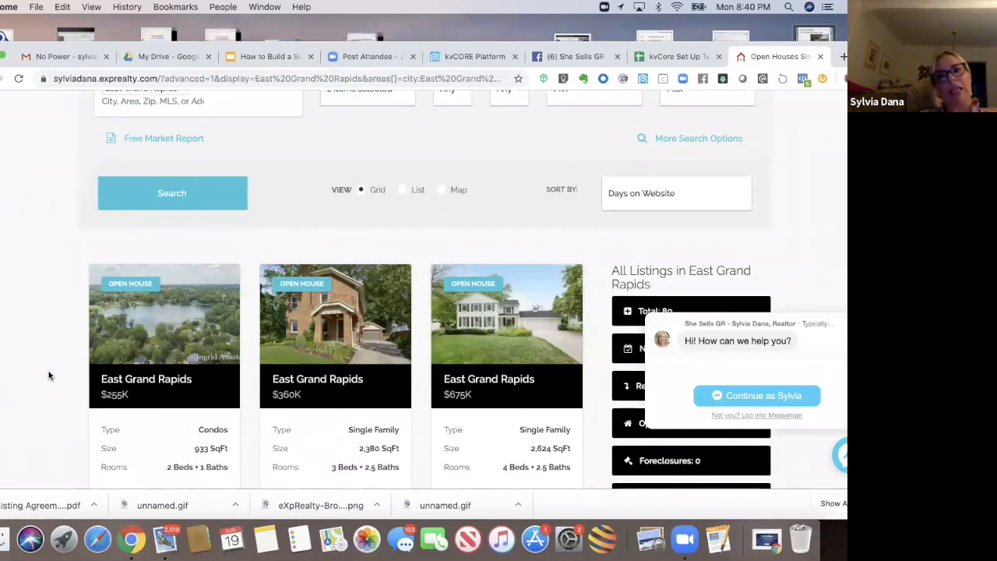
scroll(48, 375, "down", 1)
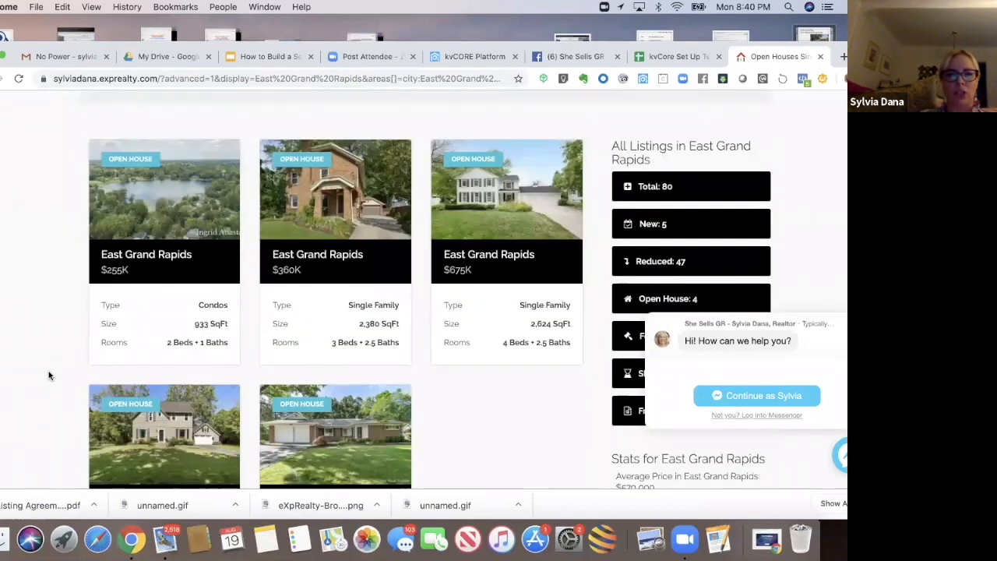
scroll(48, 375, "up", 1)
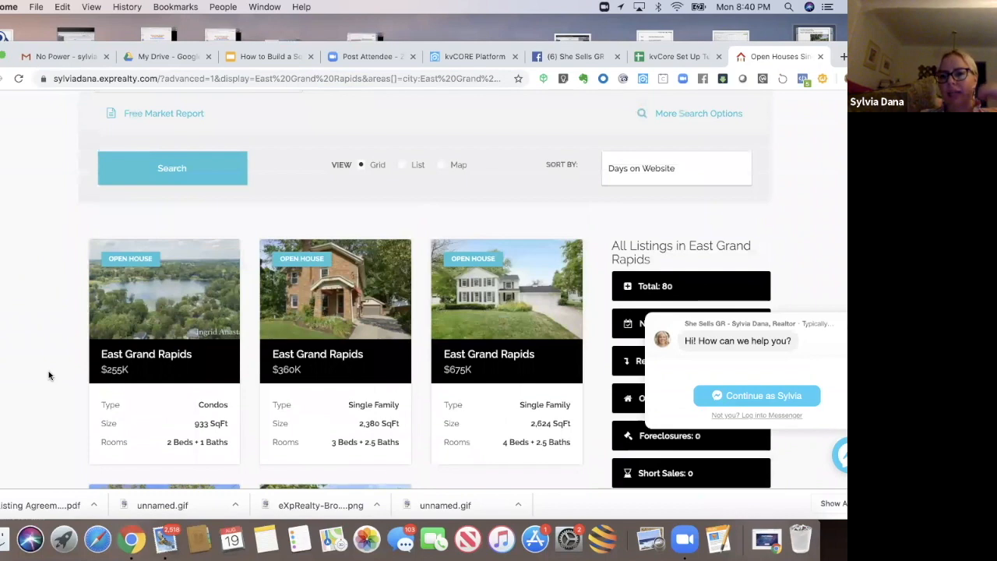
scroll(49, 374, "down", 1)
scroll(48, 375, "down", 1)
scroll(48, 376, "up", 1)
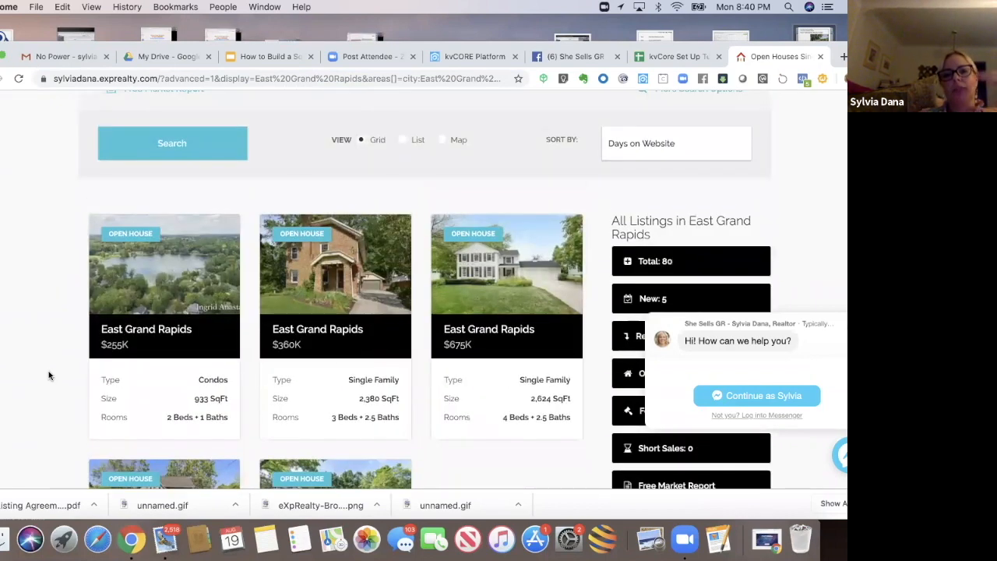
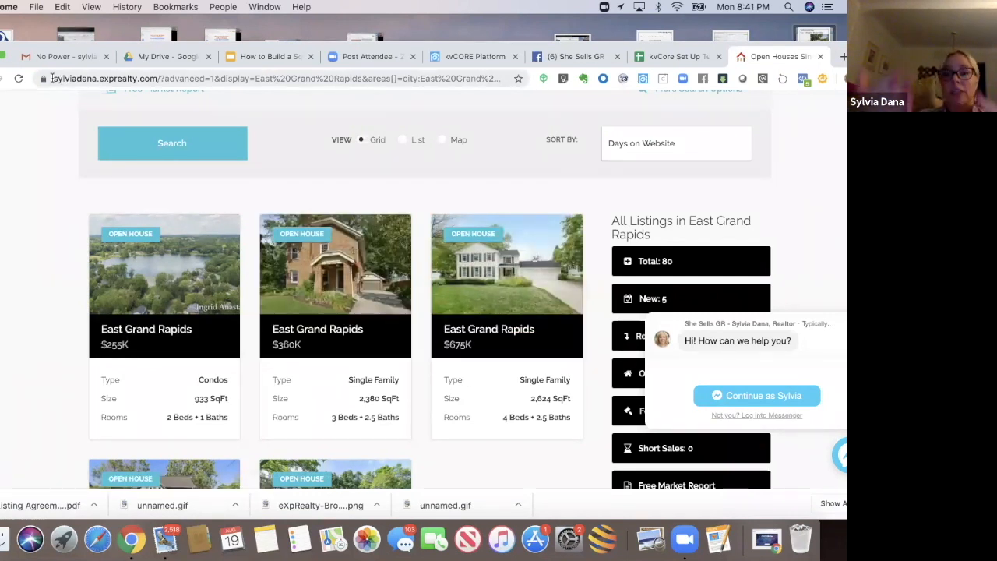
Step: Copy the Open Houses in EGR squeeze page address and switch to the She Sells GR Facebook page
left_click(70, 78)
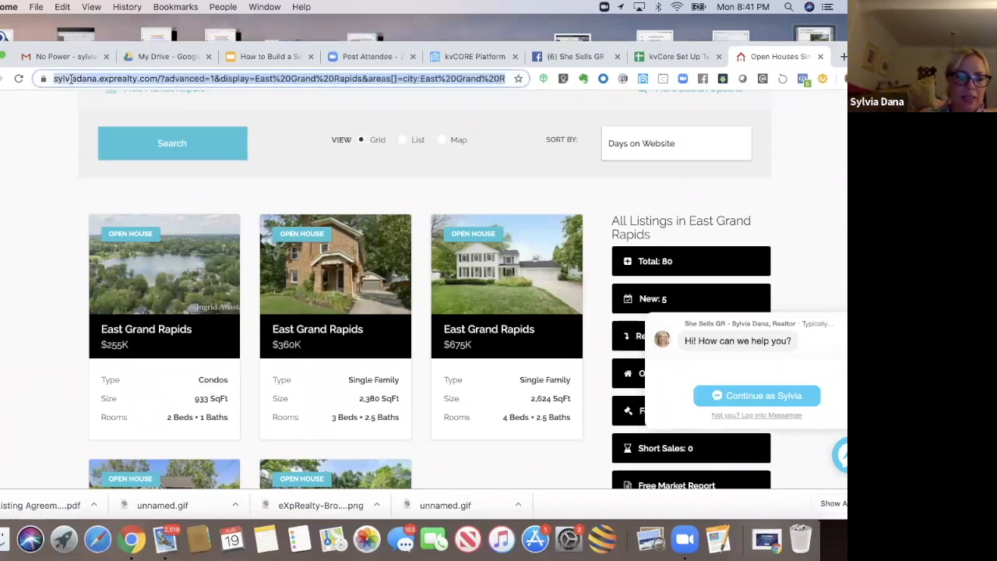
left_click(567, 57)
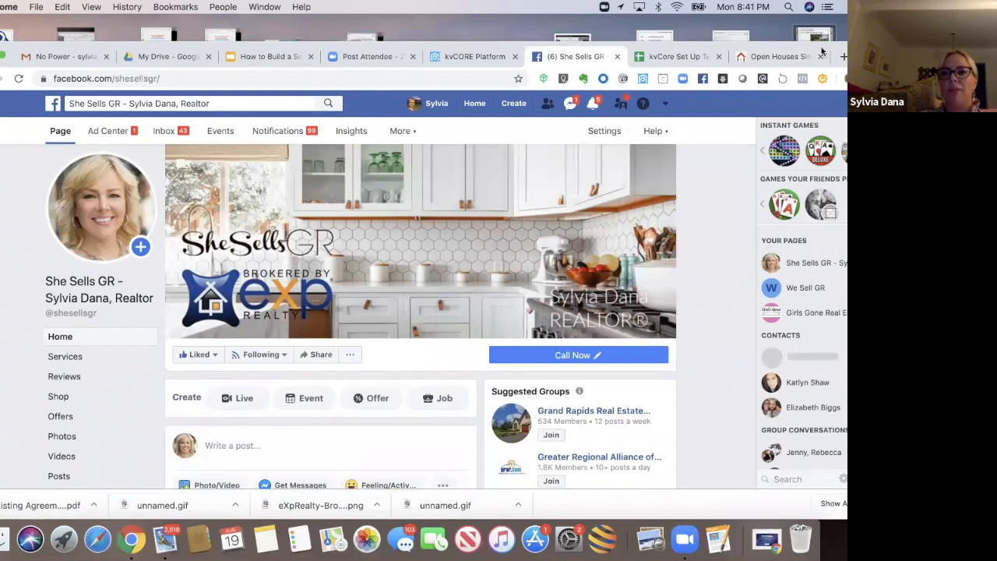
left_click_drag(833, 46, 821, 47)
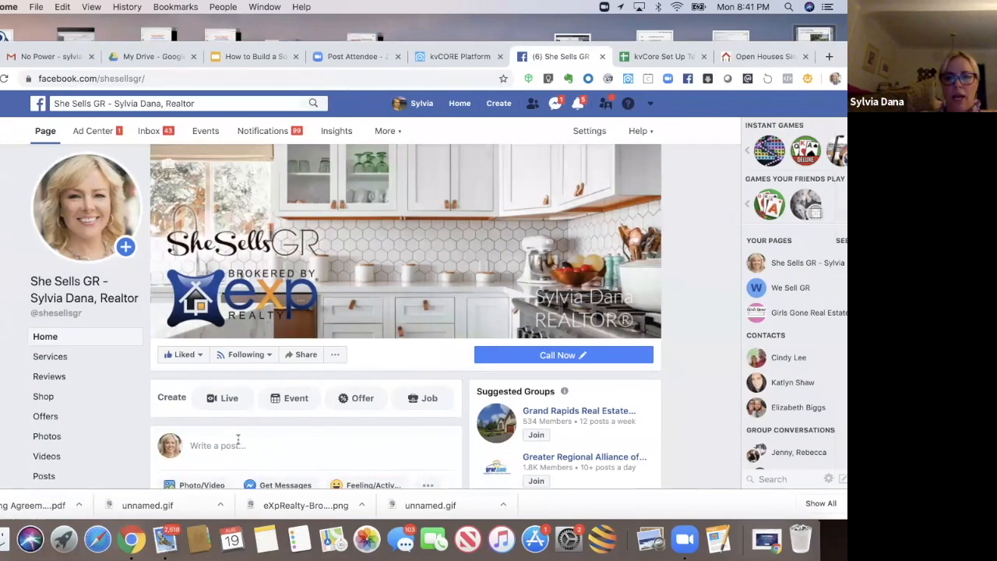
Step: Start a new post from the page's Posts section and paste the squeeze page link into it
scroll(465, 409, "down", 5)
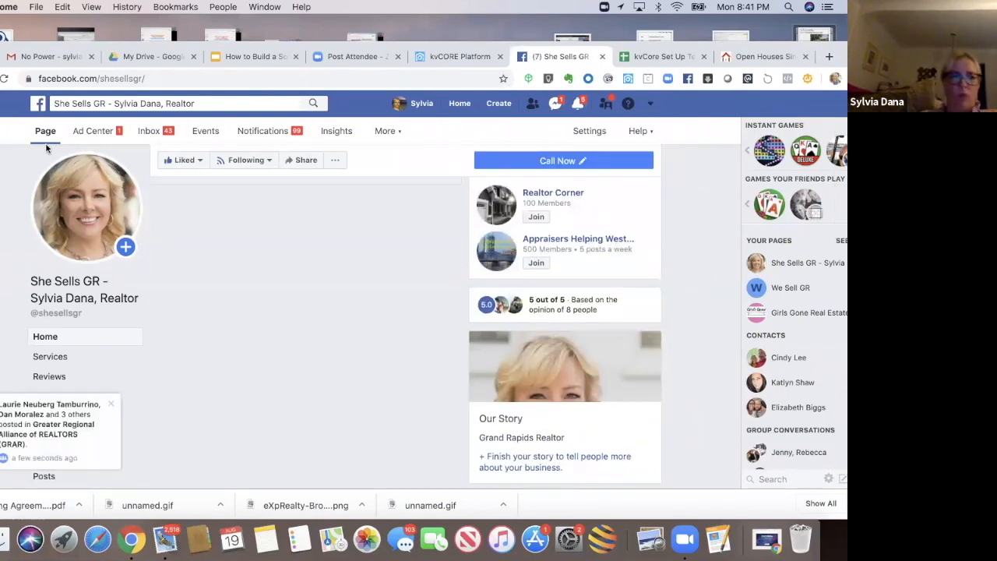
left_click(44, 476)
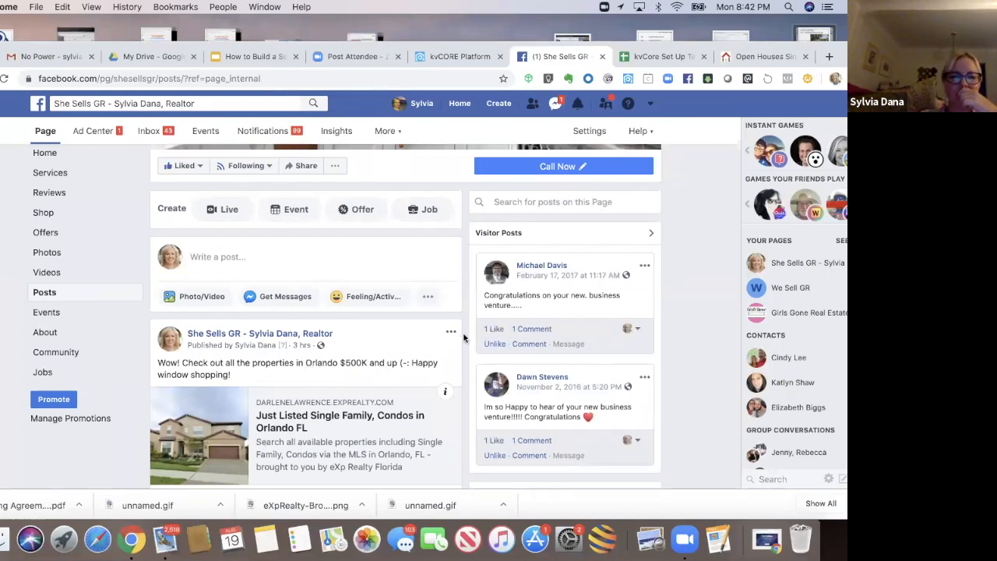
scroll(463, 337, "down", 2)
scroll(463, 336, "up", 1)
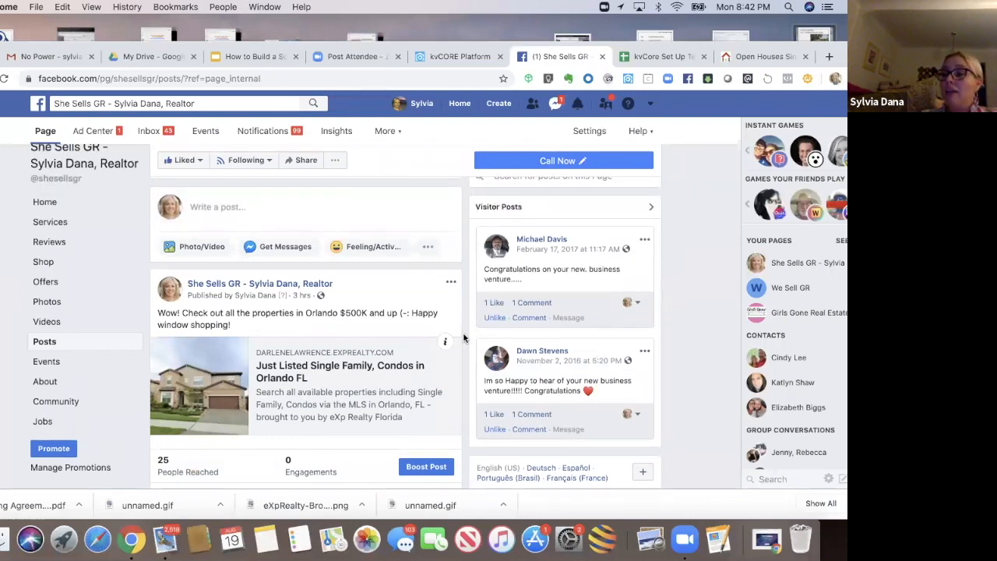
scroll(464, 337, "up", 3)
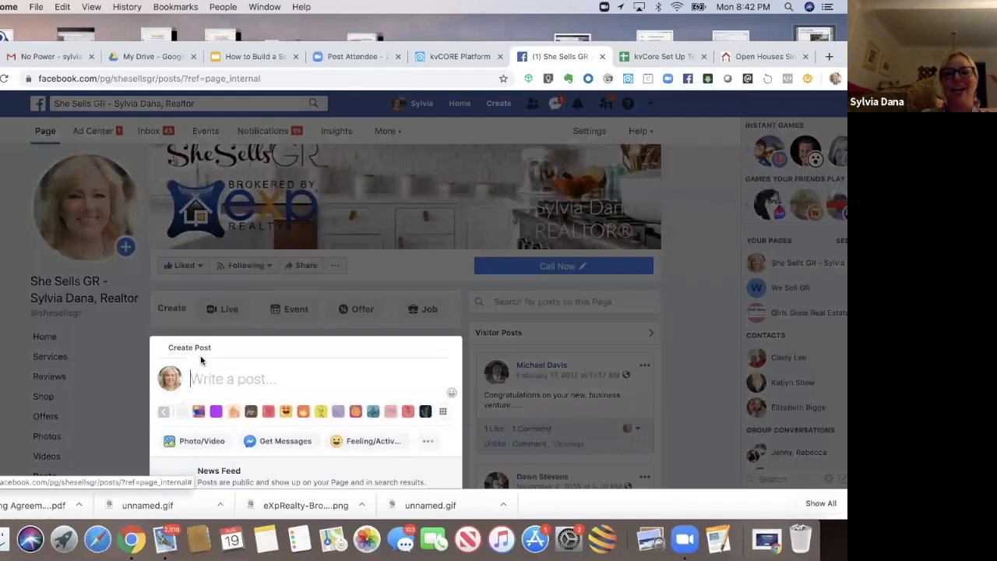
left_click(201, 358)
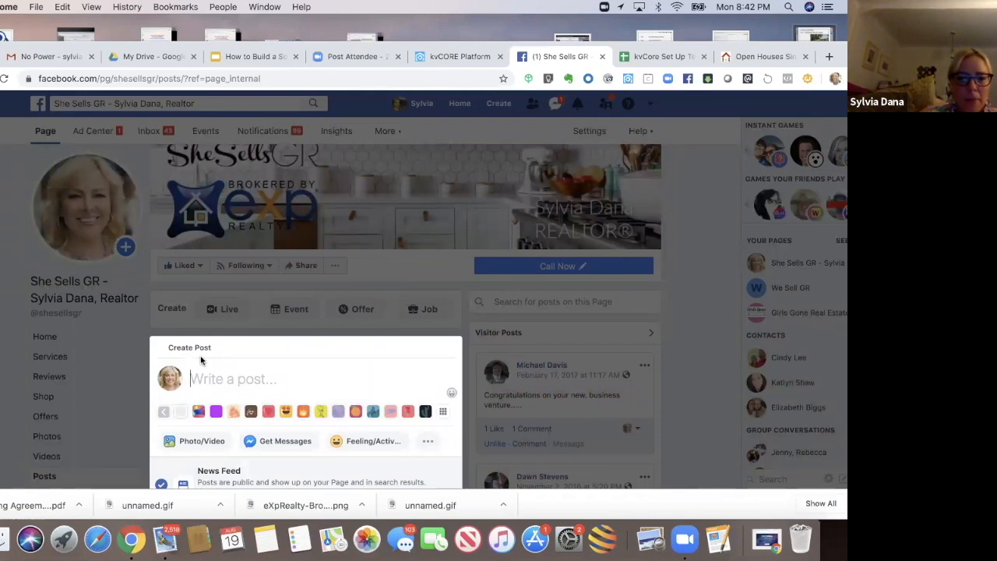
type("https://sylviadana.exprealty.com/?advanced=1&display=East%20Grand%20Rapids&areas[]=city:East%20Grand%20Rapids&beds=0&baths=0&min=0&max=100000000&minacres=0&maxacres=3000&minfootage=0&maxfootage=30000&walkscore=&yearbuilt=0&options[]=openhouses&types[]=1&types[]=2&sortby=listings.listingdate%20DESC&ppc=FB&addht=EGRopenhouse,FacebookBuyer&agency_photos=0&view_timing=2")
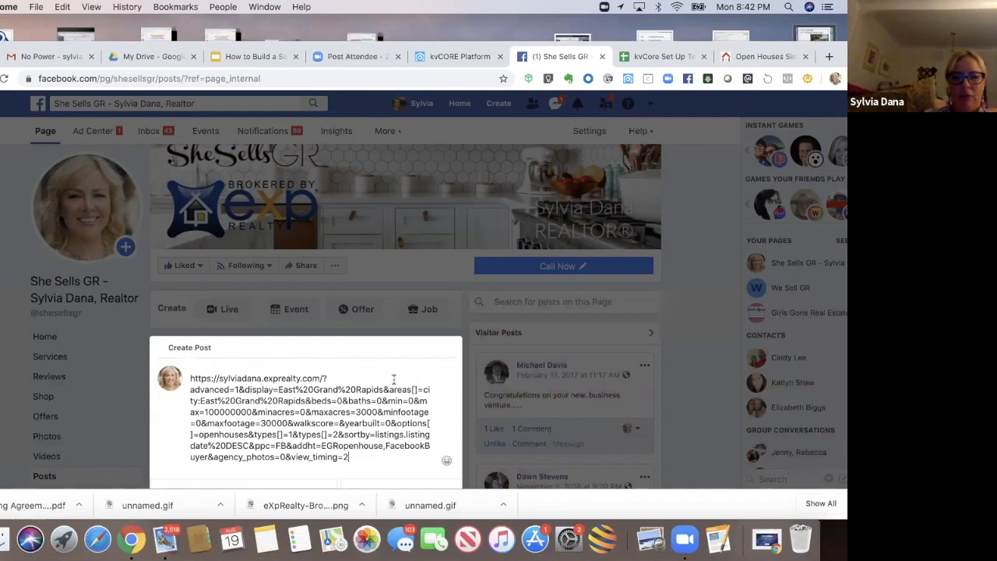
Step: Delete the pasted URL text from the post, keeping the link preview
left_click_drag(397, 423, 393, 474)
scroll(388, 475, "down", 1)
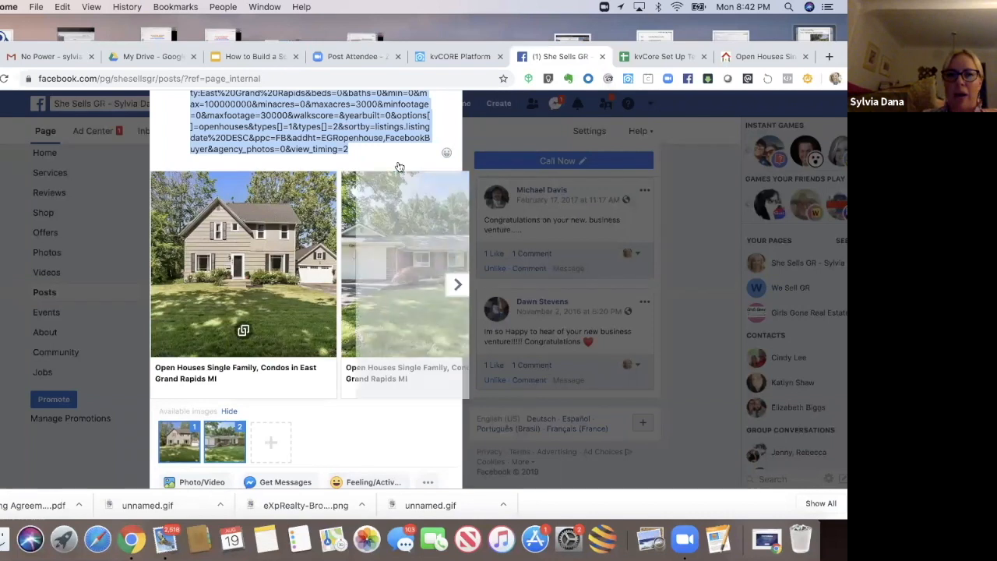
left_click(369, 152)
key("BackSpace")
key("super+a")
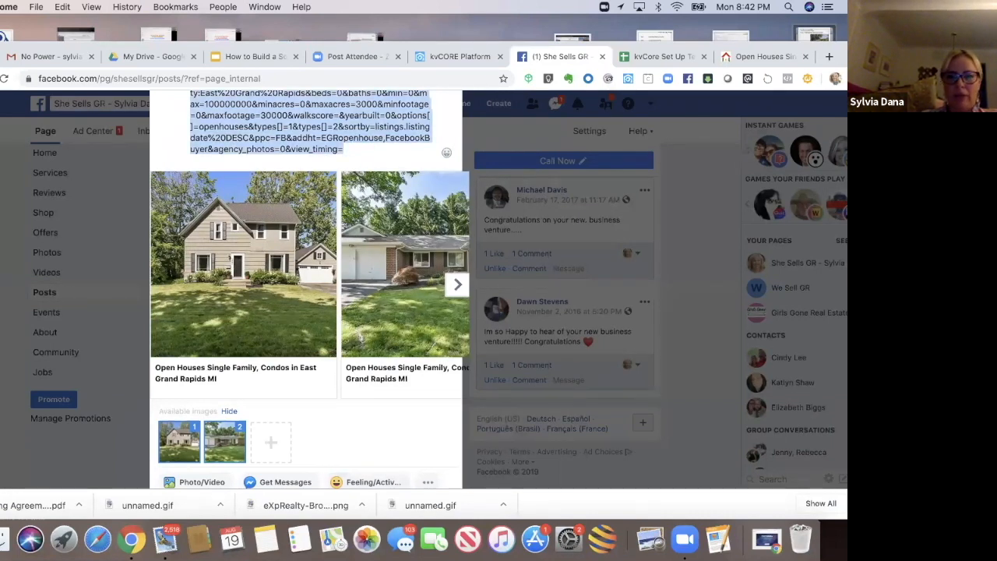
key("BackSpace")
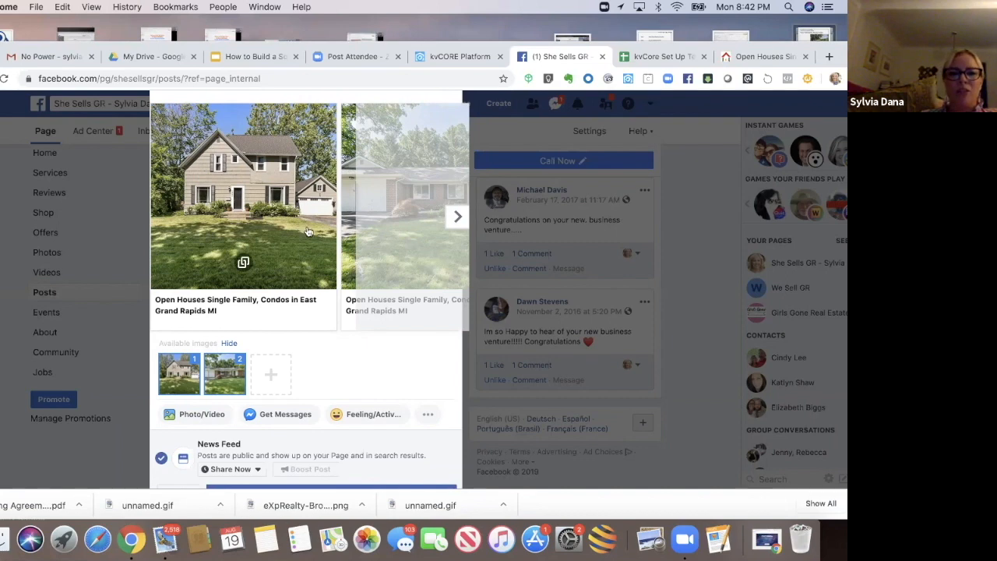
Step: Deselect the second image so the link preview shows only the first listing photo
left_click(220, 380)
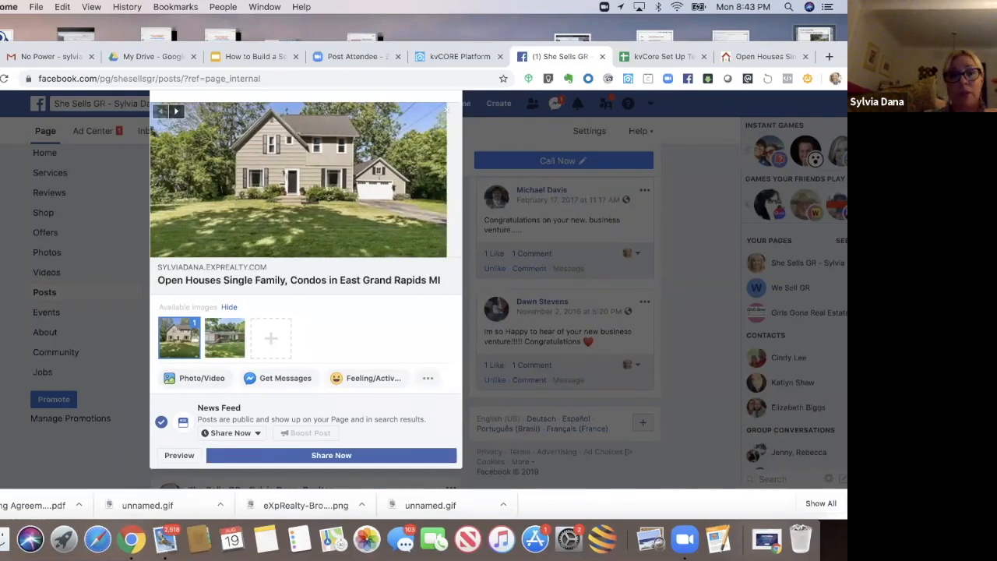
scroll(306, 289, "up", 3)
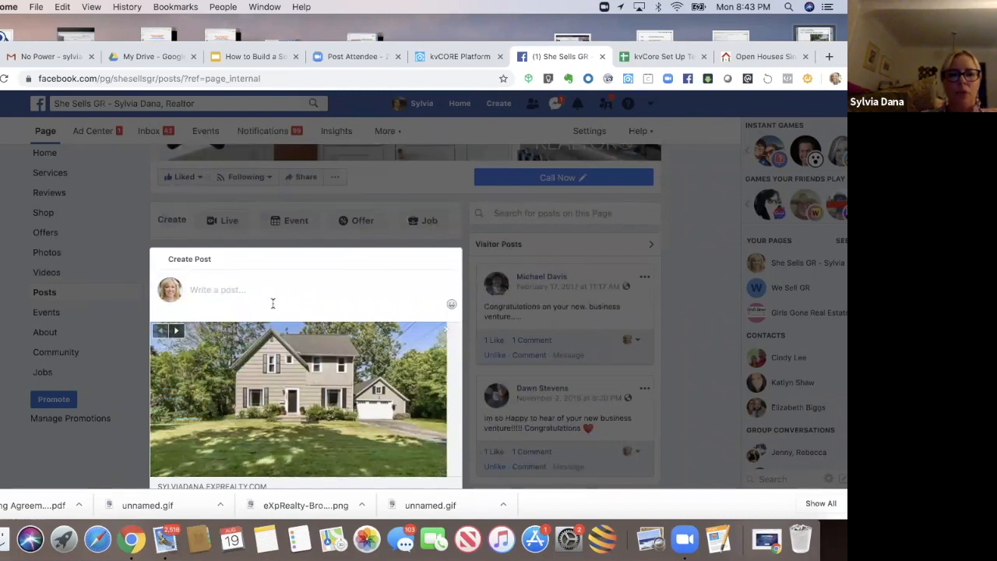
left_click_drag(275, 476, 269, 483)
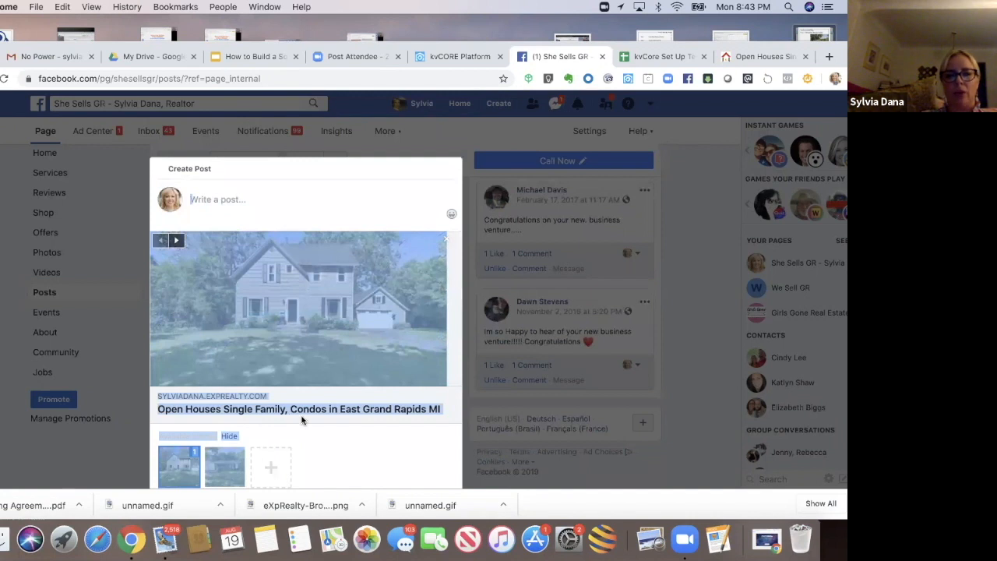
Step: Write the post text "Looking for some free entertainment this weekend? Why not hit a few open houses in East Grand Rapids?! It's always a treat!"
left_click(288, 212)
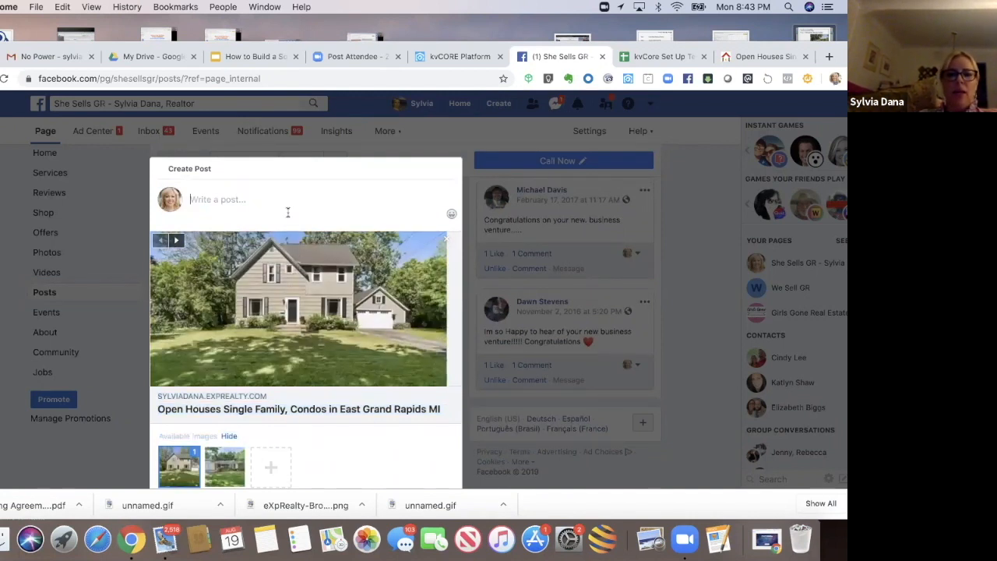
type("Looki")
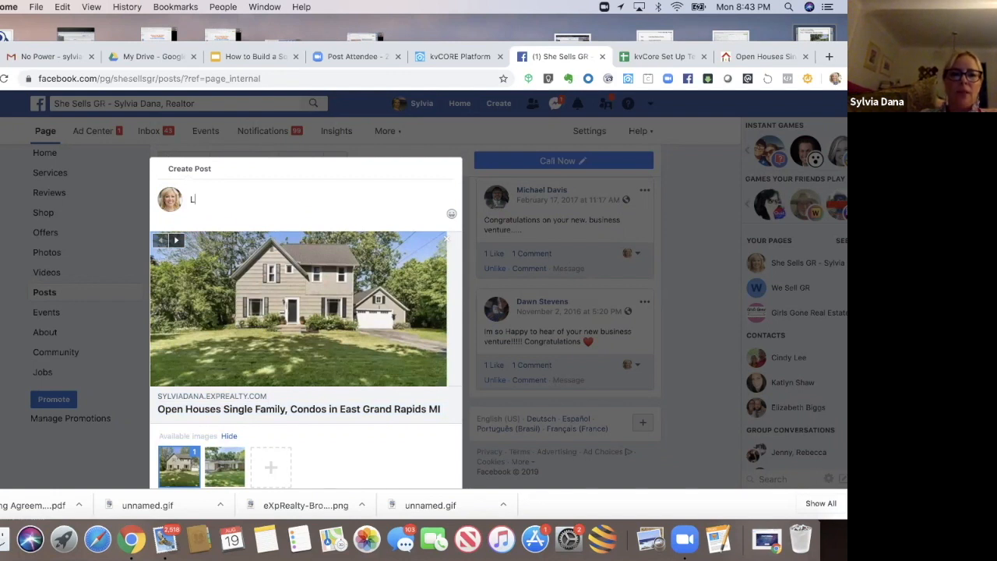
key("BackSpace")
key("BackSpace")
type("king ")
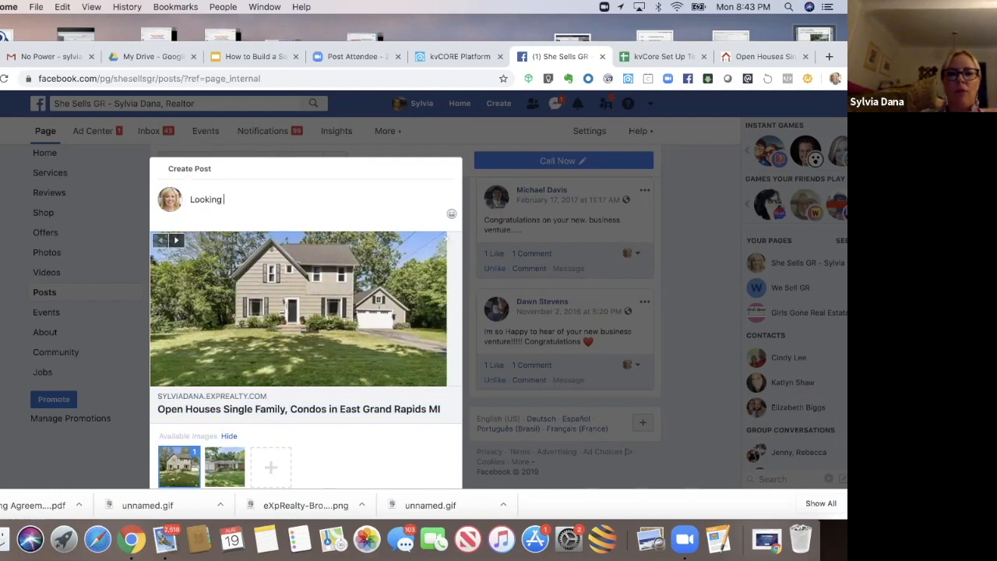
type("for some free entertainment this weekend? Why not hit")
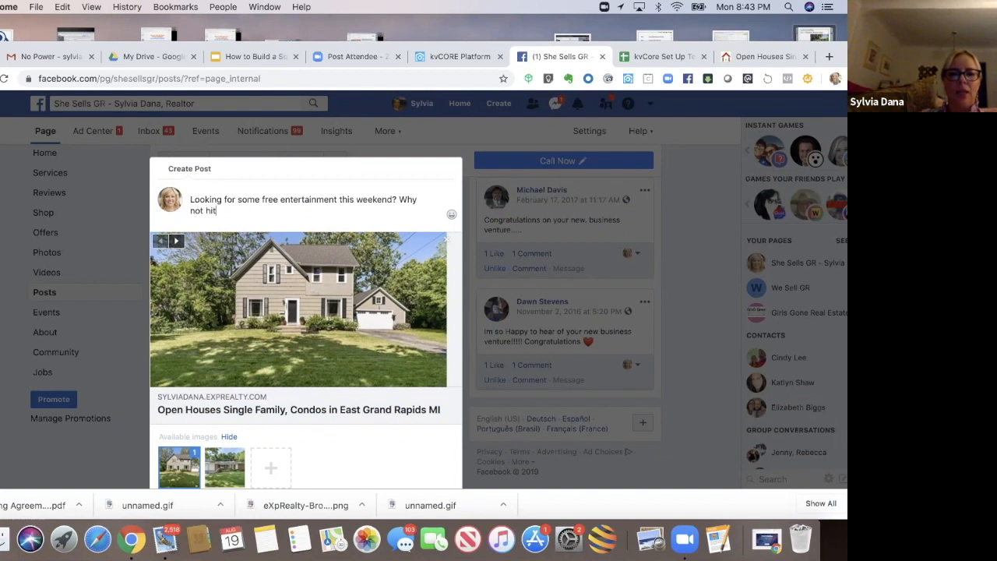
type(" a few")
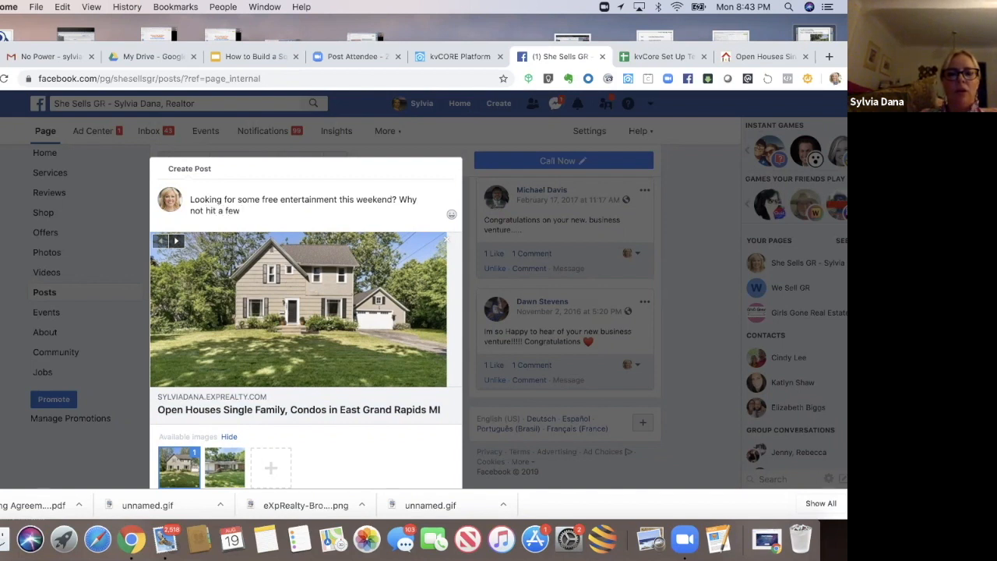
type(" open houes")
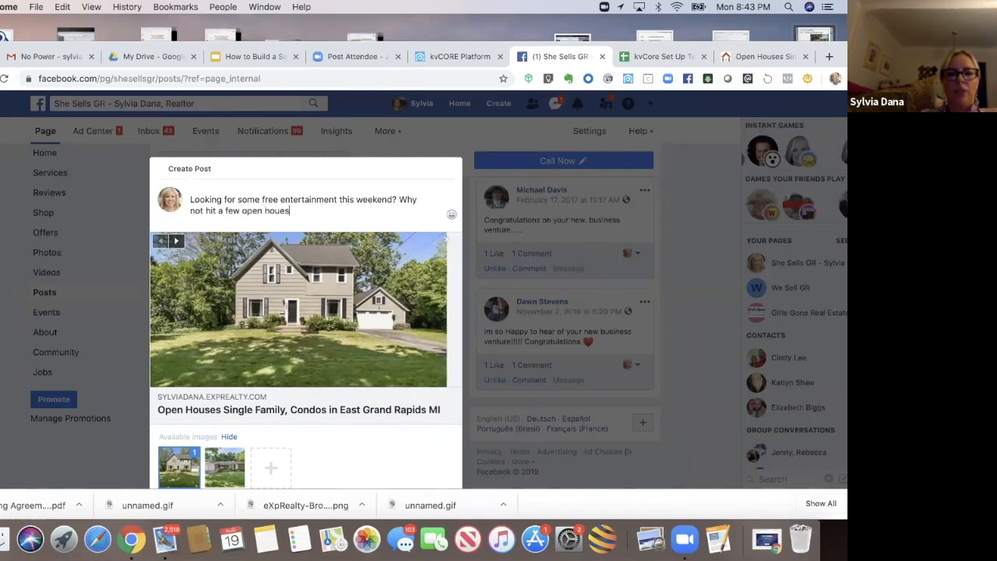
key("BackSpace")
key("BackSpace")
type("s")
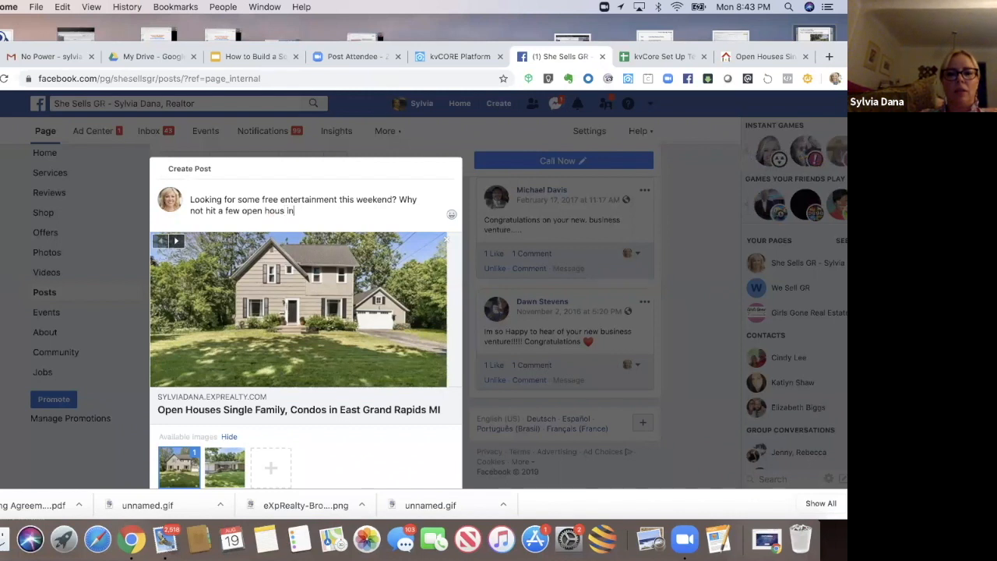
key("BackSpace")
type("es in East Grand Rapids?!")
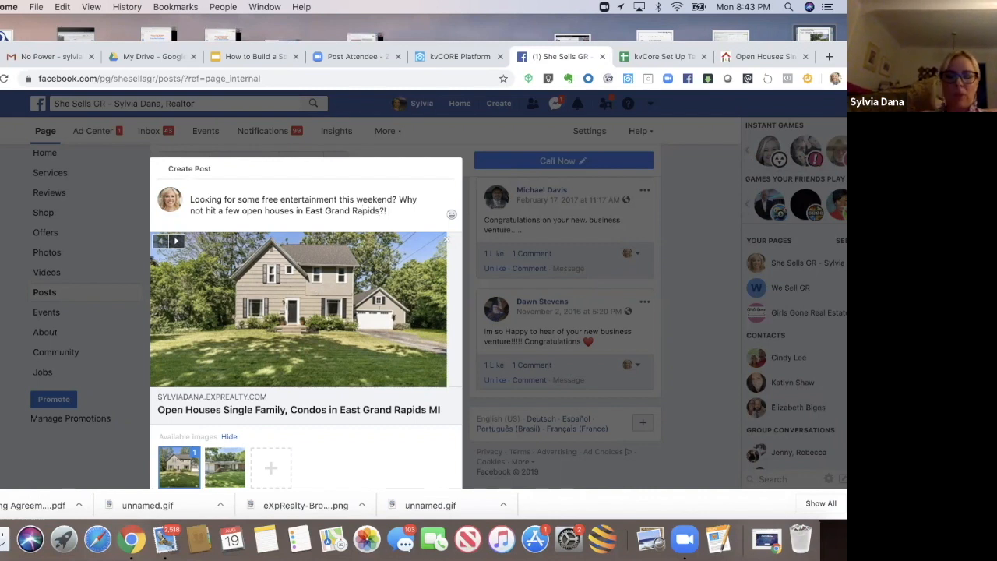
type(" It's always a g")
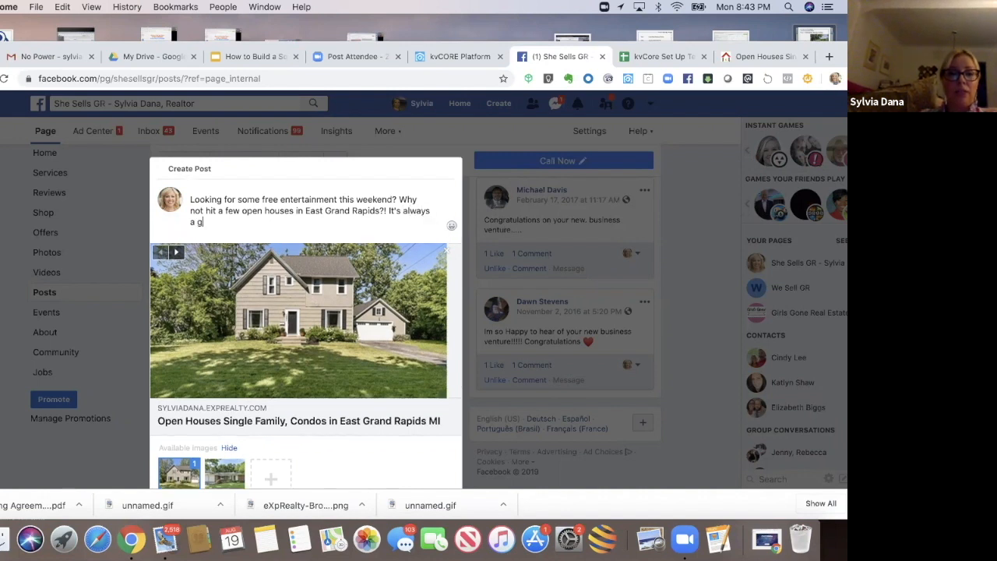
key("BackSpace")
type("treat!")
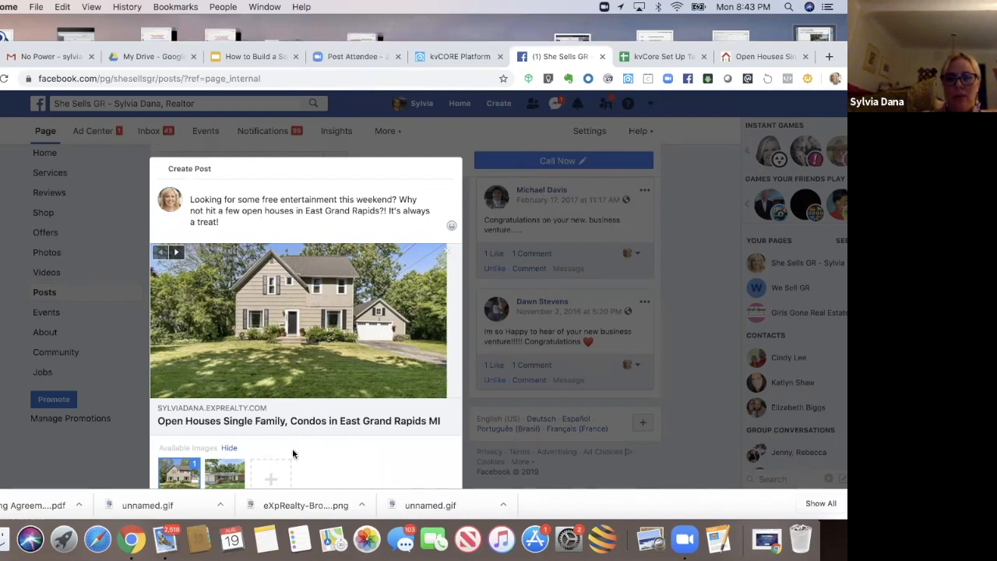
Step: Set the post to be scheduled for publication on 8/23/2019 at 8:55 AM
left_click_drag(259, 188, 285, 481)
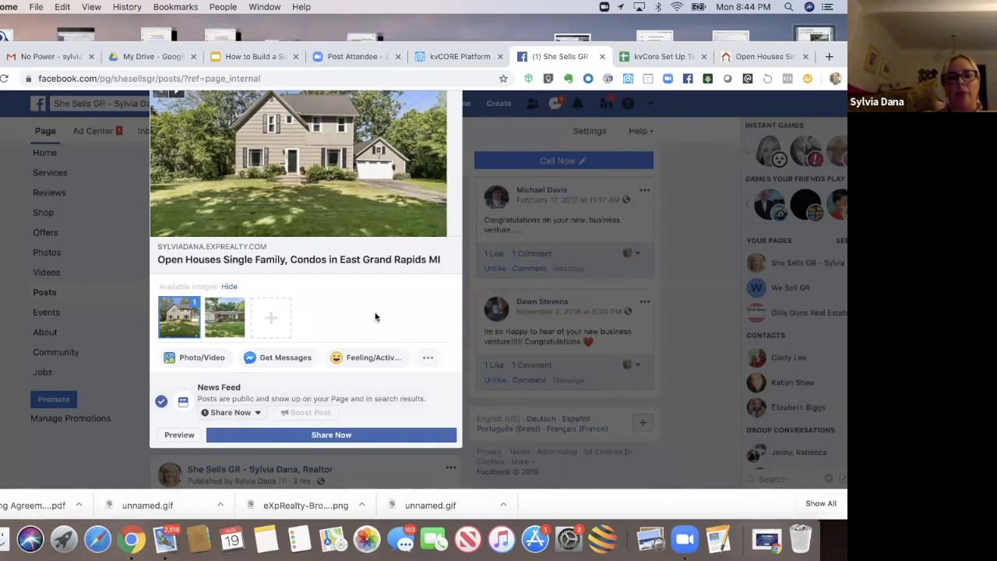
scroll(311, 265, "up", 3)
left_click_drag(310, 267, 305, 495)
scroll(304, 467, "down", 5)
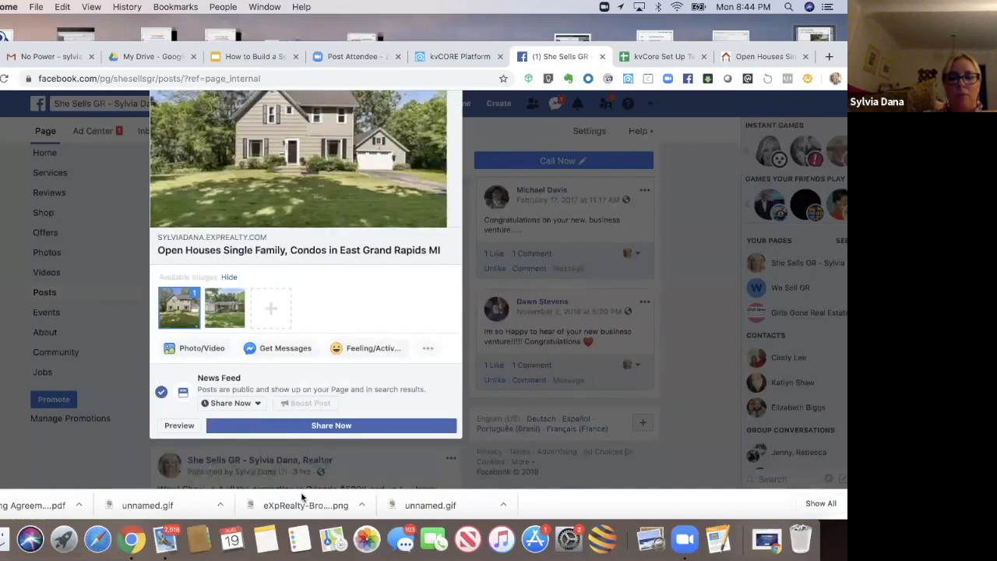
scroll(302, 479, "down", 2)
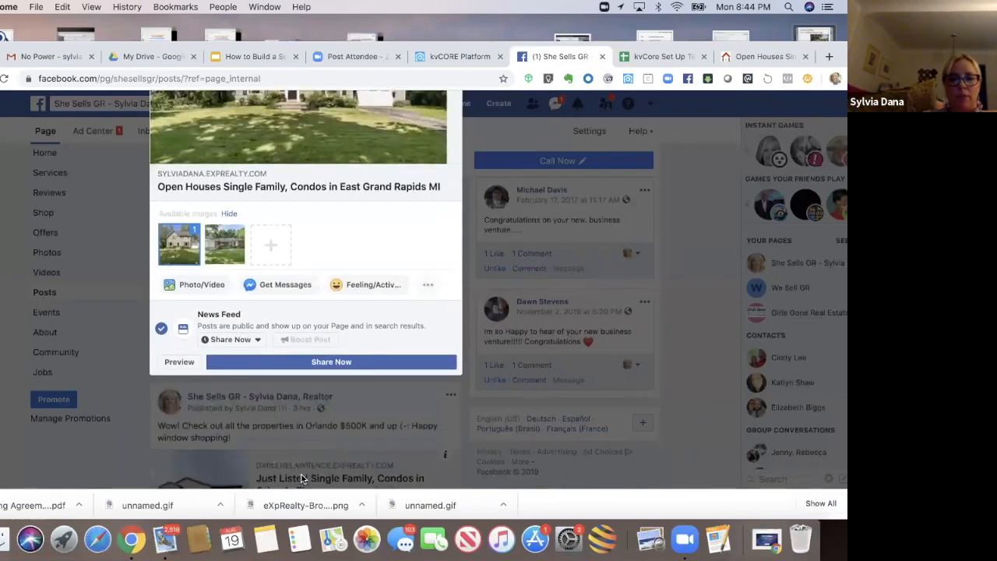
left_click(259, 341)
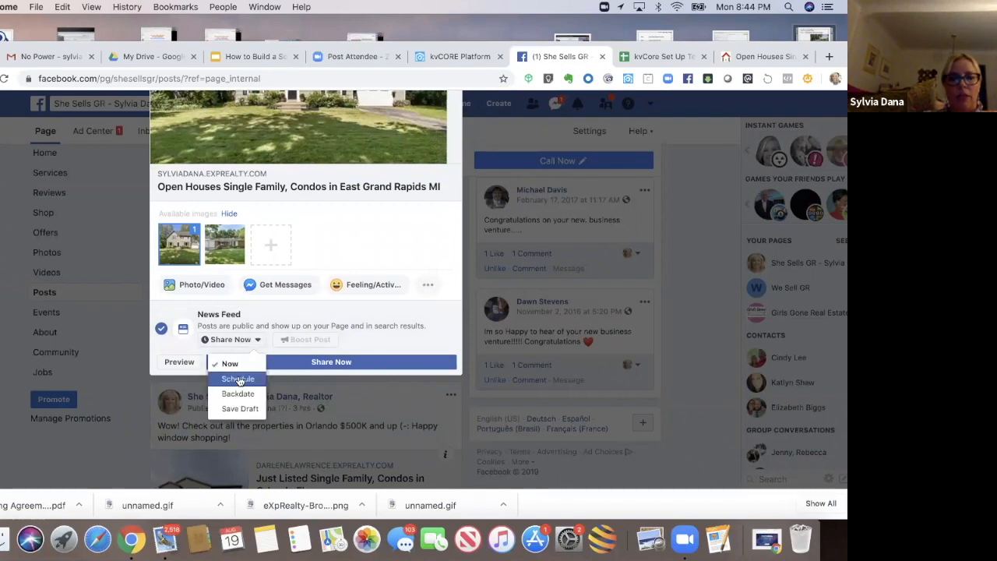
left_click(239, 380)
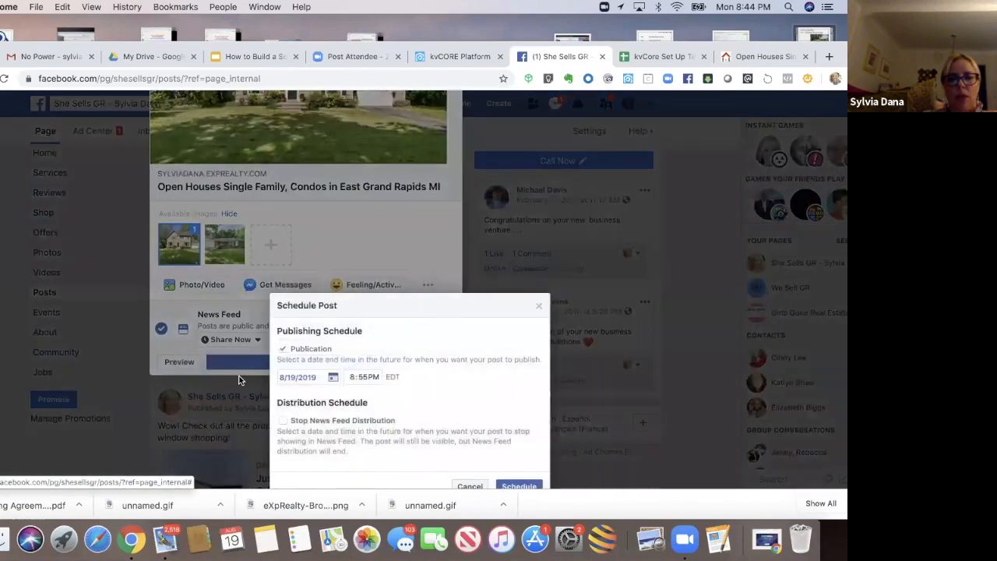
left_click(334, 378)
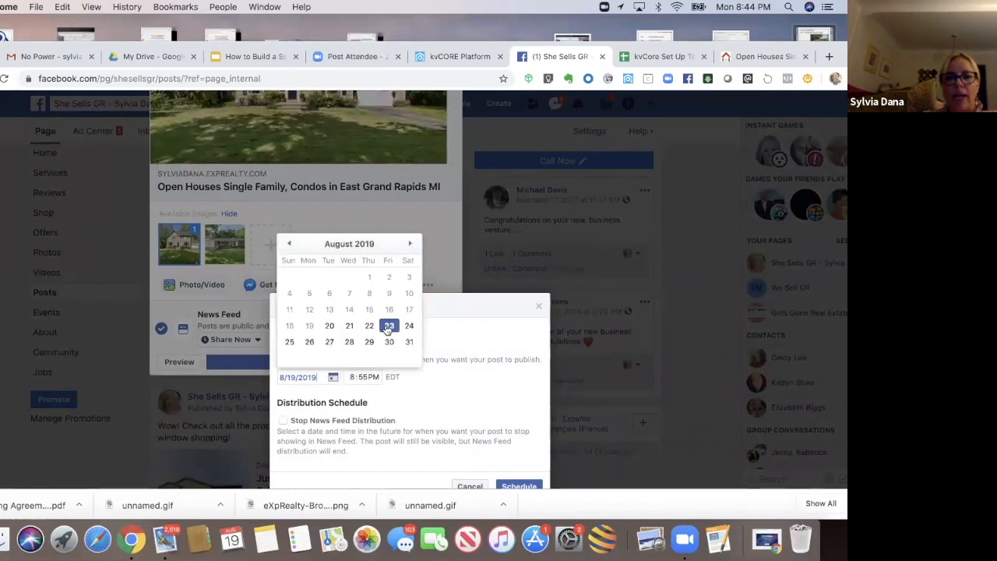
left_click(388, 326)
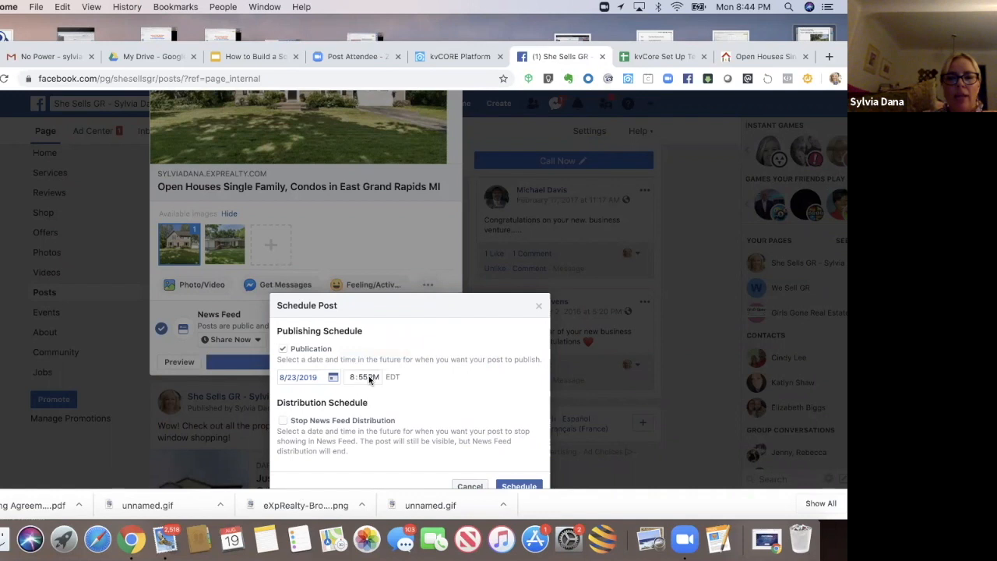
left_click(373, 377)
key("a")
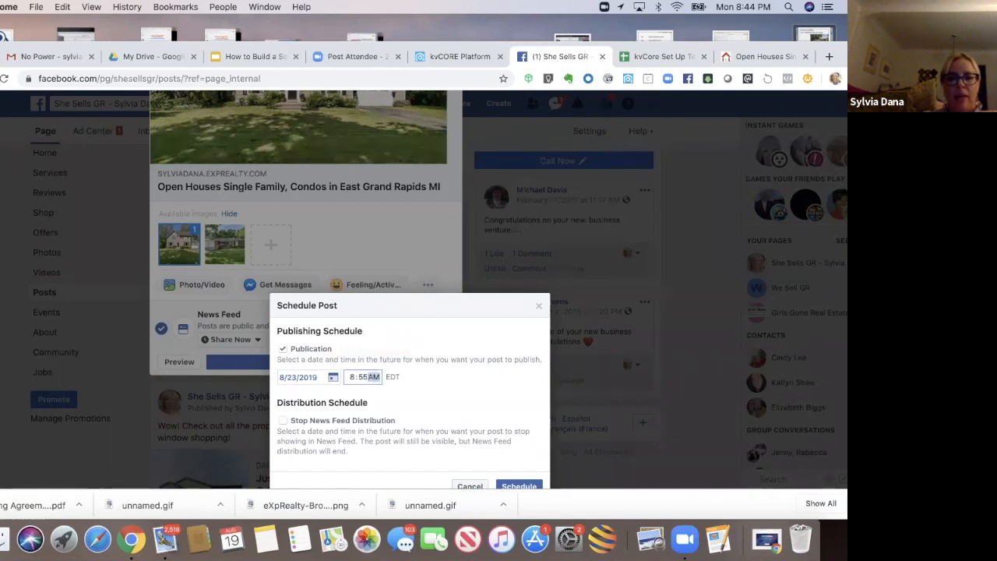
left_click(426, 400)
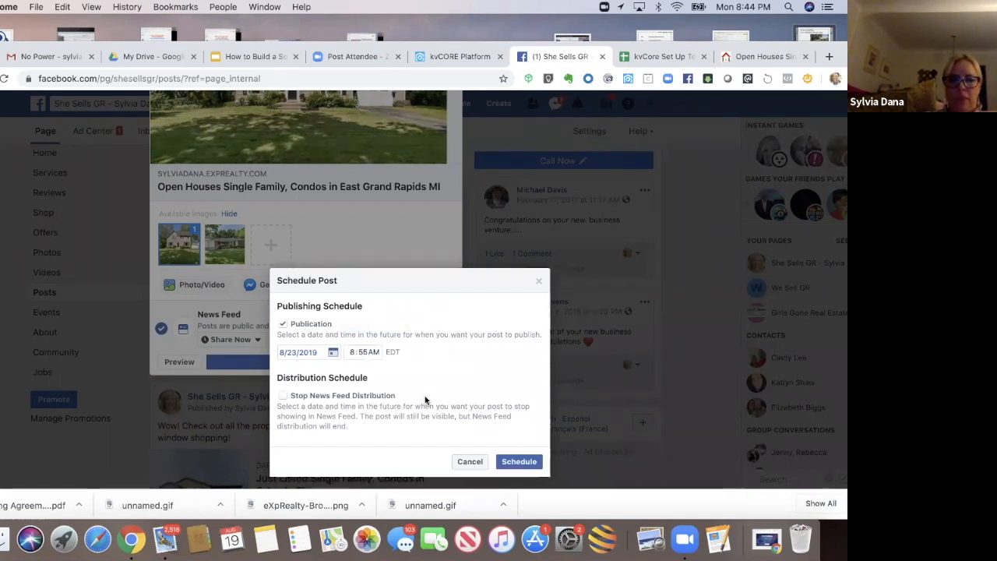
Step: Confirm the schedule and finish creating the scheduled post
left_click(514, 463)
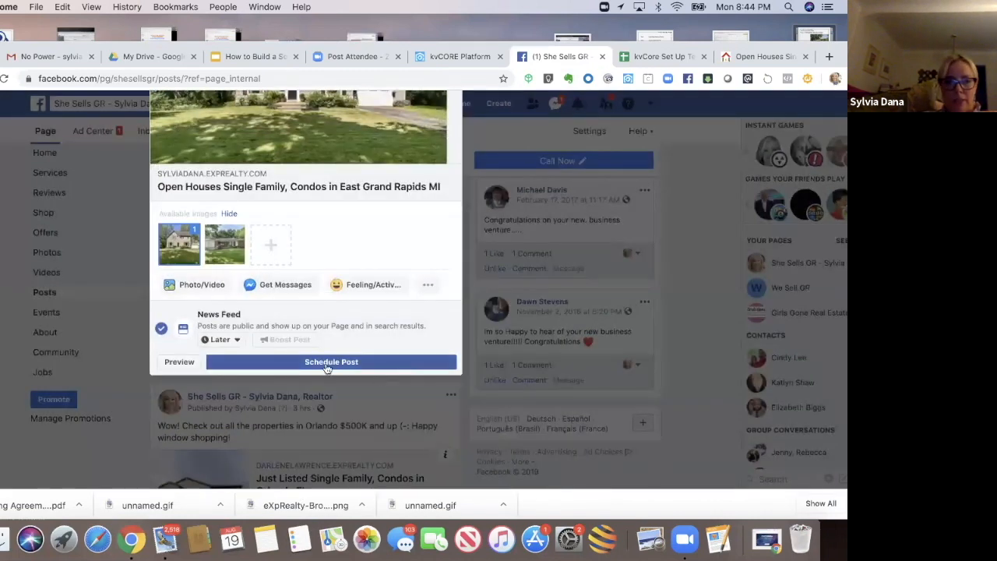
left_click(326, 364)
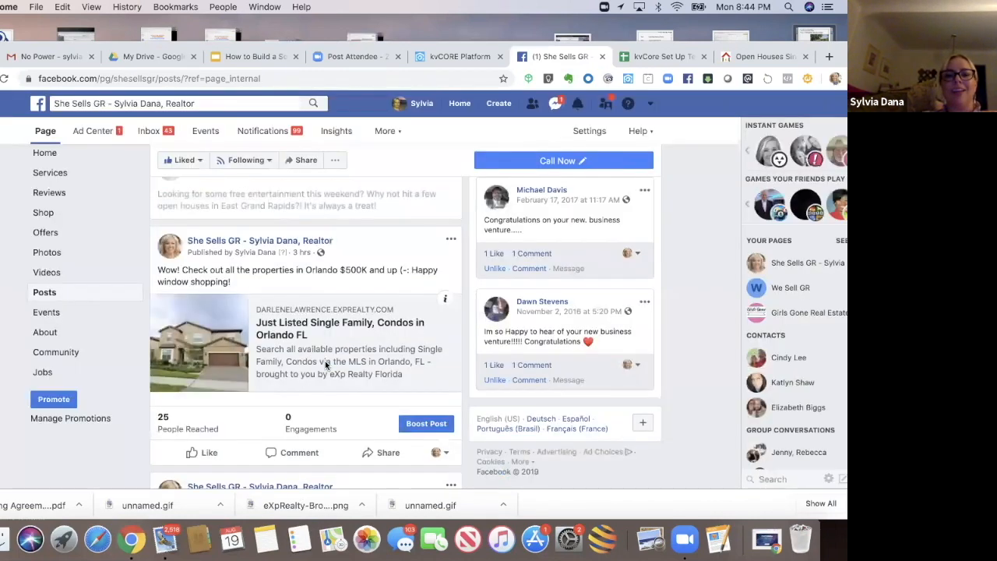
Step: Delete the "Just Listed Single Family, Condos in Orlando FL" post from the page
scroll(326, 363, "down", 2)
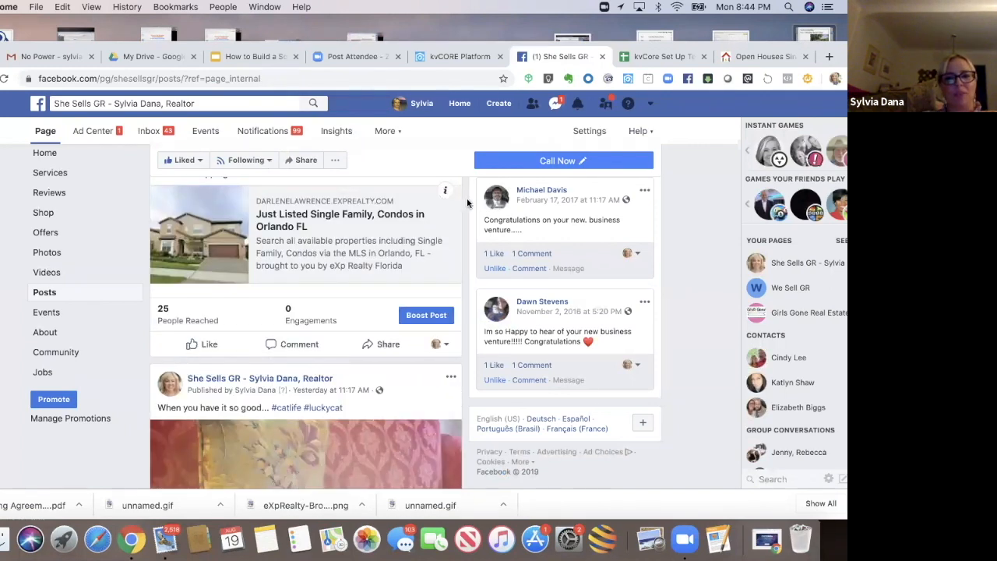
scroll(466, 205, "down", 1)
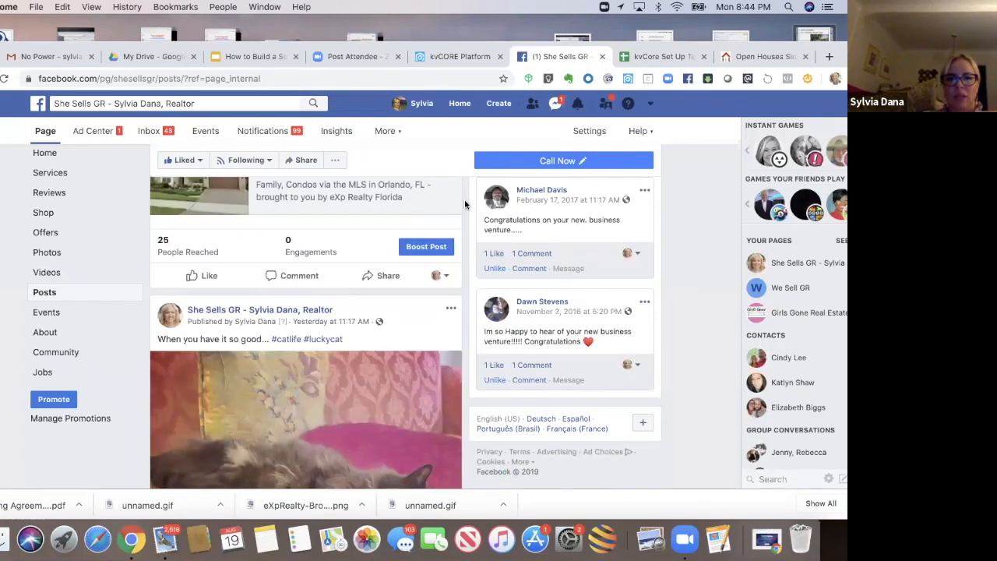
scroll(466, 205, "up", 3)
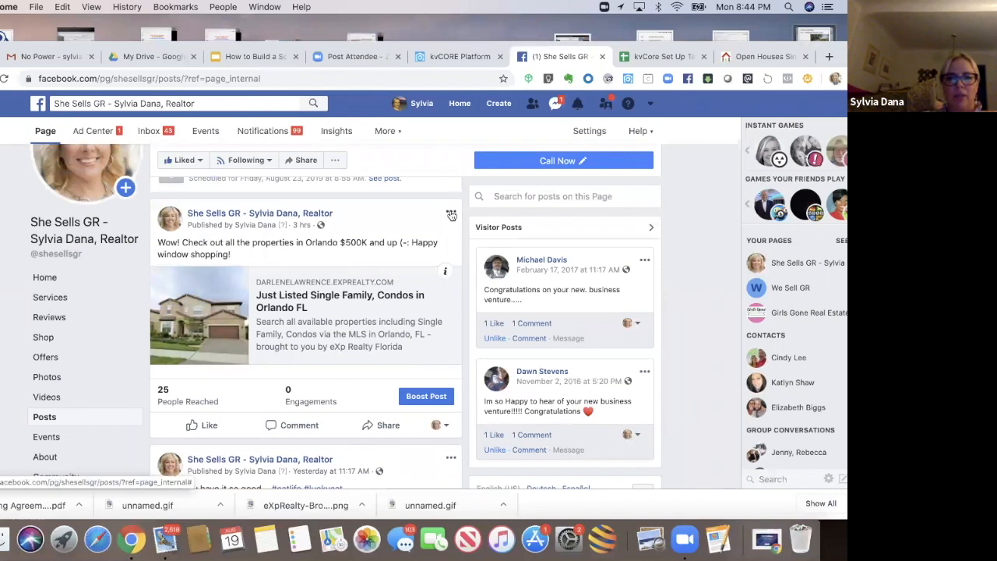
left_click(451, 214)
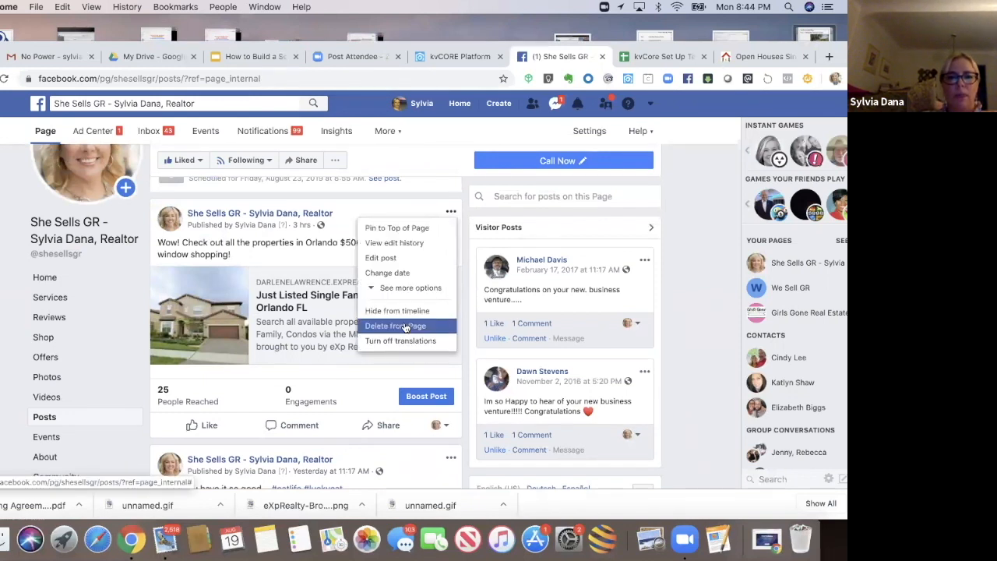
left_click(404, 325)
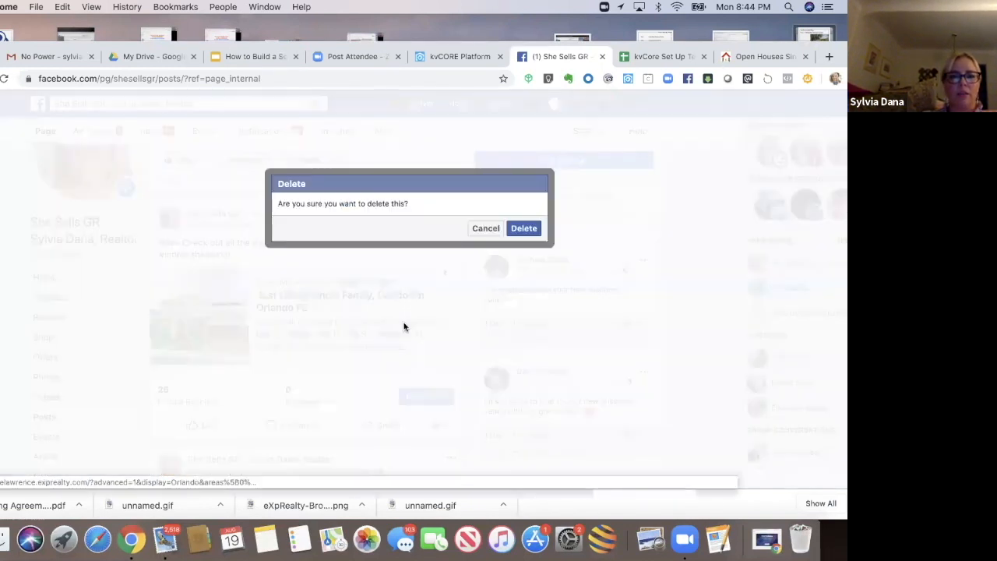
left_click(516, 228)
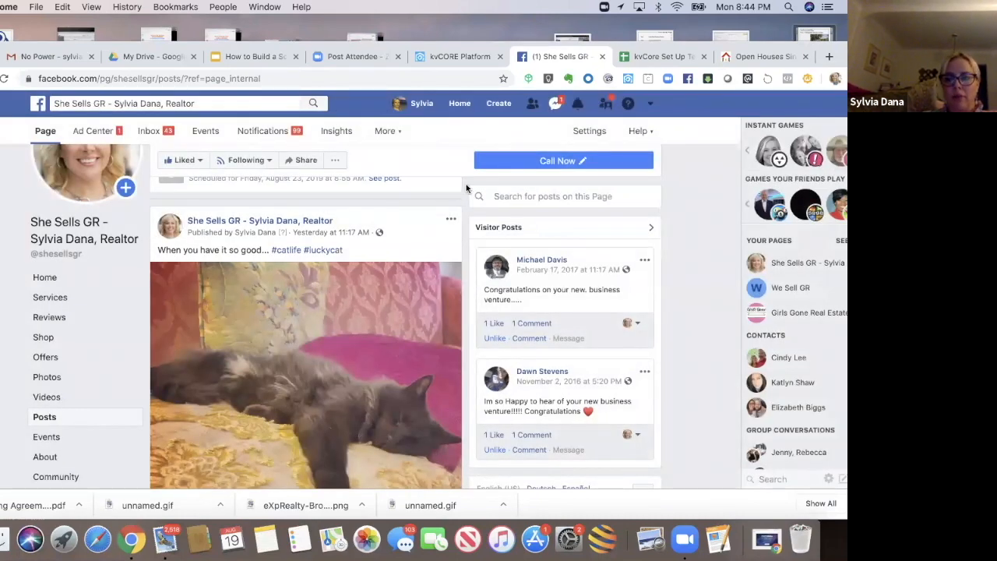
Step: Open the Scheduled Posts list in the page's Publishing Tools
scroll(465, 188, "up", 3)
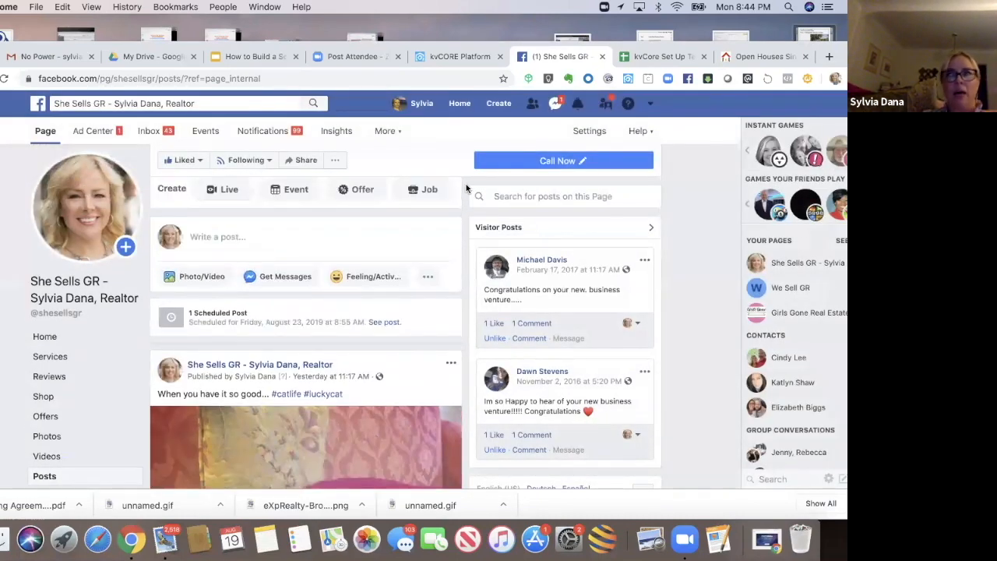
scroll(465, 184, "up", 2)
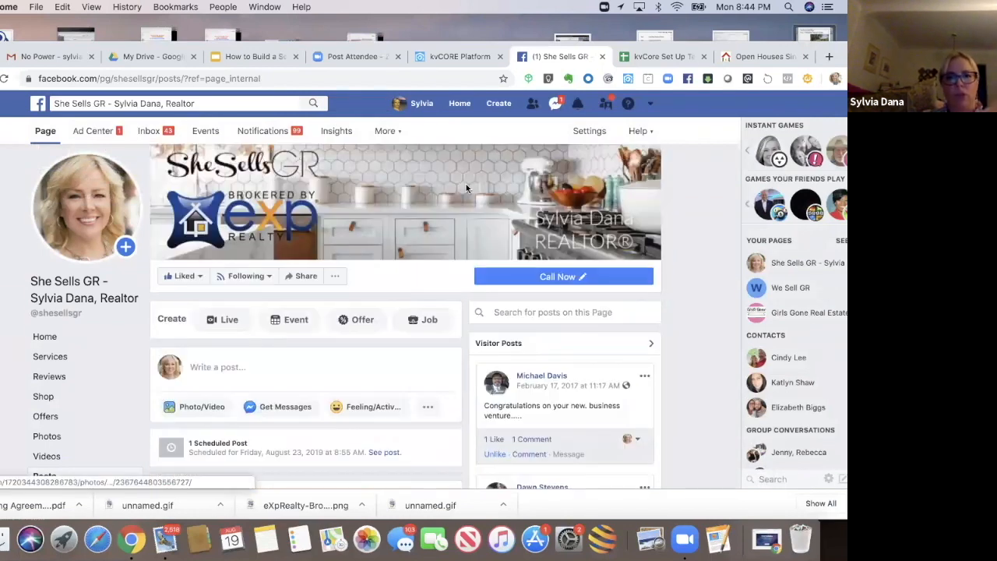
left_click(390, 131)
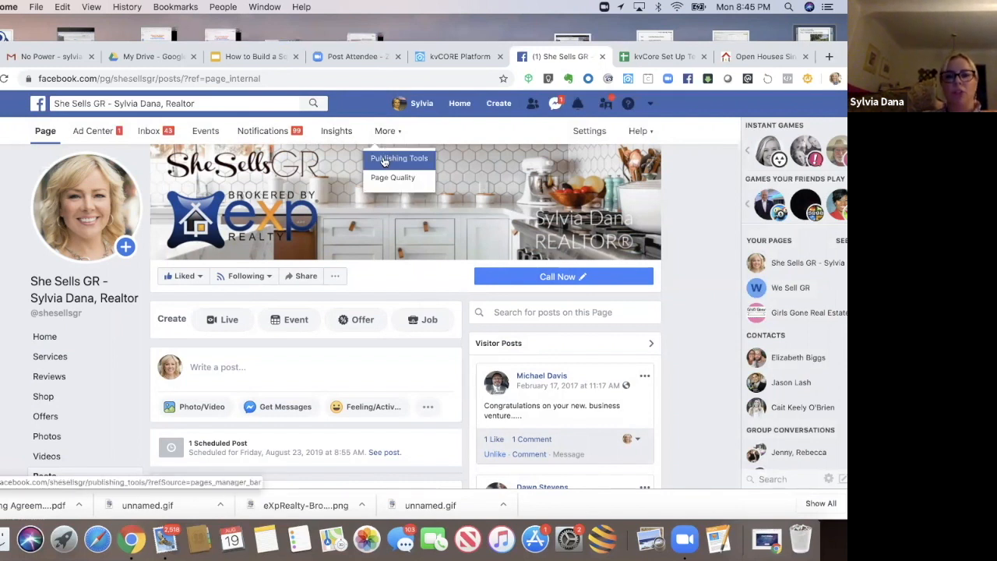
left_click(384, 161)
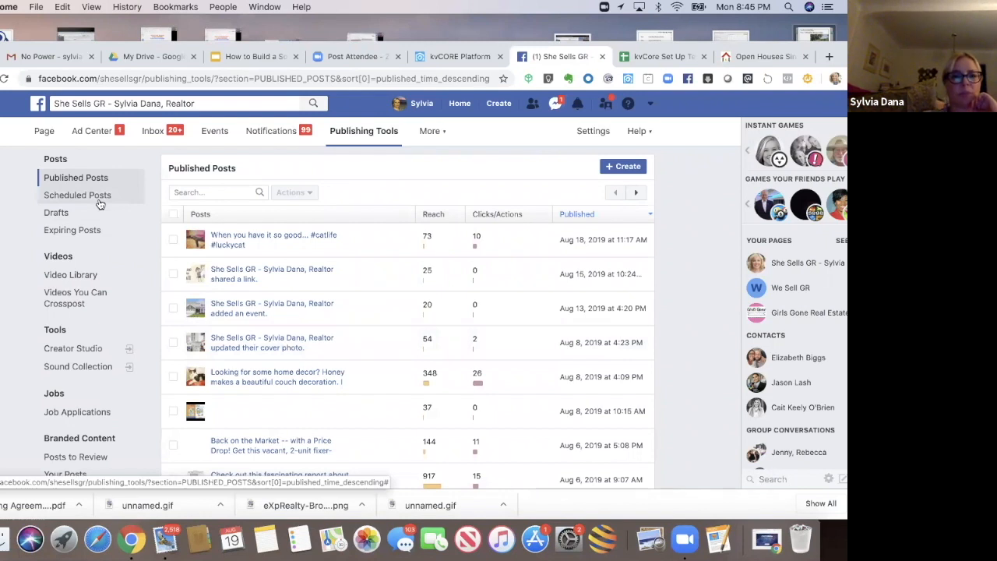
left_click(52, 199)
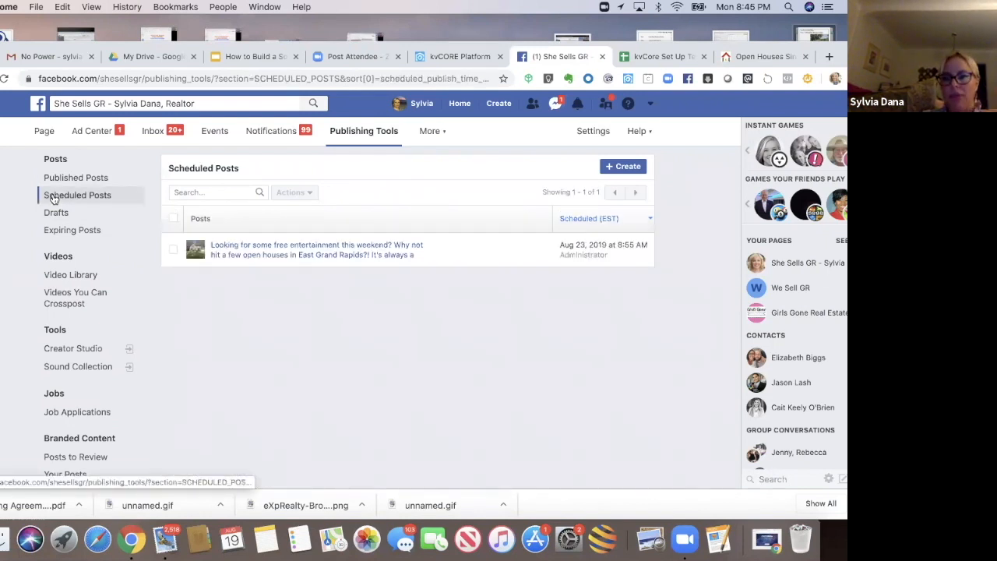
Step: Preview the scheduled East Grand Rapids open house post, then close the preview
left_click(248, 247)
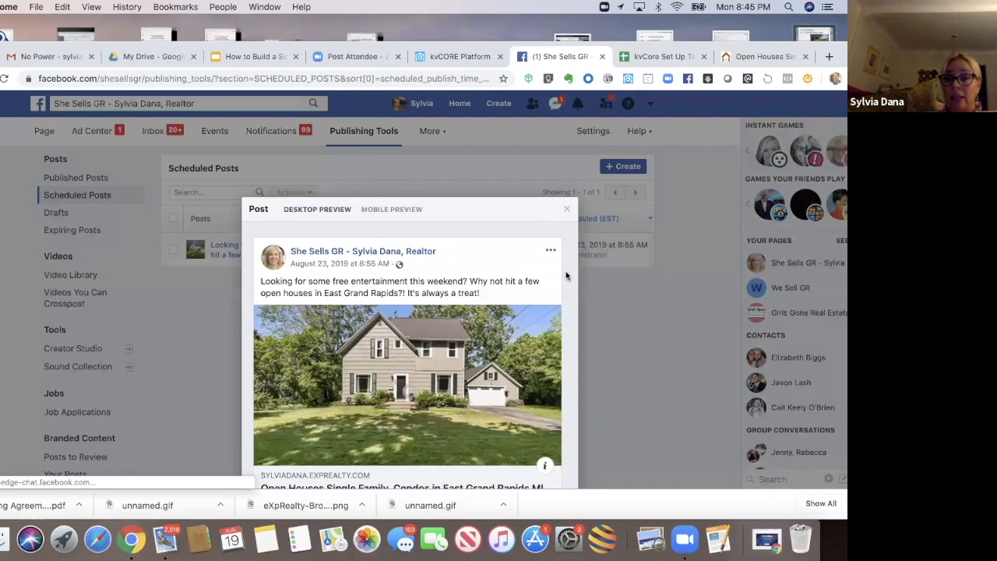
left_click(565, 271)
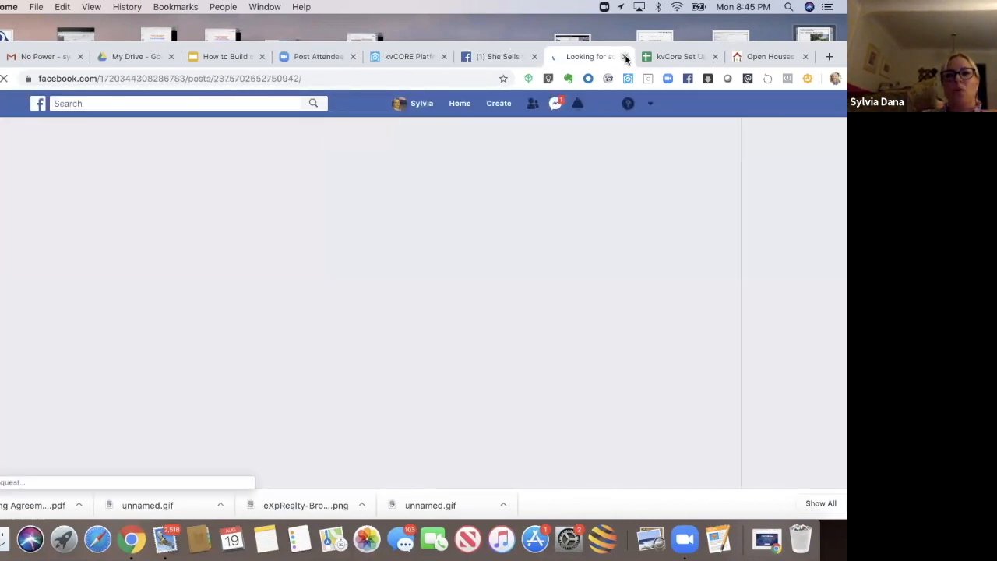
left_click(625, 57)
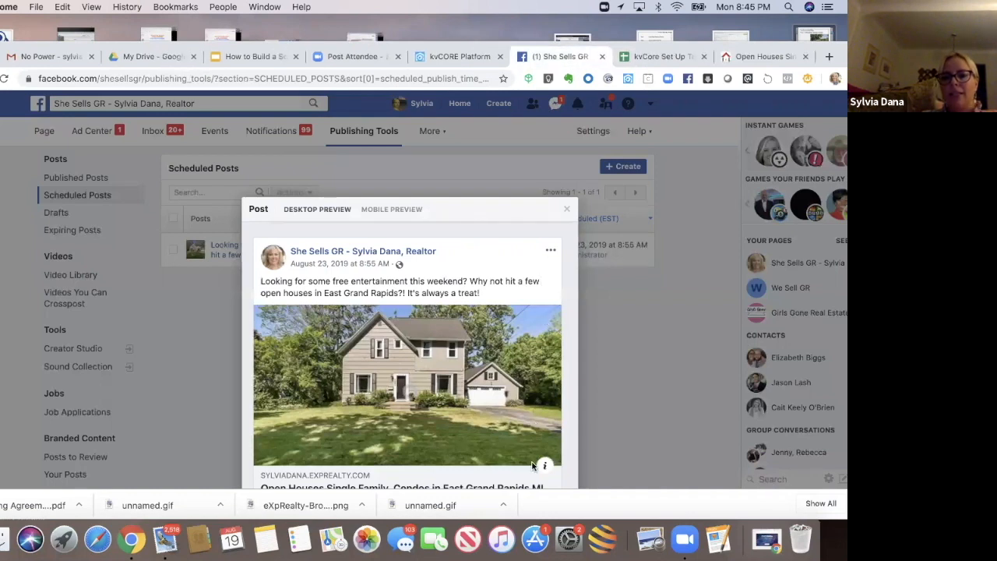
left_click_drag(530, 489, 527, 503)
left_click(566, 444)
scroll(566, 444, "down", 1)
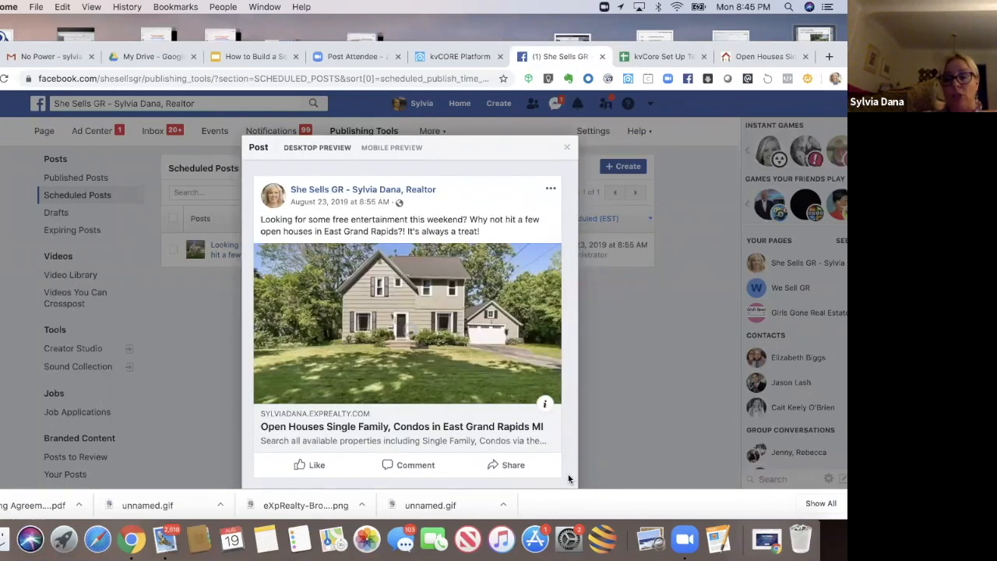
scroll(569, 479, "down", 2)
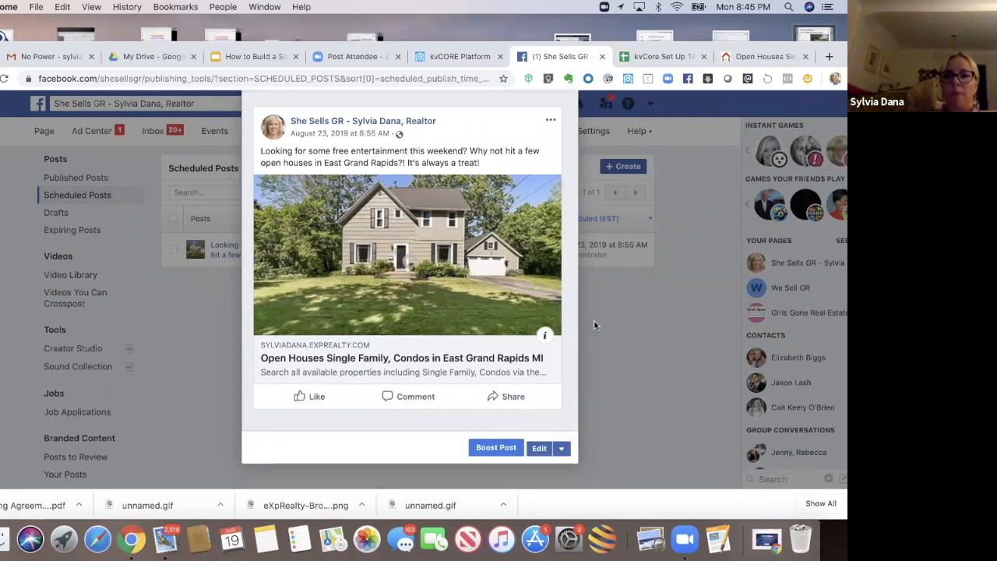
scroll(591, 323, "up", 3)
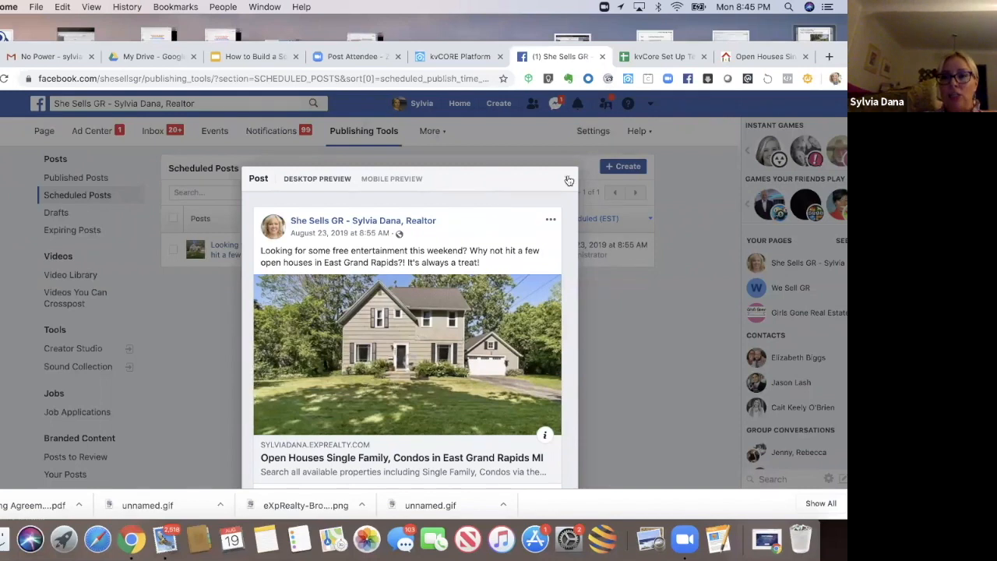
left_click(569, 179)
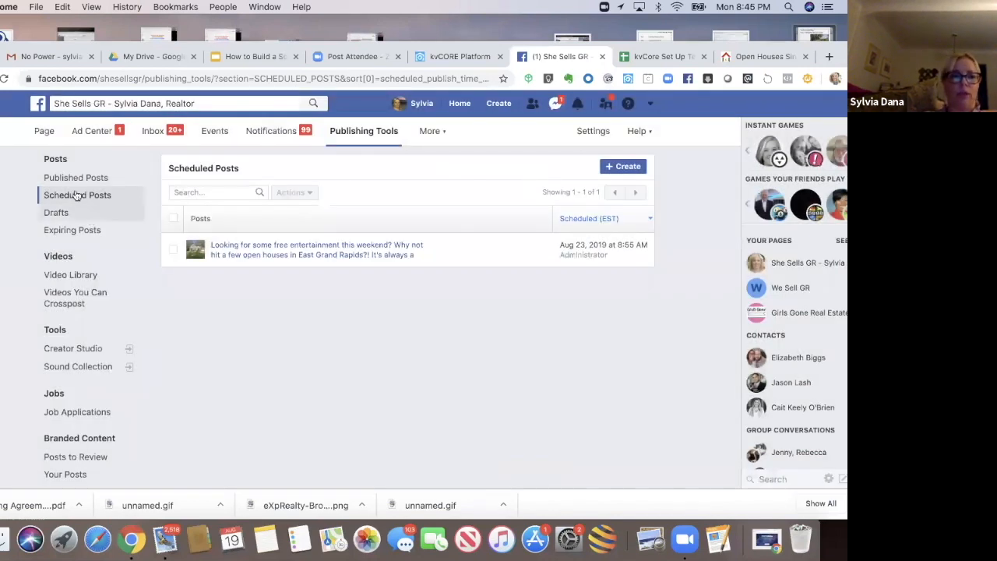
Step: Return to the page's Home and browse down through its sections
left_click(48, 134)
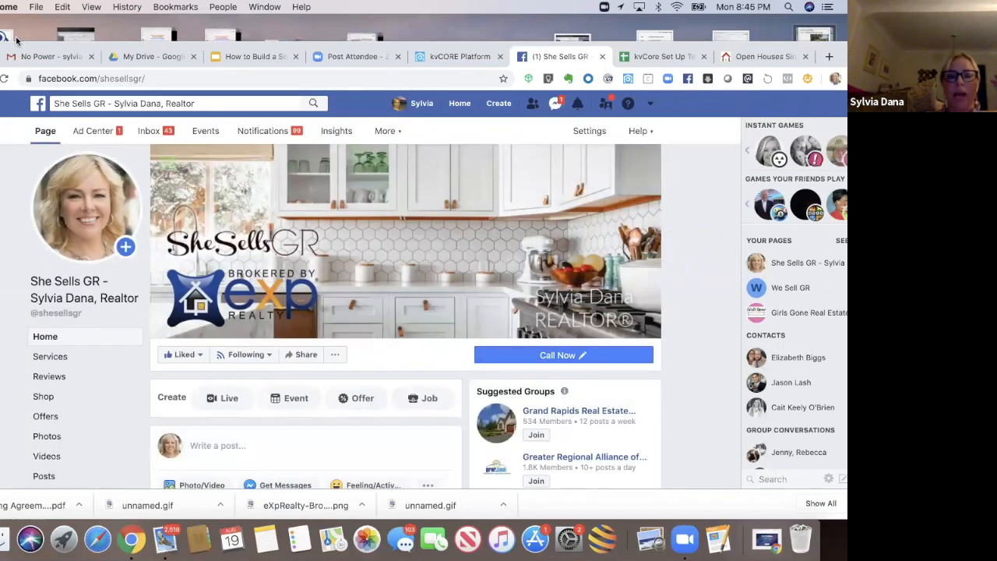
scroll(2, 238, "down", 5)
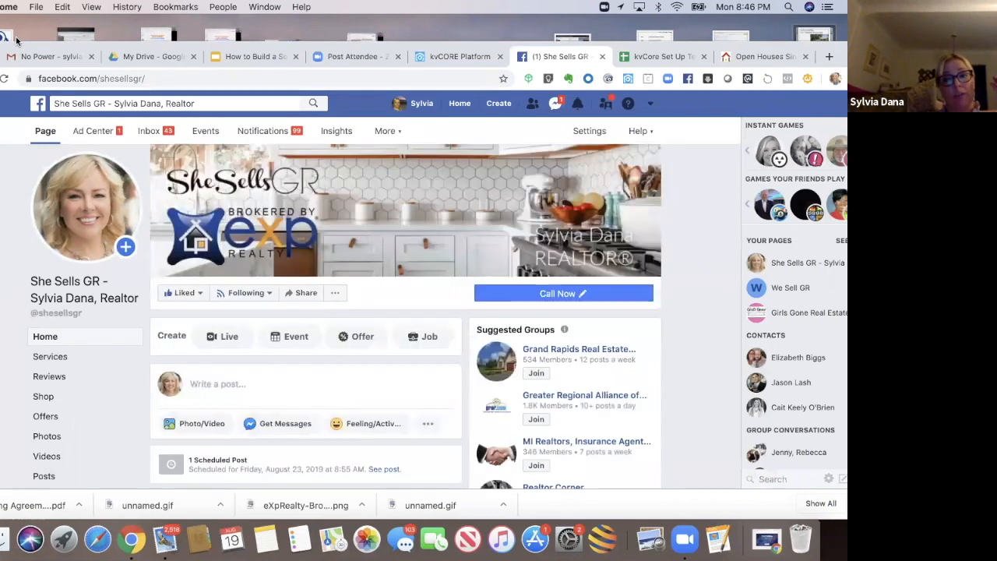
scroll(2, 238, "down", 5)
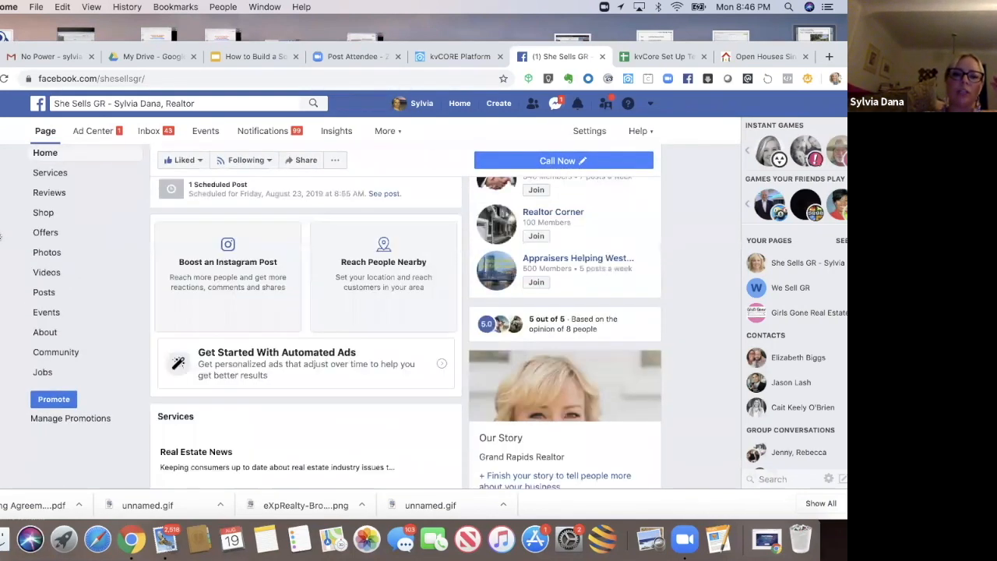
scroll(3, 238, "down", 6)
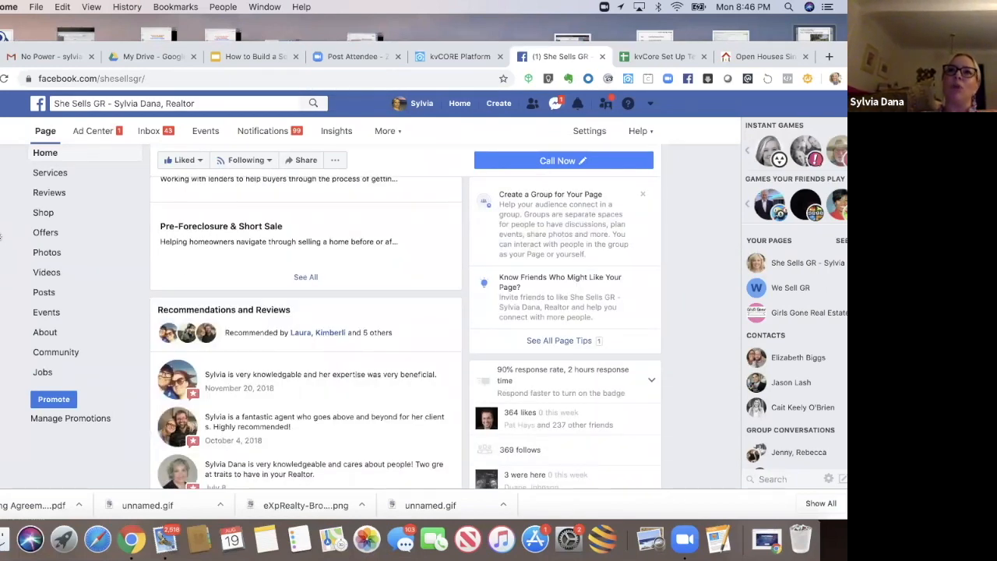
scroll(2, 237, "down", 2)
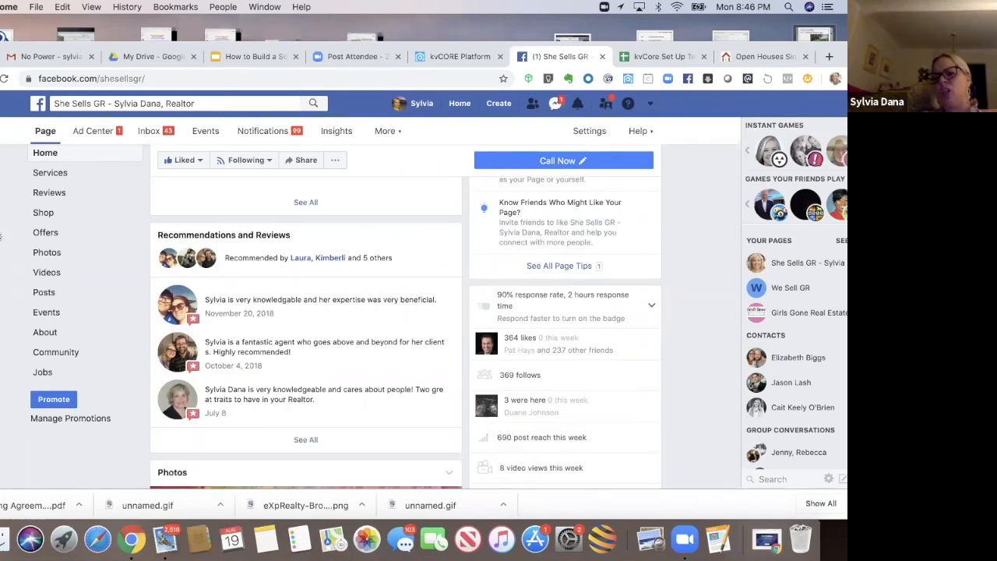
scroll(1, 237, "down", 1)
scroll(2, 236, "down", 5)
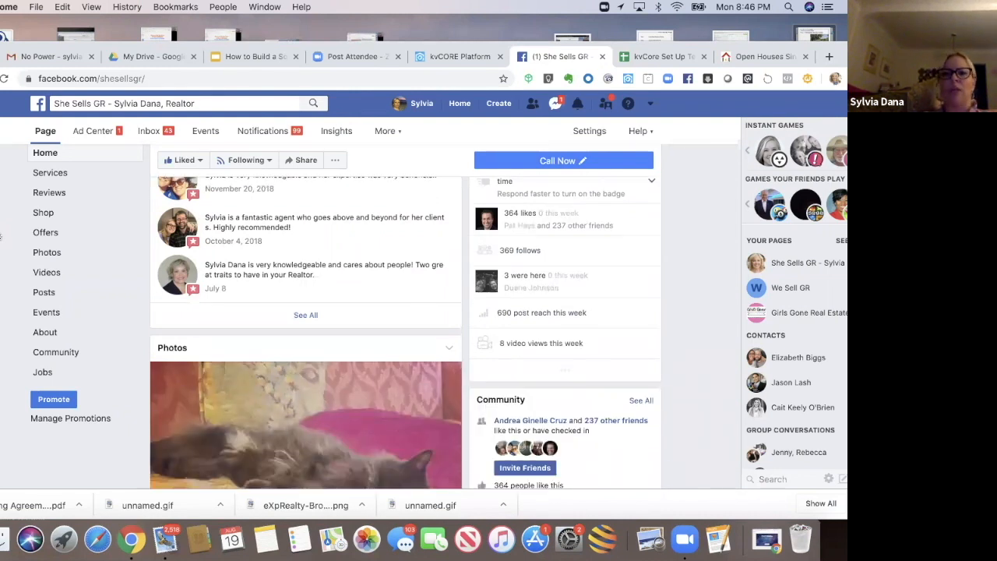
scroll(1, 236, "down", 6)
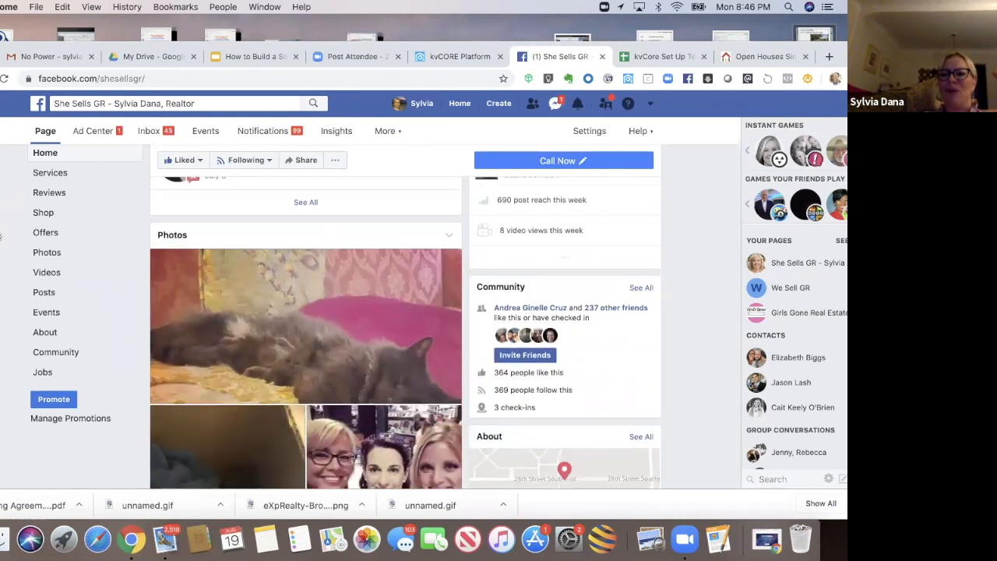
scroll(2, 237, "down", 6)
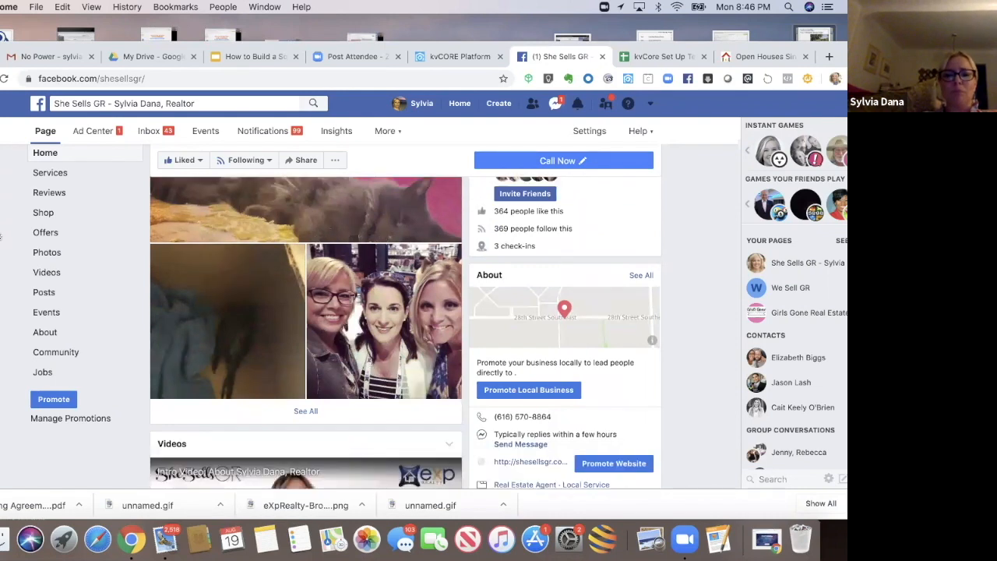
scroll(2, 237, "up", 7)
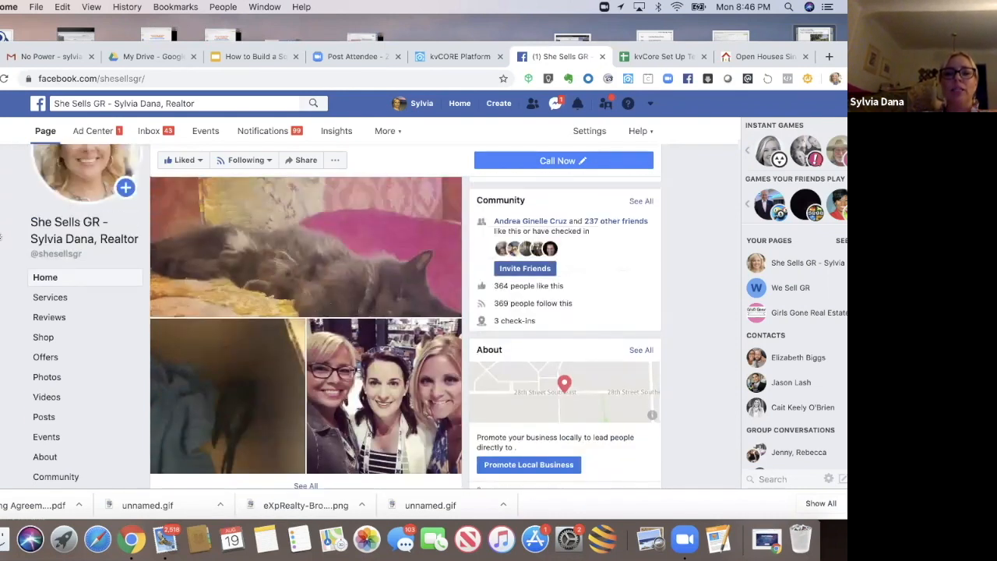
Step: View the cat photo post from the page's Photos section
left_click(219, 283)
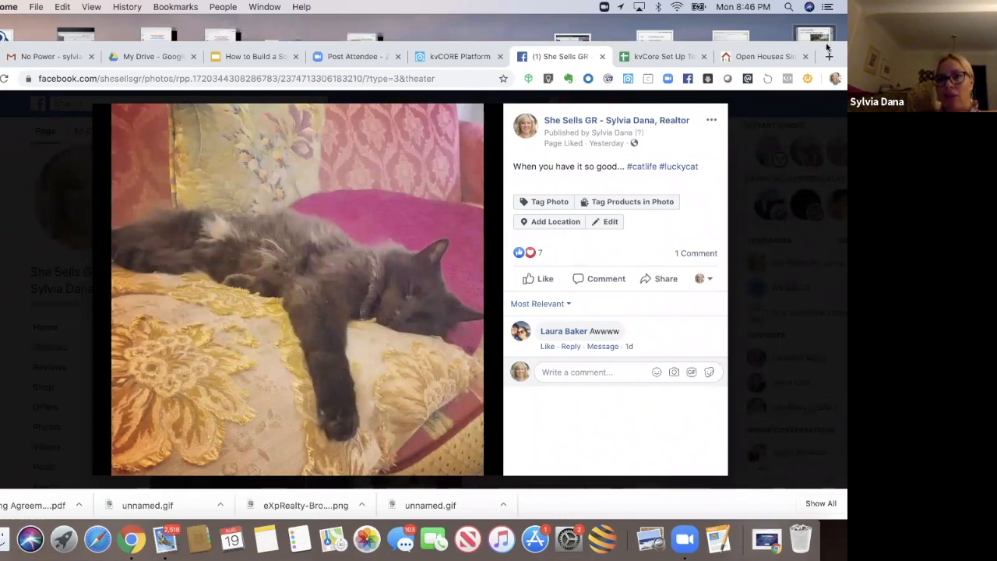
left_click_drag(792, 44, 750, 35)
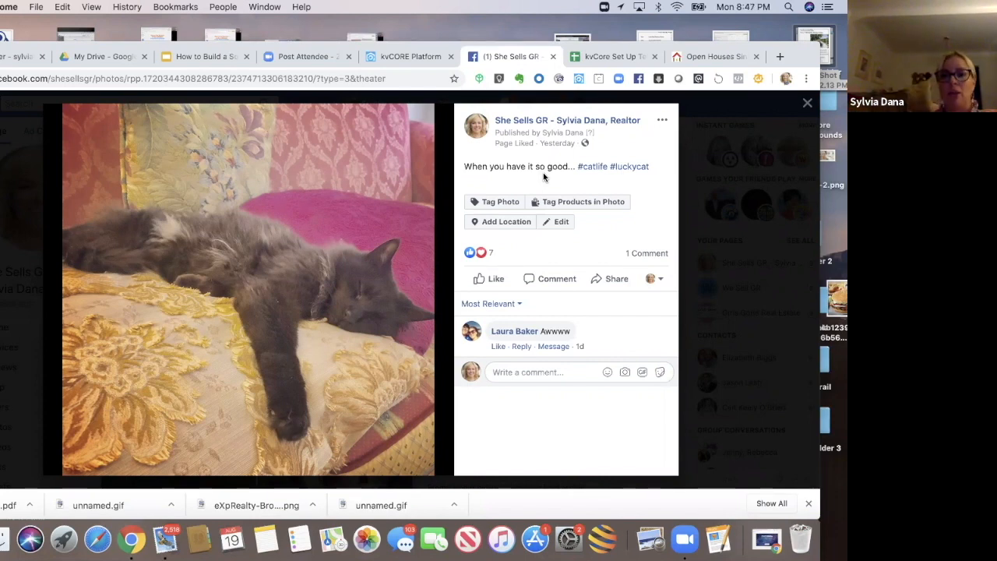
mouse_move(482, 258)
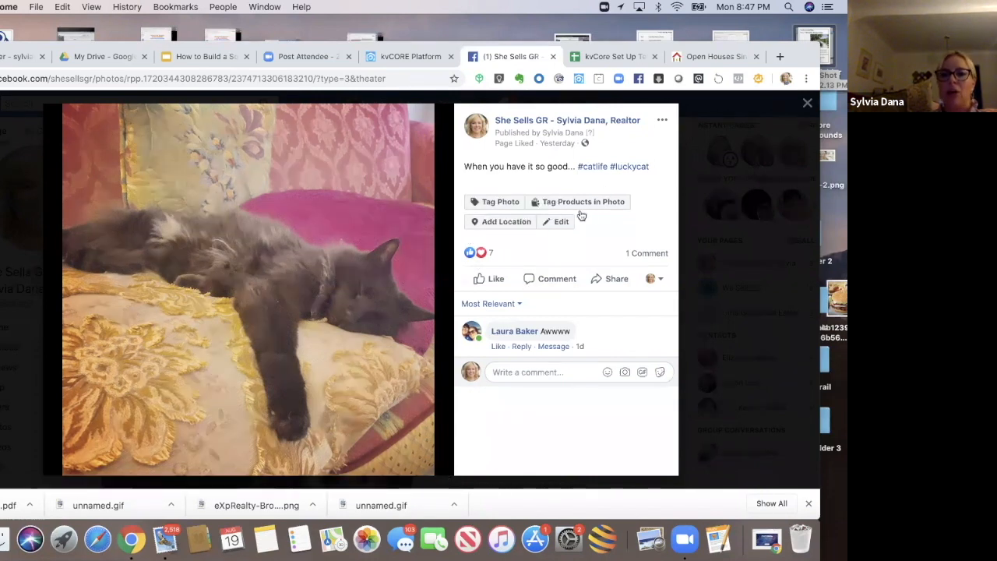
left_click(807, 103)
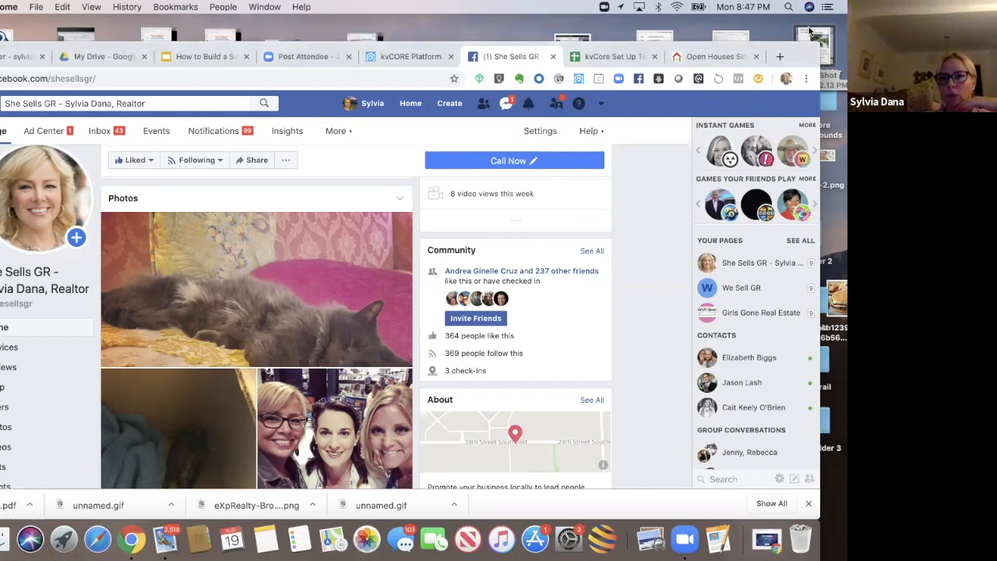
left_click_drag(808, 50, 837, 27)
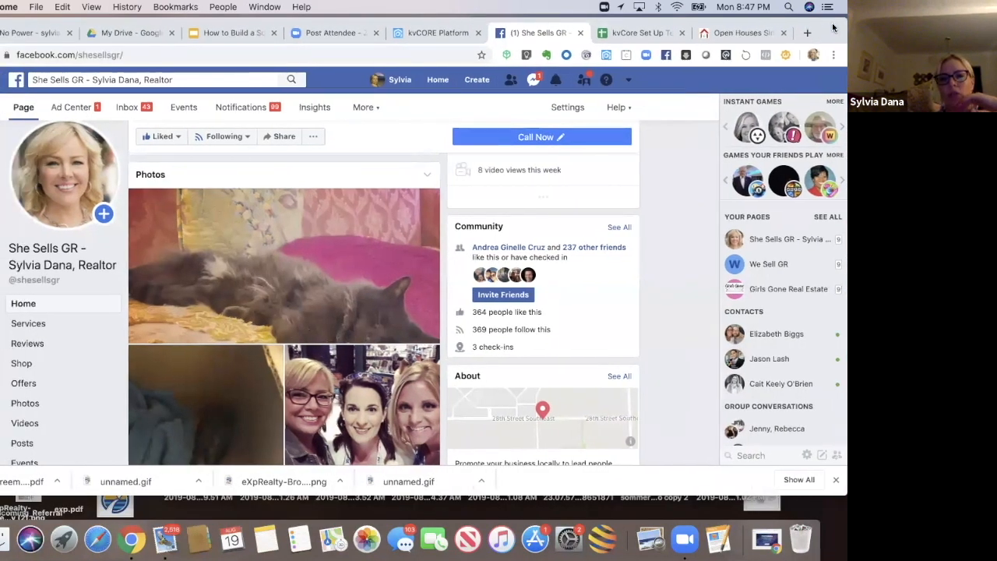
left_click(324, 281)
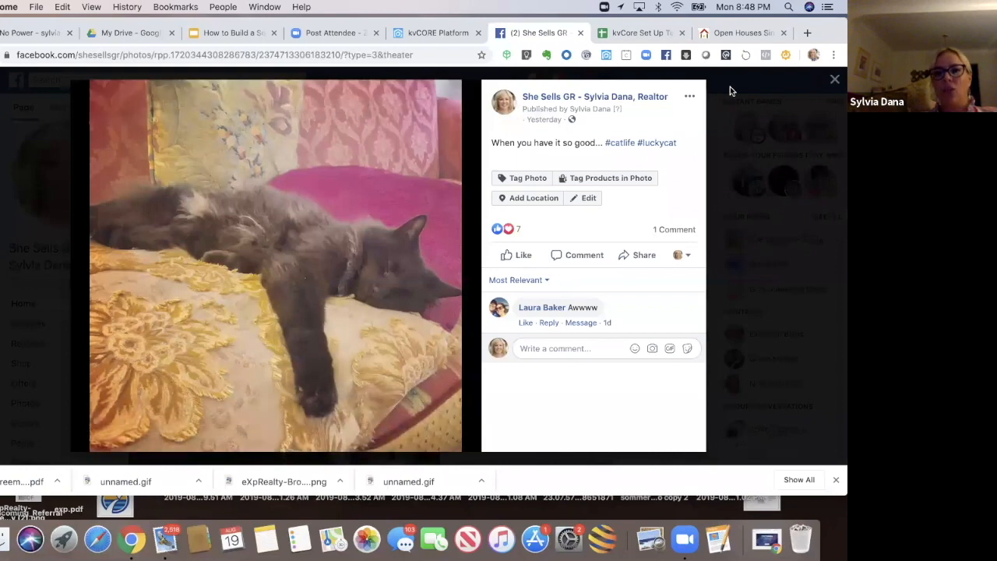
Step: Close the cat photo viewer and scroll back up the Facebook page
left_click(597, 78)
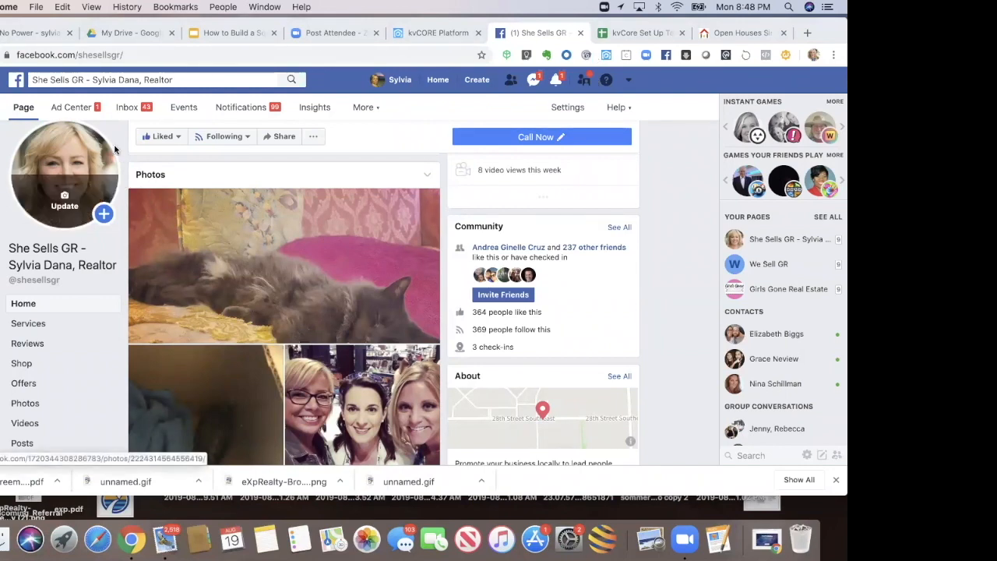
mouse_move(819, 32)
left_mouse_down()
mouse_move(819, 57)
mouse_move(821, 33)
left_mouse_up()
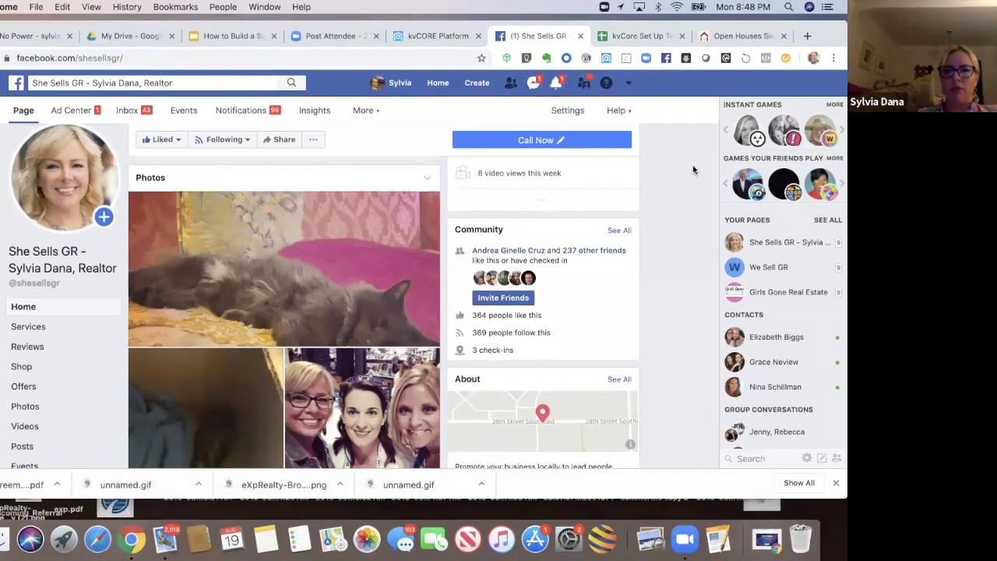
scroll(686, 165, "up", 1)
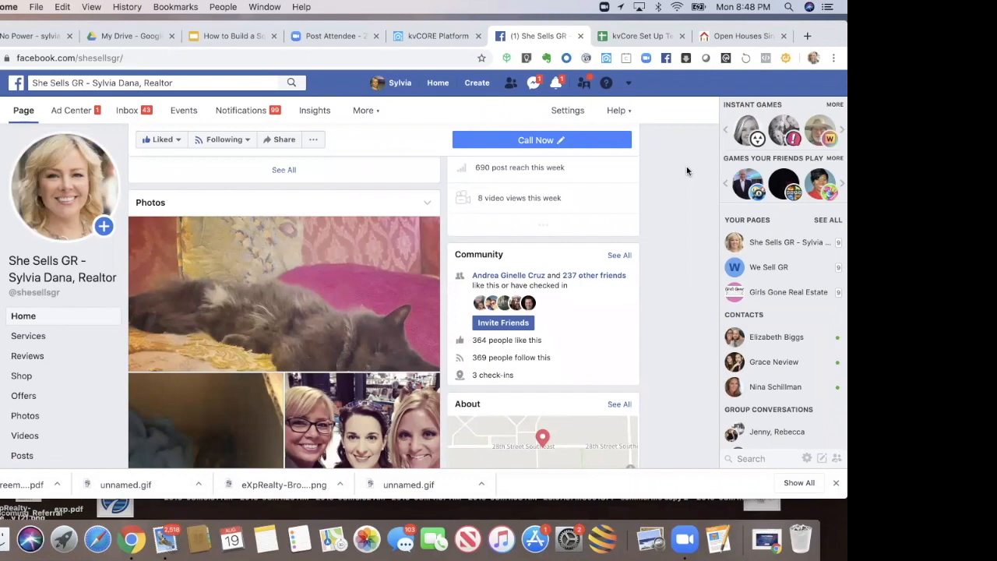
scroll(686, 165, "up", 4)
scroll(686, 166, "up", 2)
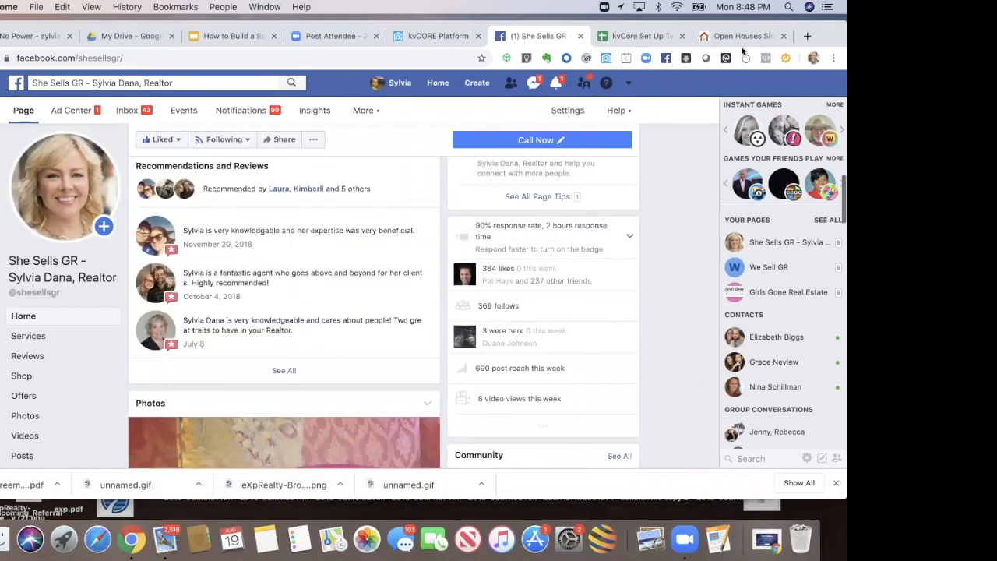
Step: Compare the spreadsheet's Open Houses in EGR entry with the squeeze page's short link in kvCORE
left_click(647, 36)
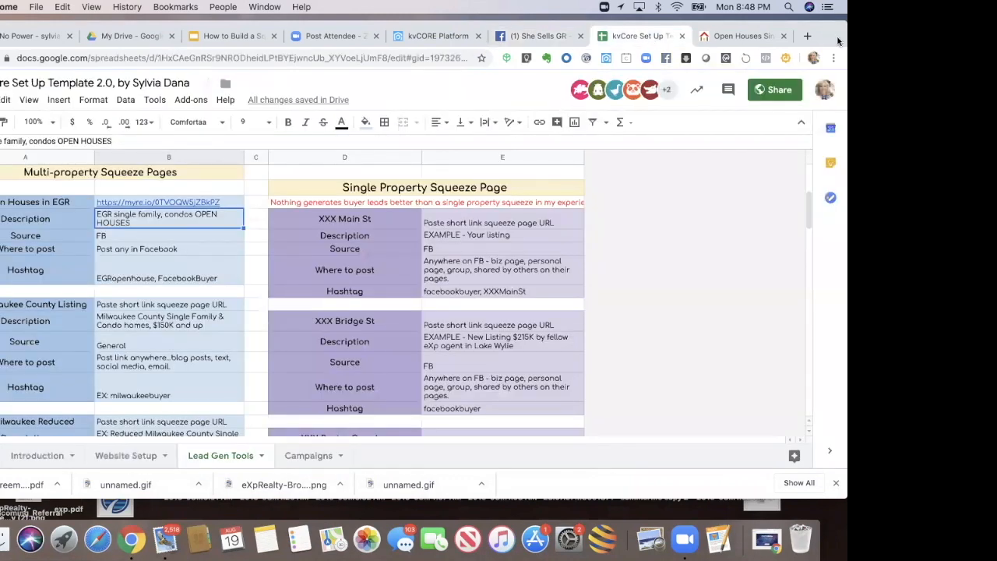
left_click_drag(462, 28, 461, 99)
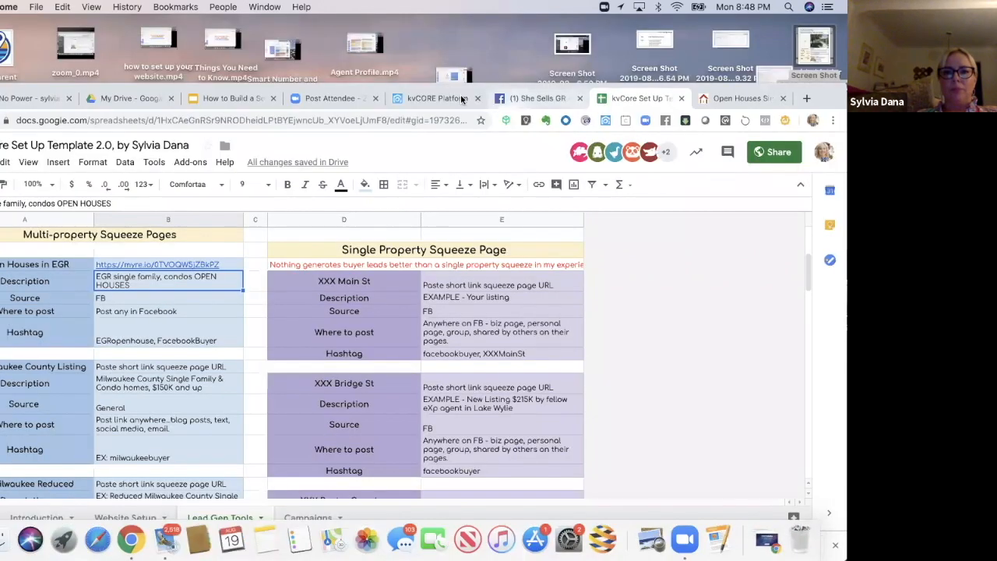
left_click(462, 99)
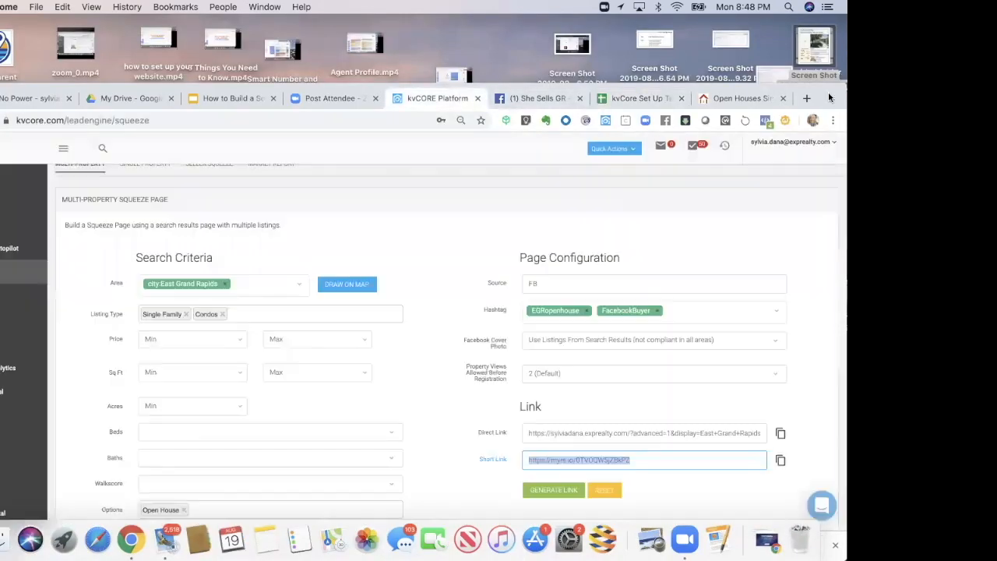
left_click_drag(839, 87, 839, 20)
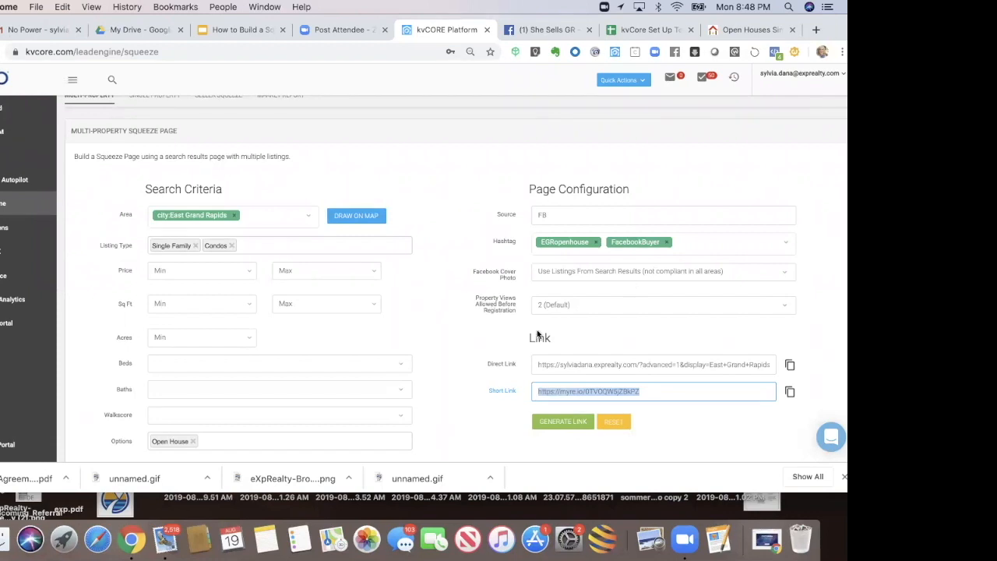
left_click(485, 406)
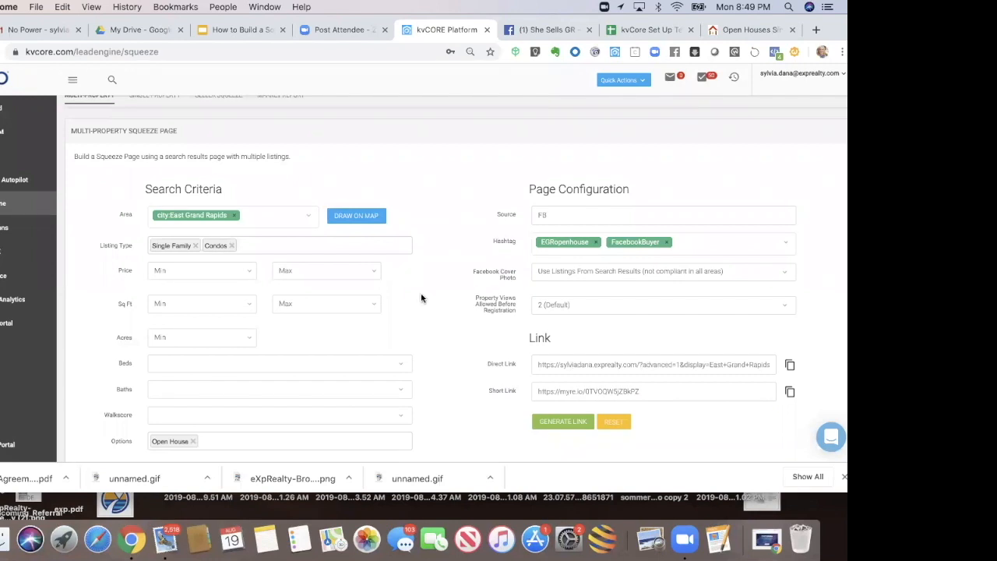
left_click(576, 391)
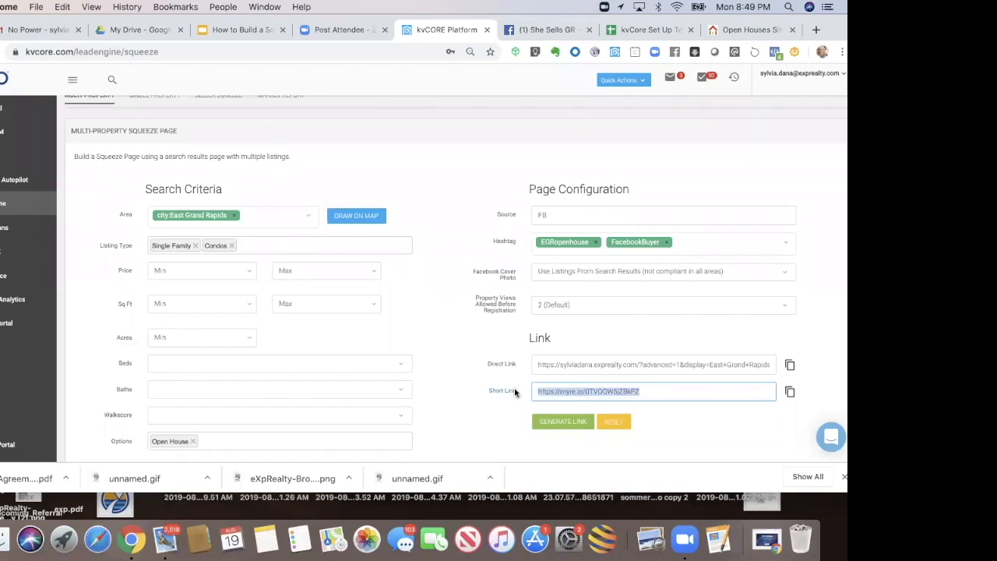
Step: Open the short link stored in the spreadsheet's Open Houses in EGR row in a new tab
left_click_drag(821, 34, 813, 72)
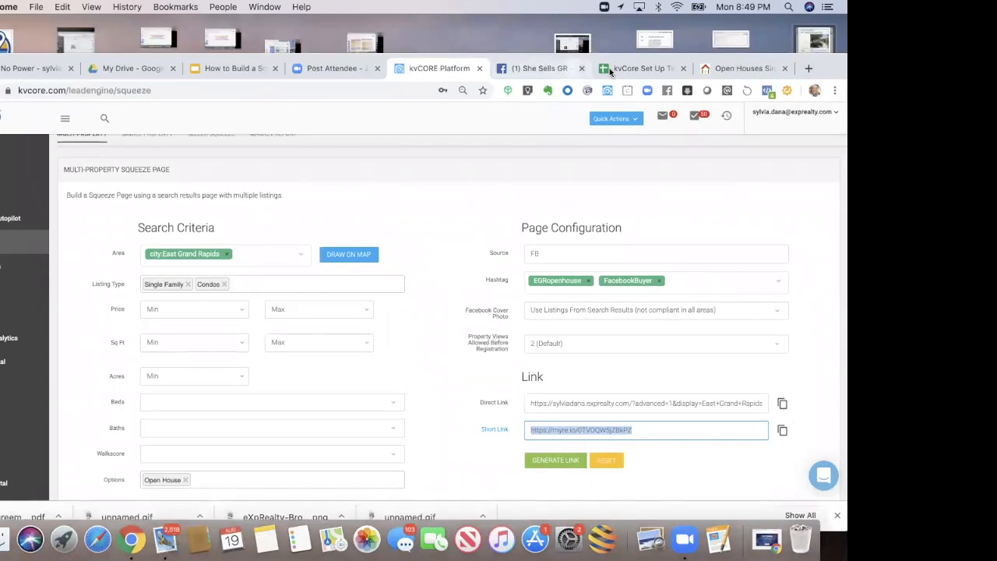
left_click(635, 62)
left_click_drag(634, 55, 713, 22)
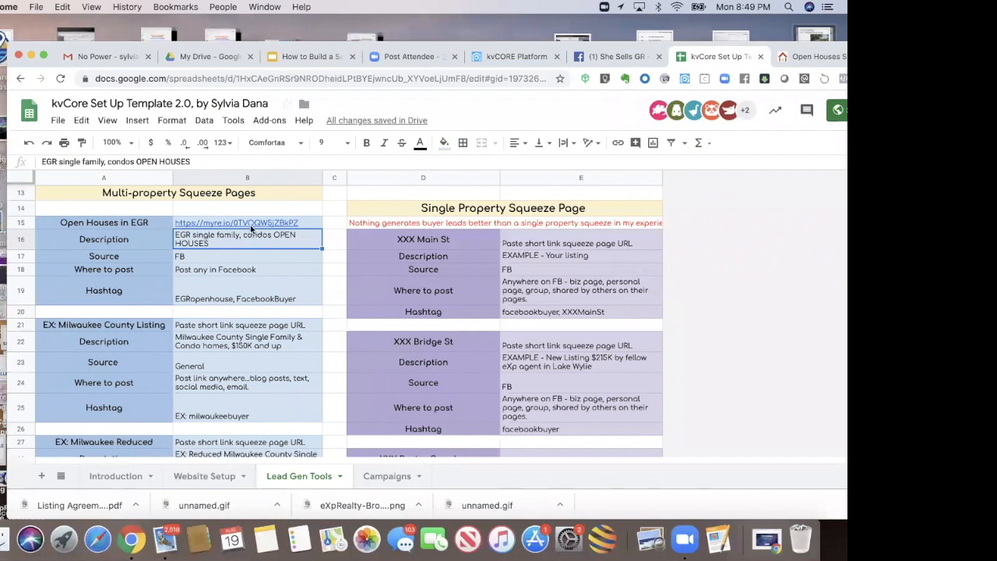
mouse_move(251, 226)
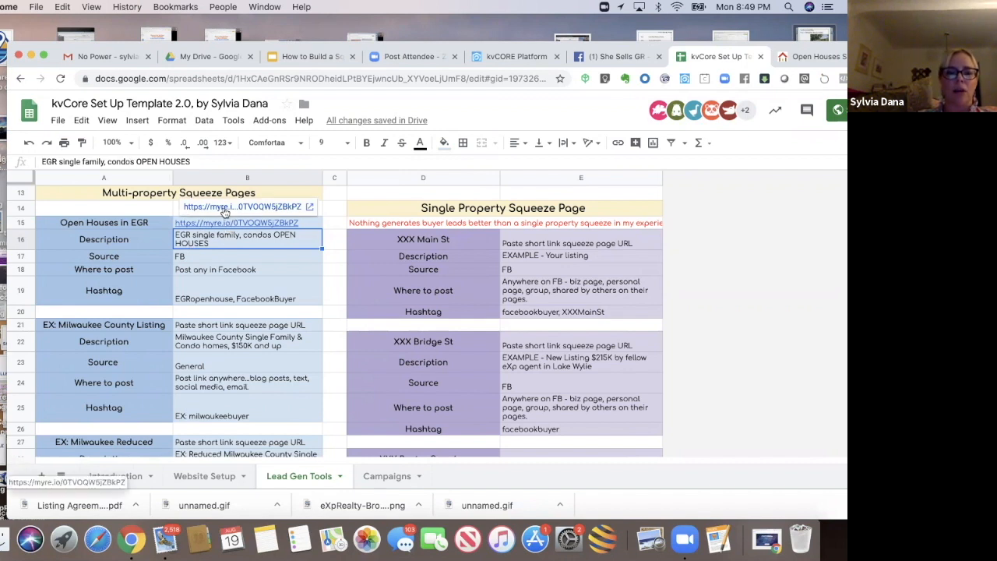
left_click(224, 208)
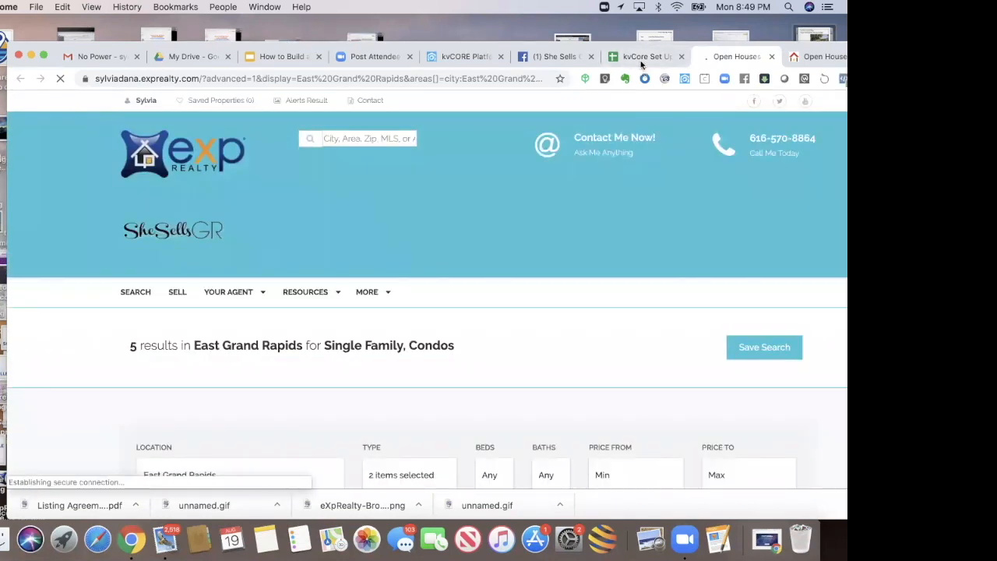
Step: Return to the spreadsheet and select the EGR short link cell, then the Milwaukee County listing link cell
left_click(643, 66)
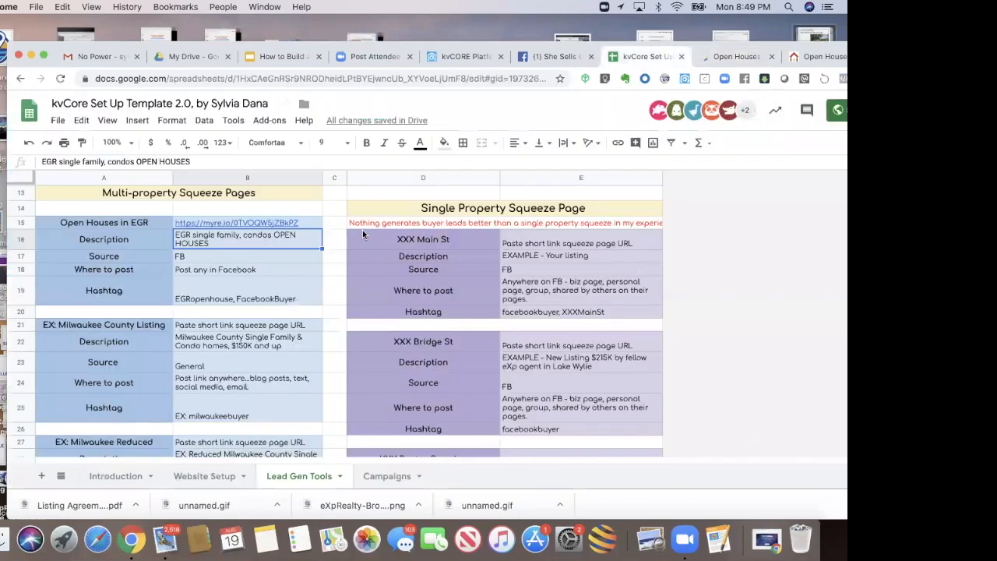
left_click(305, 224)
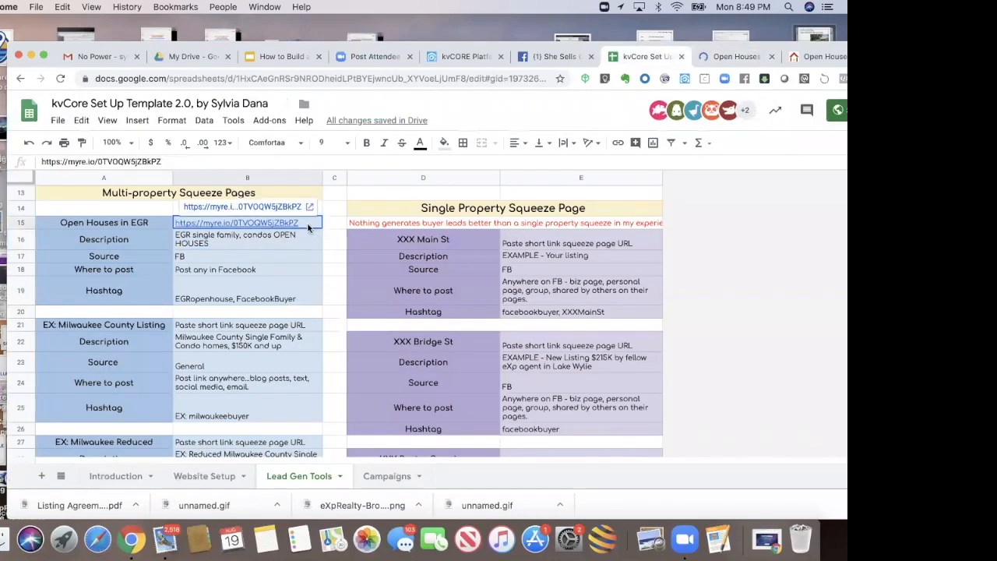
left_click(239, 326)
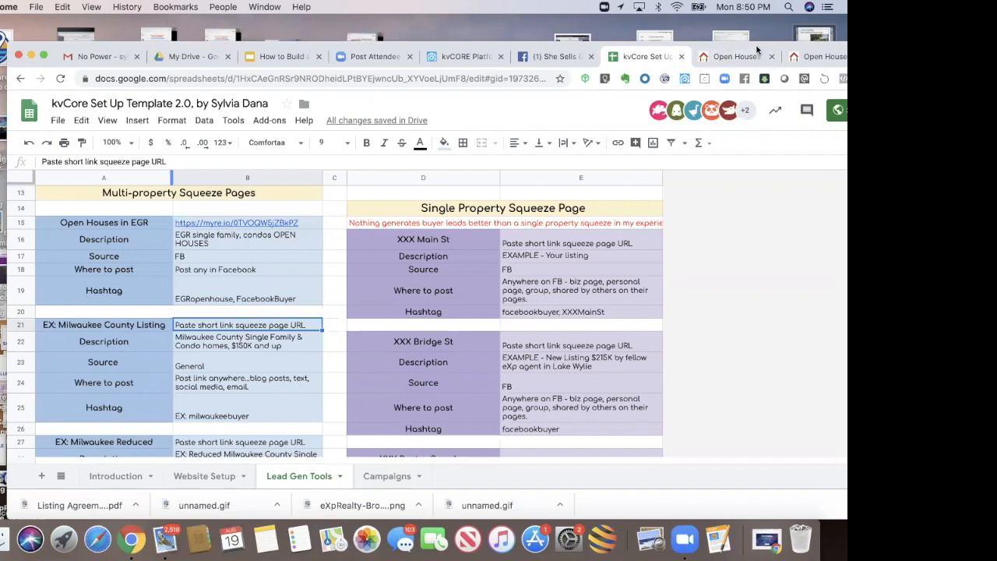
left_click_drag(705, 59, 739, 63)
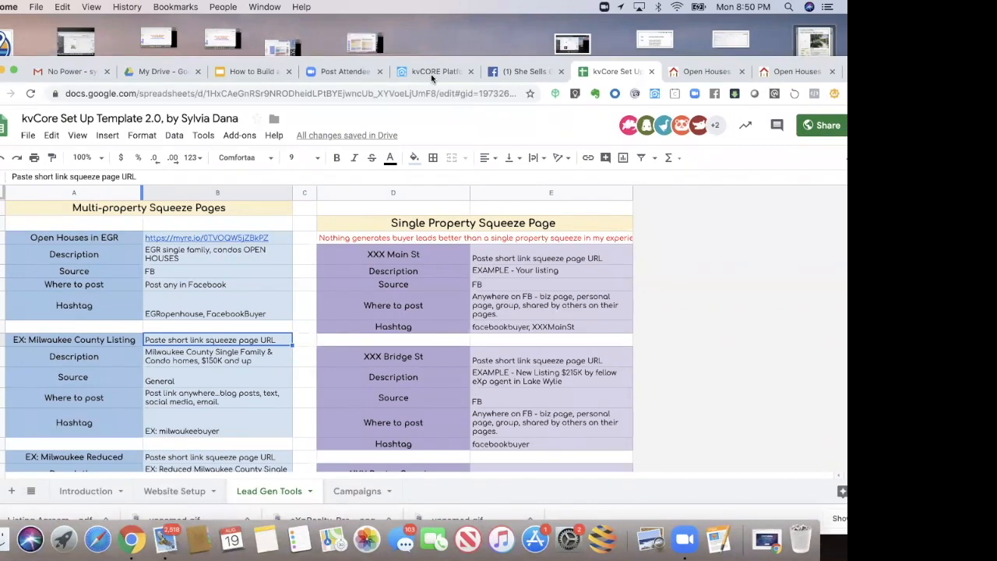
Step: Switch to the opened squeeze page results and go to the website's home page via the logo
left_click(778, 69)
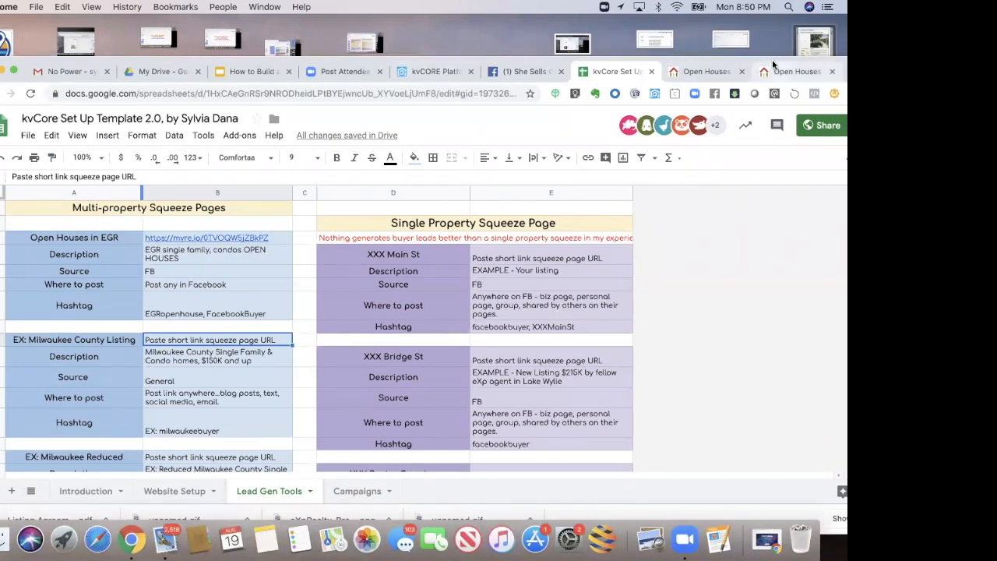
left_click_drag(728, 65, 686, 67)
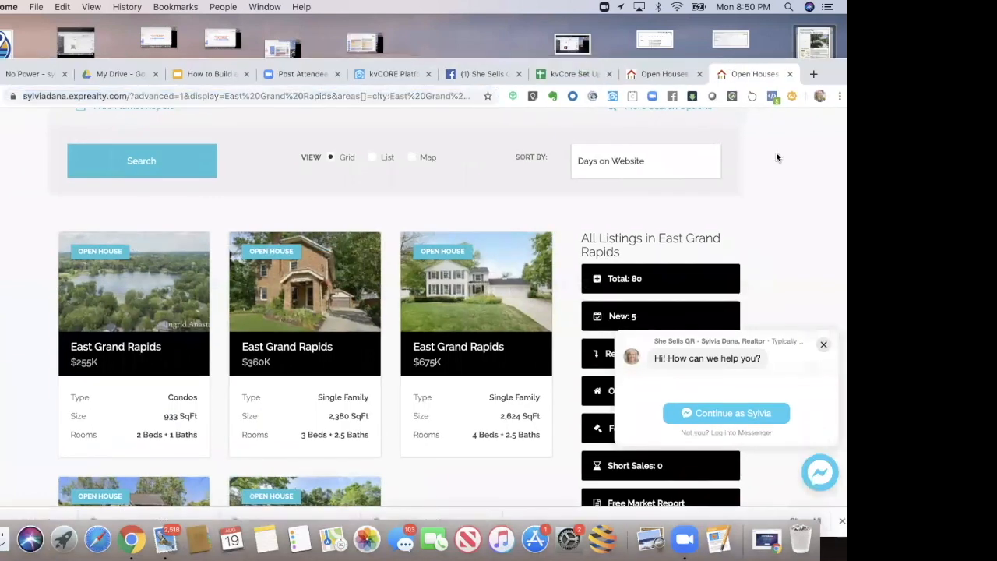
scroll(777, 156, "up", 3)
scroll(775, 158, "up", 5)
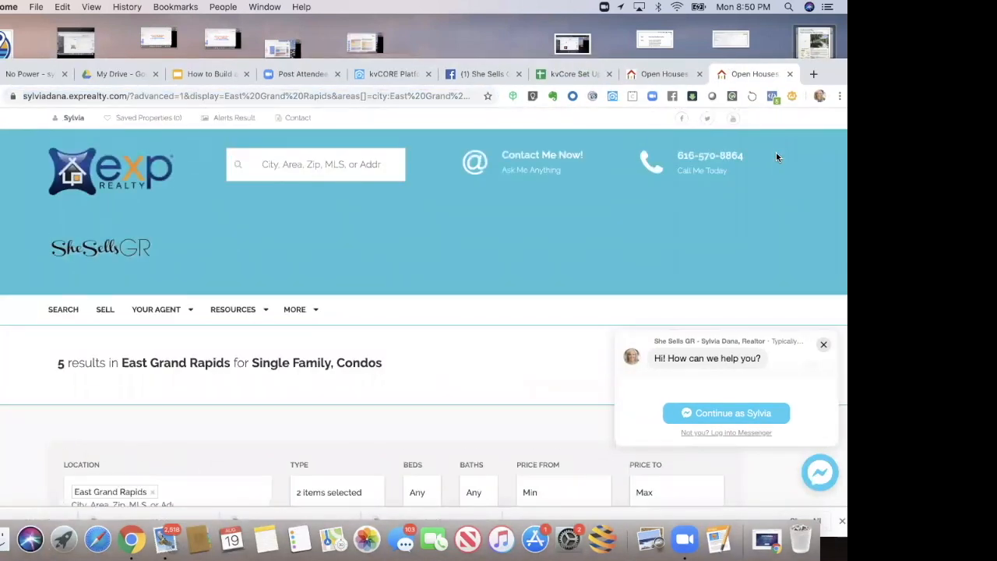
left_click(63, 179)
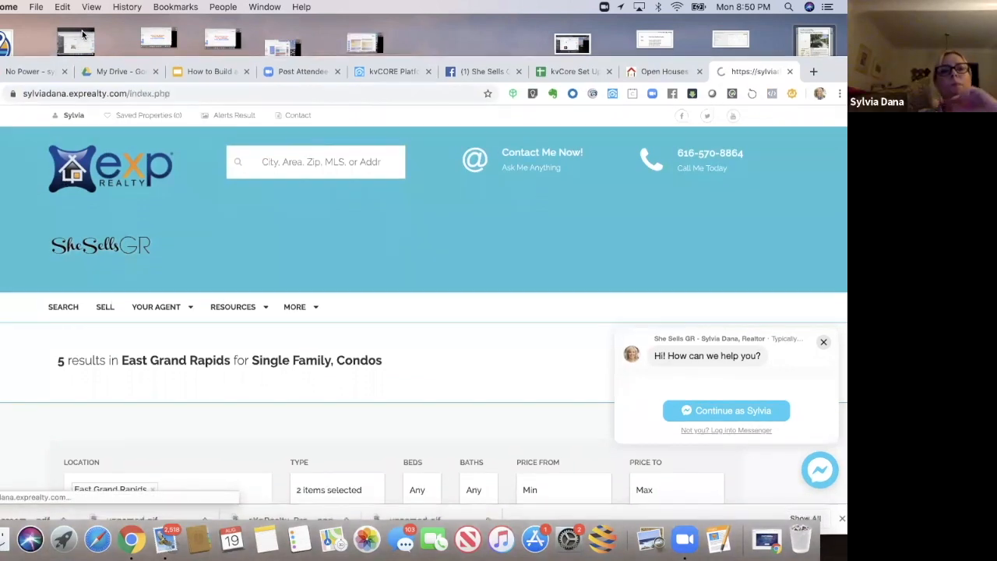
Step: Browse the website's navigation menus and close the chat popup
left_click_drag(75, 62, 80, 49)
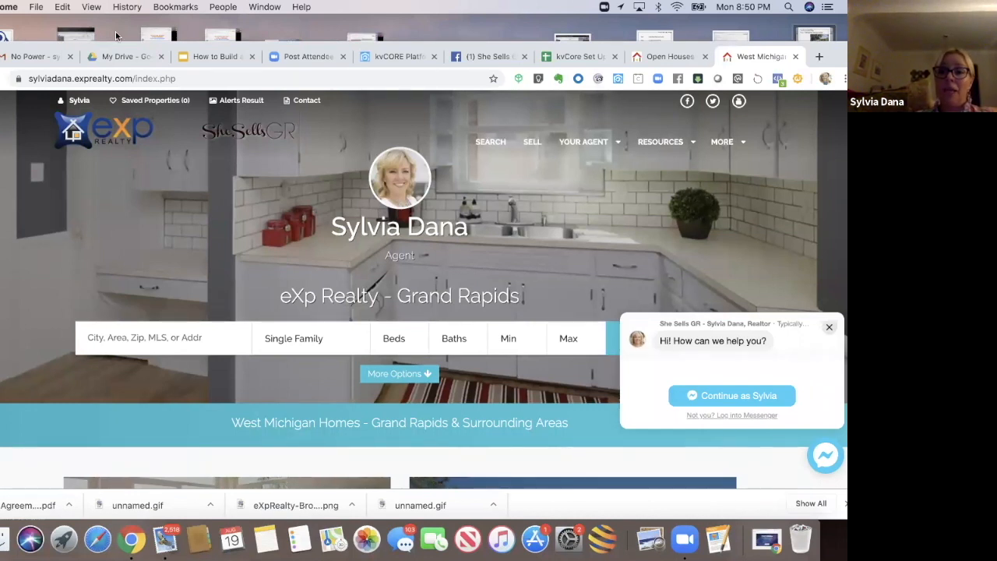
mouse_move(735, 142)
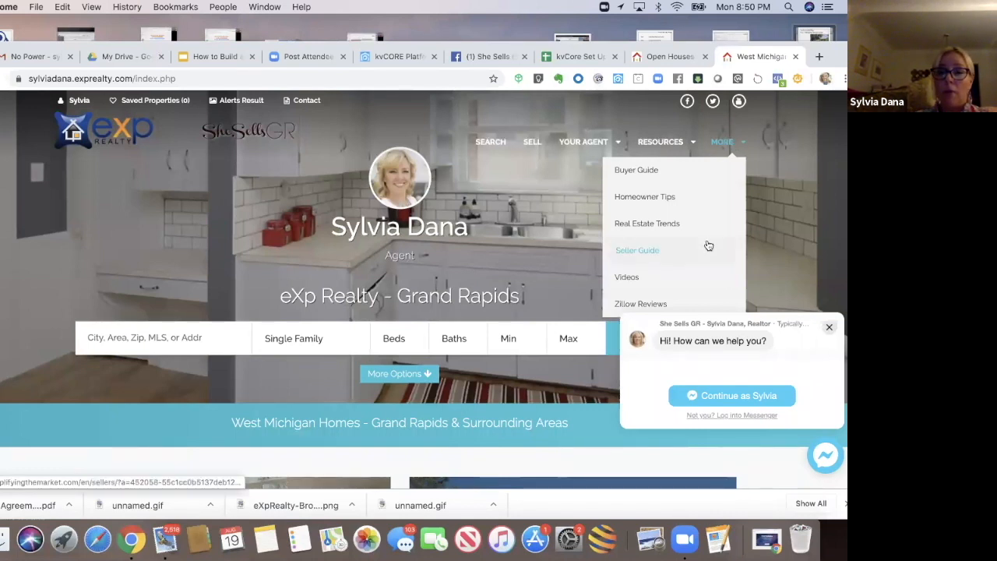
mouse_move(657, 141)
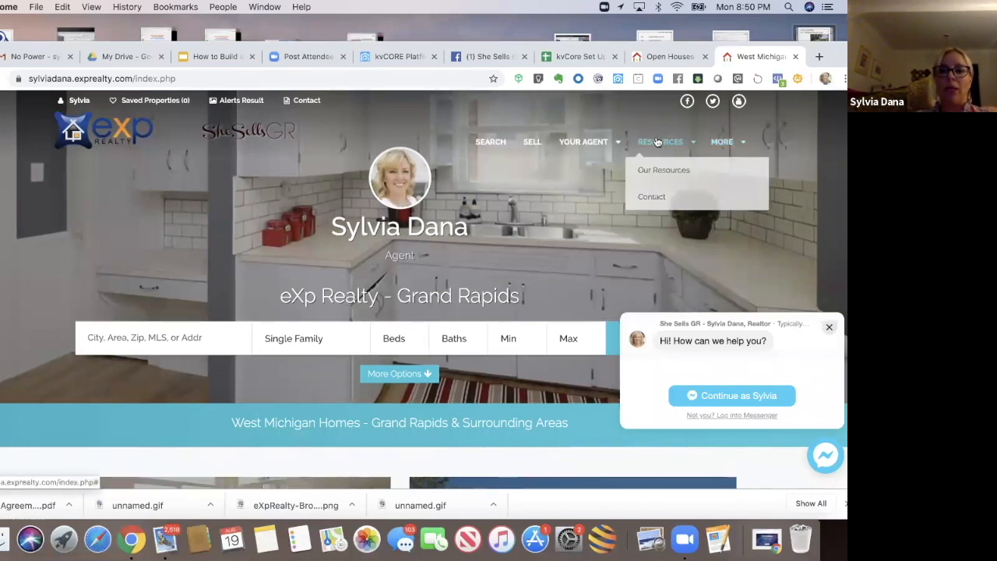
left_click(656, 142)
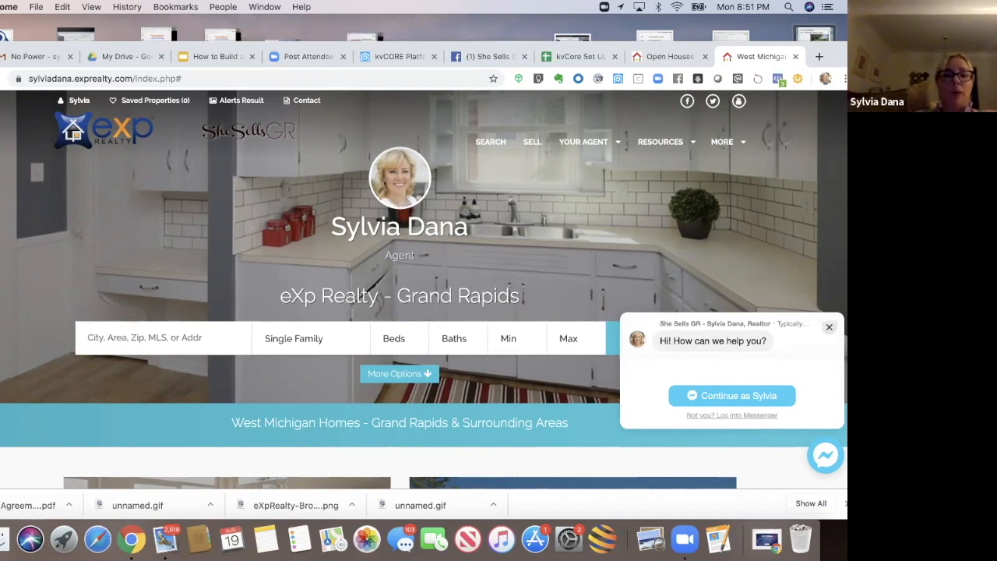
left_click(828, 330)
Step: Enter East Grand Rapids and Condos in the website's home search, then expand more search options
left_click(182, 335)
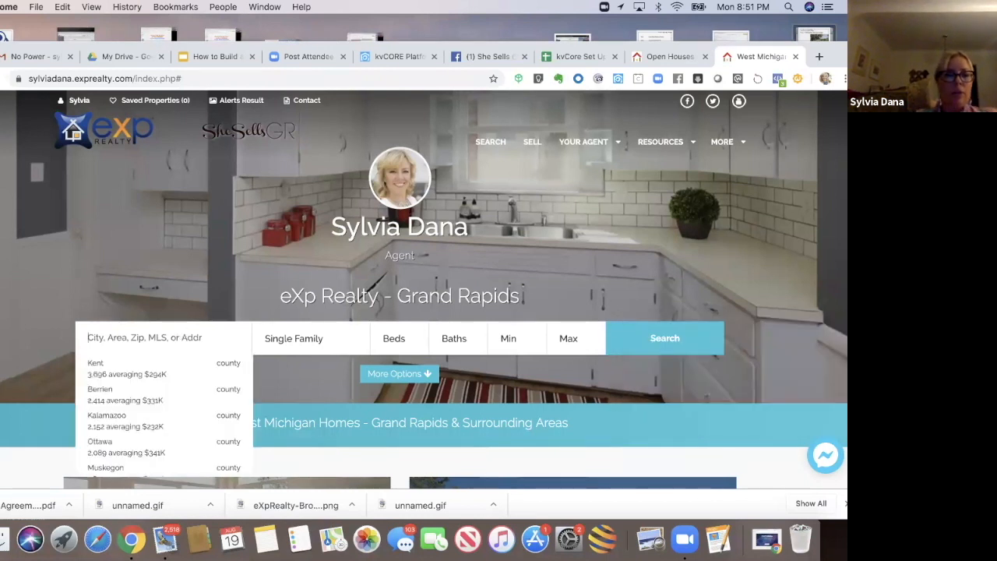
type("east g")
key("Return")
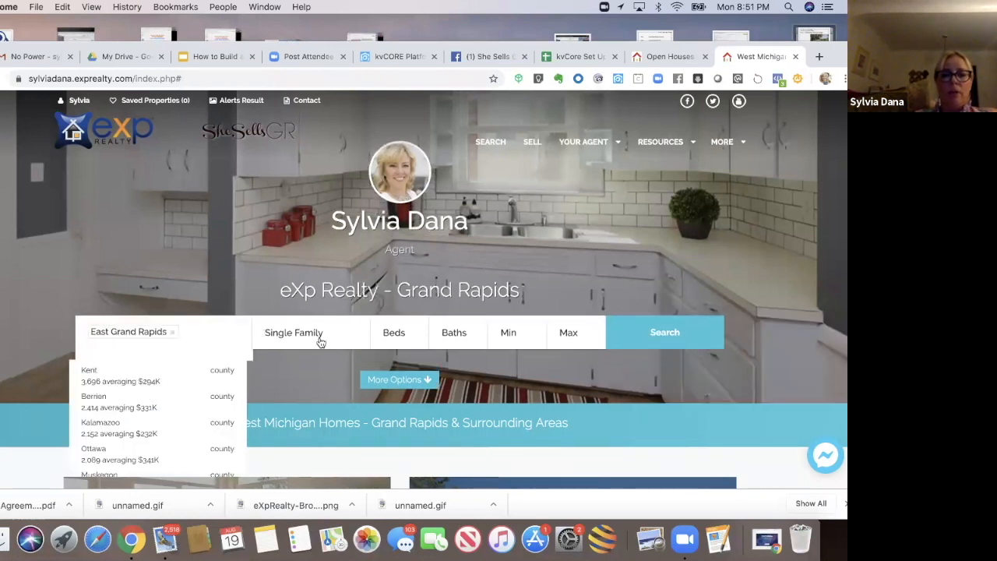
left_click(324, 341)
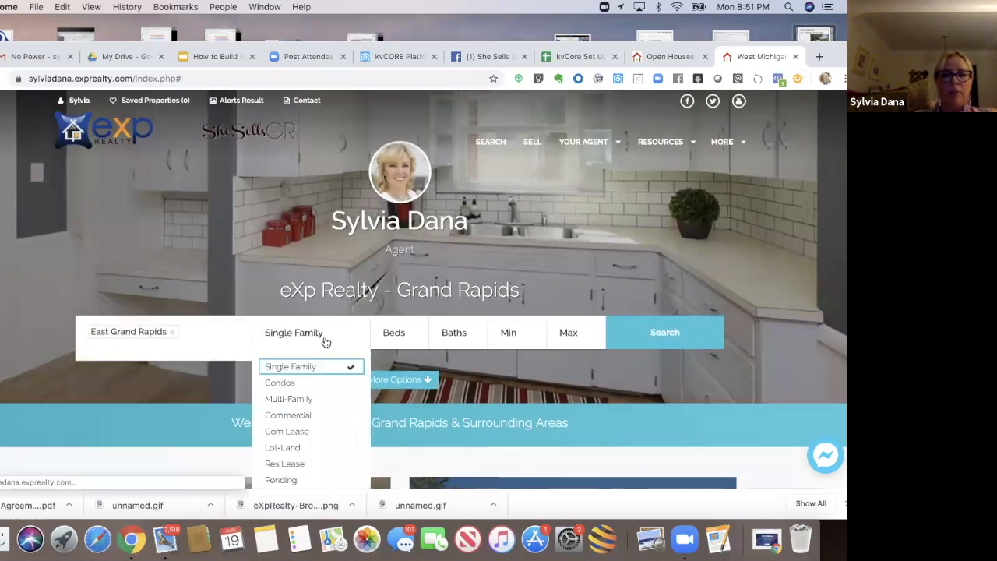
left_click(310, 383)
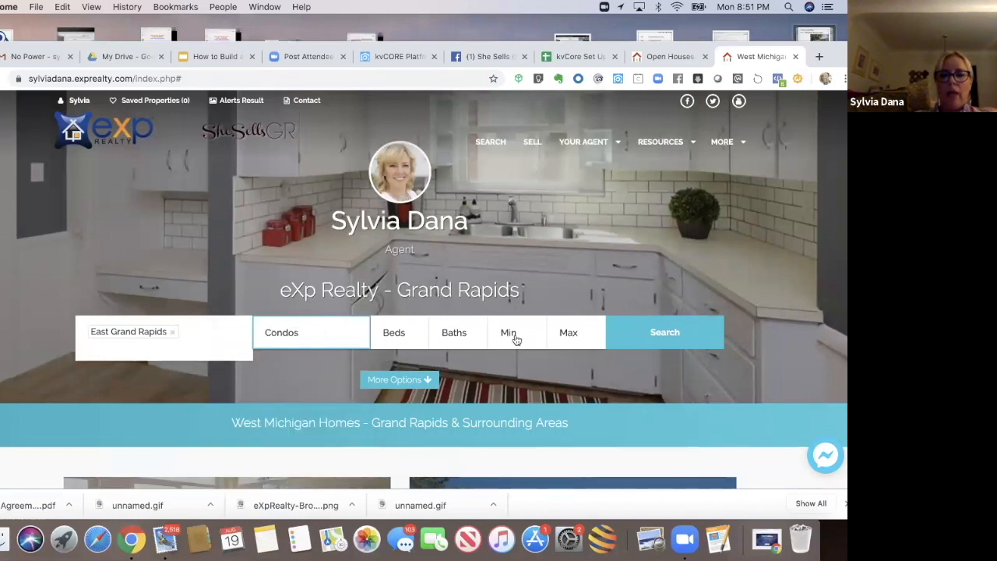
left_click(424, 381)
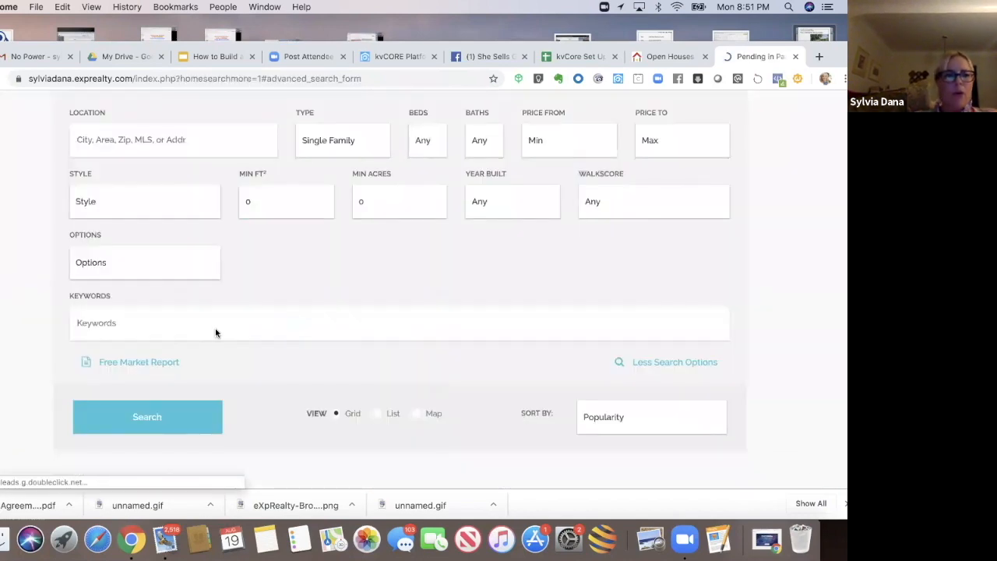
Step: Add the Open House option to the advanced search and run the search
scroll(153, 277, "down", 1)
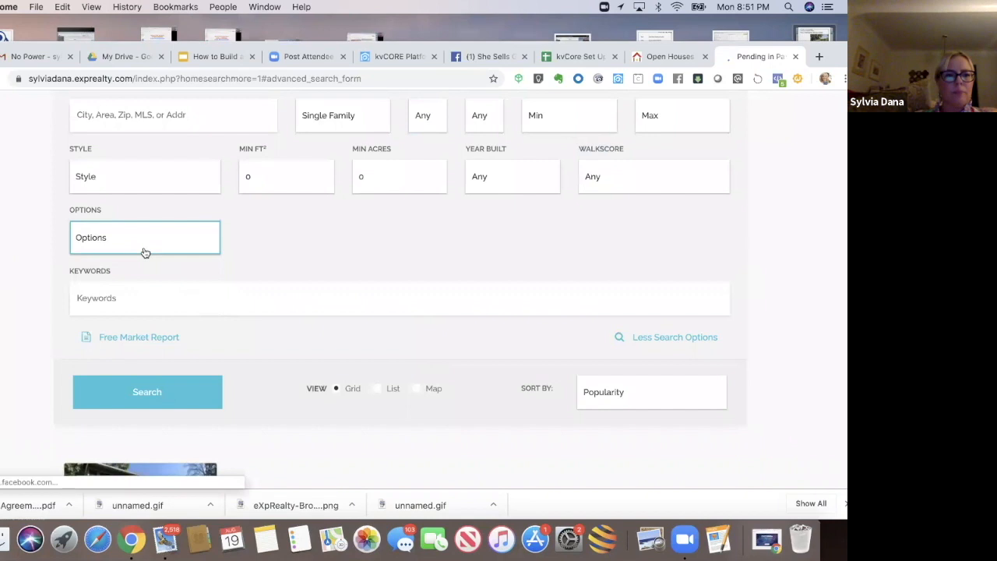
left_click(144, 253)
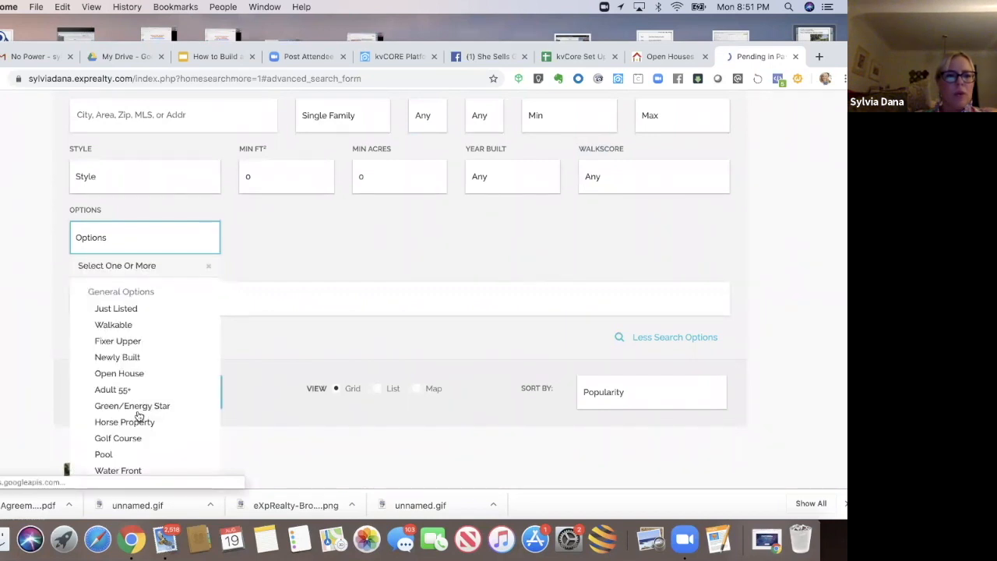
left_click(143, 374)
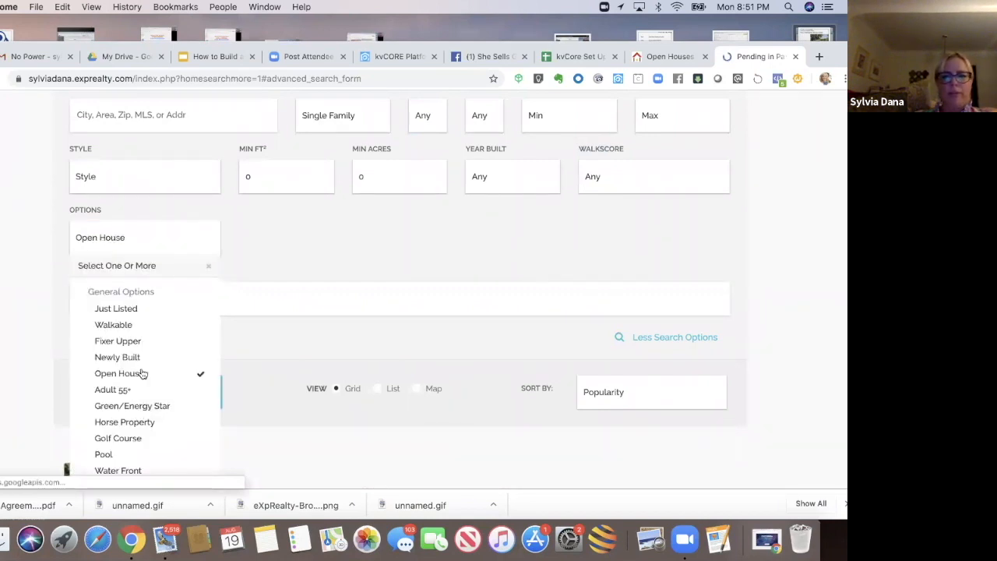
left_click(41, 386)
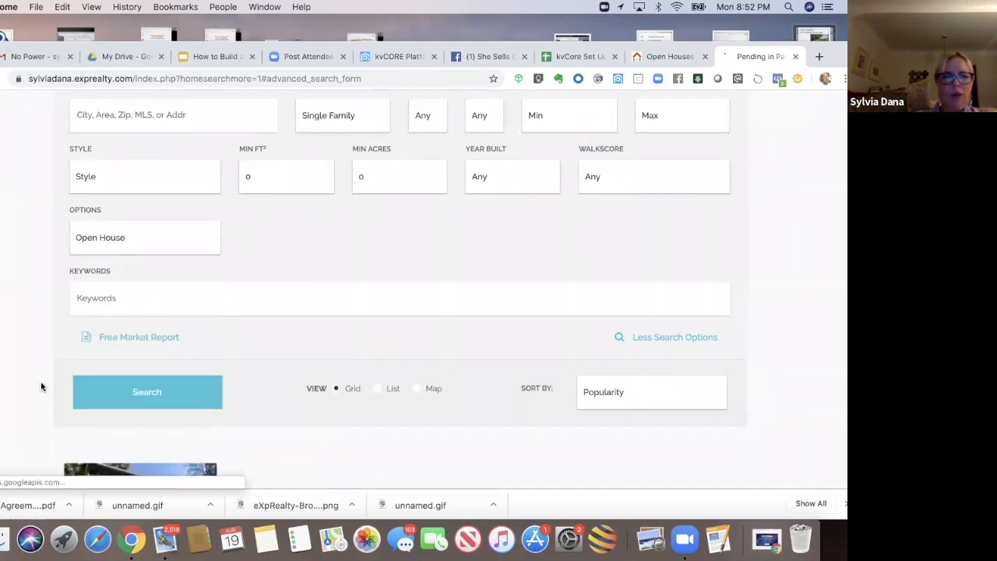
left_click(124, 402)
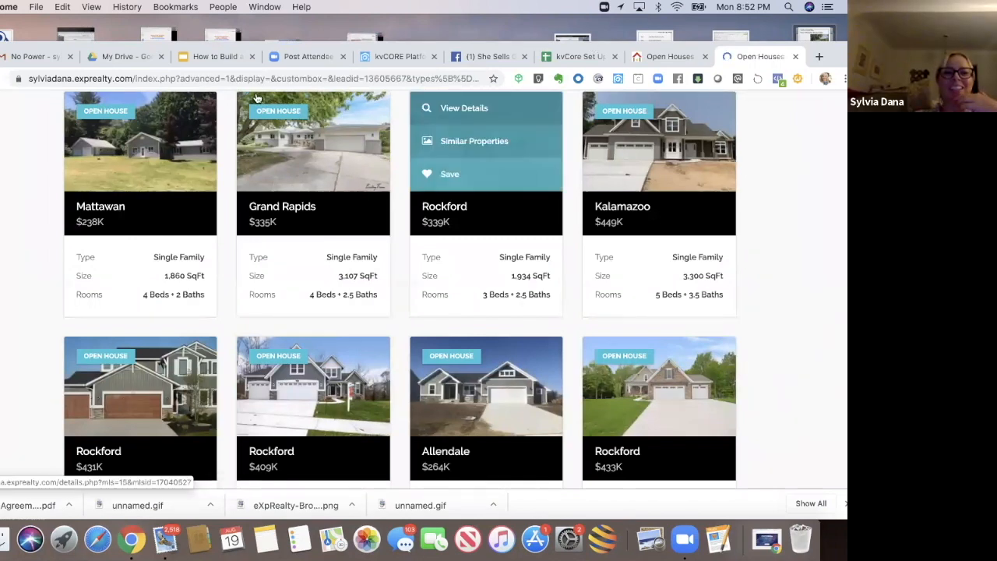
Step: Compare the squeeze page results tab with the website's own open house search results tab
left_click_drag(832, 56, 831, 83)
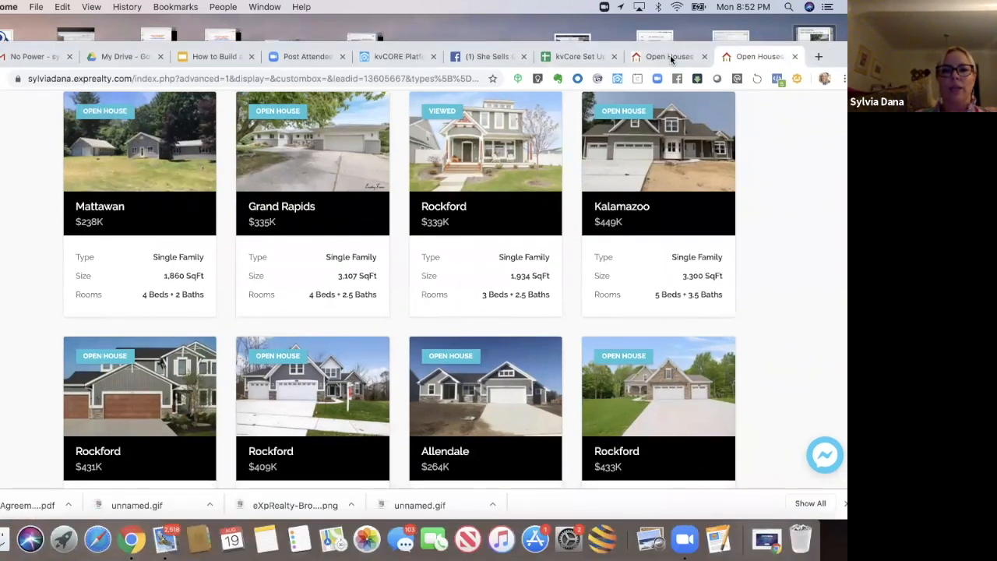
left_click(669, 58)
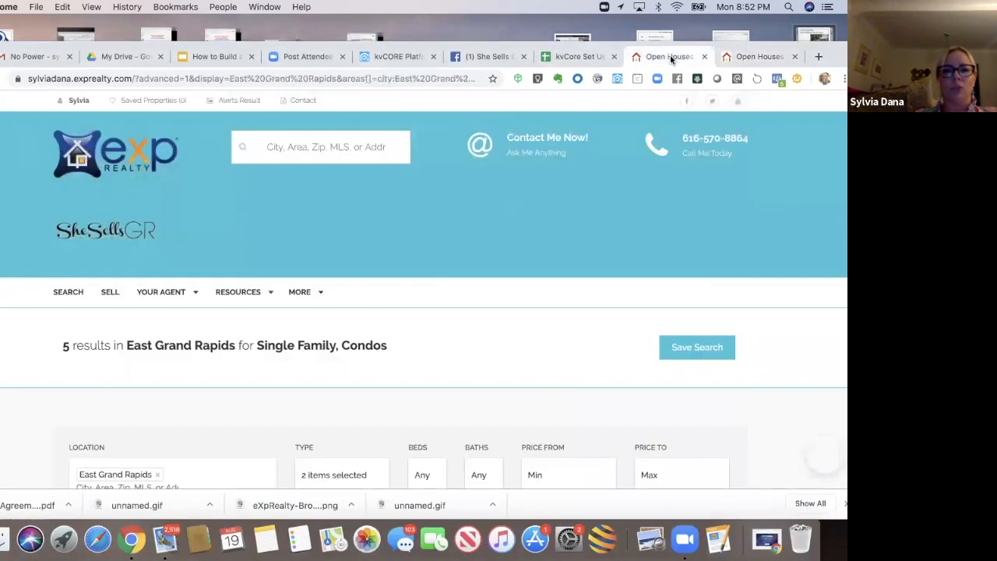
left_click(760, 60)
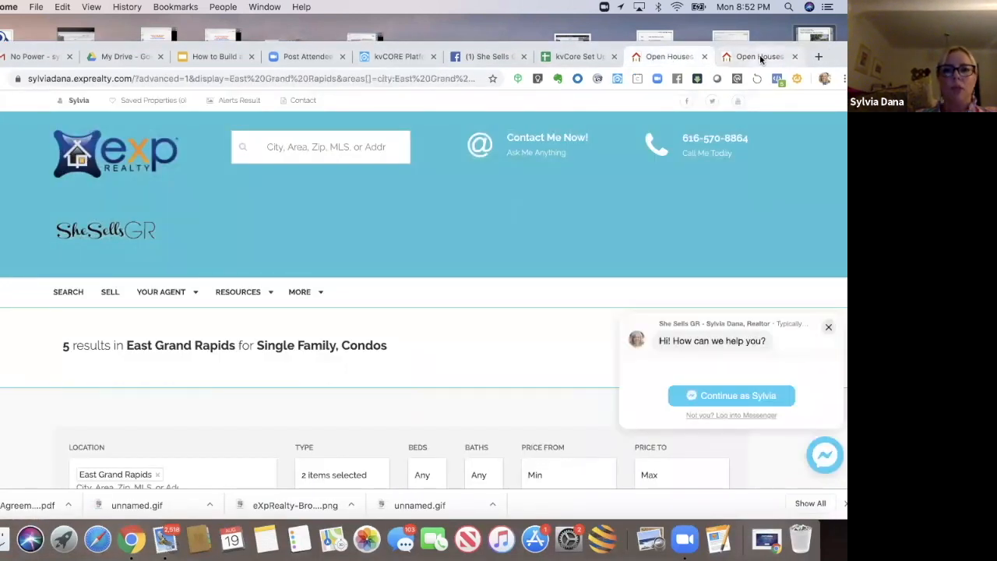
left_click(691, 61)
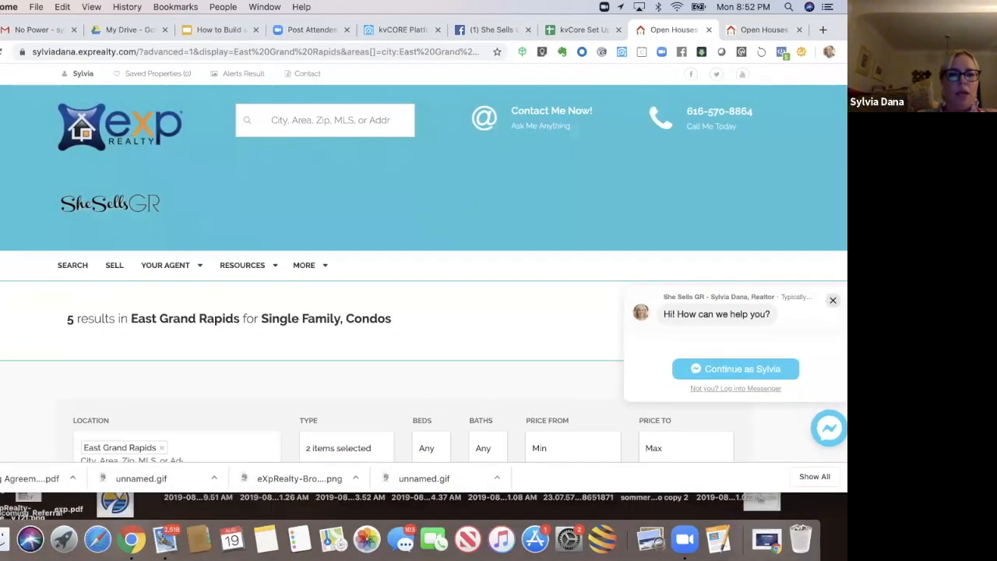
Step: Scroll through the East Grand Rapids open house results and open the details of the first condo listing
scroll(424, 265, "down", 4)
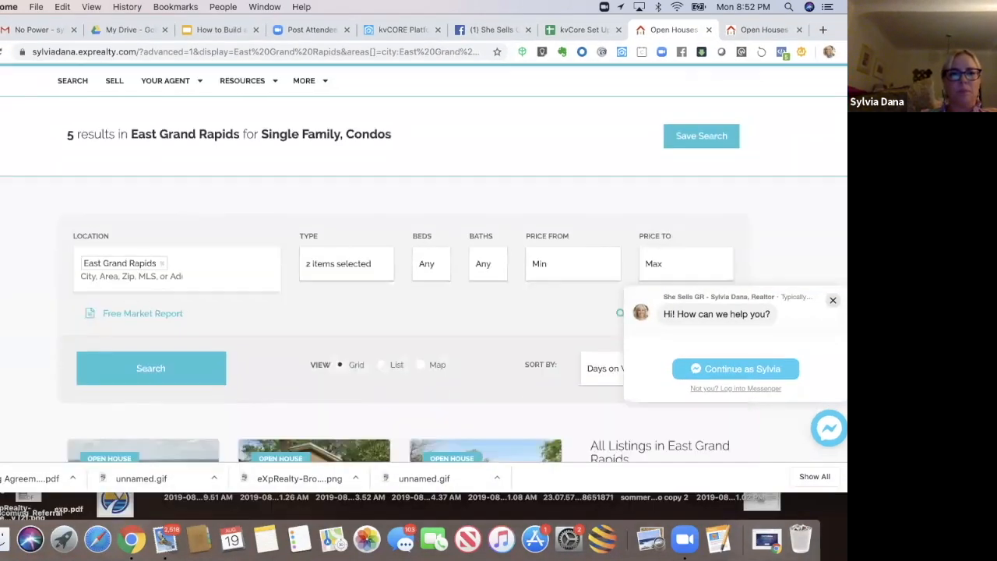
scroll(424, 265, "down", 3)
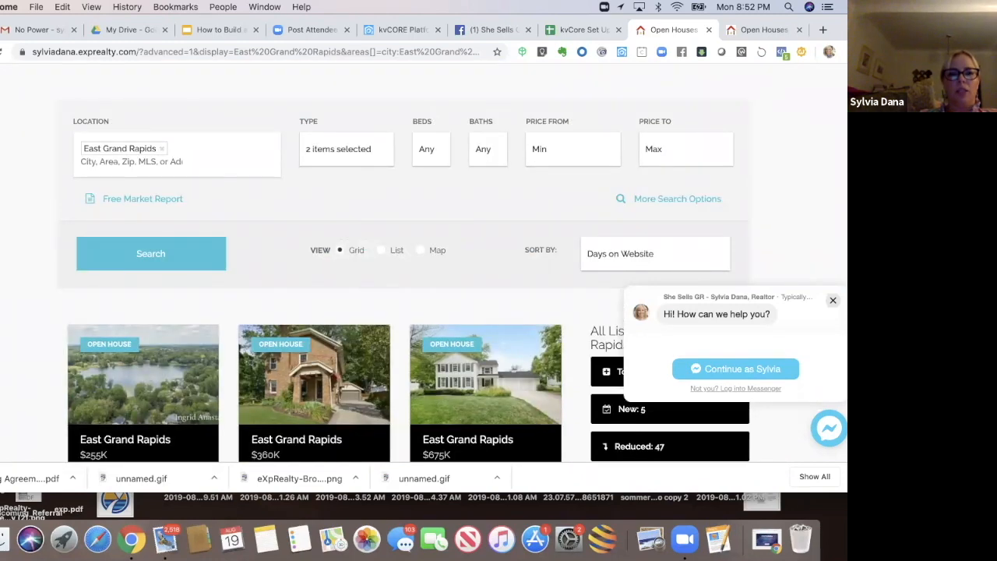
scroll(423, 265, "down", 4)
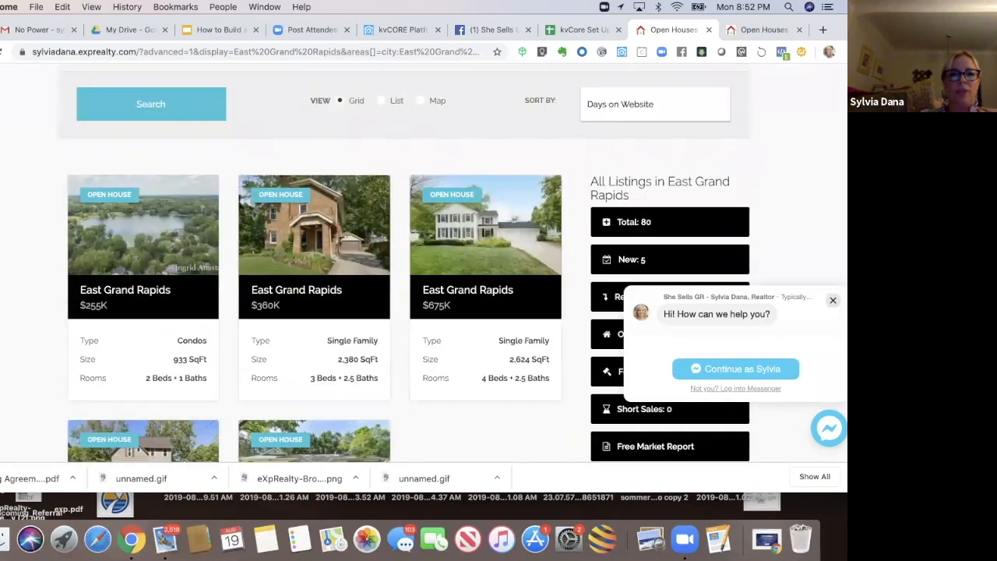
scroll(424, 265, "down", 1)
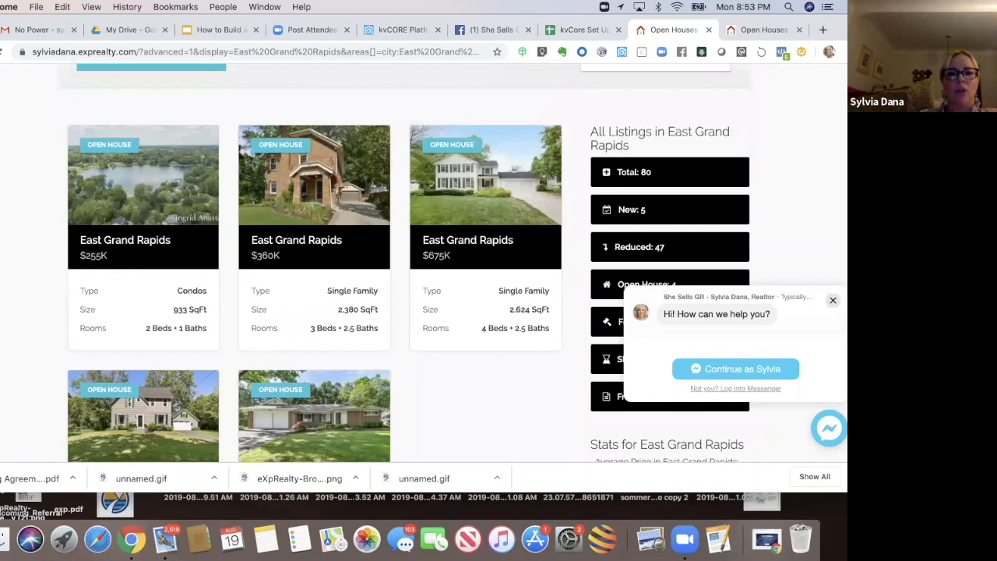
scroll(424, 265, "down", 1)
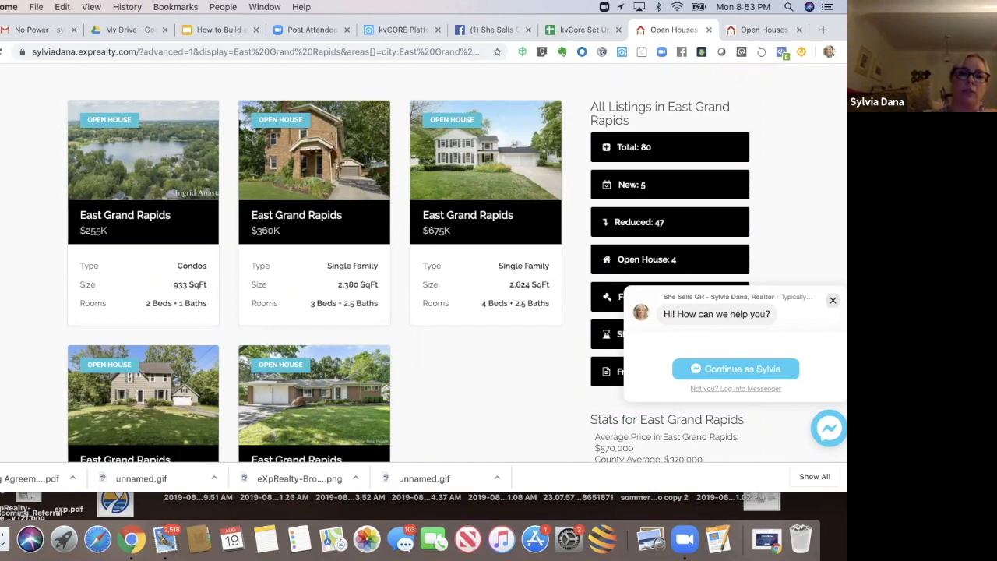
mouse_move(156, 183)
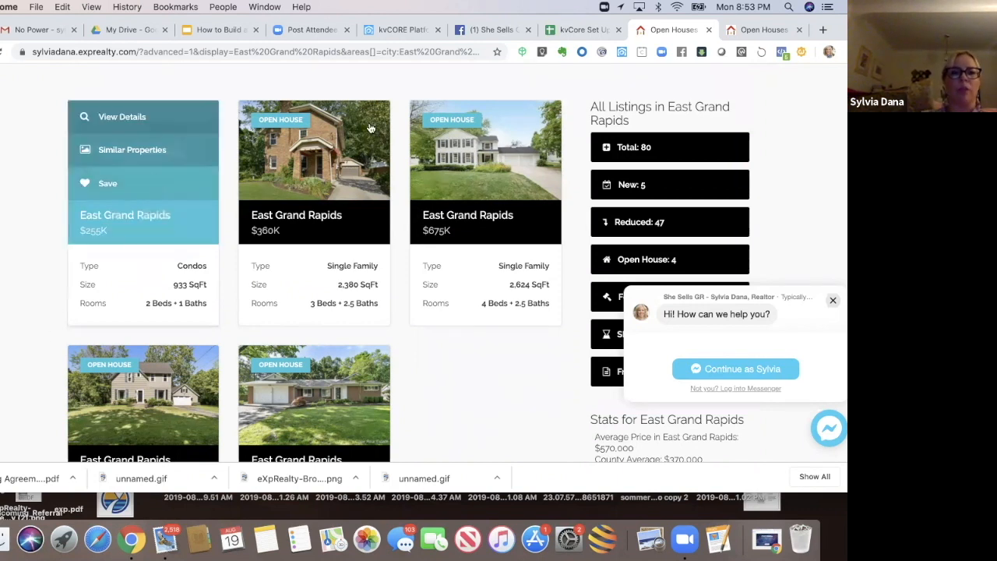
left_click(134, 118)
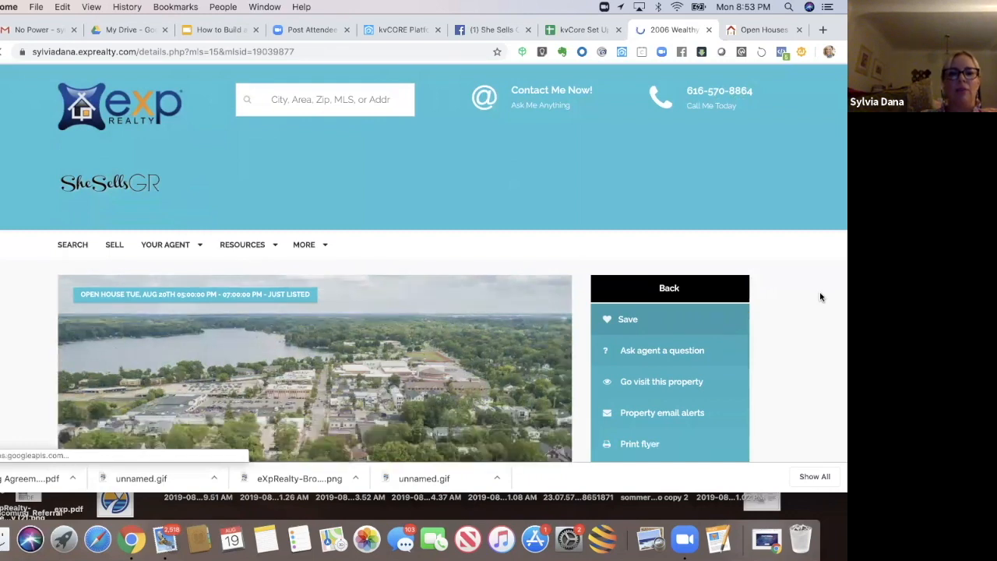
Step: Review the listing's detail page, including its open house banner, address, attributes and description
scroll(819, 296, "down", 3)
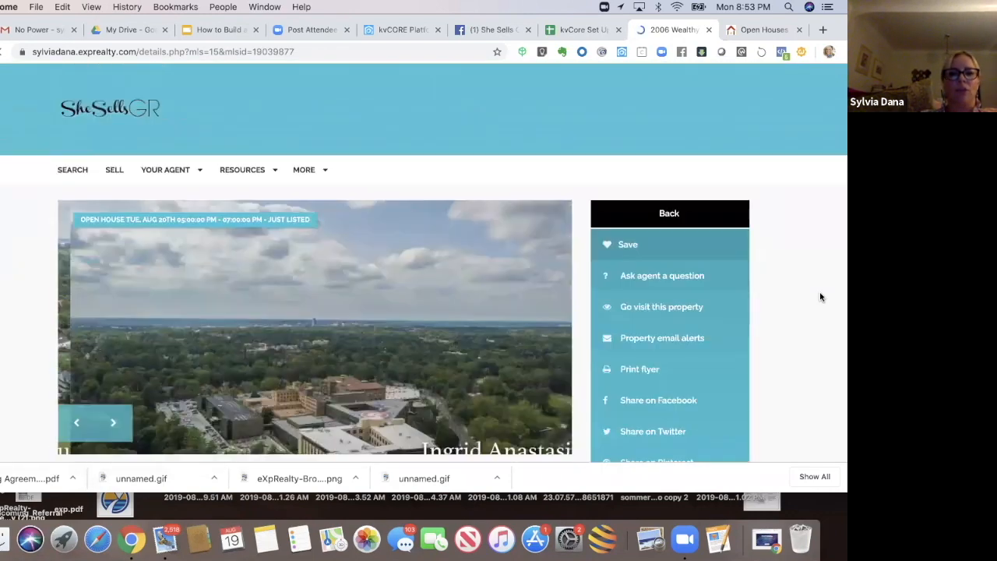
scroll(820, 296, "down", 2)
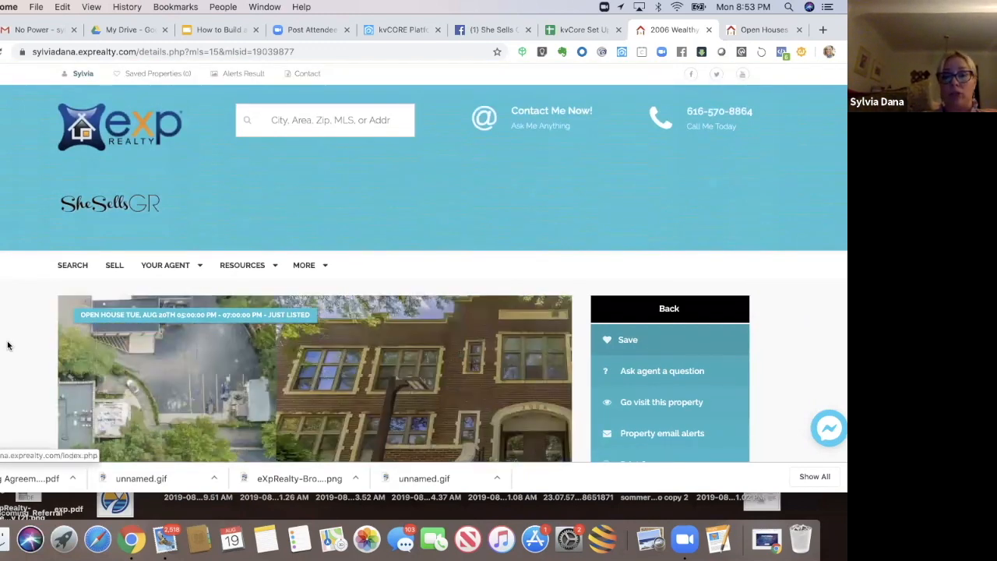
scroll(8, 345, "down", 2)
scroll(8, 346, "down", 3)
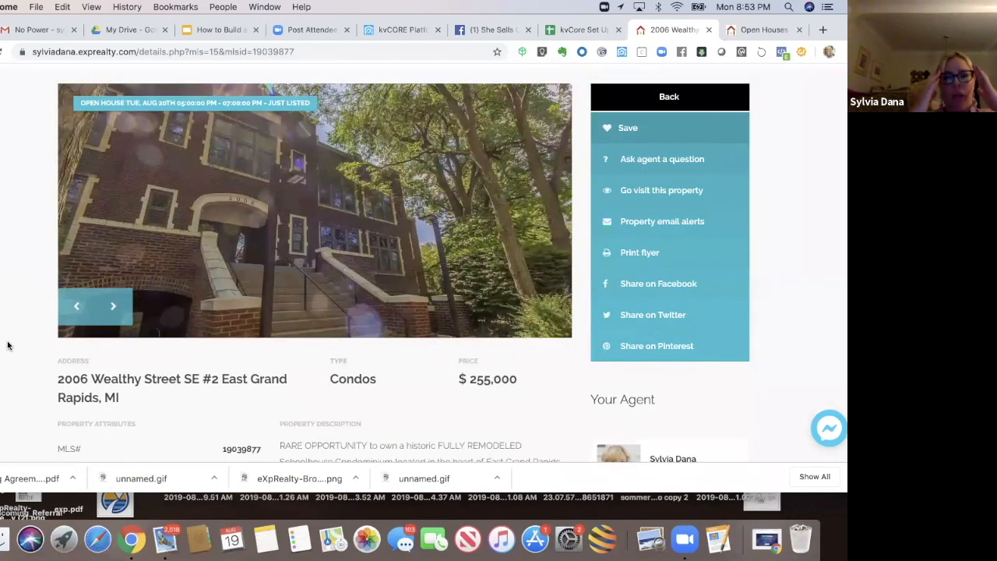
scroll(8, 345, "down", 1)
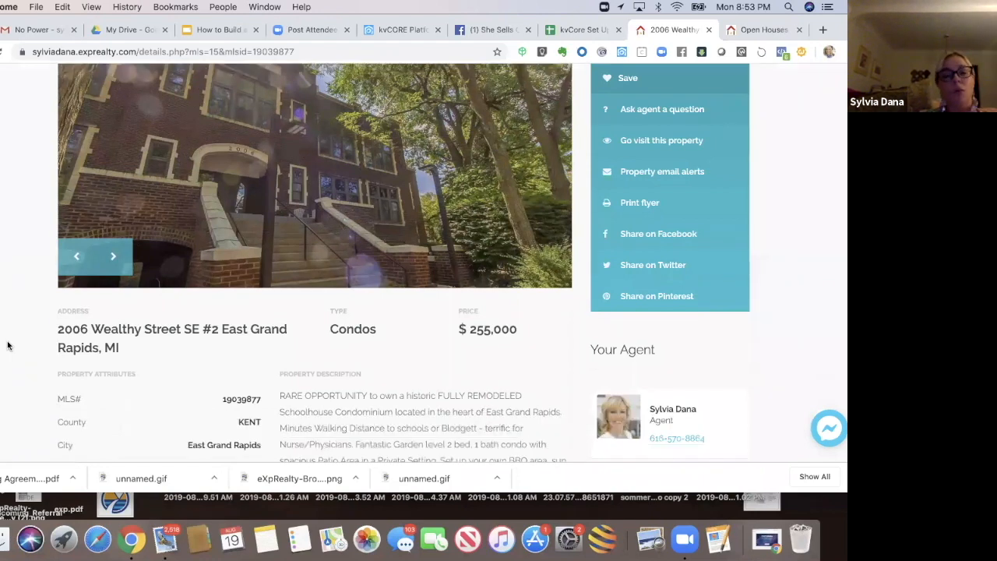
scroll(8, 345, "down", 1)
scroll(8, 345, "down", 2)
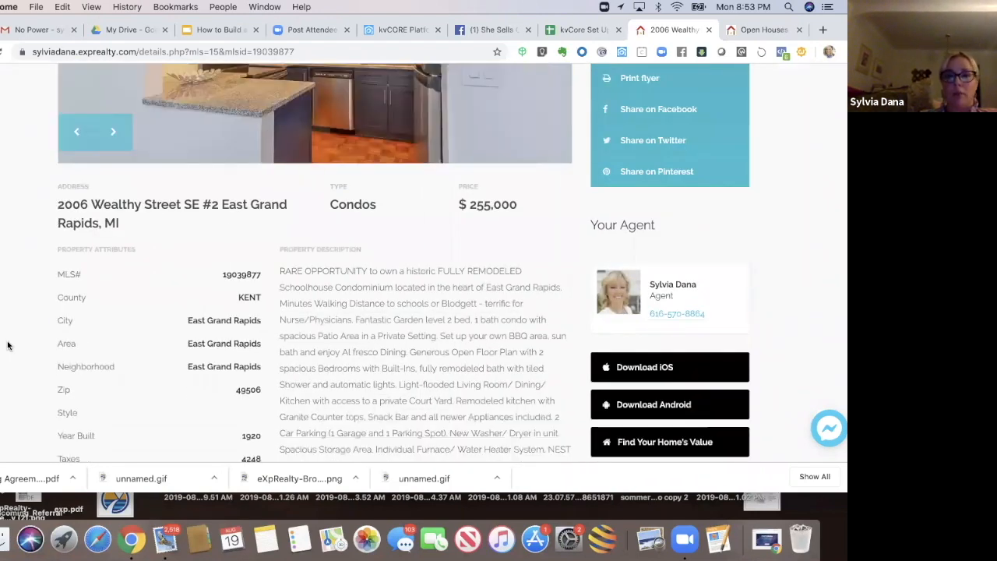
scroll(7, 345, "down", 3)
scroll(8, 345, "up", 5)
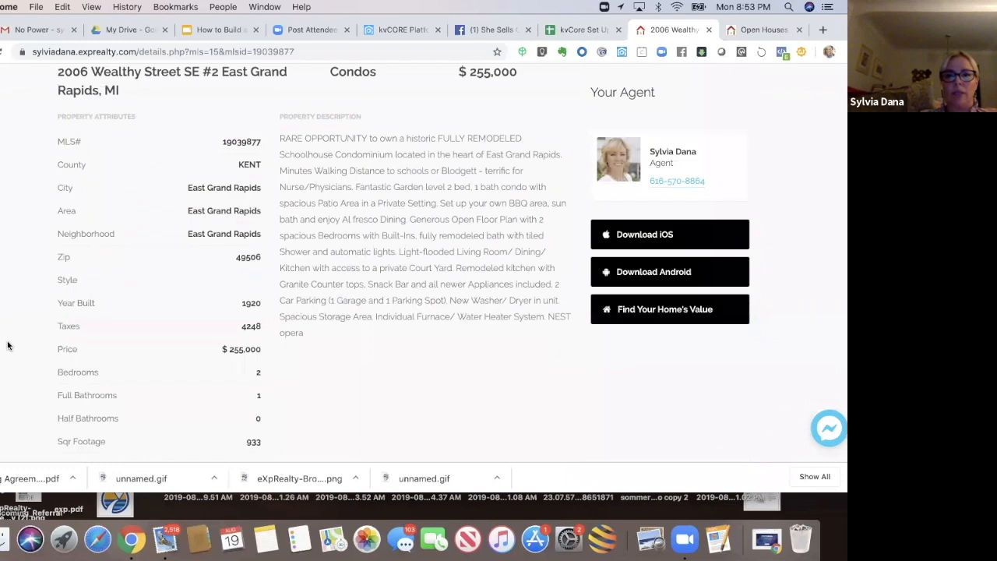
scroll(8, 345, "up", 4)
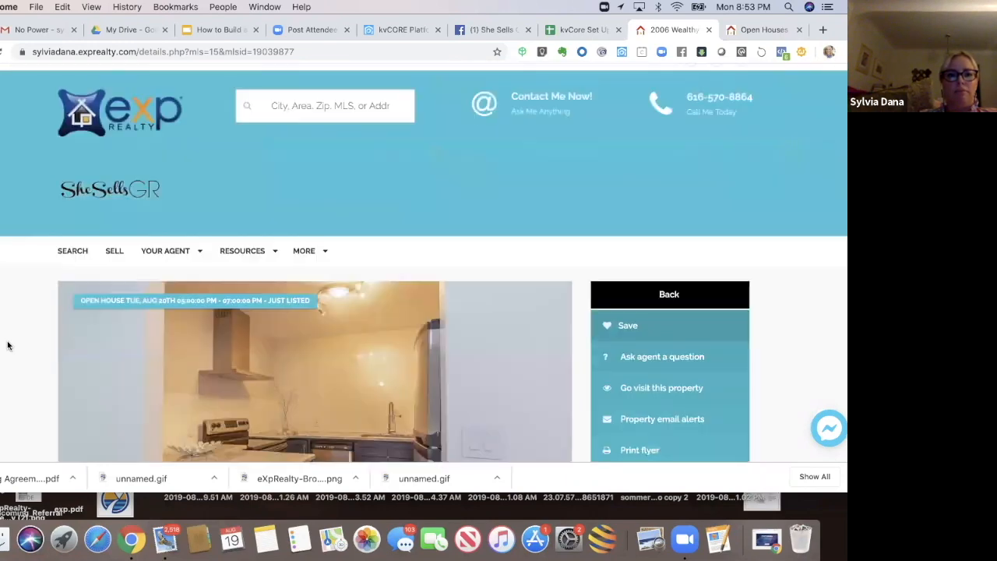
scroll(8, 345, "down", 4)
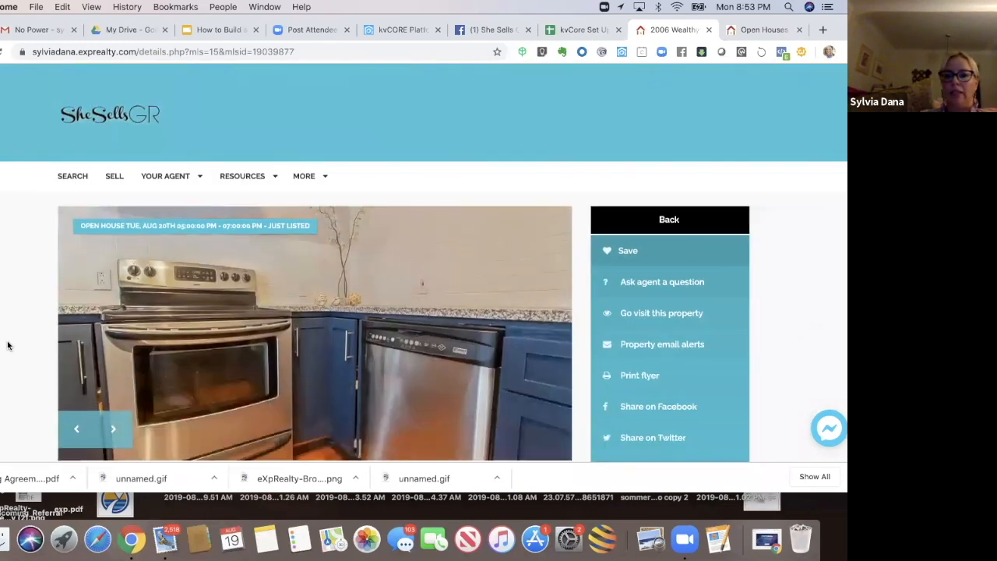
scroll(8, 345, "down", 4)
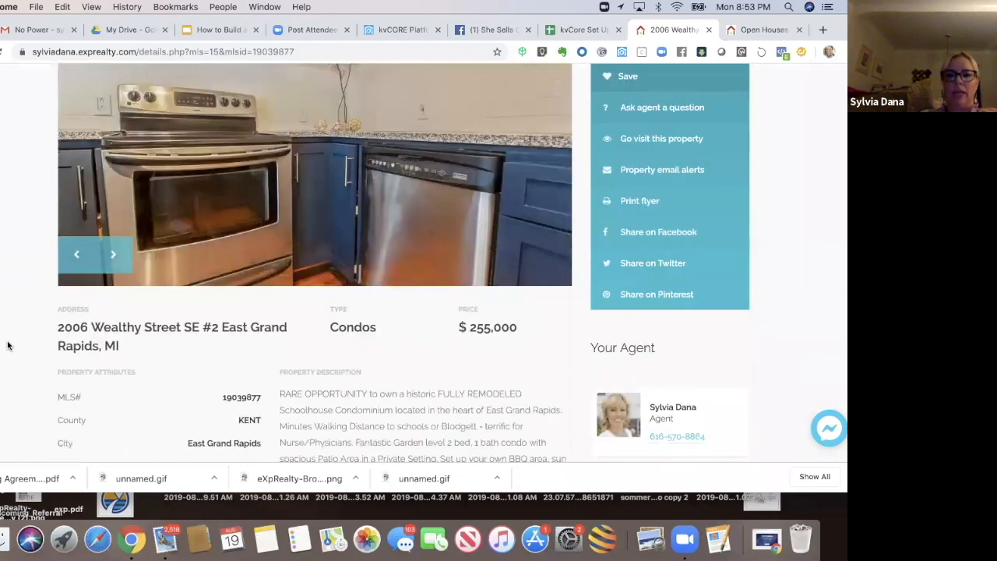
scroll(8, 345, "down", 1)
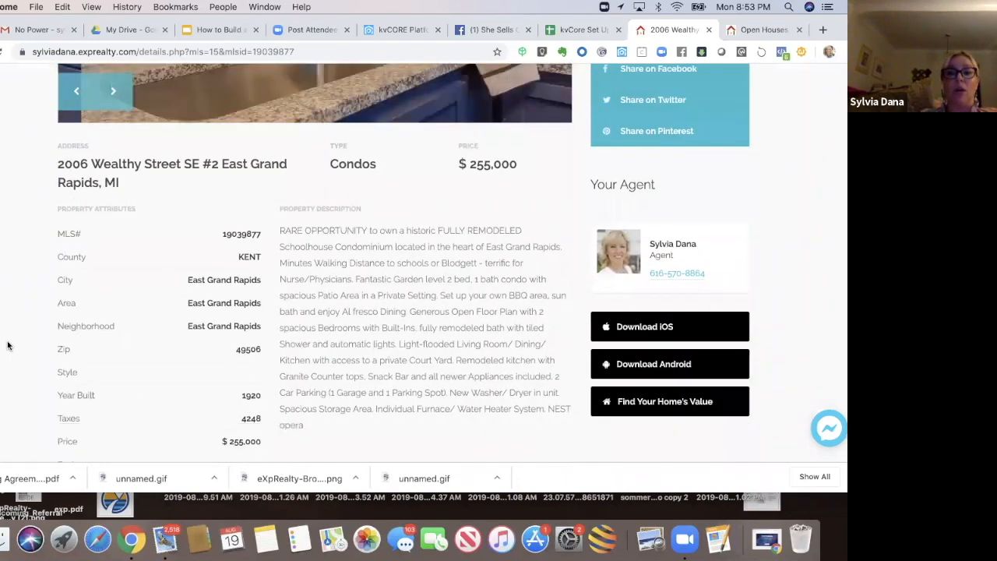
scroll(8, 345, "up", 4)
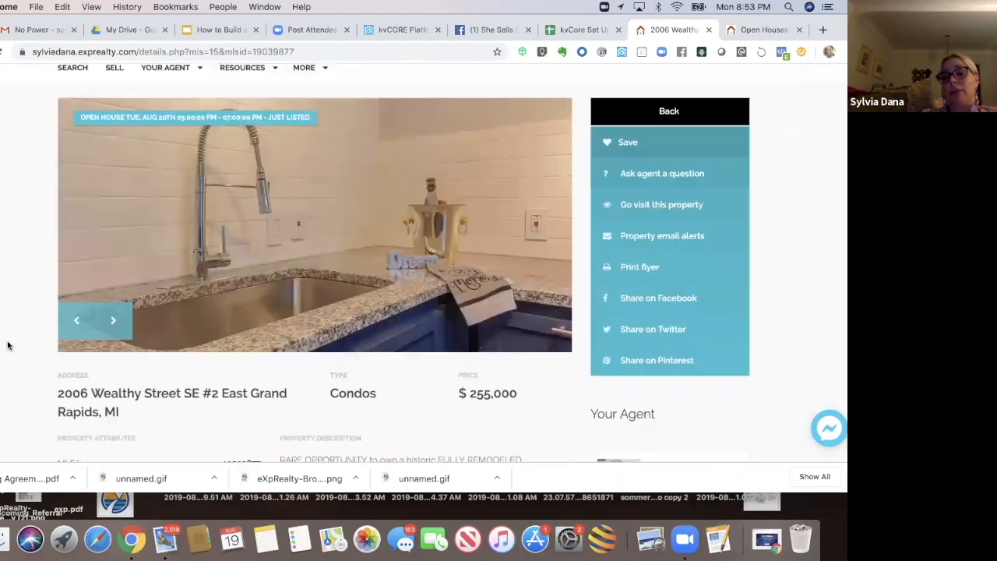
scroll(8, 345, "up", 3)
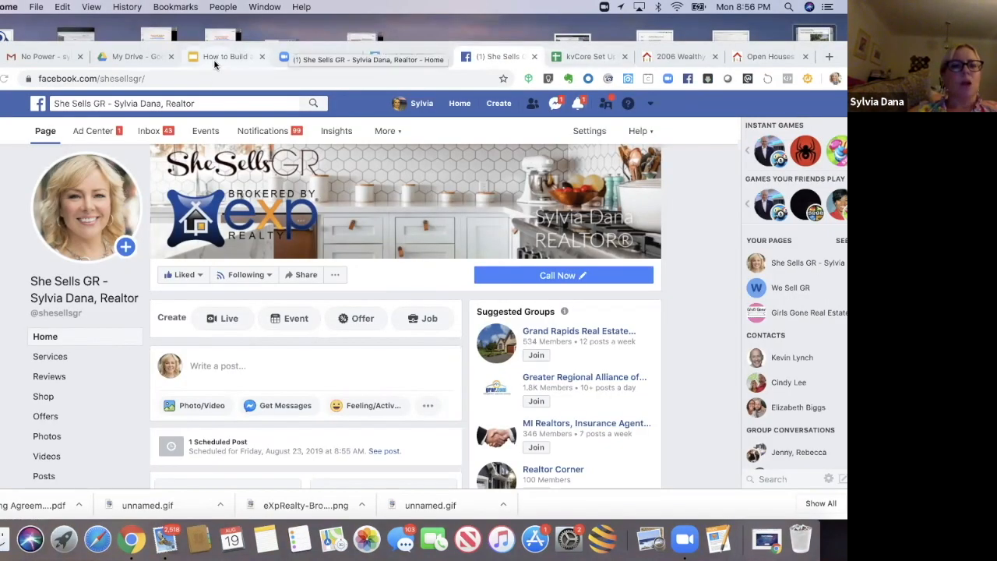
Step: Return to the kvCORE squeeze page builder and remove the East Grand Rapids area from the search criteria
left_click(222, 56)
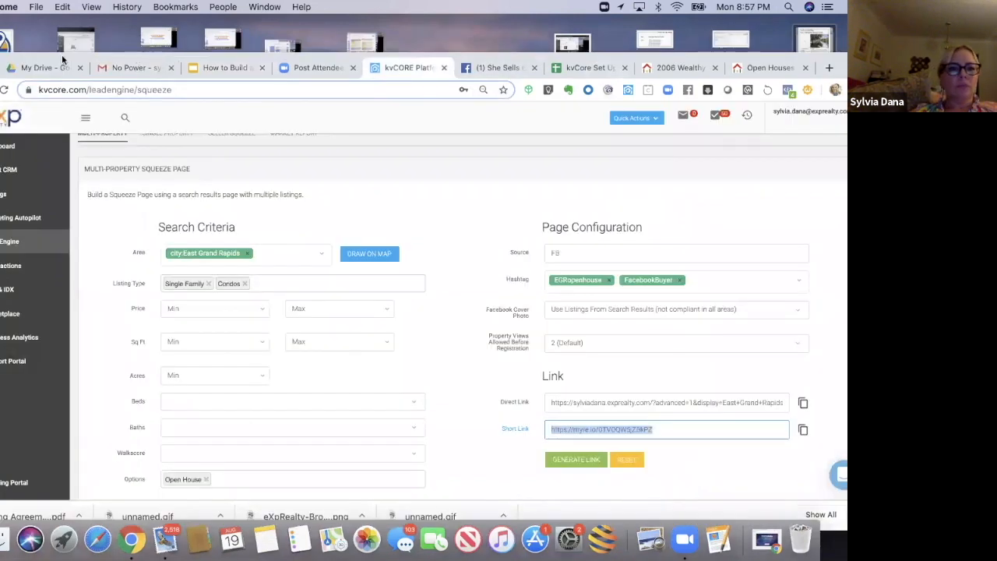
left_click_drag(62, 53, 62, 42)
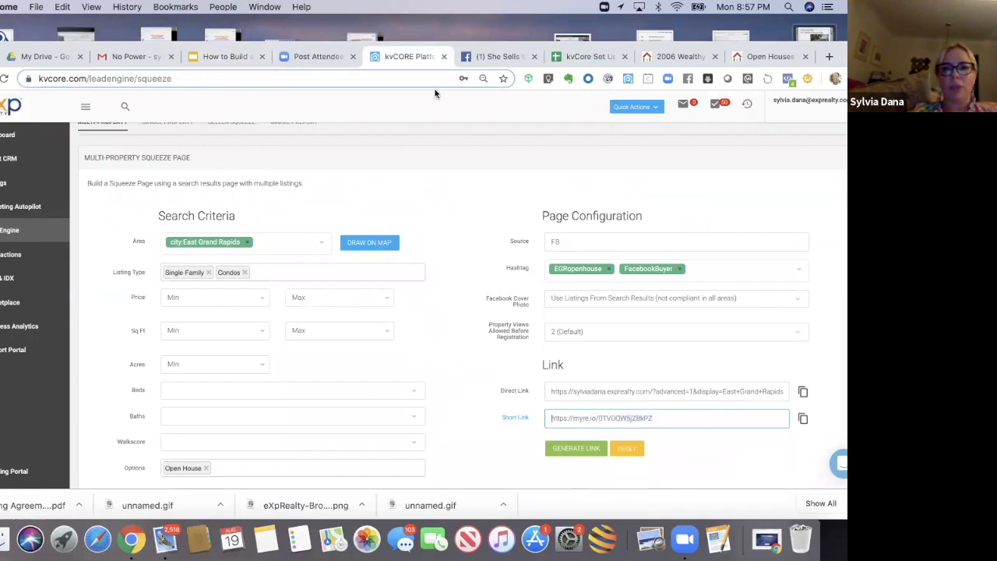
scroll(246, 288, "up", 2)
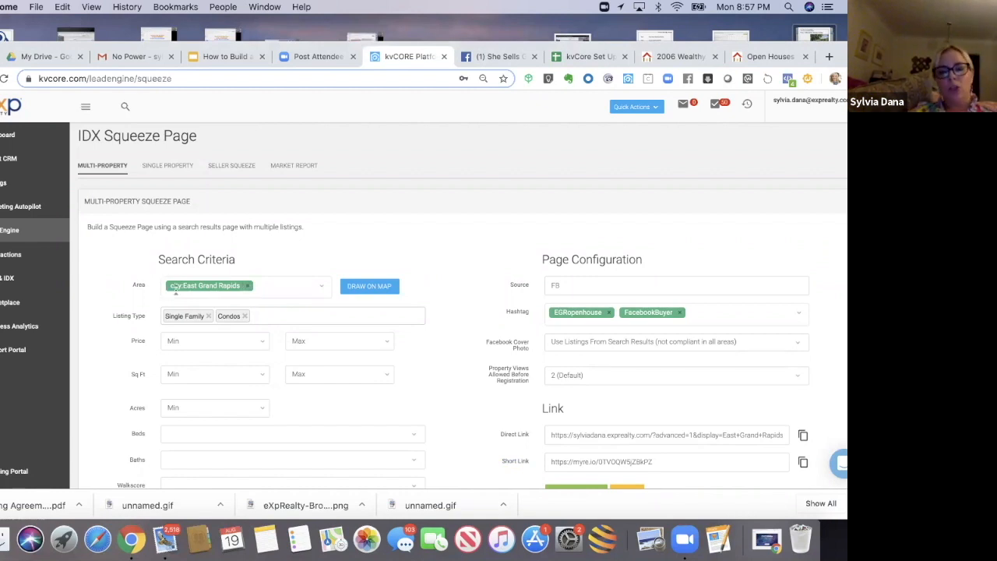
left_click(249, 285)
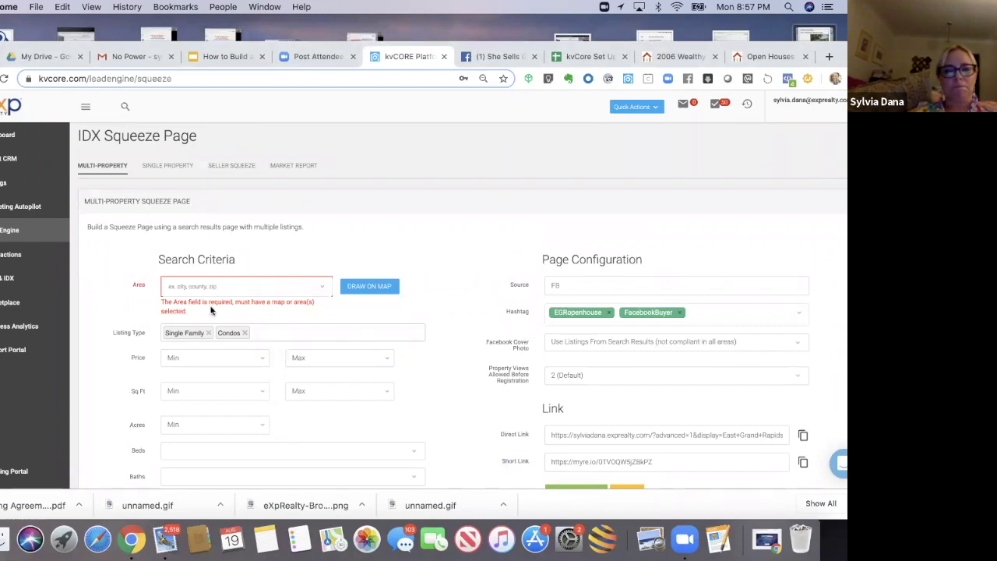
Step: Draw a polygon search area around the Alger Heights neighbourhood of Grand Rapids on the map and apply it as the area
left_click(350, 287)
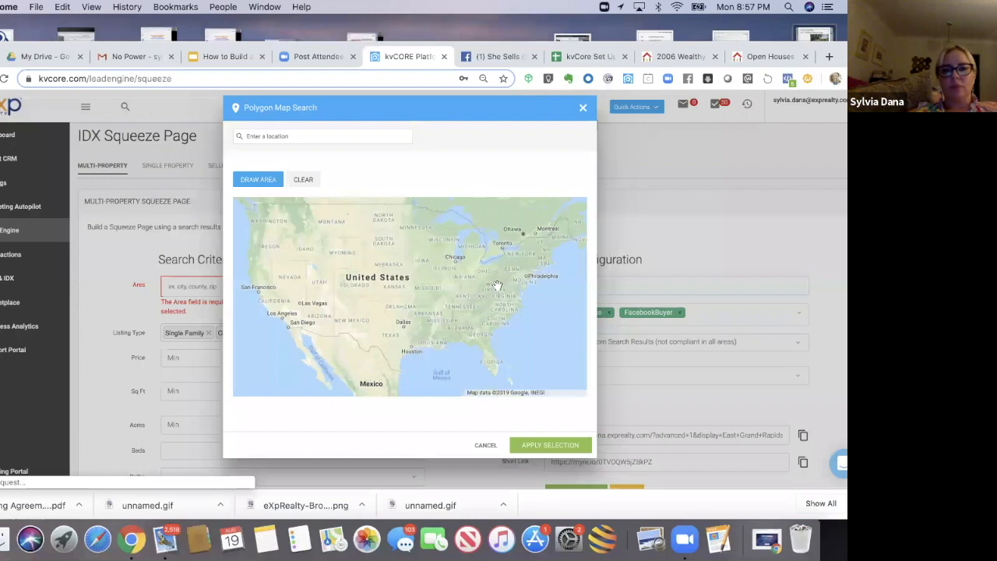
left_click(572, 354)
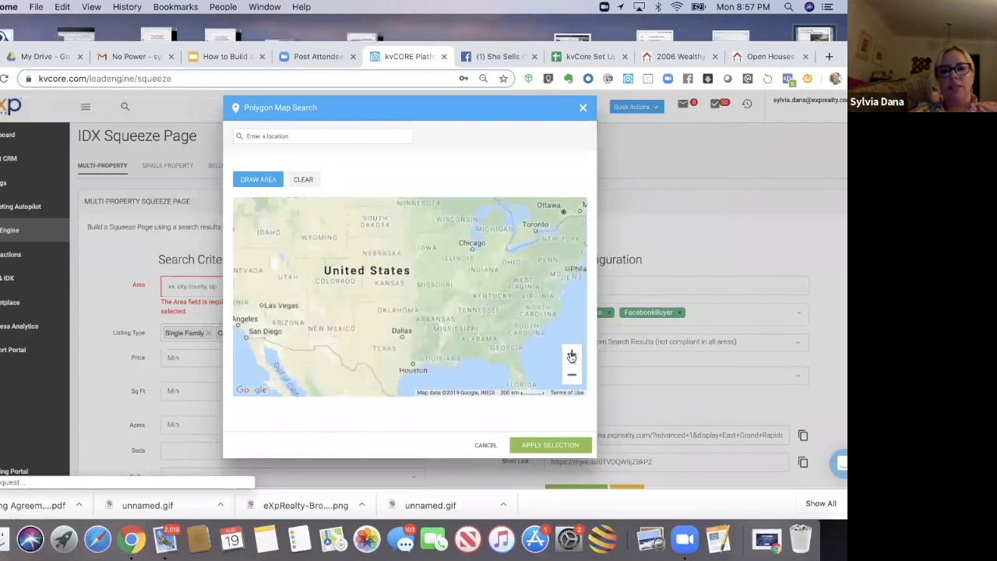
left_click(571, 354)
left_click_drag(403, 324, 304, 349)
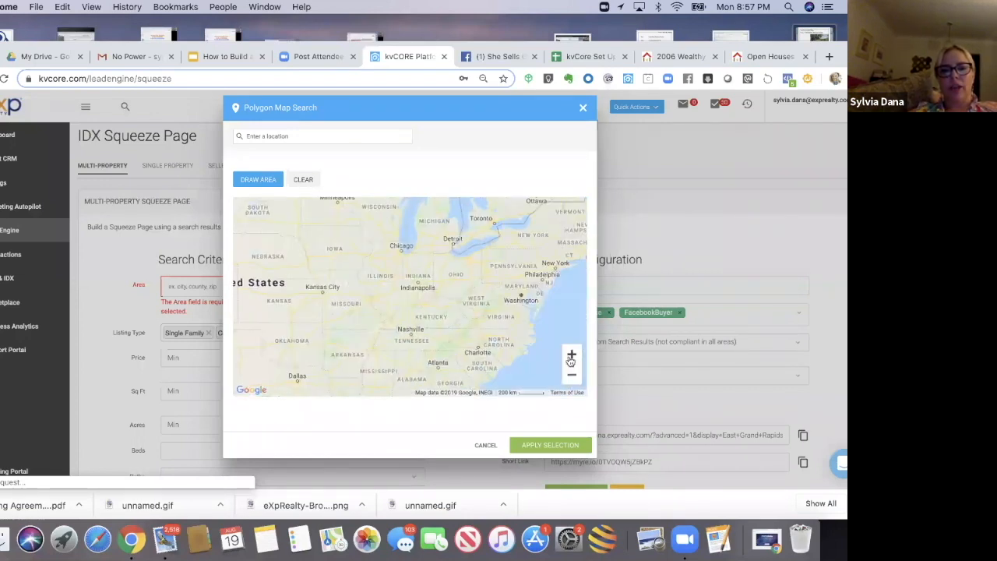
left_click(571, 356)
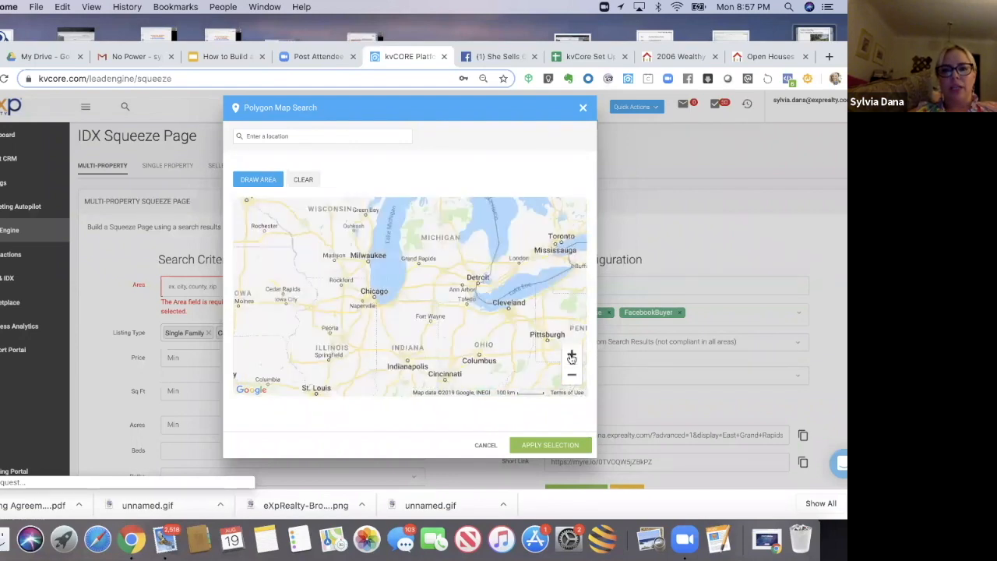
left_click(572, 356)
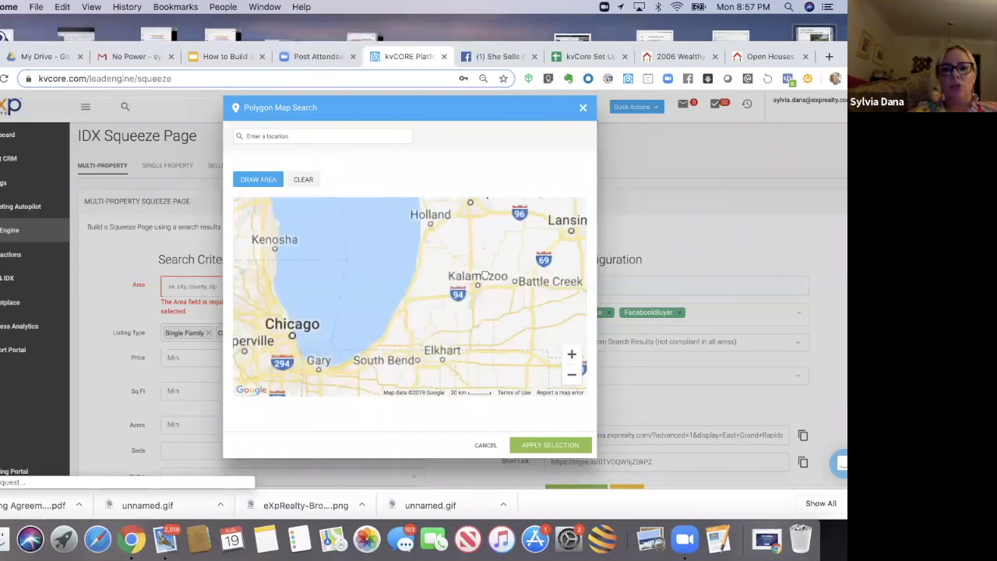
left_click_drag(485, 273, 464, 343)
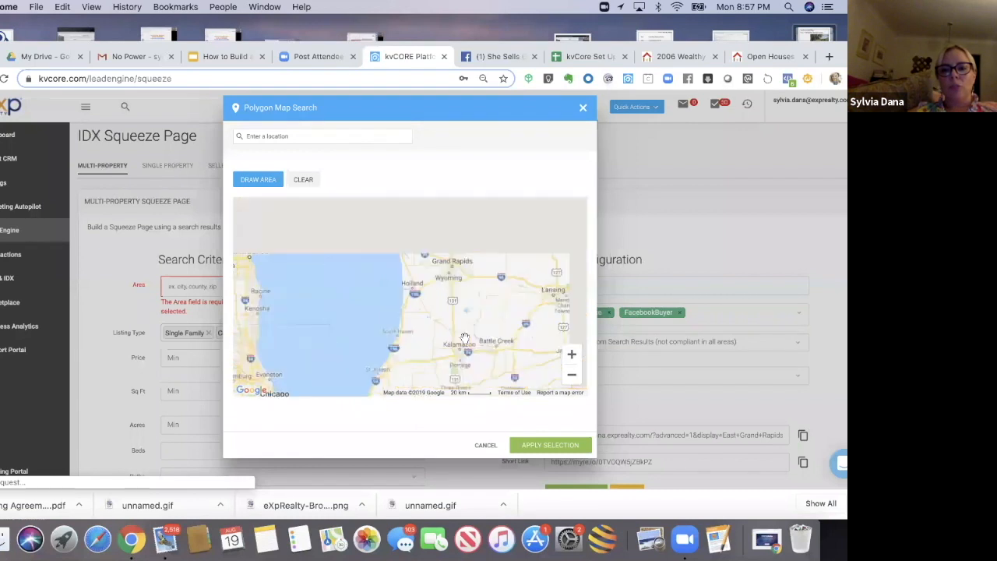
left_click(572, 356)
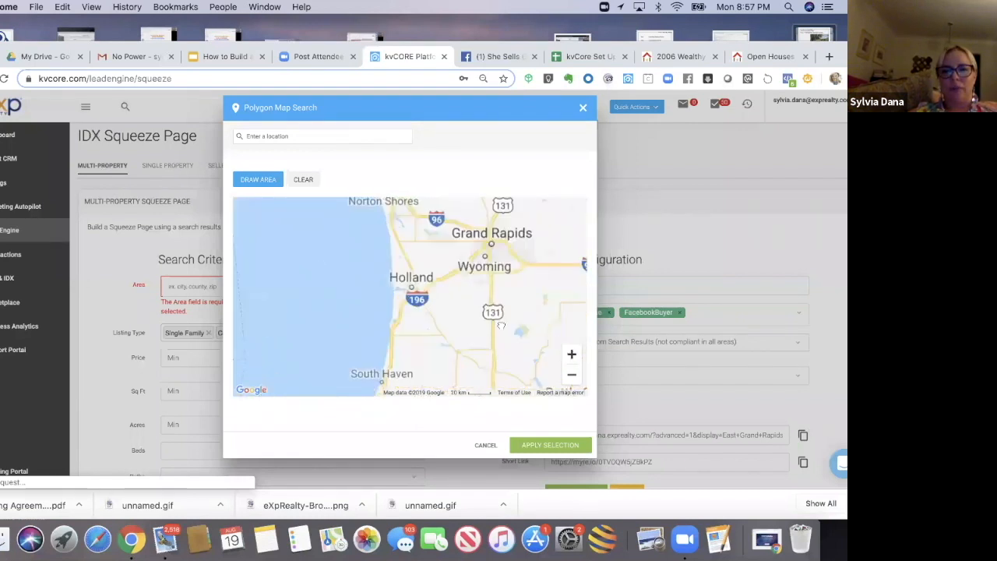
left_click(571, 356)
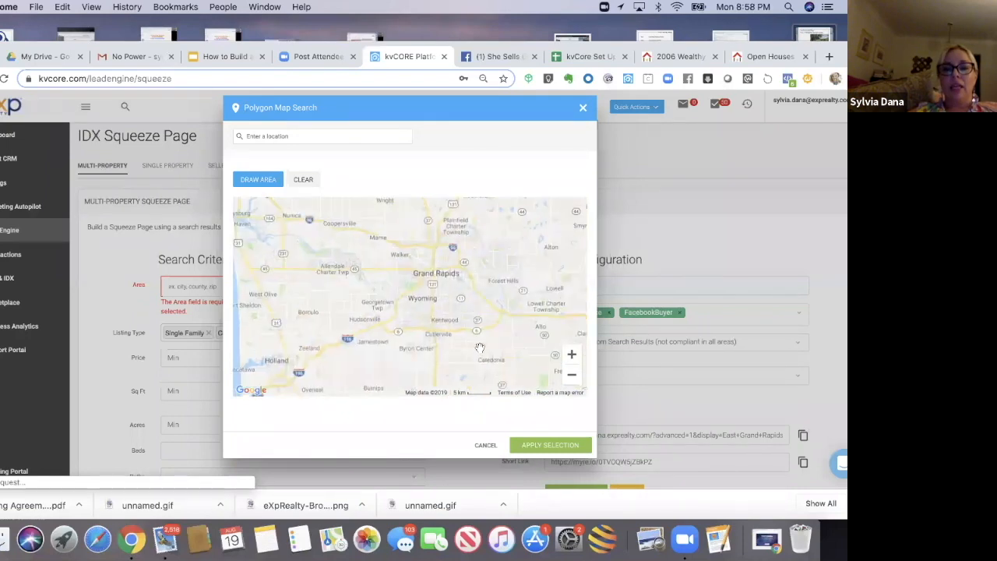
left_click(571, 355)
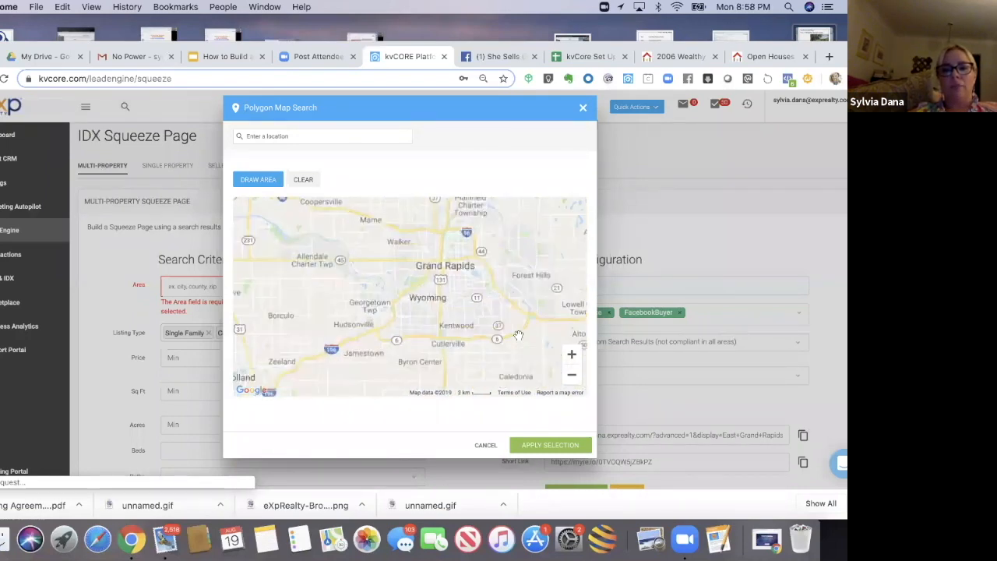
left_click(572, 356)
left_click(574, 356)
left_click_drag(532, 296, 432, 383)
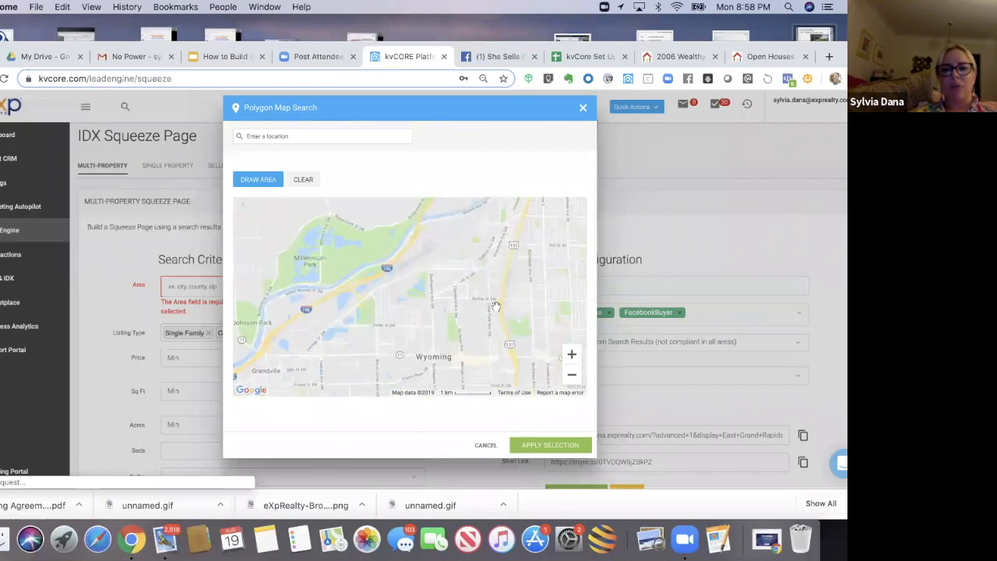
left_click_drag(496, 306, 442, 362)
left_click_drag(514, 270, 439, 364)
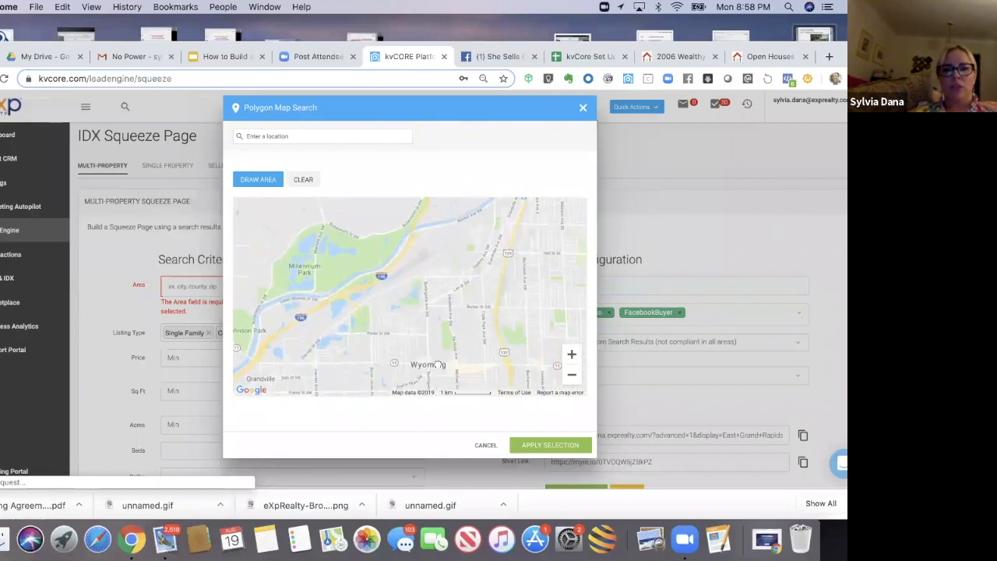
left_click(575, 358)
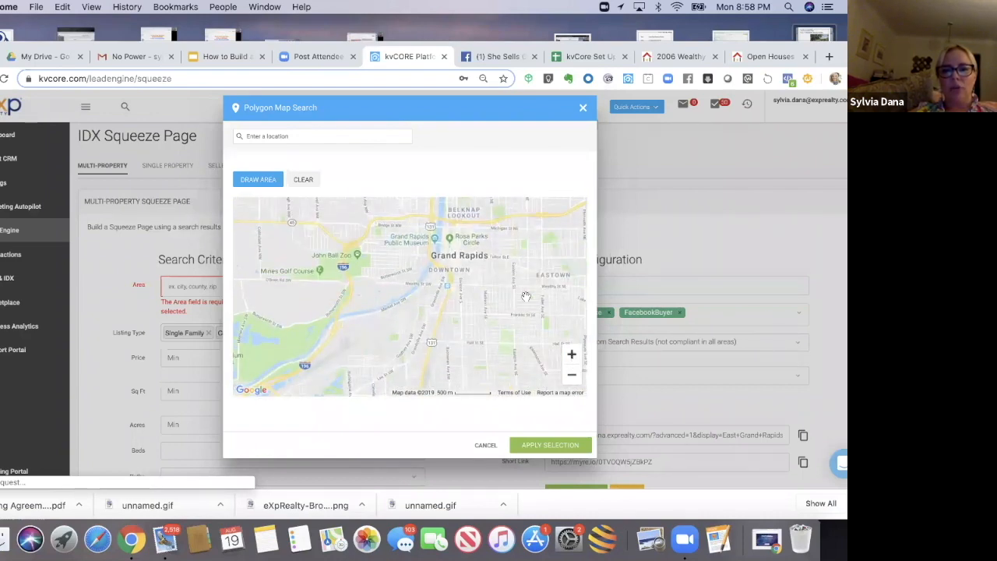
left_click_drag(525, 296, 475, 333)
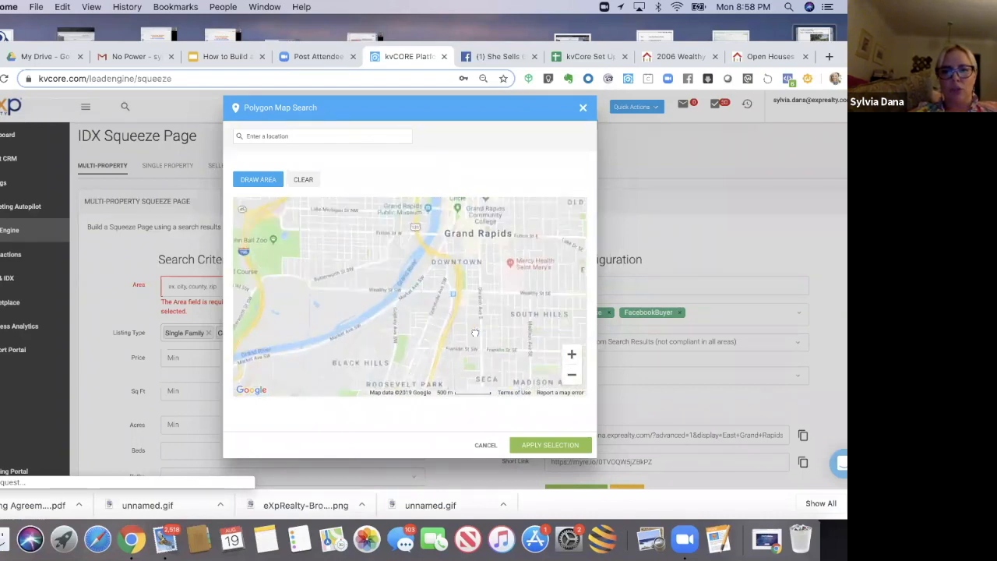
left_click(573, 355)
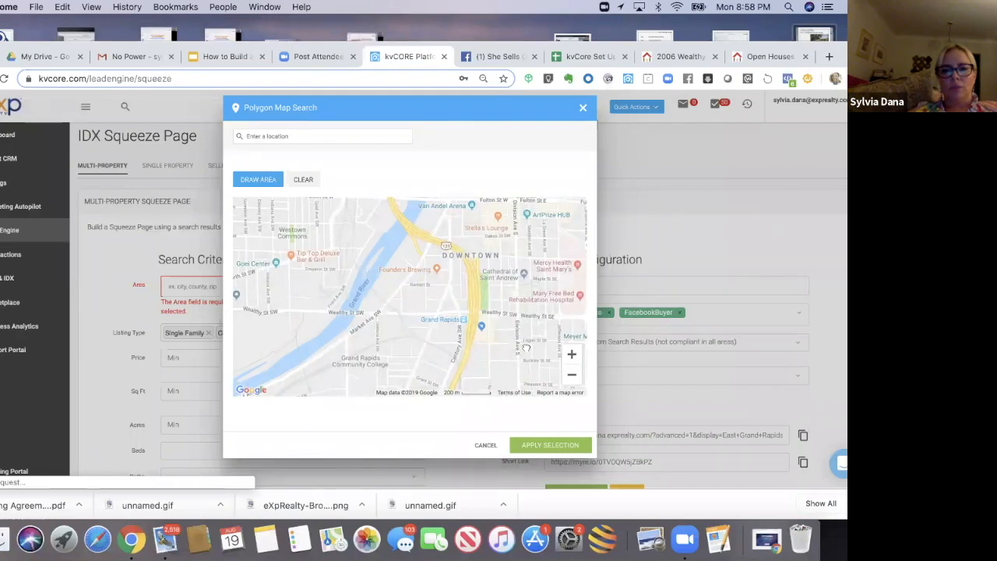
left_click_drag(526, 347, 349, 366)
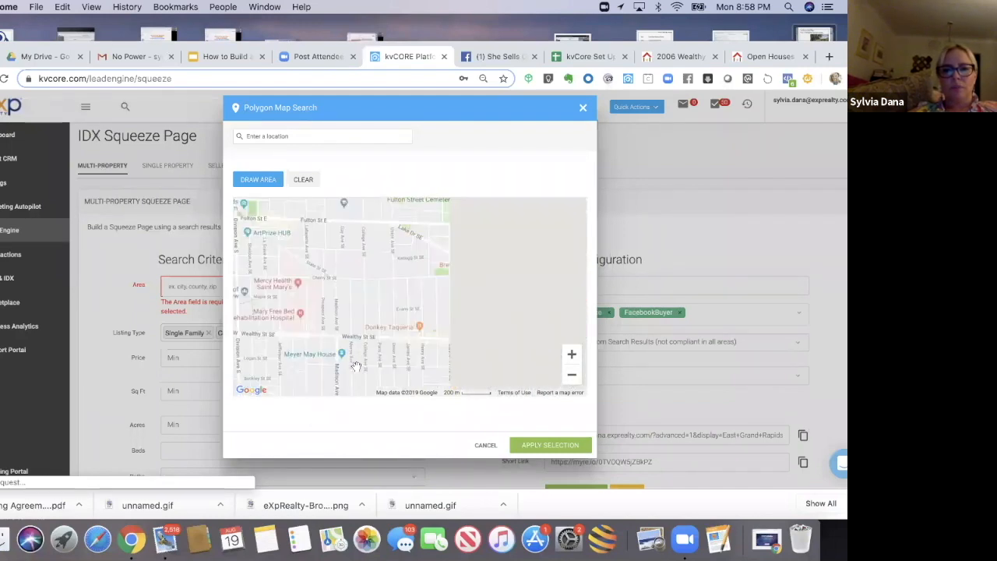
left_click(570, 378)
left_click_drag(472, 343, 445, 341)
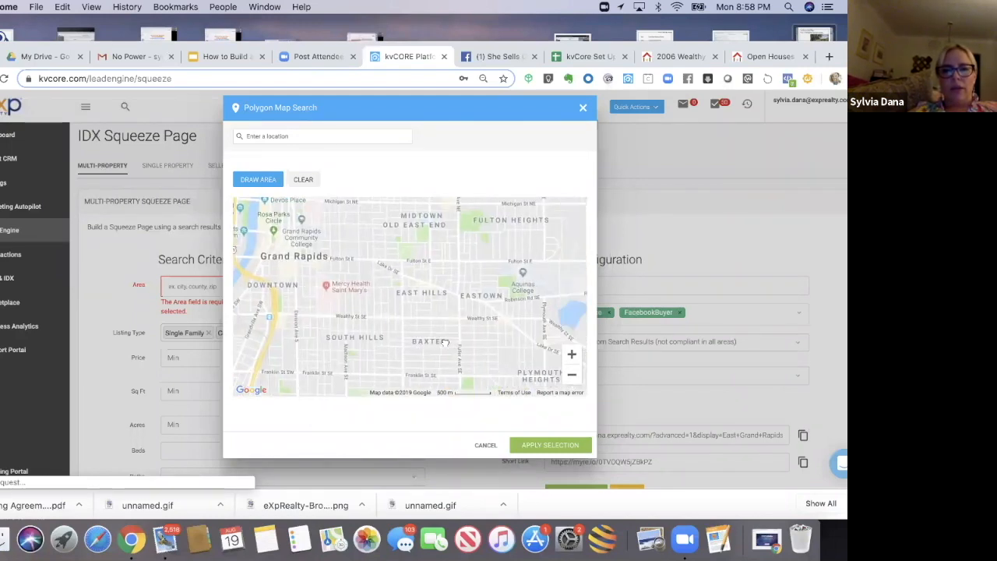
left_click_drag(481, 298, 454, 260)
left_click_drag(445, 333, 487, 277)
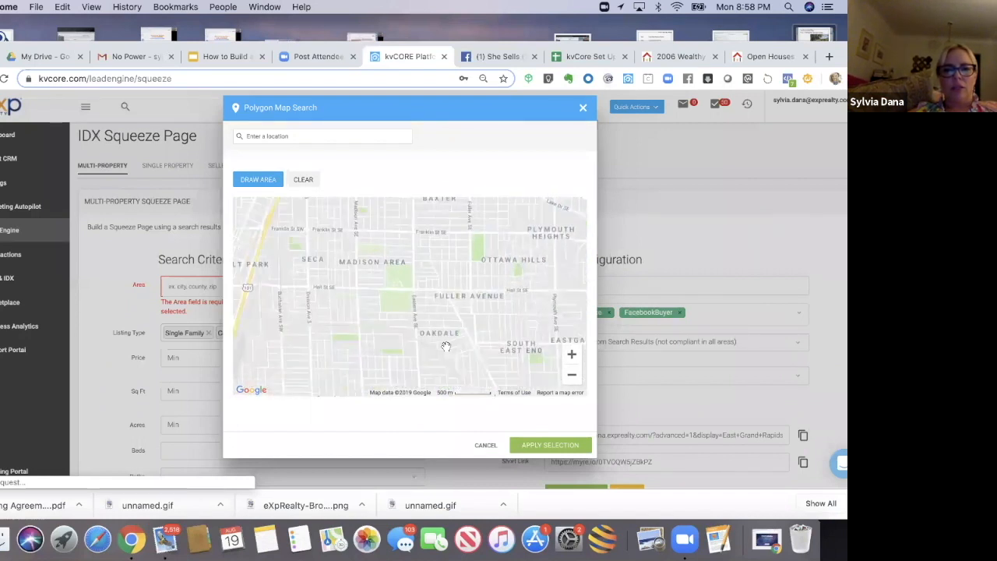
left_click_drag(446, 347, 451, 279)
left_click_drag(450, 377, 400, 324)
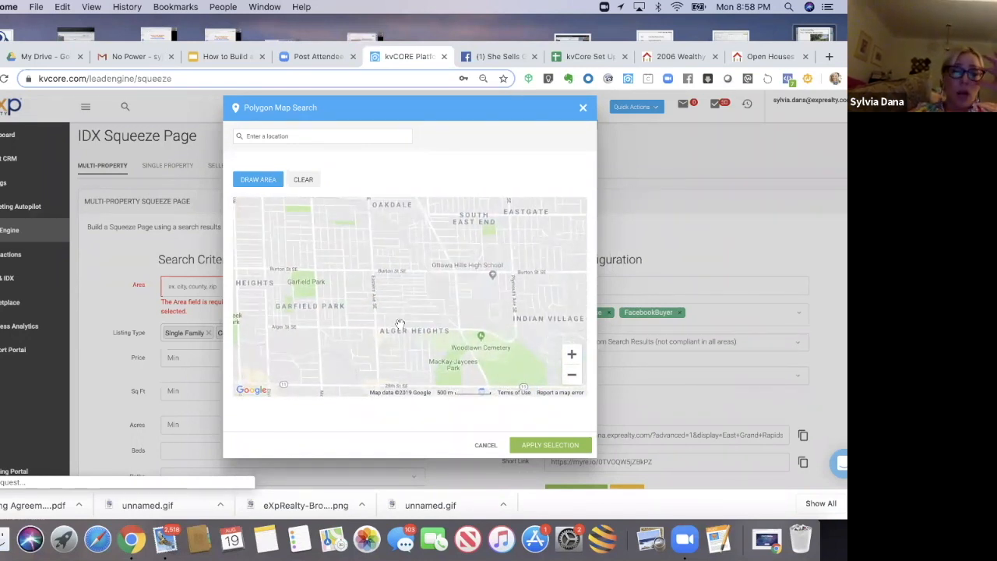
left_click_drag(435, 298, 436, 274)
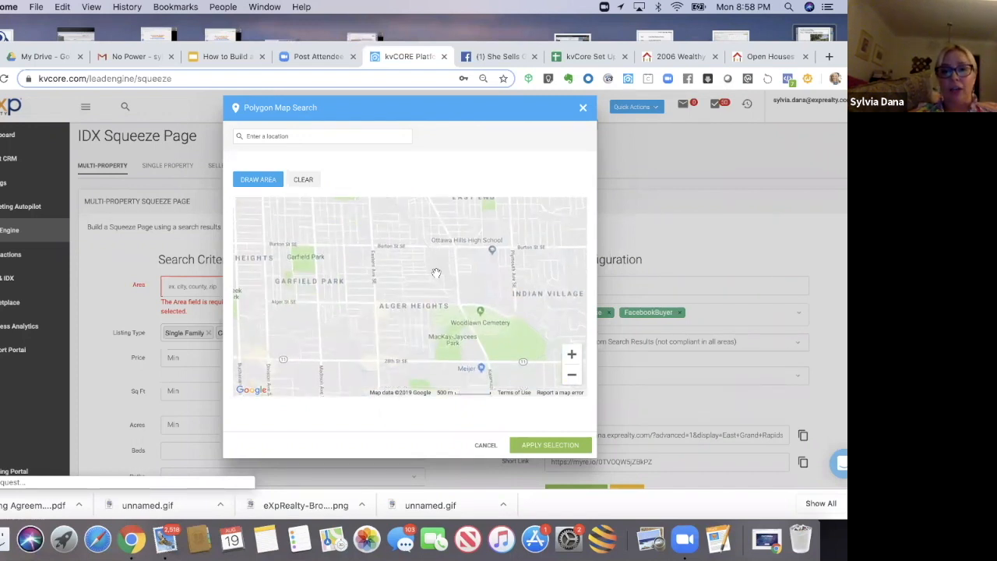
left_click(272, 183)
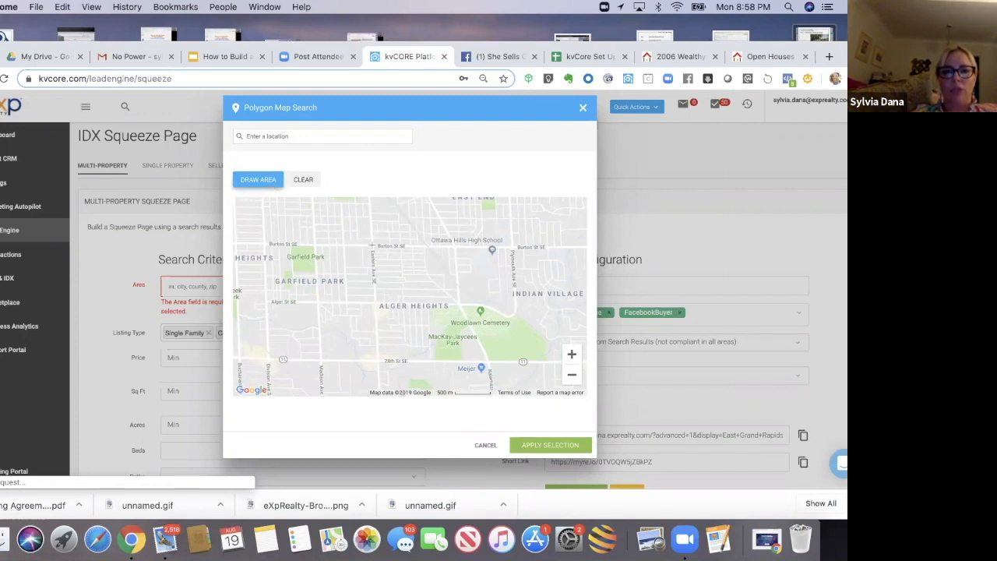
mouse_move(375, 310)
left_mouse_down()
mouse_move(378, 362)
mouse_move(486, 360)
mouse_move(461, 306)
left_mouse_up()
left_click(461, 305)
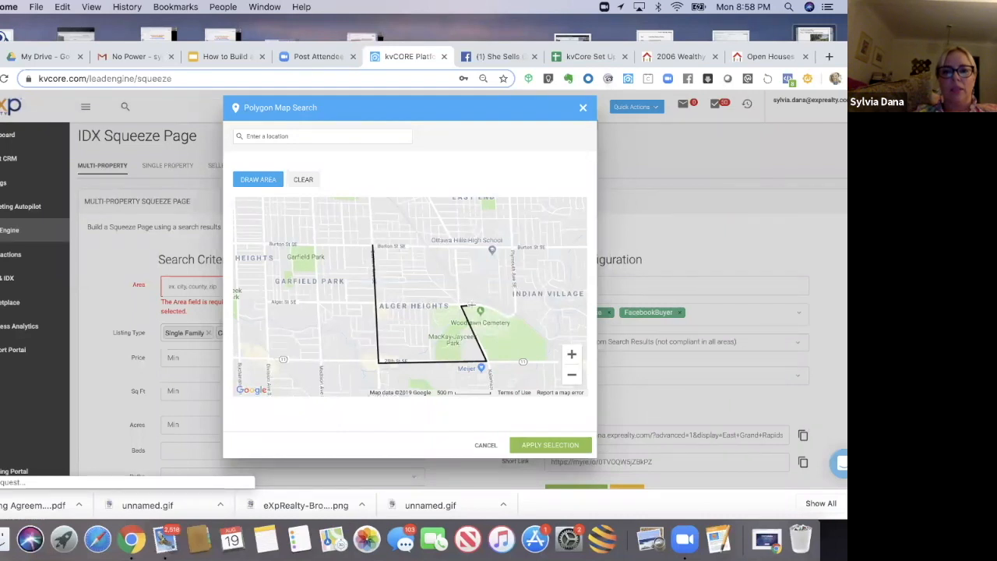
left_click(486, 278)
left_click(475, 246)
left_click(373, 248)
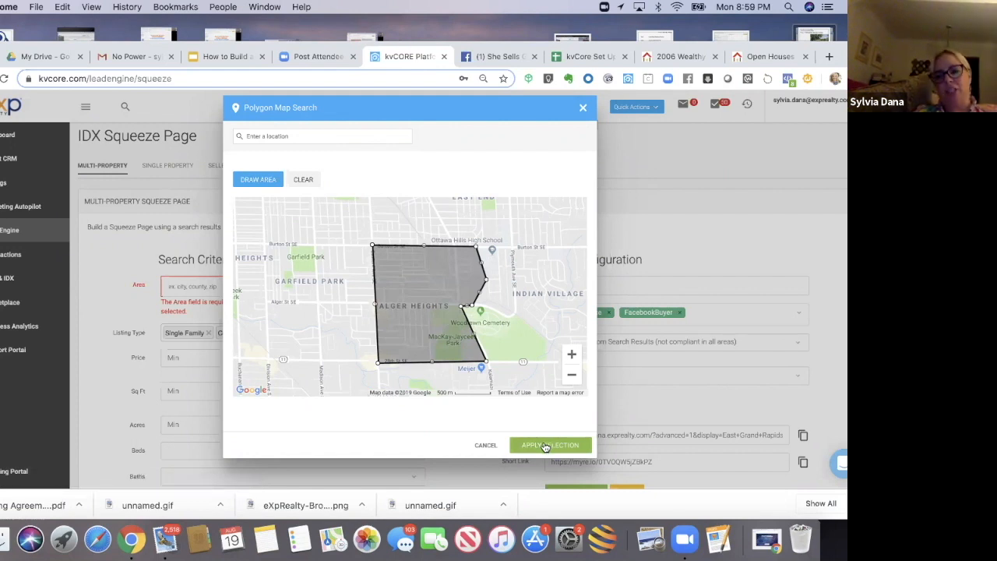
left_click(545, 445)
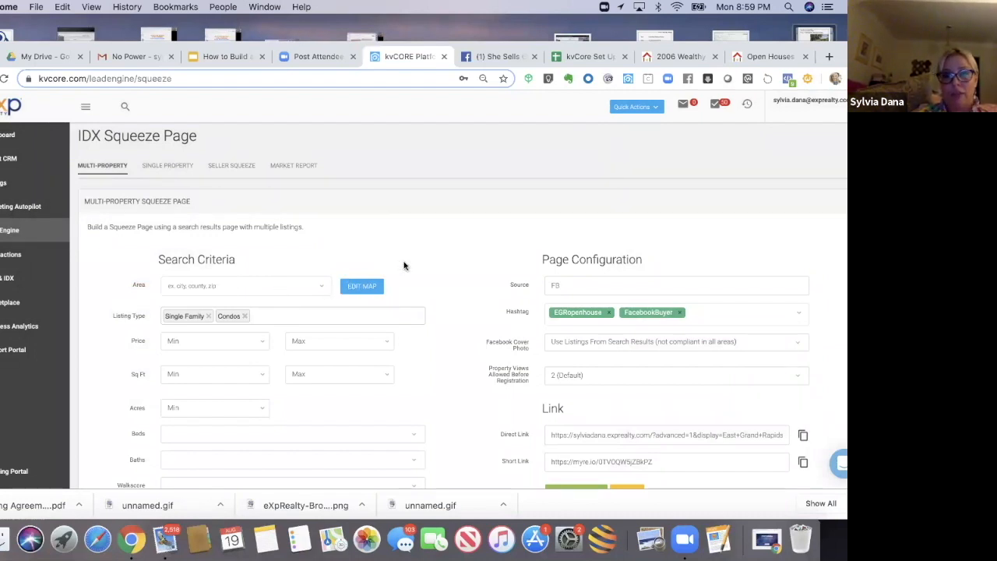
Step: Remove Condos from the listing types and Open House from the search options
scroll(403, 266, "down", 2)
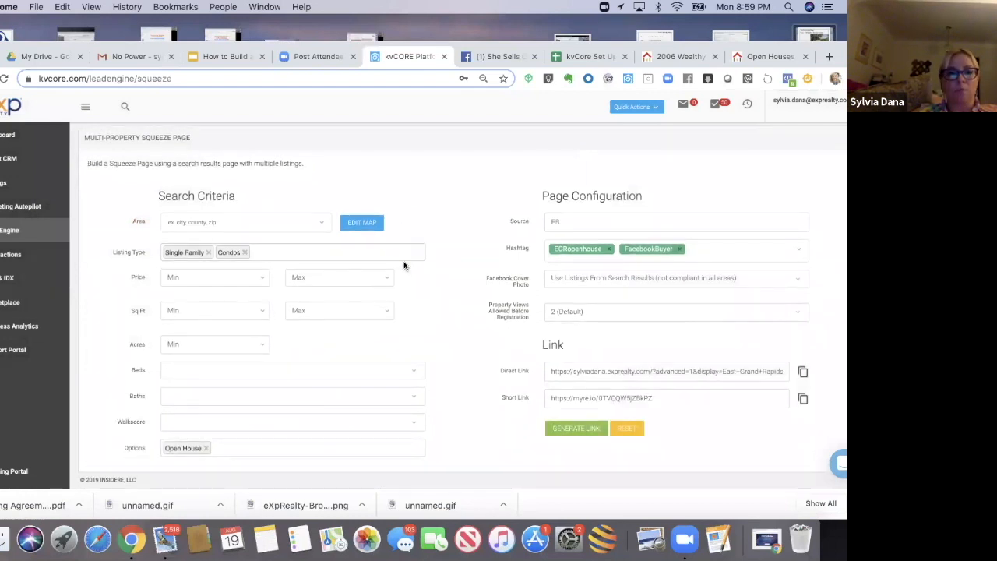
left_click(245, 253)
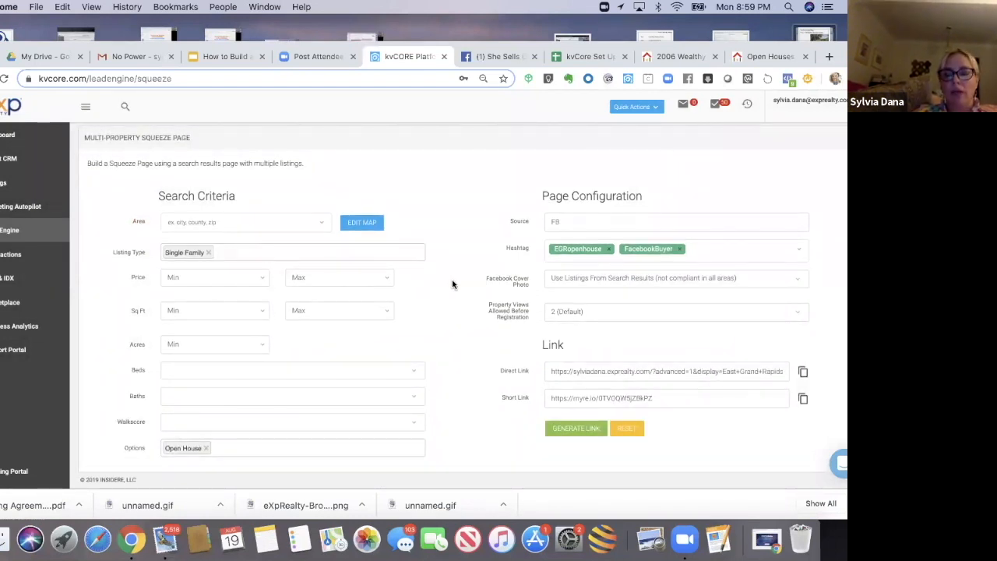
left_click(206, 448)
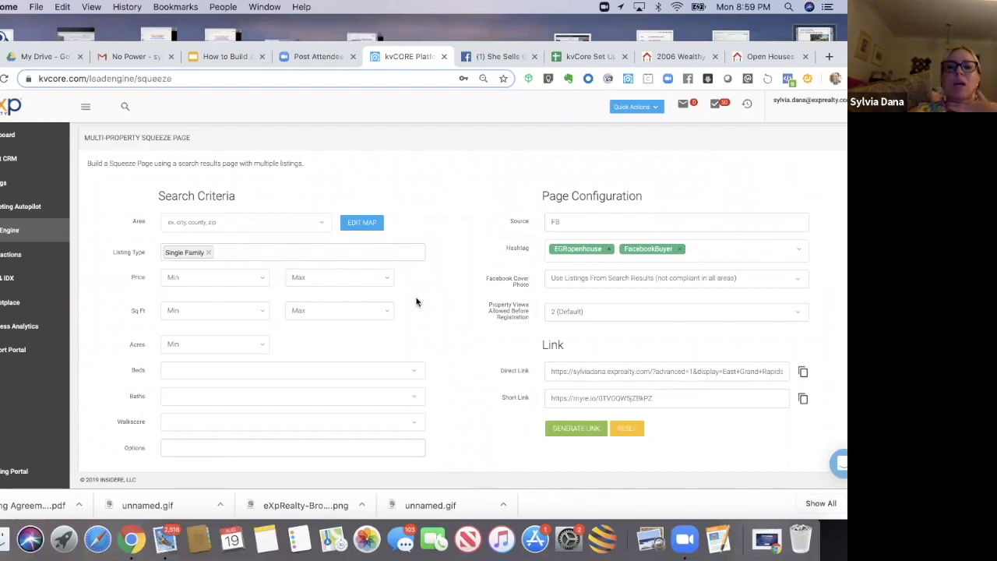
Step: Replace the EGRopenhouse hashtag with a new algerheightsbuyer hashtag
left_click(608, 249)
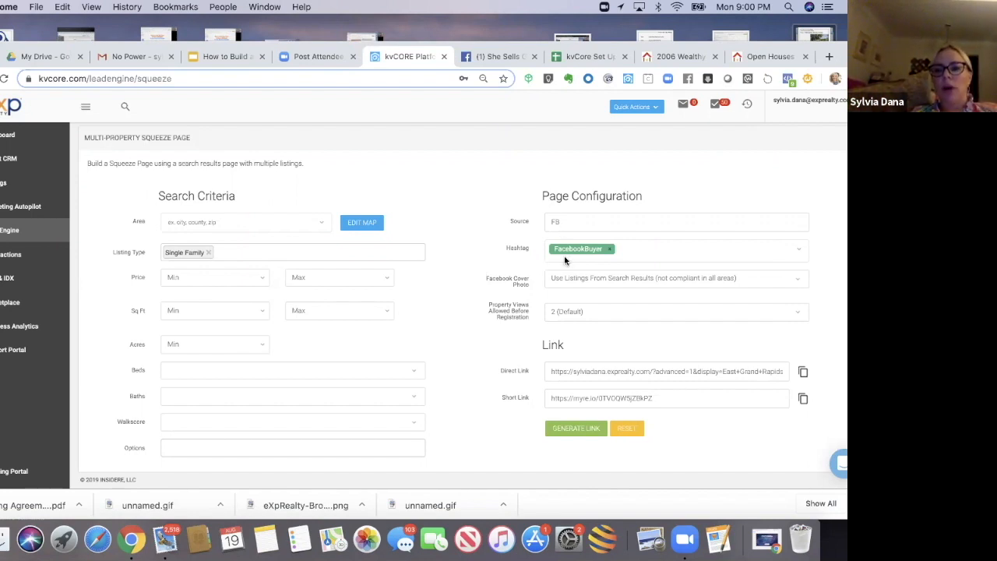
left_click(626, 254)
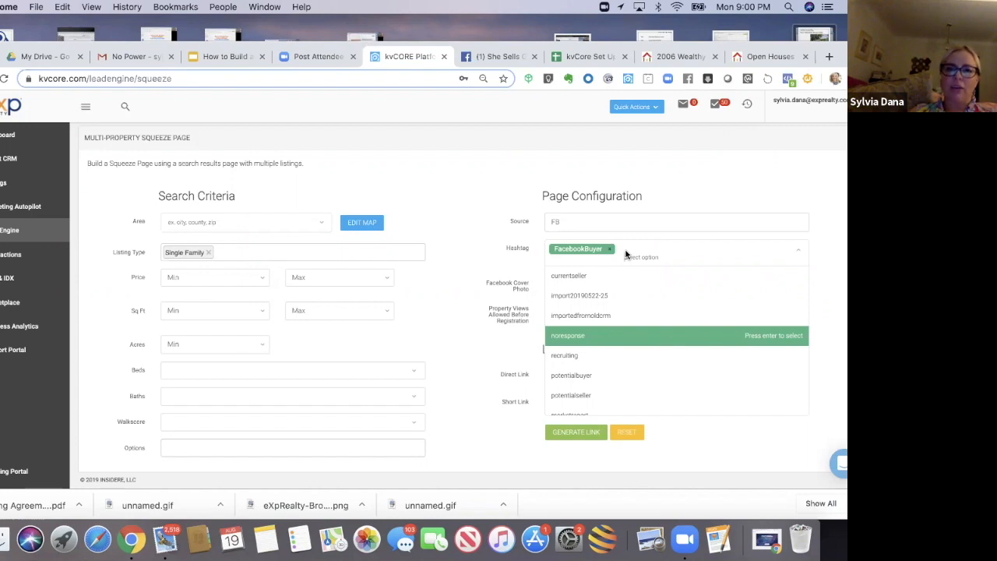
type("alger")
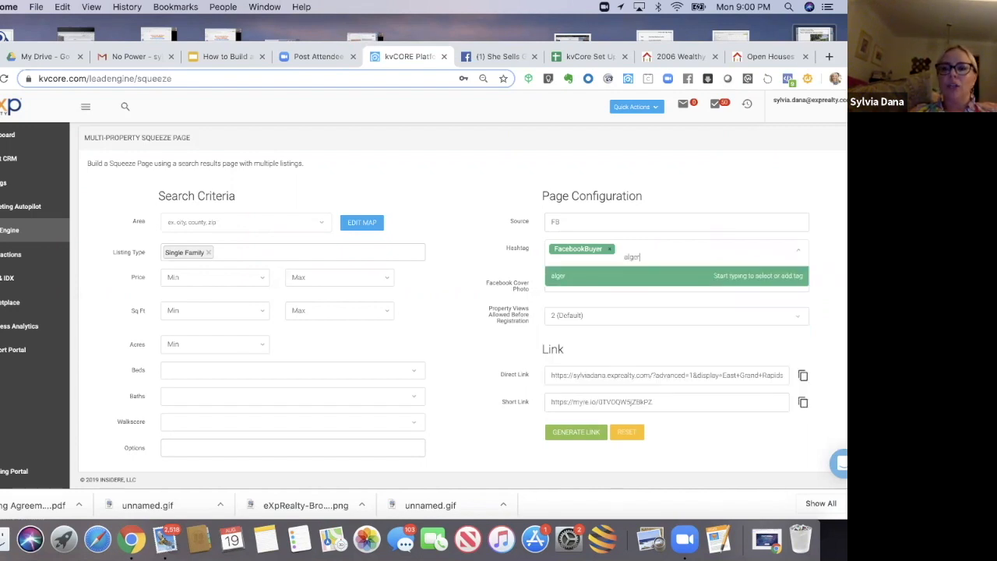
type("heightsbuyer")
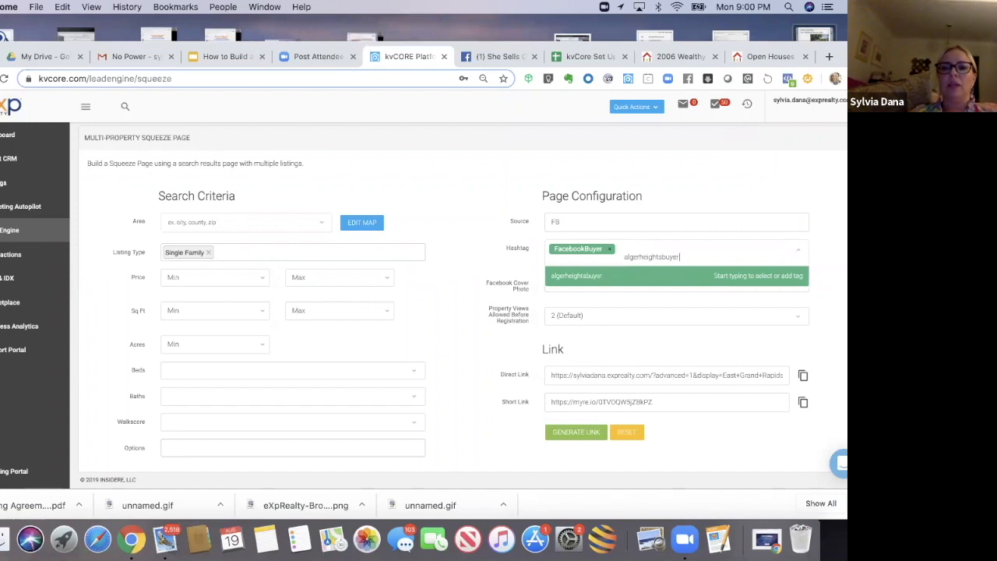
key("Return")
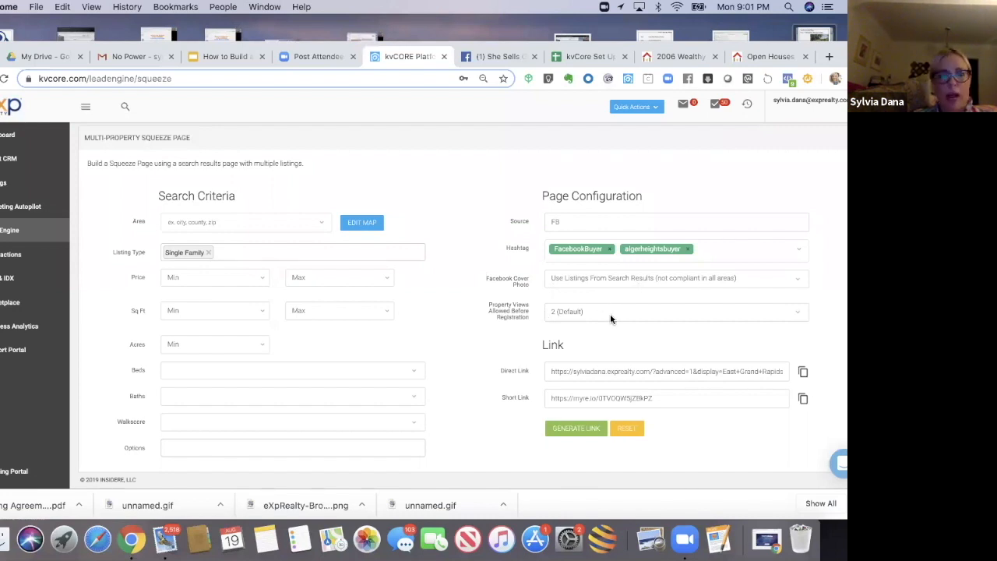
Step: Generate the Alger Heights squeeze page links and copy the short link
left_click(573, 430)
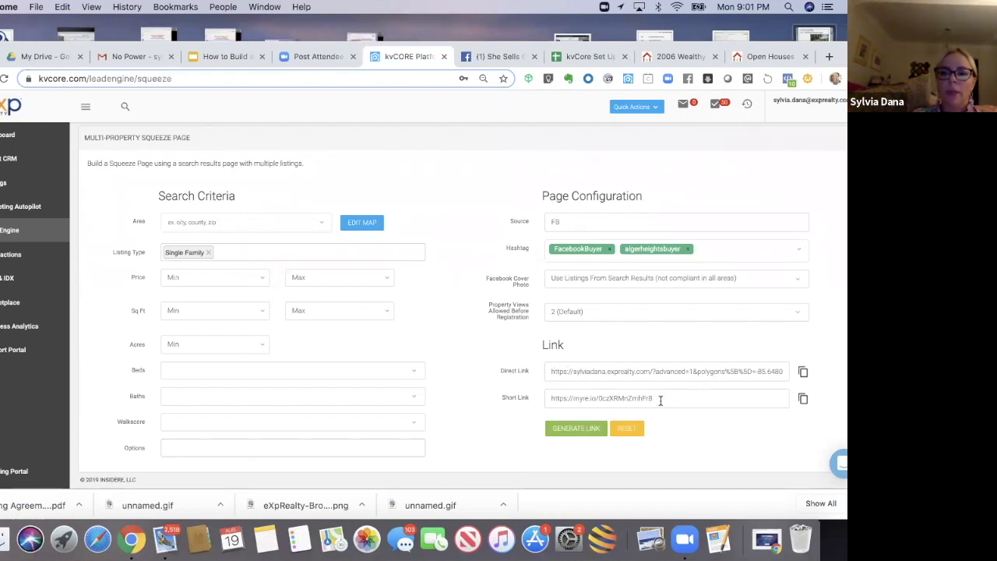
left_click(546, 401)
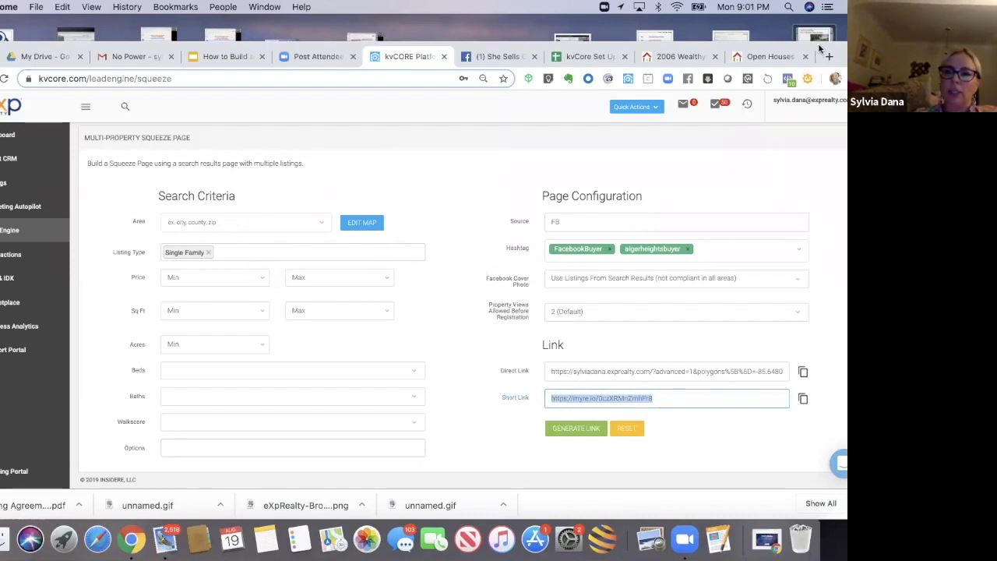
left_click_drag(777, 48, 726, 62)
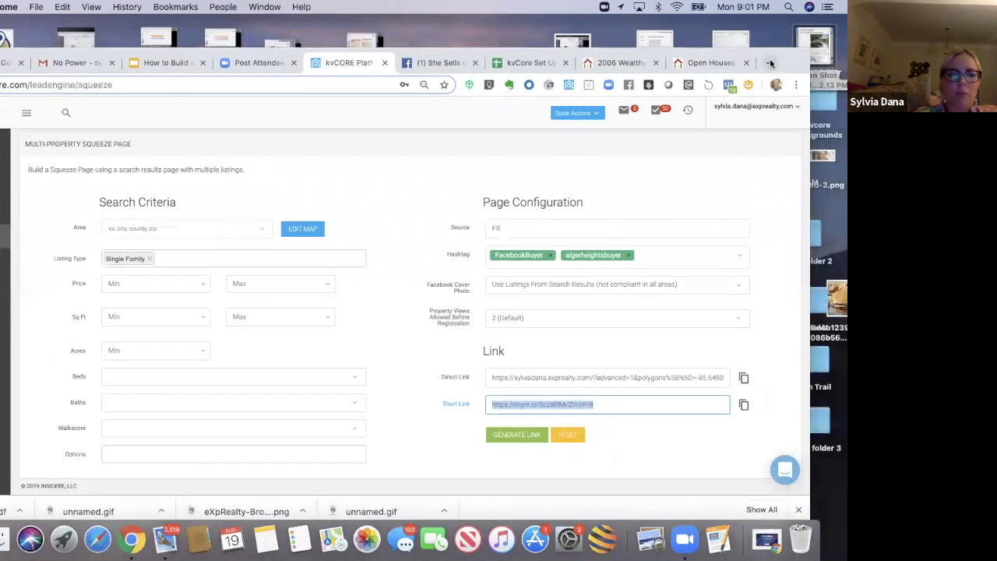
Step: Open the copied short link in a new browser tab
left_click(770, 63)
type("https://myre.io/0czXRMnZmhFr8")
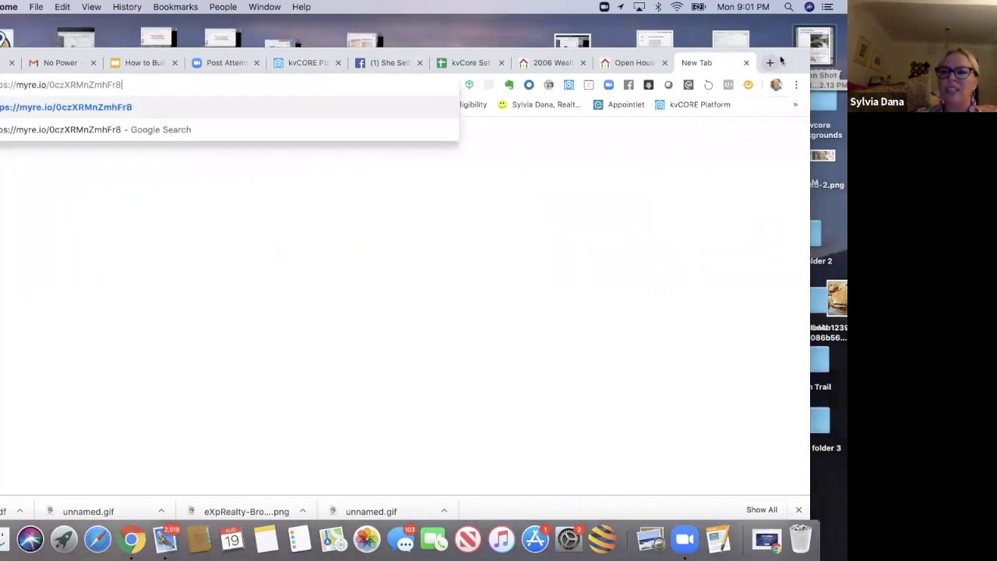
key("Return")
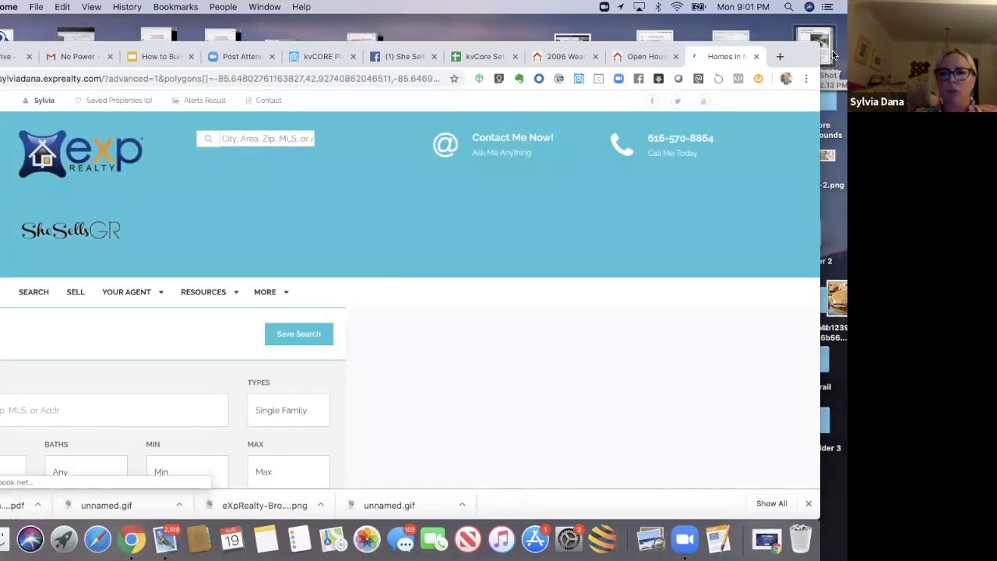
left_click_drag(815, 61, 836, 62)
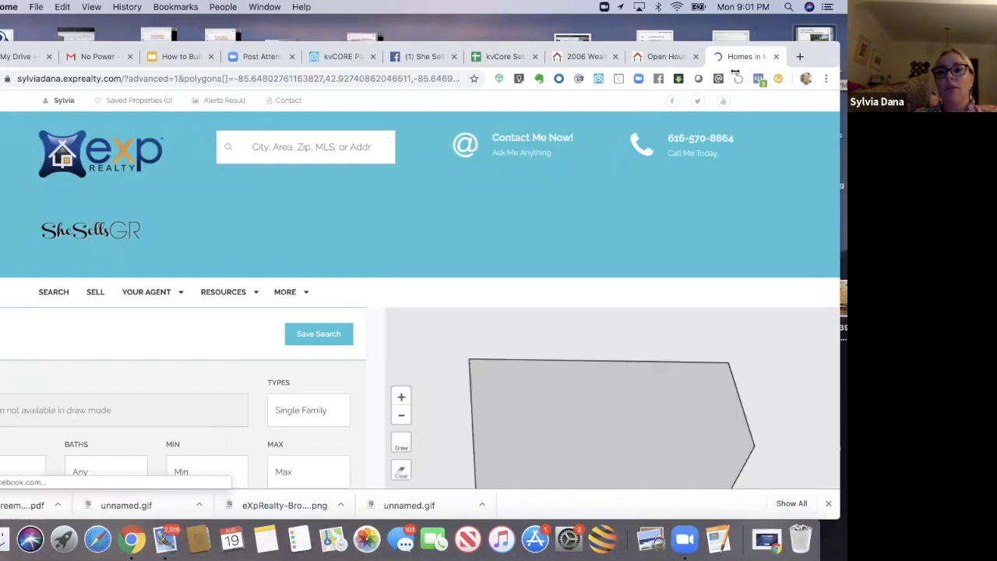
left_click_drag(739, 71, 790, 57)
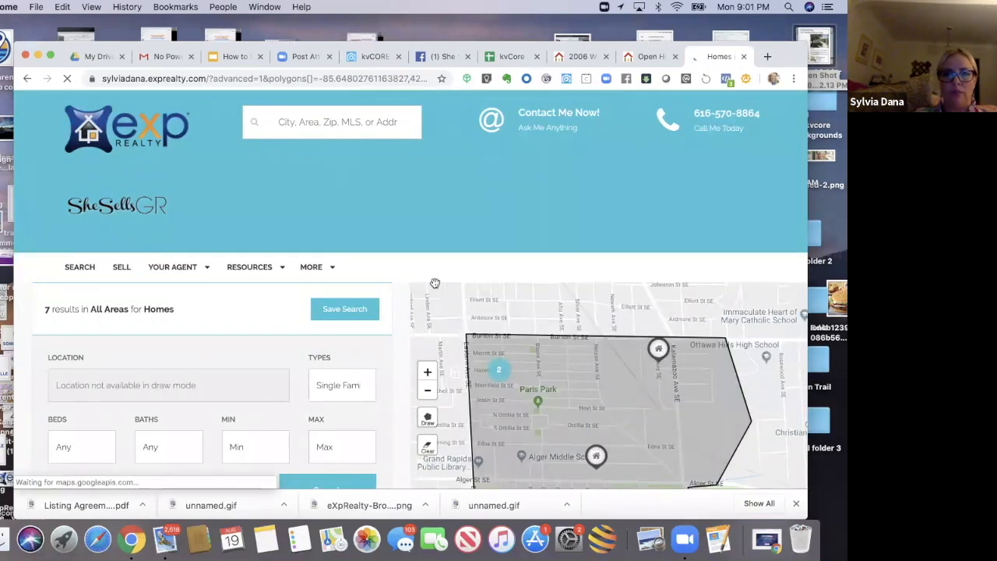
Step: Scroll through the Alger Heights squeeze page to review its map area and listings
scroll(434, 286, "down", 3)
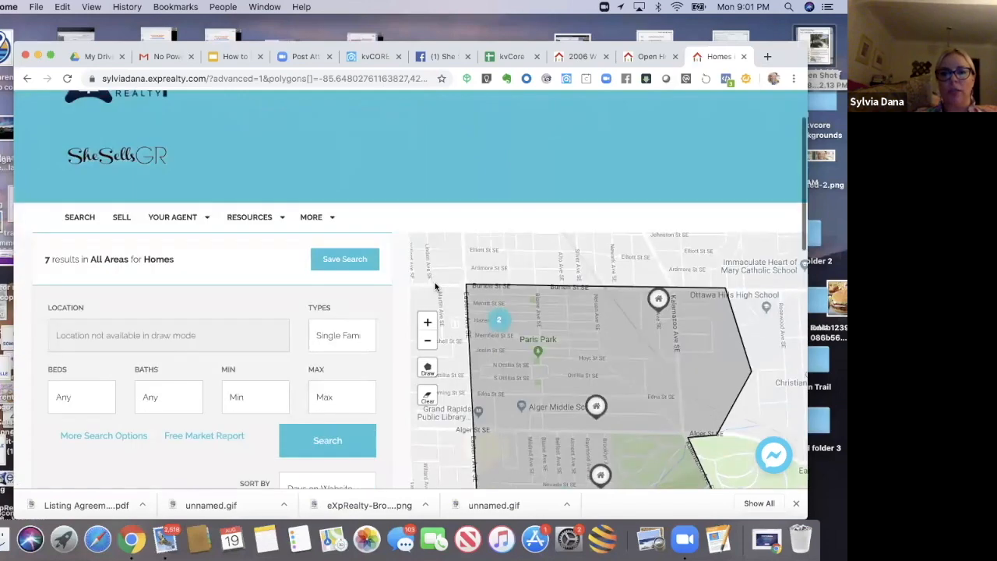
scroll(402, 270, "down", 3)
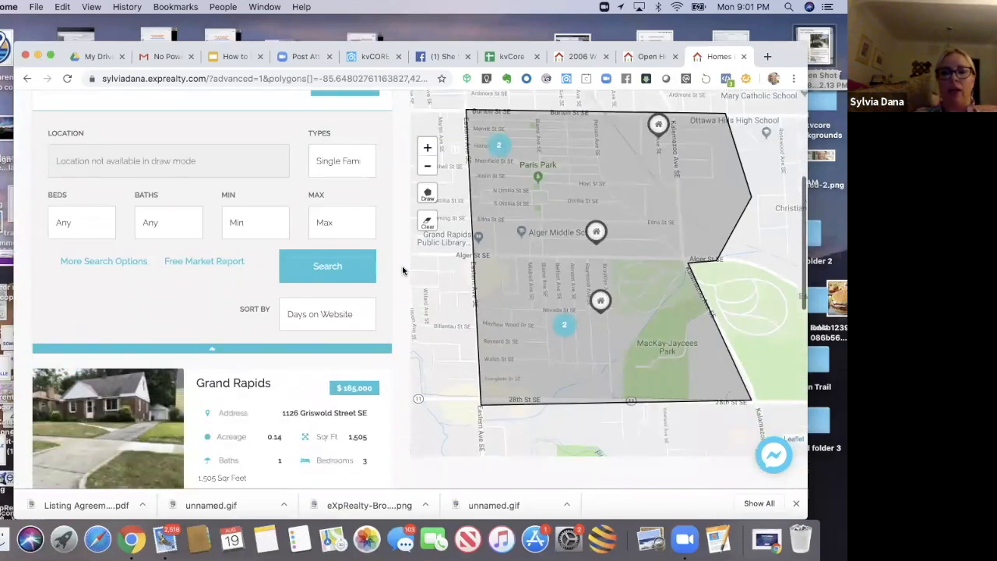
scroll(402, 270, "up", 2)
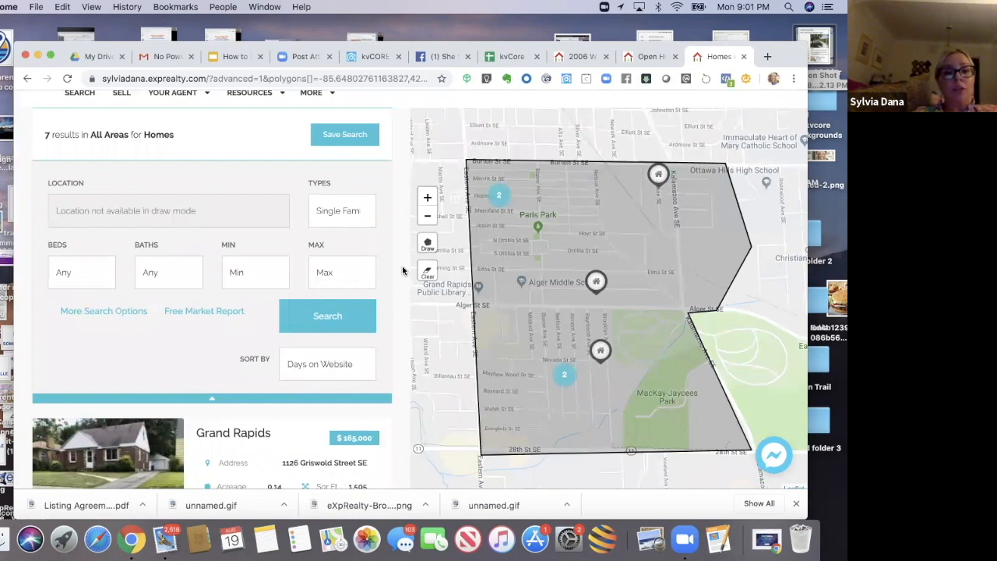
scroll(403, 270, "down", 1)
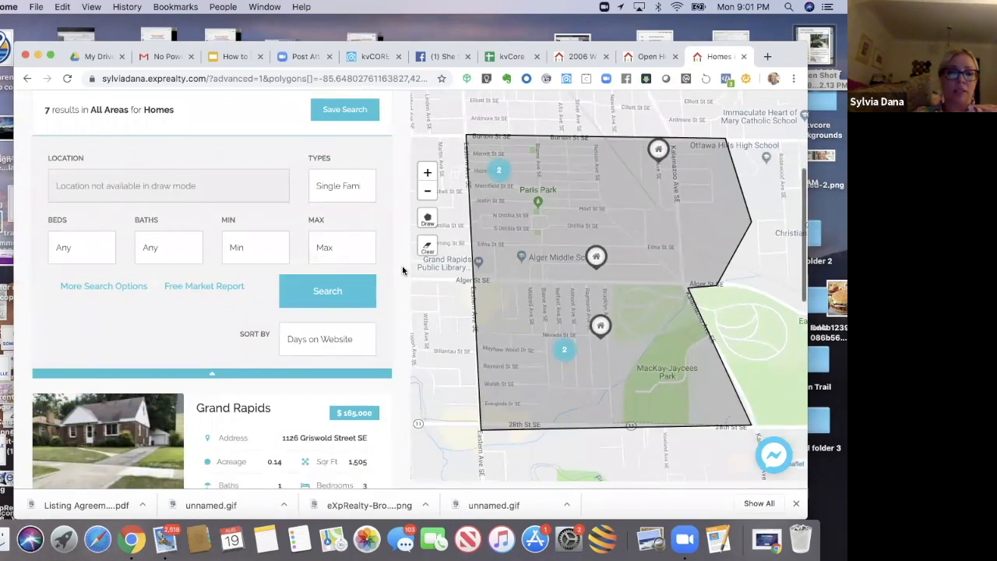
scroll(403, 271, "down", 6)
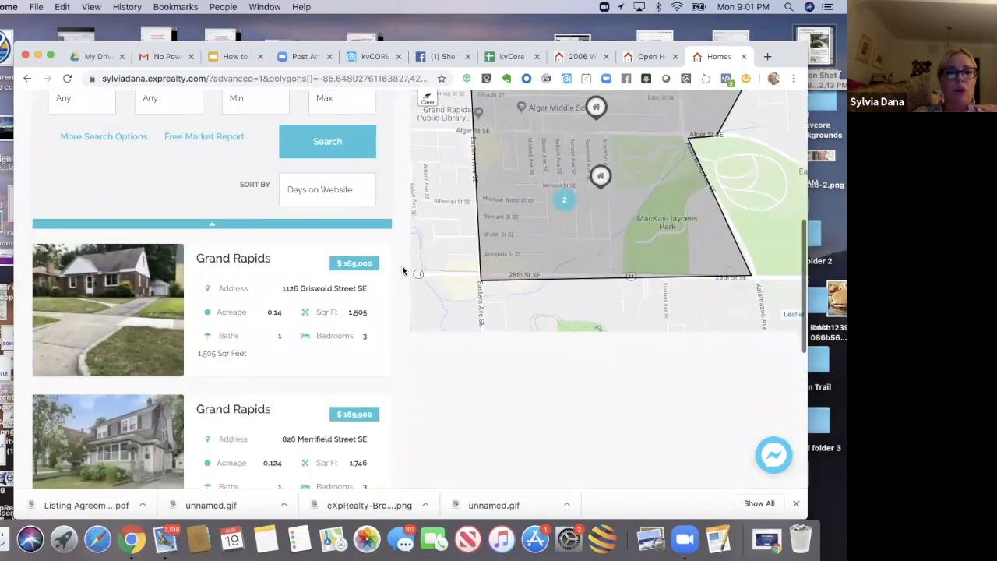
scroll(402, 270, "down", 10)
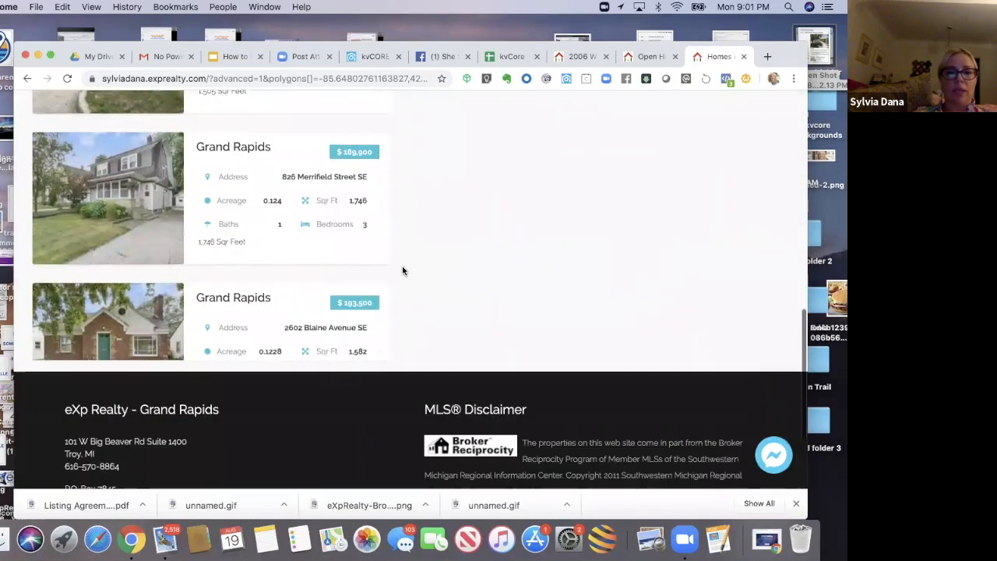
scroll(403, 271, "up", 6)
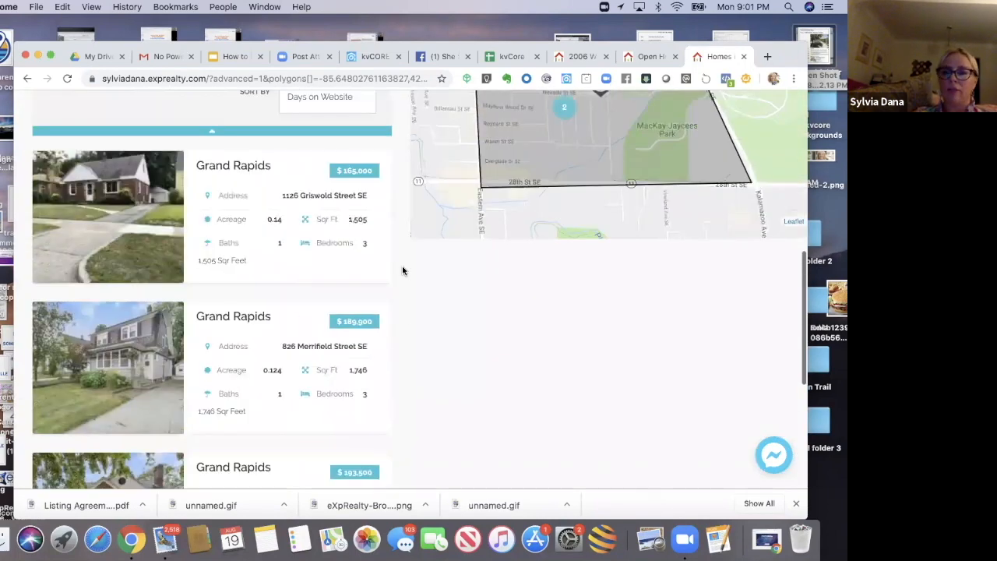
scroll(403, 270, "up", 7)
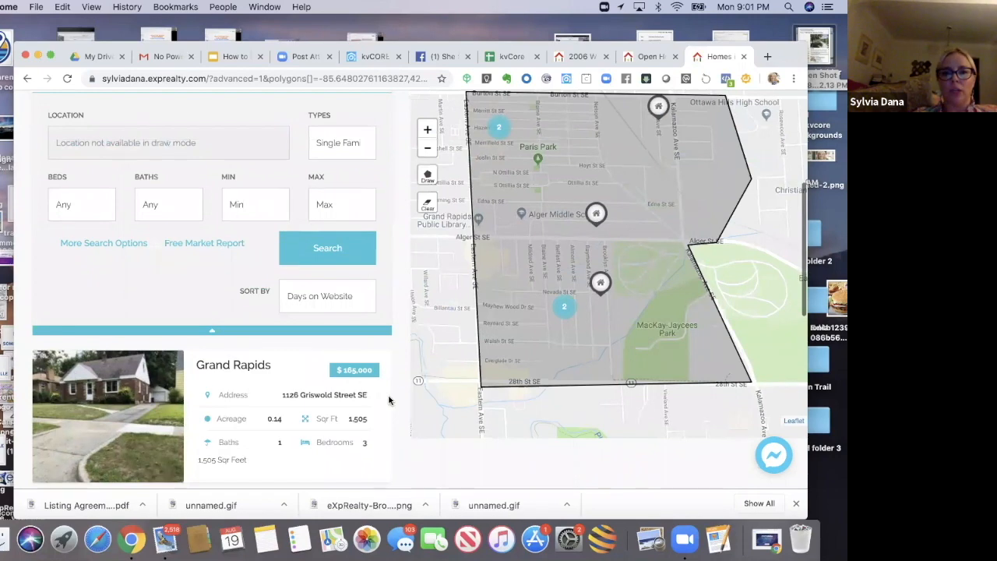
scroll(389, 401, "up", 3)
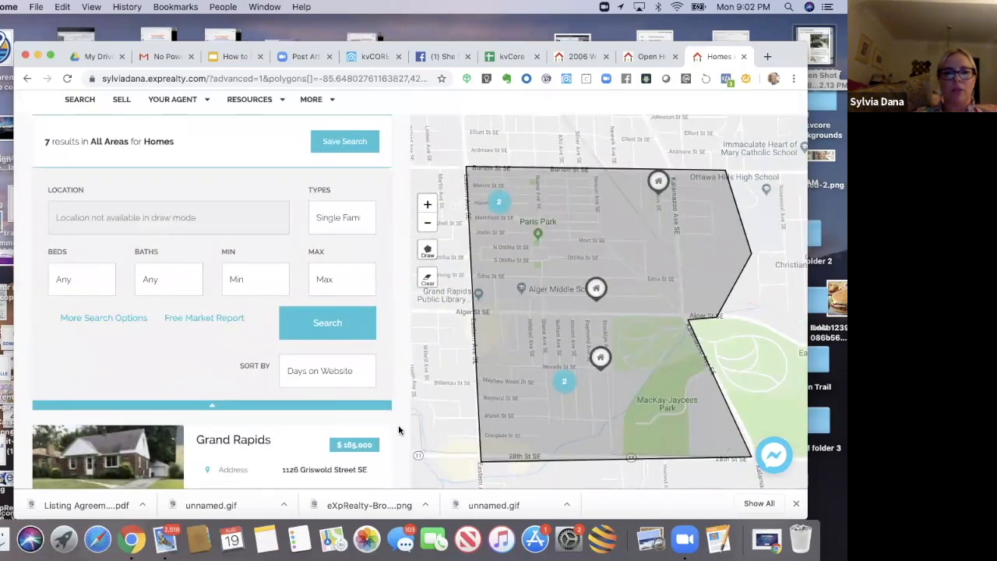
left_click_drag(398, 430, 379, 247)
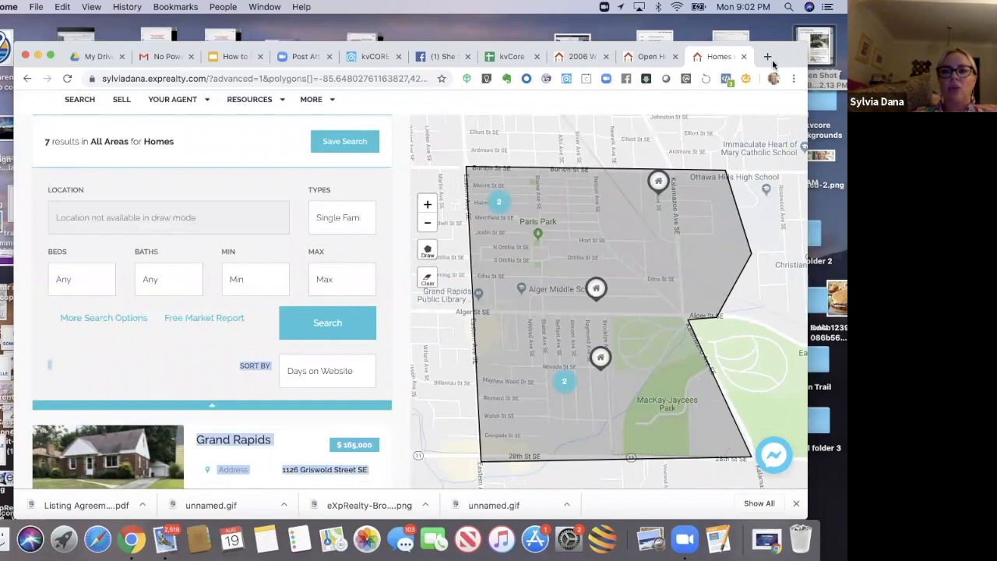
left_click_drag(774, 65, 775, 79)
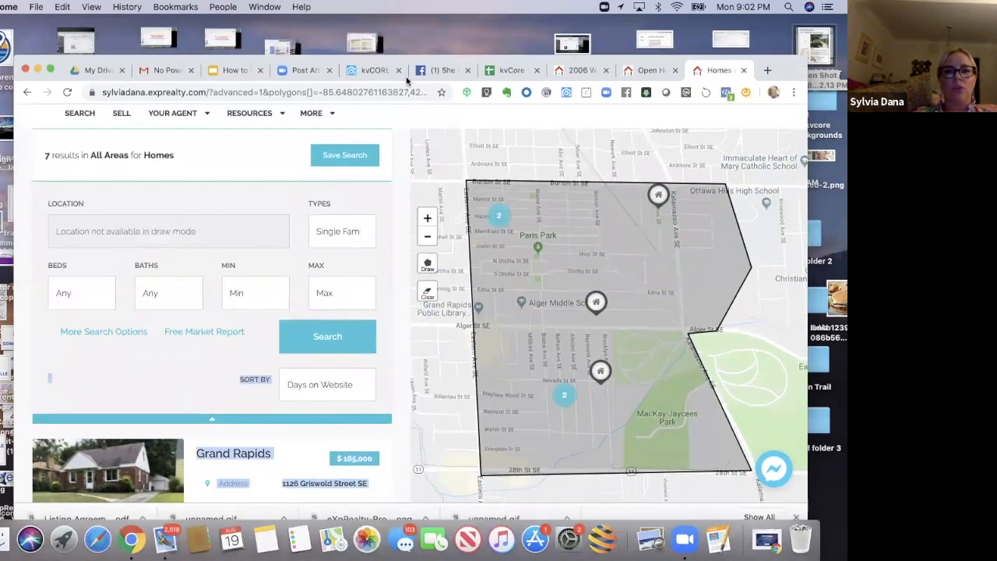
Step: Paste the short link into the squeeze page URL cell of the second multi-property entry in the setup spreadsheet
left_click(511, 70)
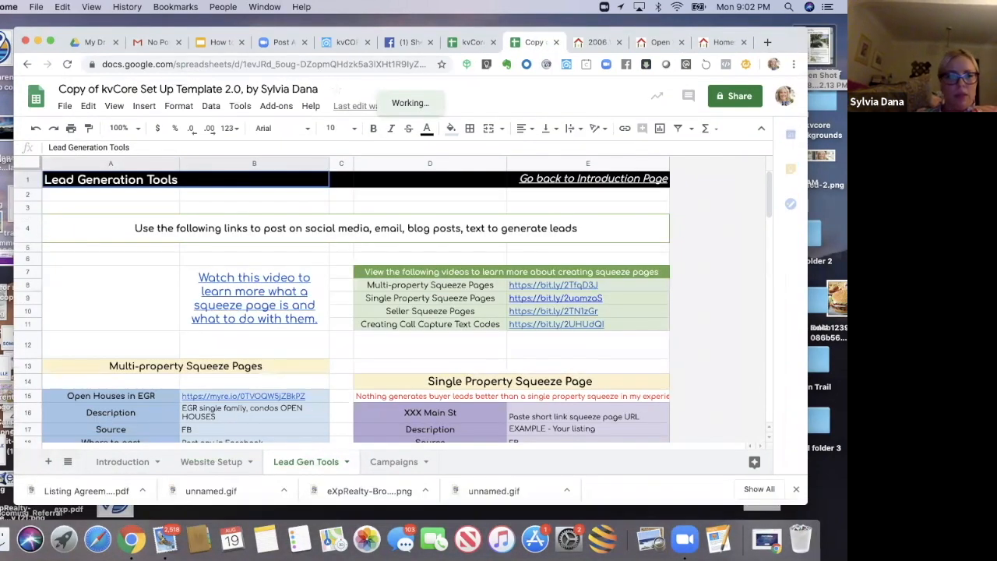
left_click(231, 428)
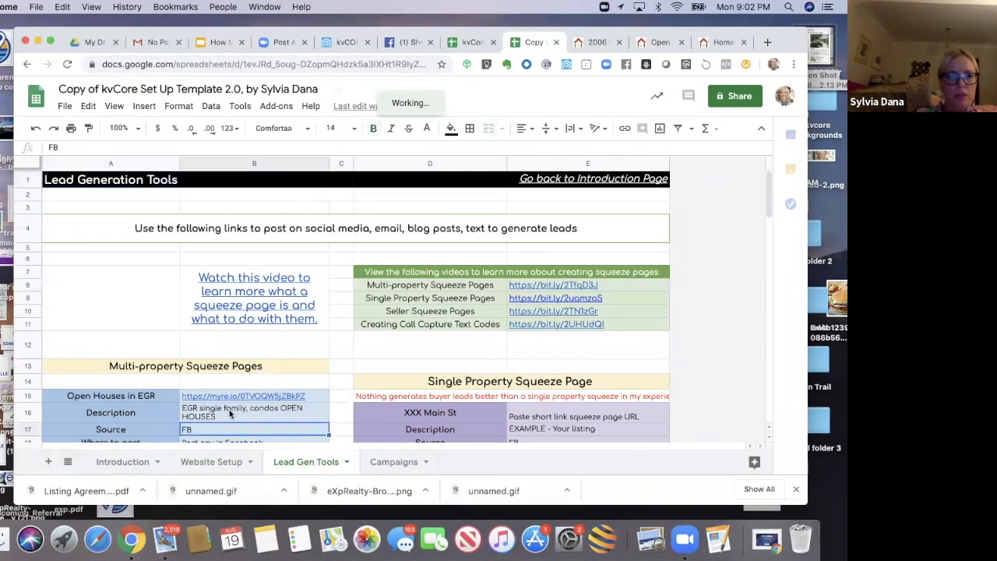
key("Down")
key("Down")
key("Down")
key("Down")
key("Down")
key("Down")
key("Down")
key("Down")
key("Down")
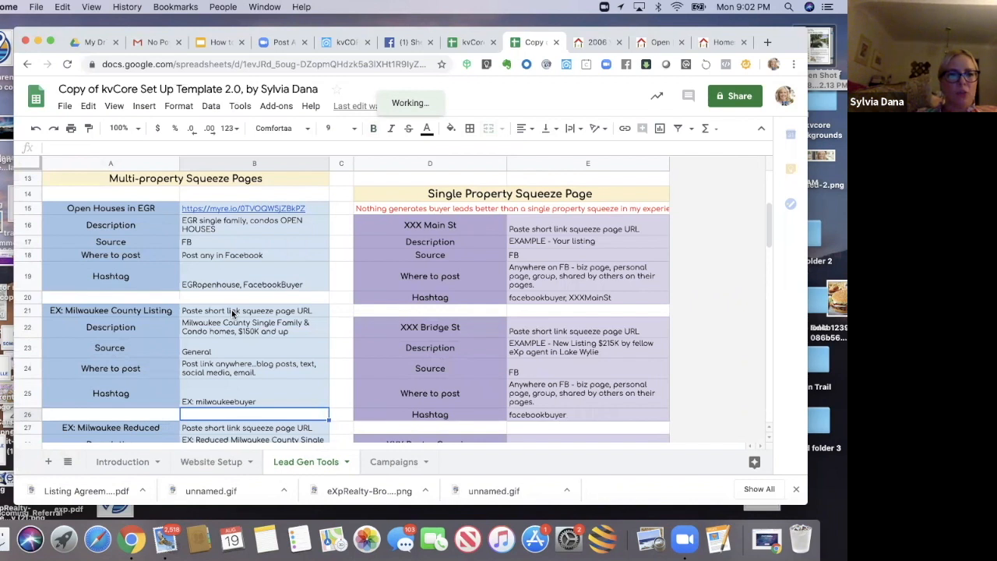
left_click(231, 309)
left_click_drag(172, 150, 49, 147)
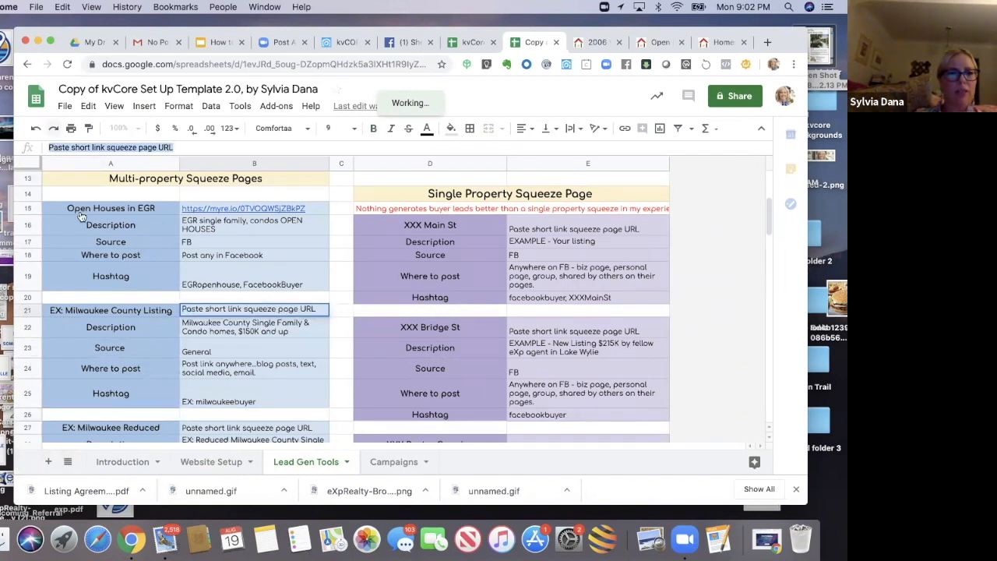
type("https://myre.io/0czXRMnZmhFr8")
Step: Rename that entry's label to Alger Heights Listings
left_click(110, 310)
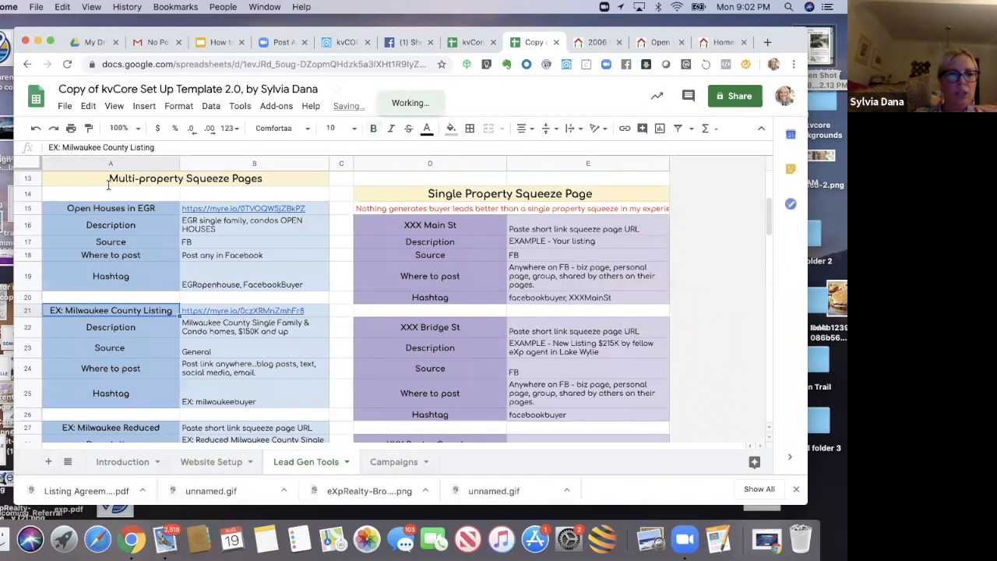
left_click_drag(156, 148, 51, 145)
type("Alger Heights Listings")
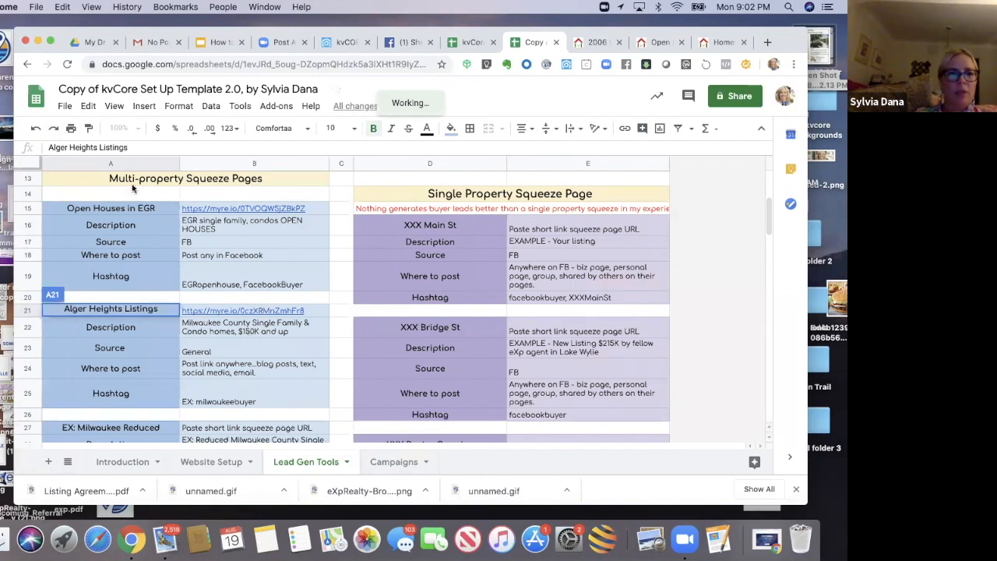
key("Return")
Step: Set the Alger Heights description to All listings in map area - alger heights
key("Right")
left_click_drag(277, 147, 50, 146)
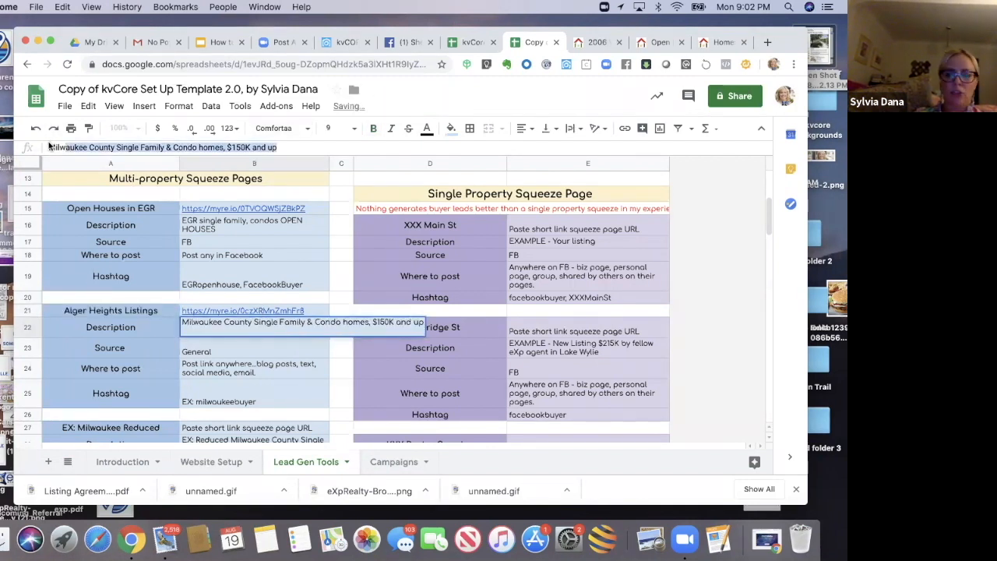
type("All")
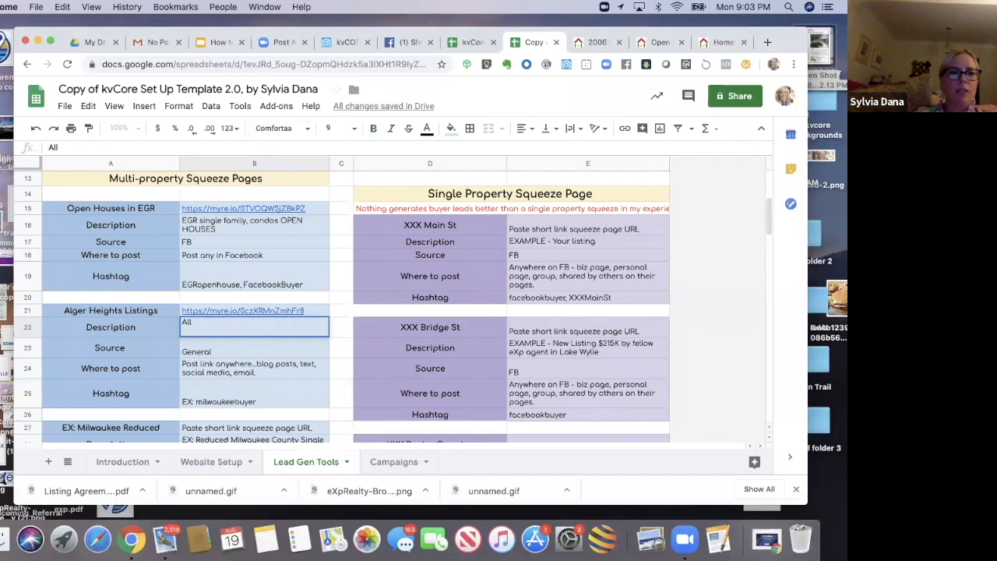
type(" listings in")
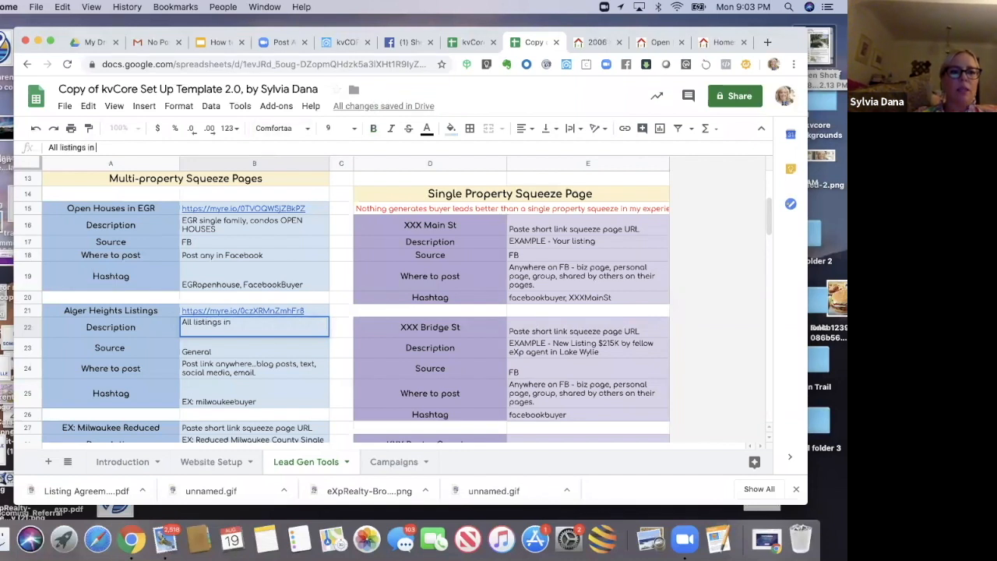
type(" map area - alte")
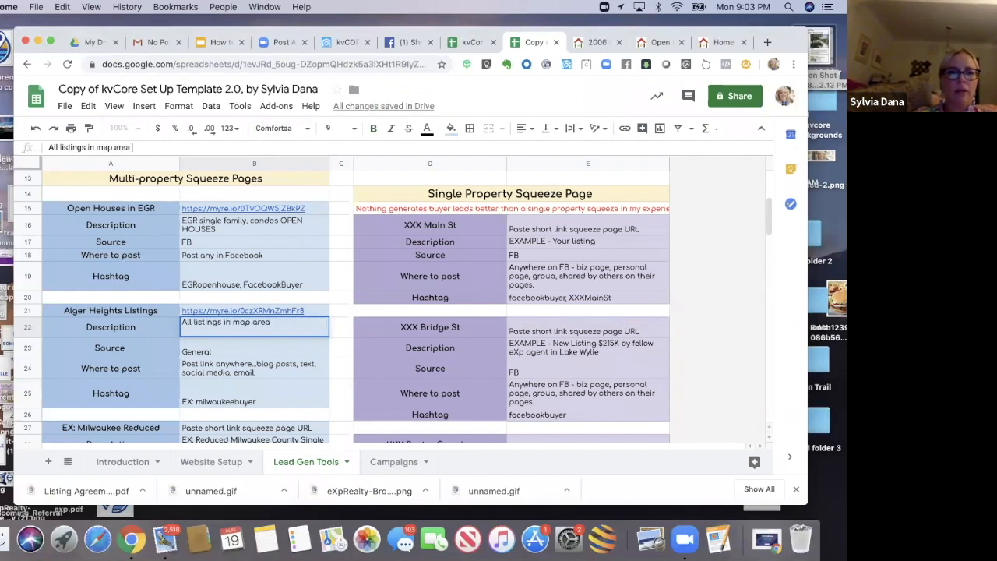
key("BackSpace")
key("BackSpace")
type("ger heights")
Step: Set the Alger Heights source to FB
left_click(208, 352)
type("FB")
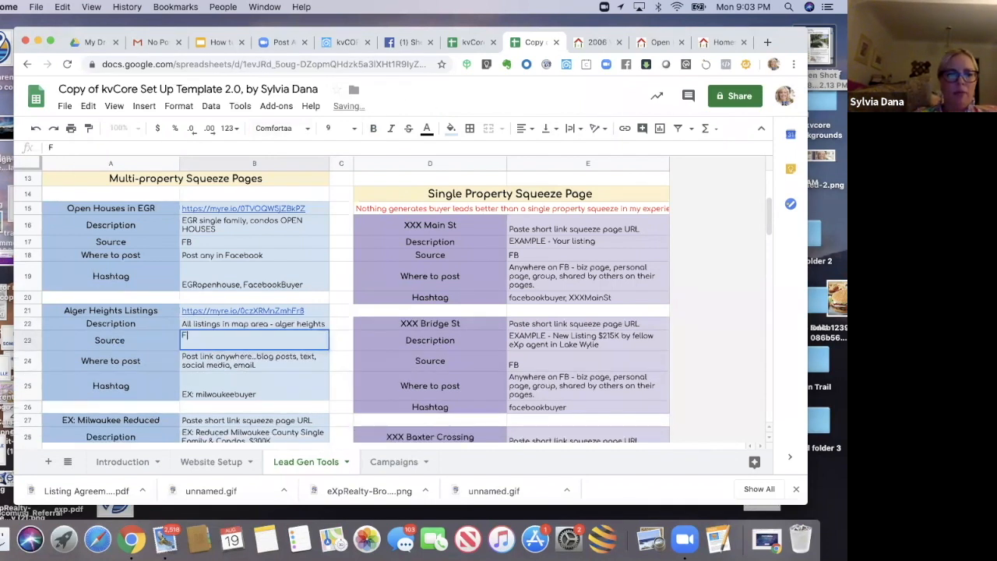
Step: Paste the short link over the Where to post entry of the Open Houses in EGR row
left_click(227, 251)
left_click(112, 152)
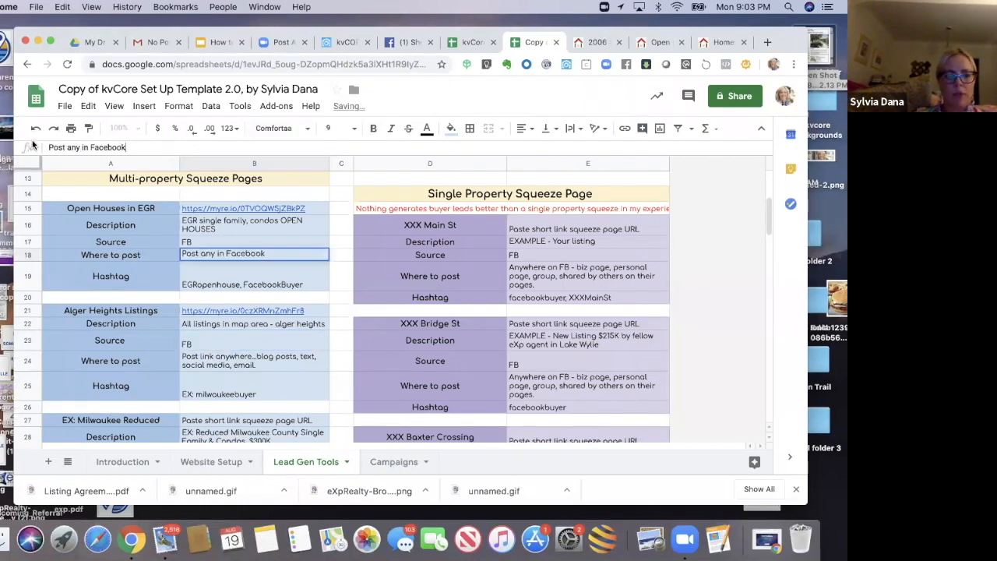
left_click_drag(30, 150, 33, 145)
type("https://myre.io/0czXRMnZmhFr8")
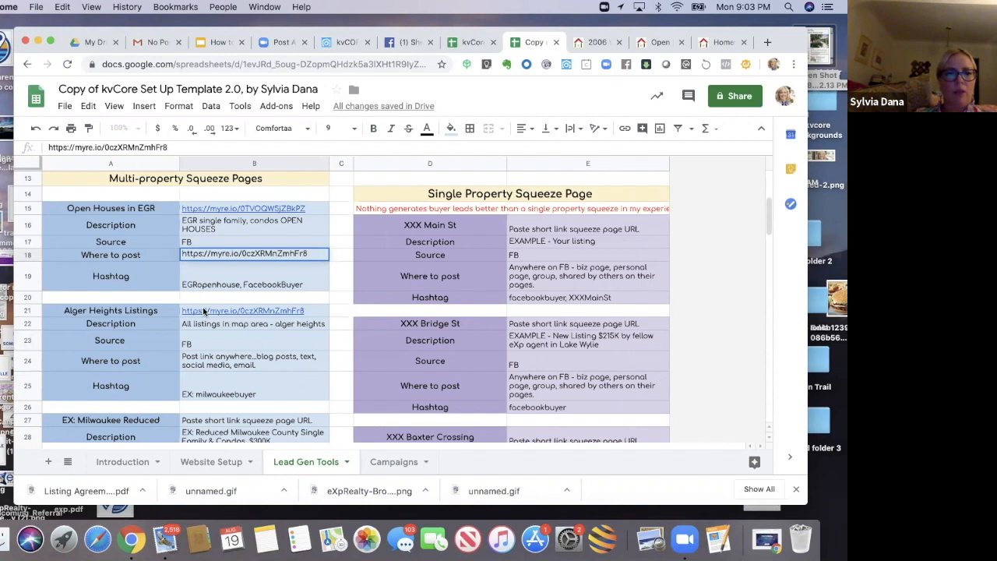
Step: Paste the short link as the Alger Heights Where to post entry
left_click(198, 342)
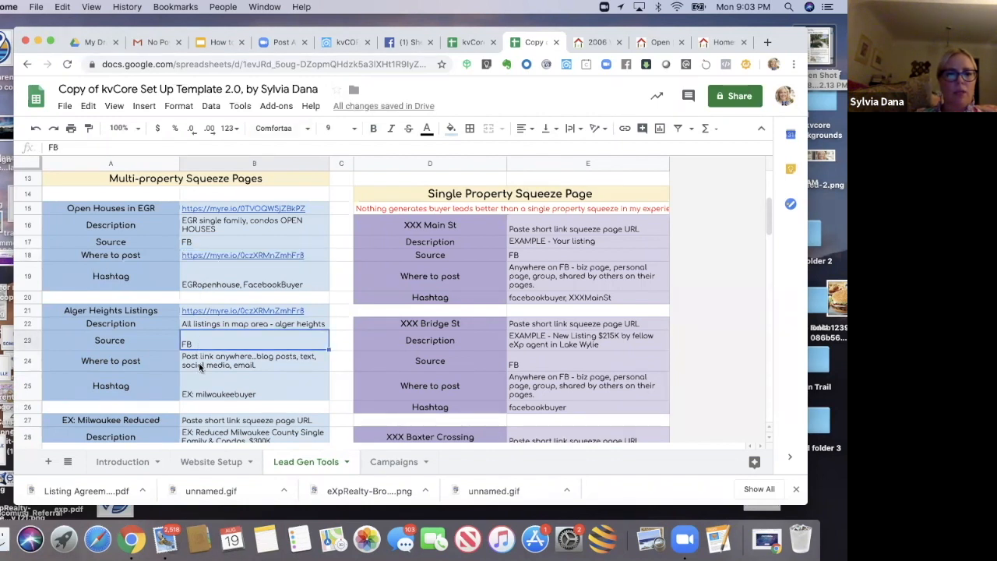
left_click(199, 363)
type("https://myre.io/0czXRMnZmhFr8")
key("BackSpace")
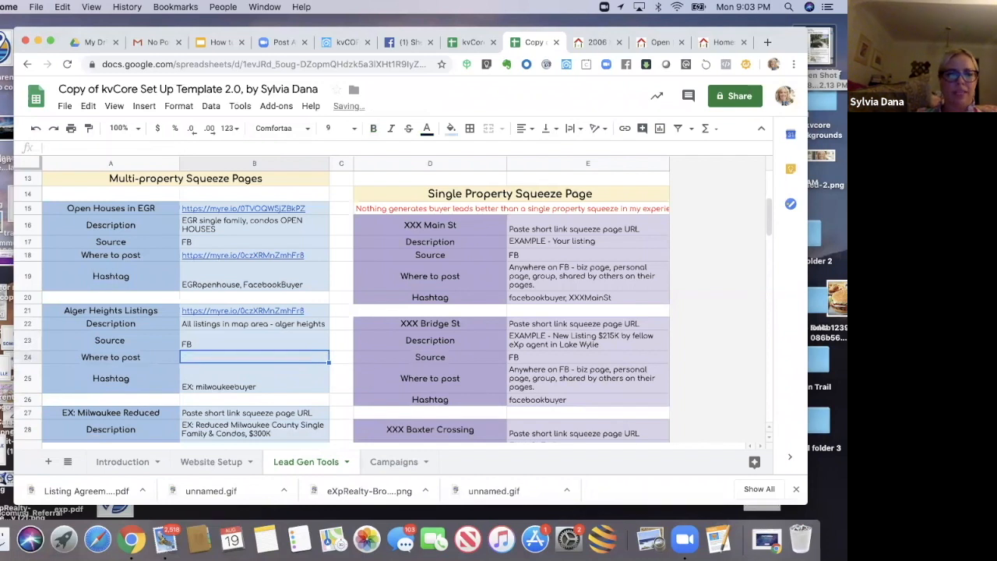
left_click(251, 257)
left_click(36, 130)
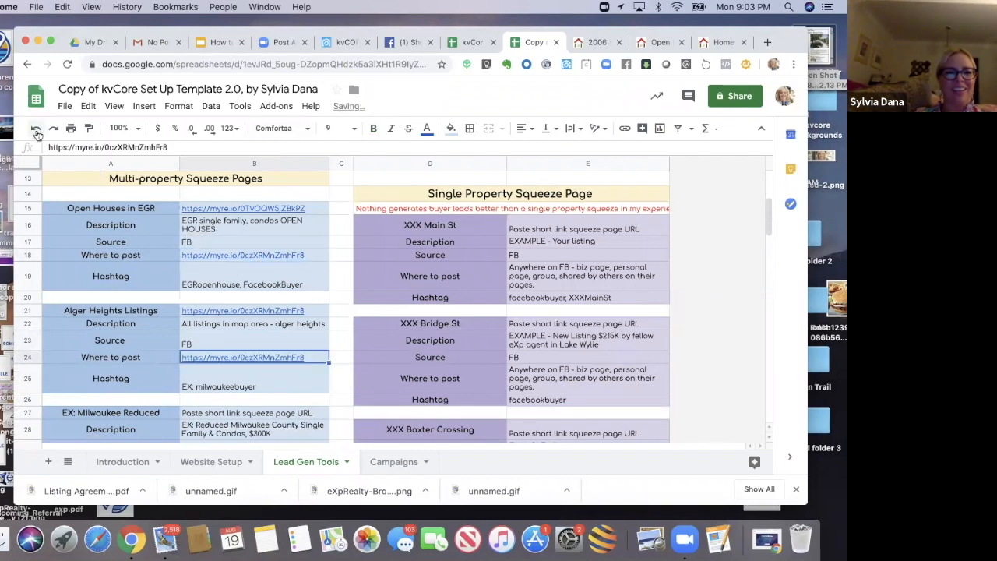
Step: Undo the short-link paste and copy Post any in Facebook into the Alger Heights Where to post cell
left_click(36, 130)
left_click(36, 130)
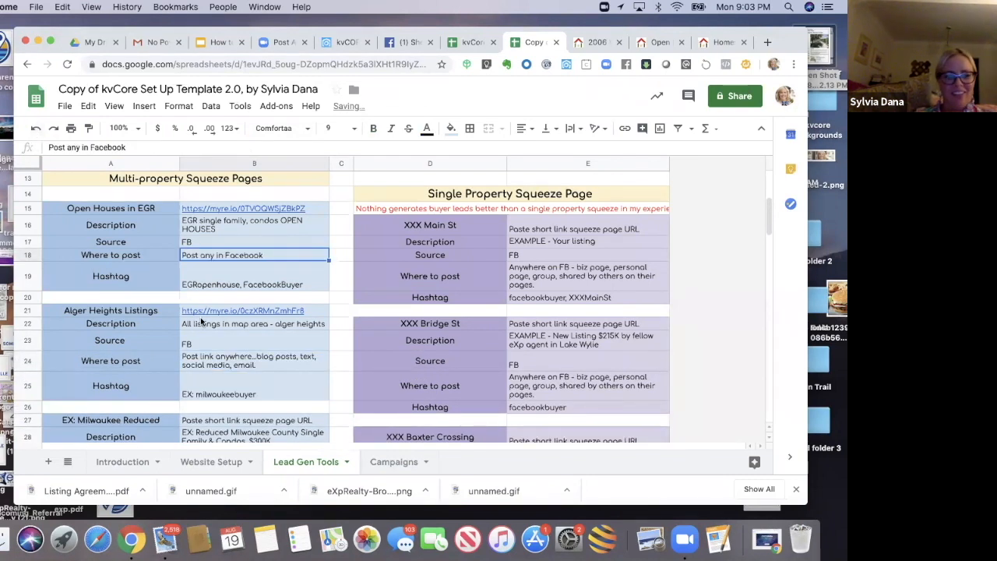
left_click(234, 361)
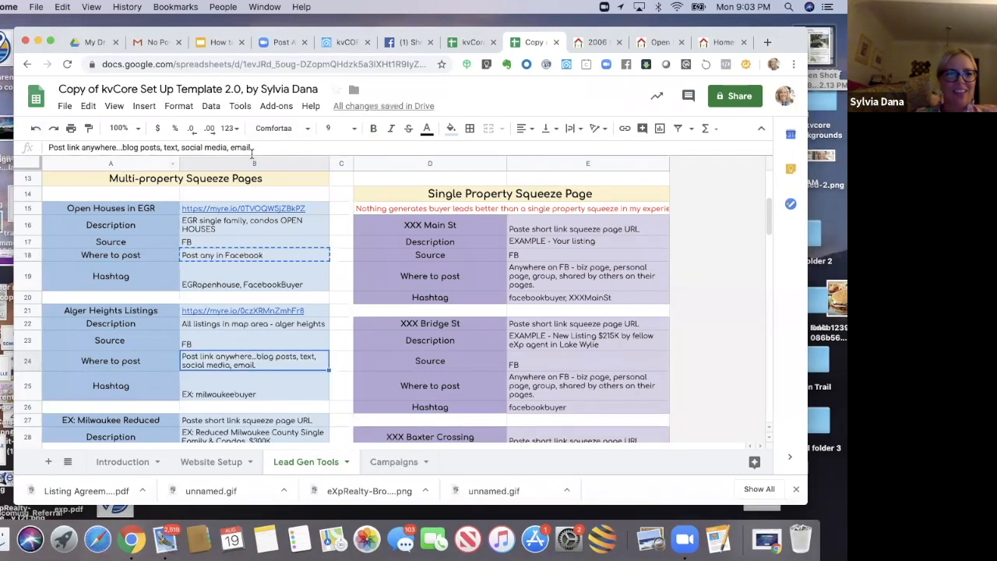
left_click_drag(253, 149, 36, 143)
type("Post any in Facebook")
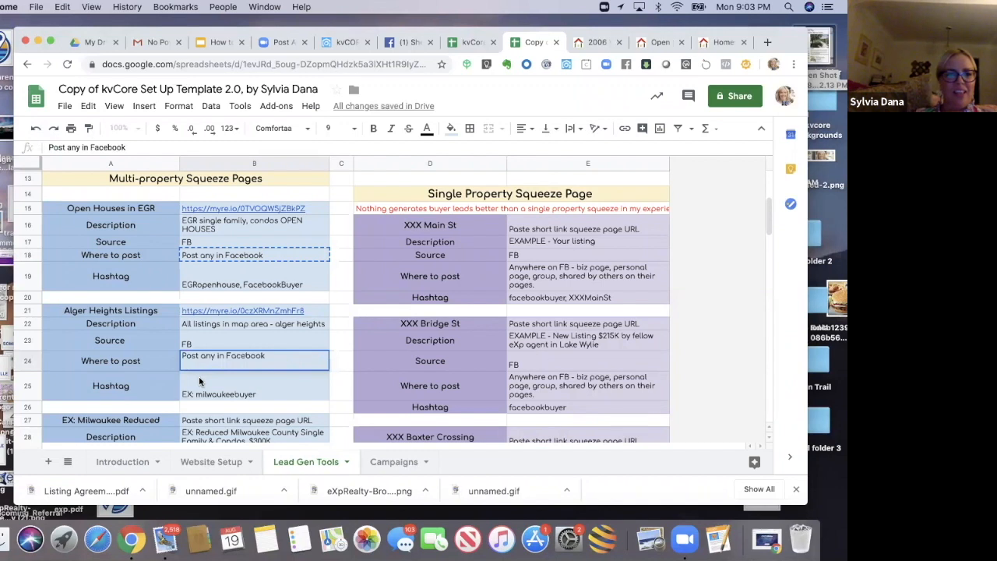
Step: Set the Alger Heights hashtag to FacebookBuyer, AlgerHeightsBuyer
left_click(199, 376)
left_click(216, 284)
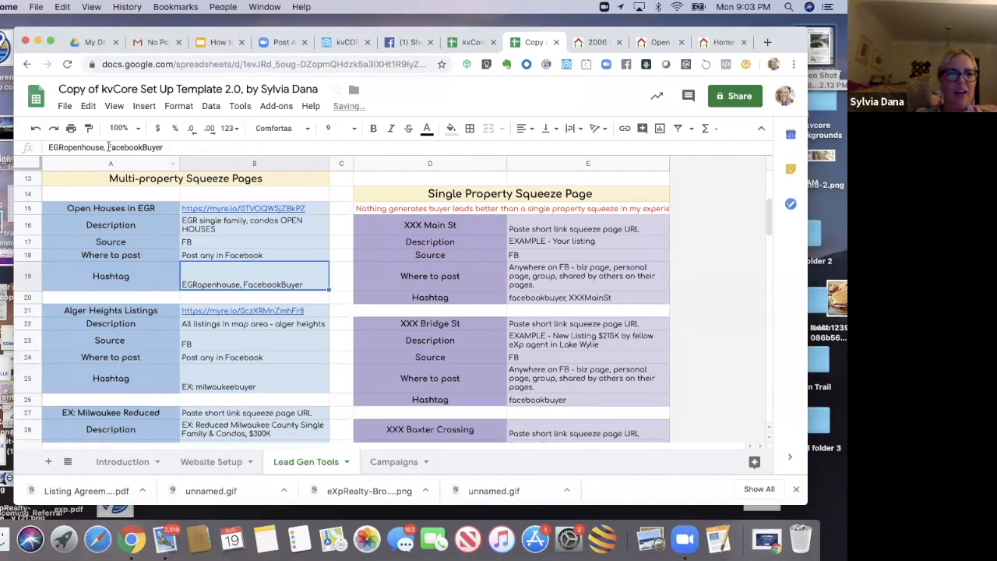
left_click_drag(108, 147, 211, 357)
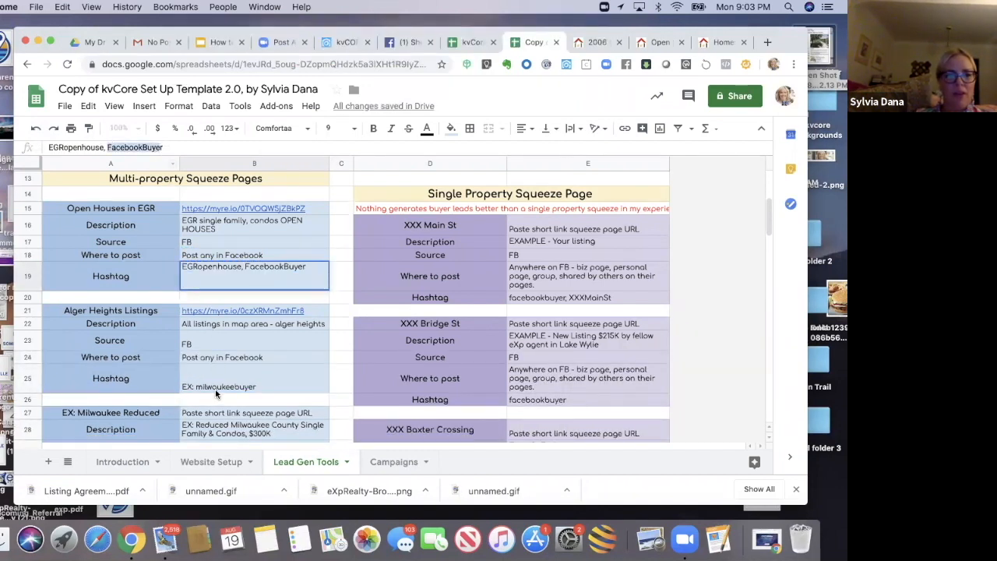
left_click(215, 393)
type("FacebookBu")
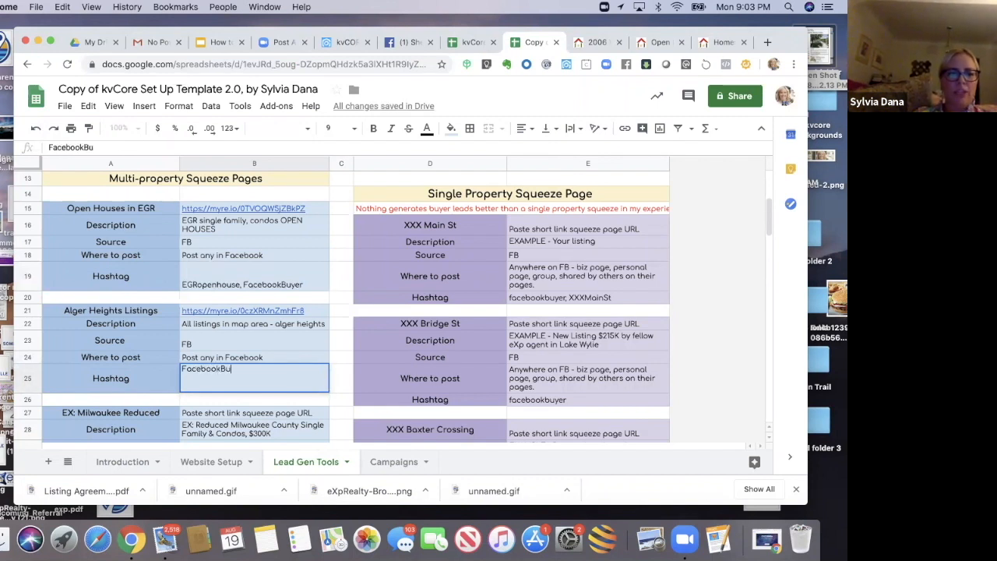
type("yer, Alger")
key("BackSpace")
type("Heigh")
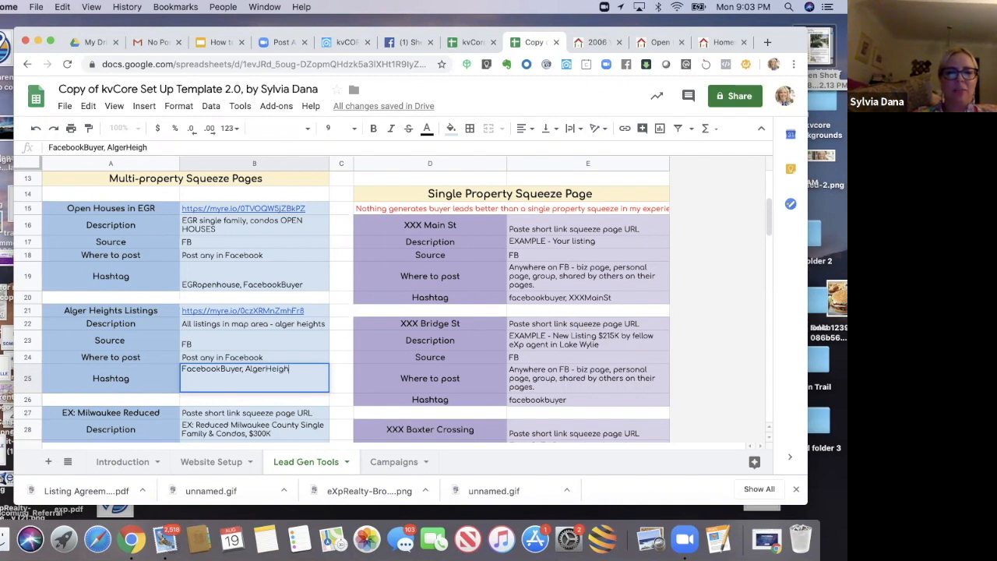
type("tsBuyer")
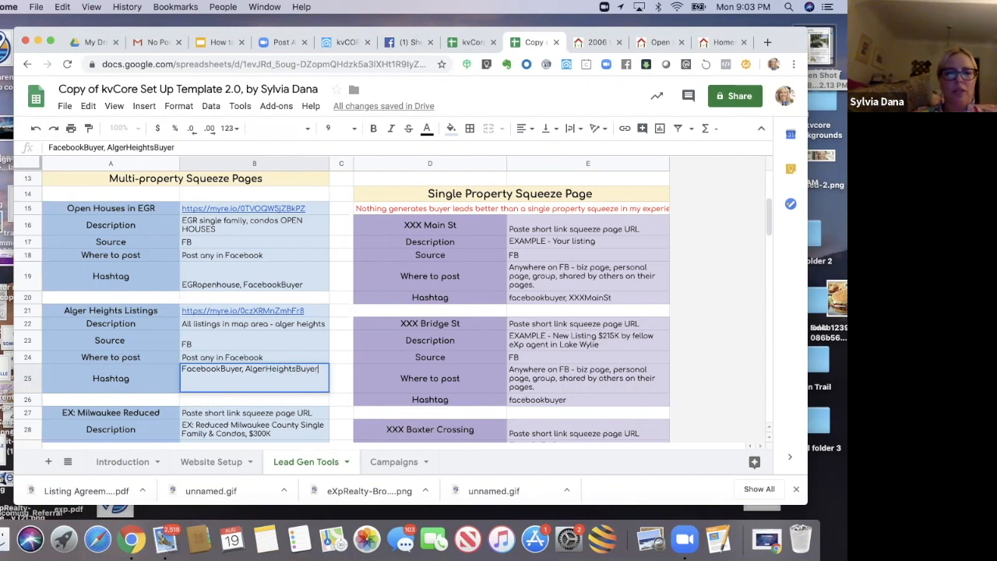
key("Return")
Step: In the original template, replace the Open Houses in EGR link with the Paste short link squeeze page URL placeholder
left_click(209, 417)
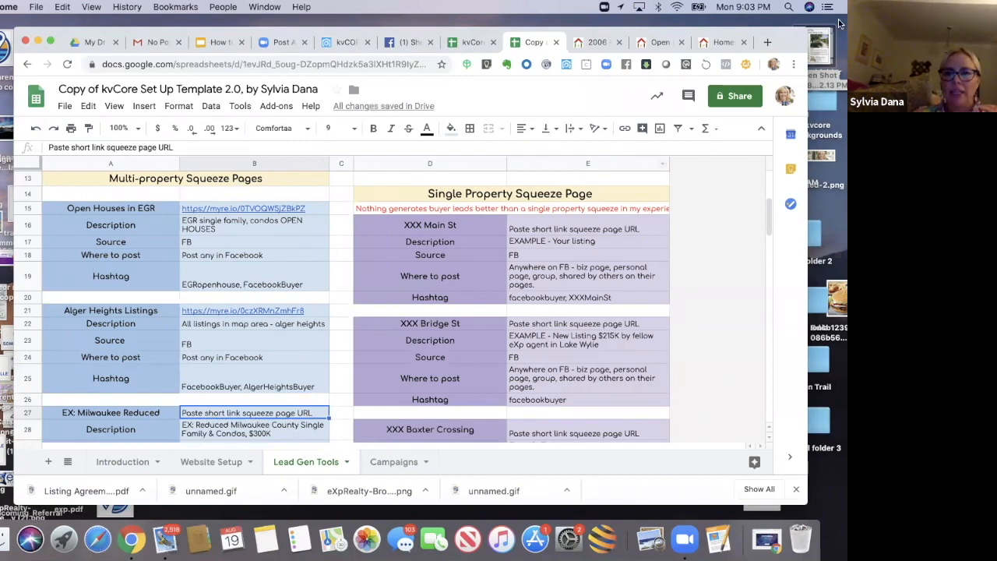
left_click_drag(792, 51, 794, 86)
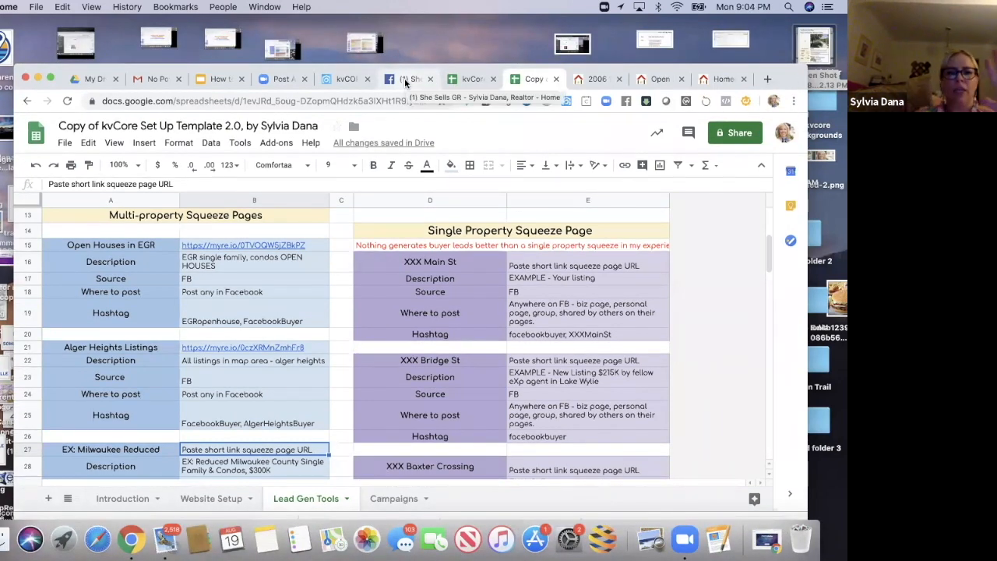
left_click(467, 78)
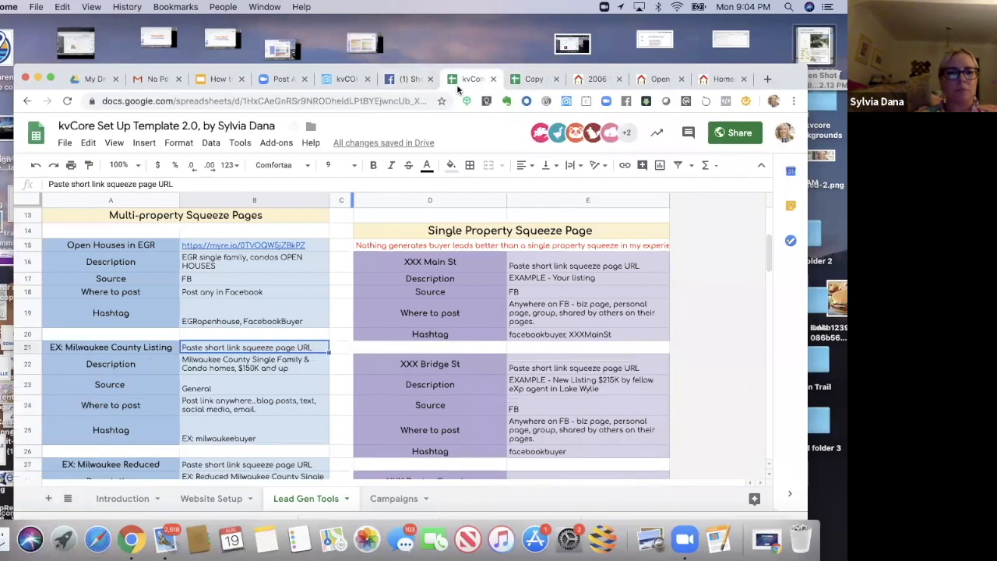
left_click(261, 245)
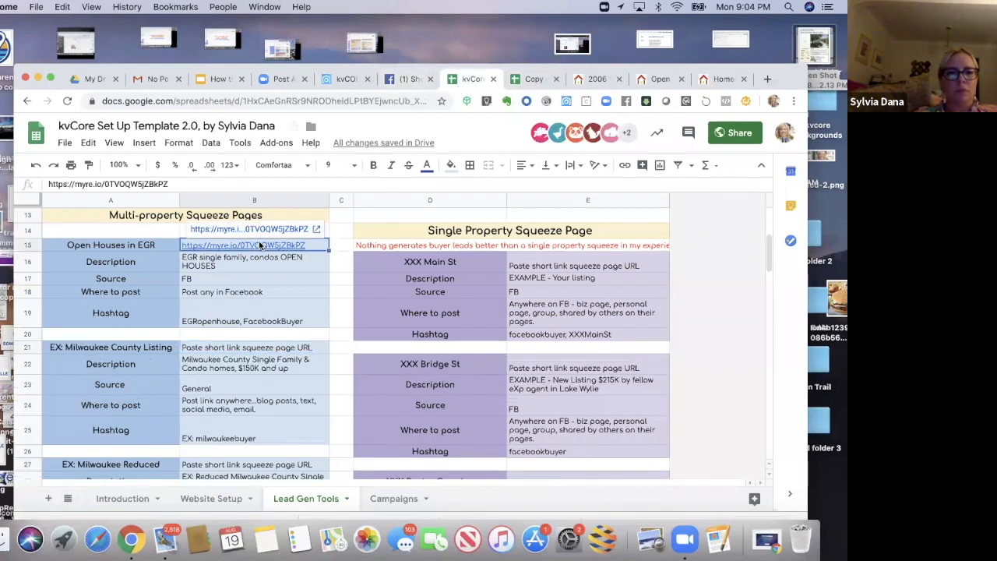
left_click(225, 348)
key("cmd+c")
left_click(261, 246)
key("cmd+v")
left_click(254, 279)
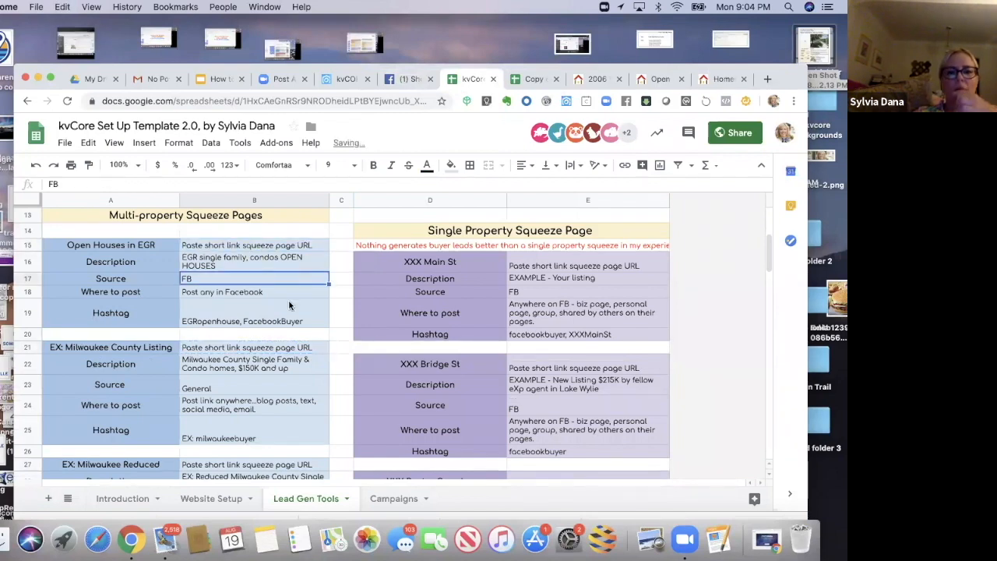
Step: Select the Alger Heights short link URL in the copied setup sheet
left_click(535, 80)
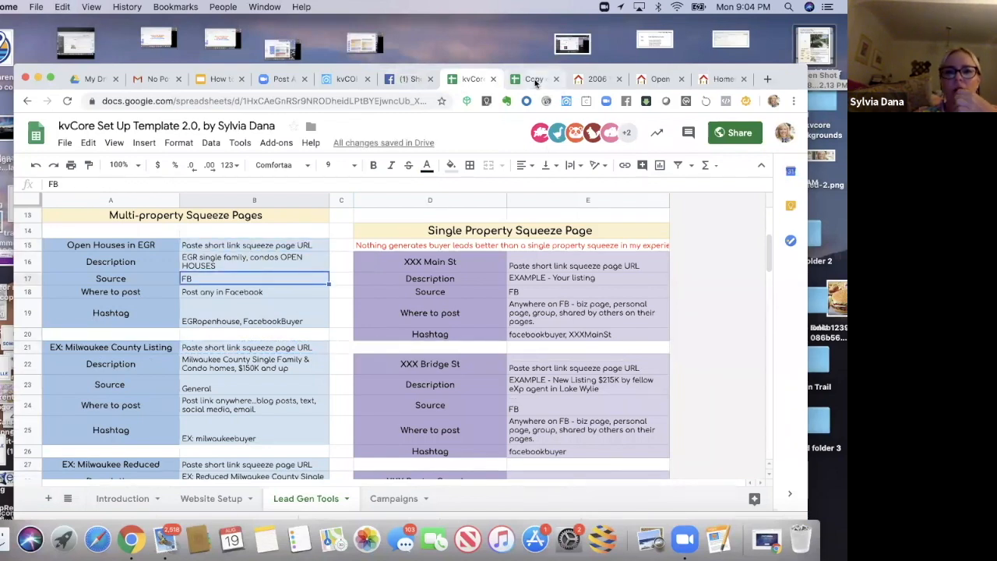
left_click(273, 350)
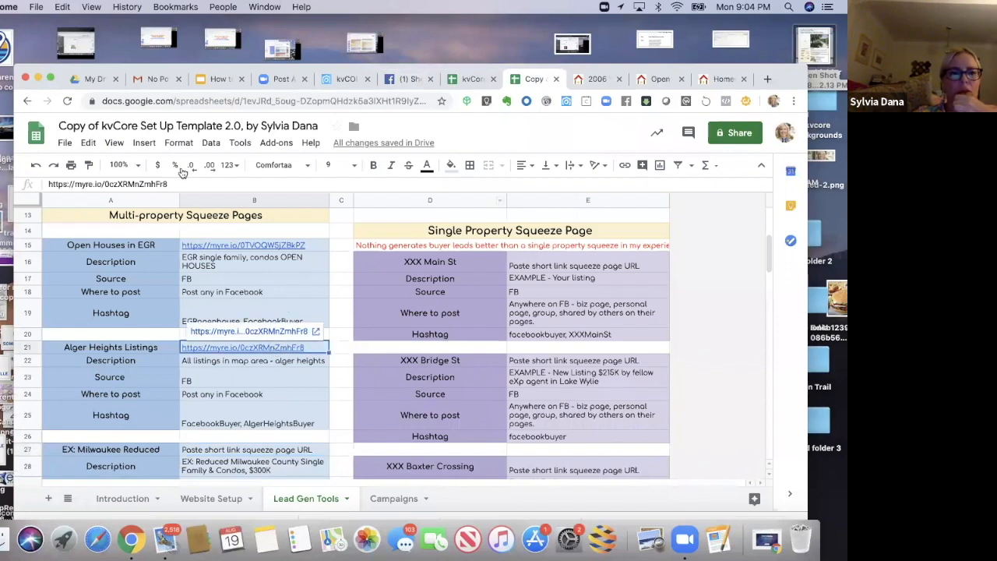
triple_click(46, 184)
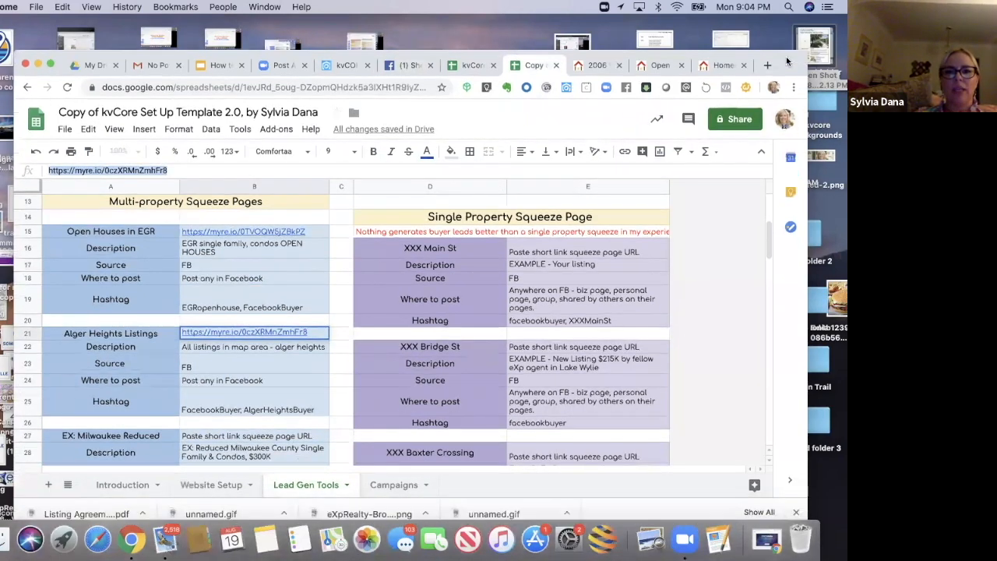
Step: Open the Facebook business page's Posts section, leaving the unfinished post without saving
left_click(411, 67)
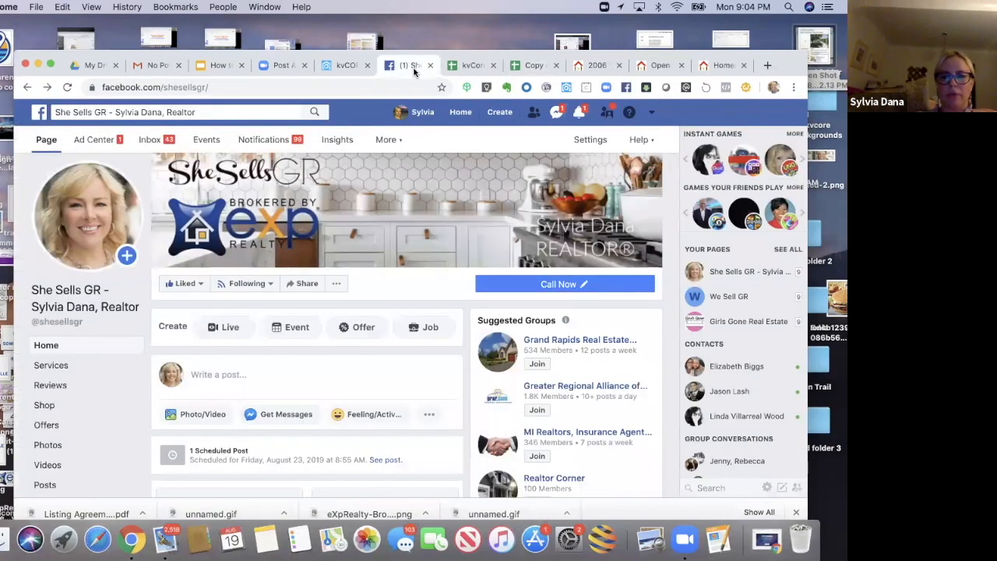
left_click(722, 64)
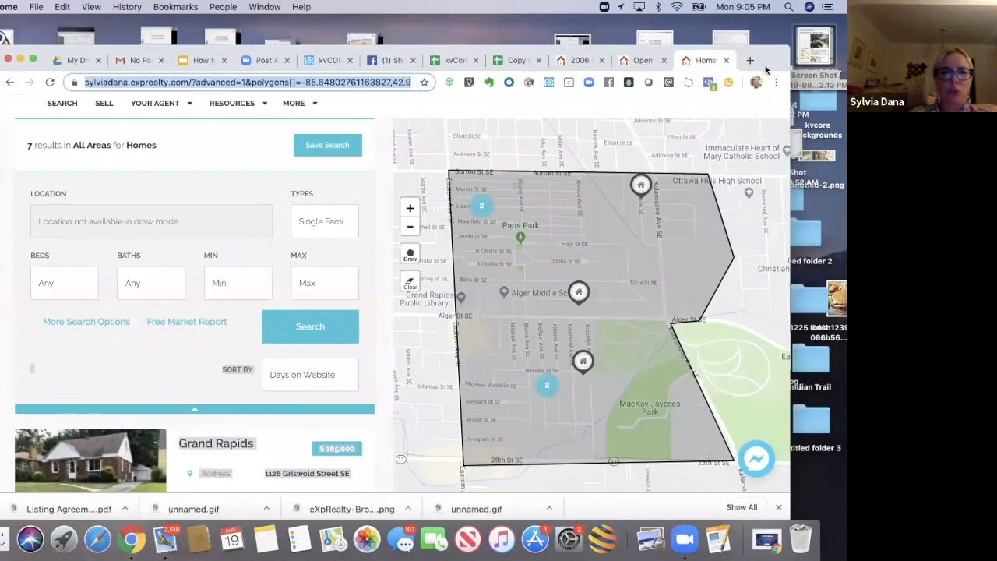
left_click_drag(769, 56, 766, 71)
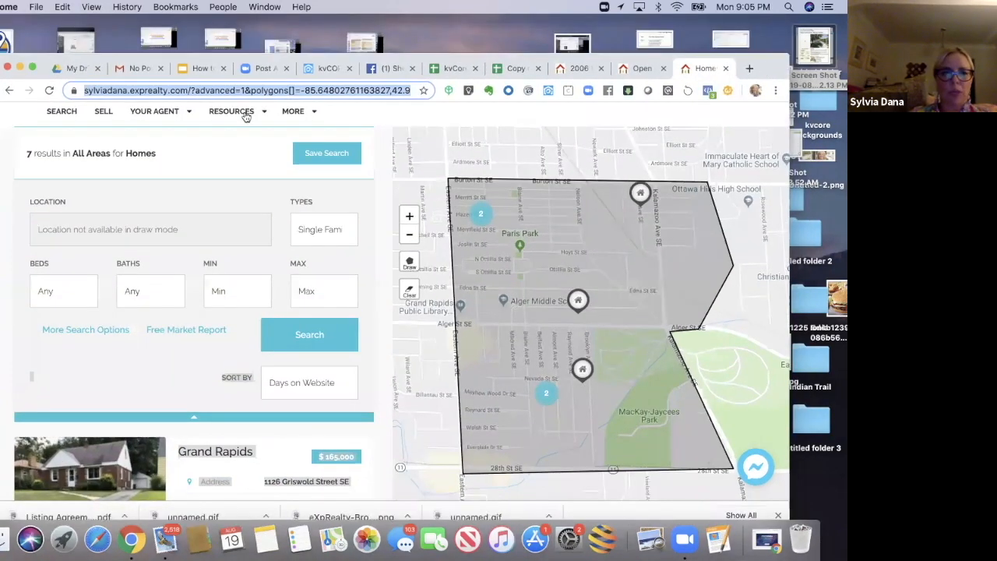
left_click(381, 75)
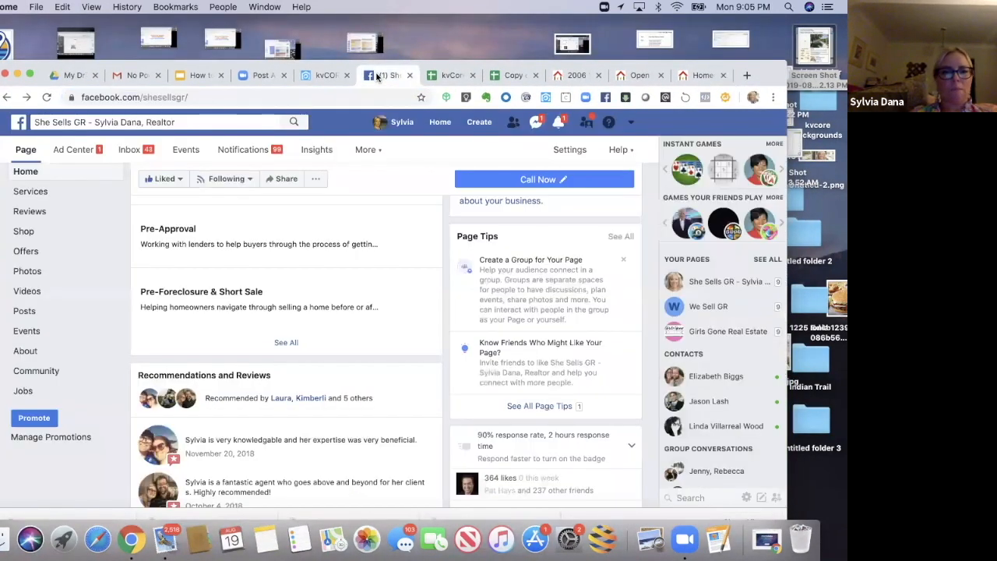
left_click(24, 312)
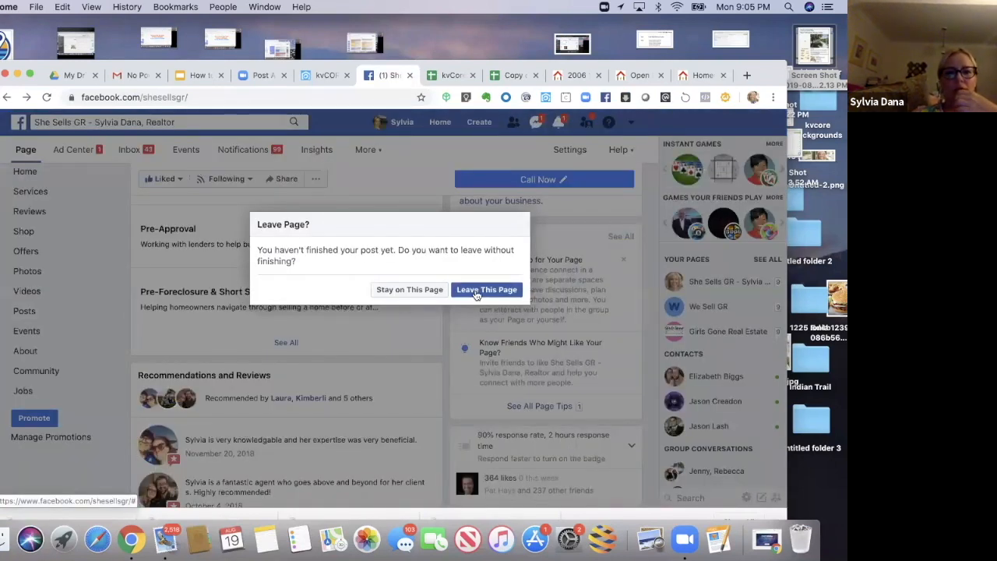
left_click(471, 290)
left_click_drag(766, 42, 773, 32)
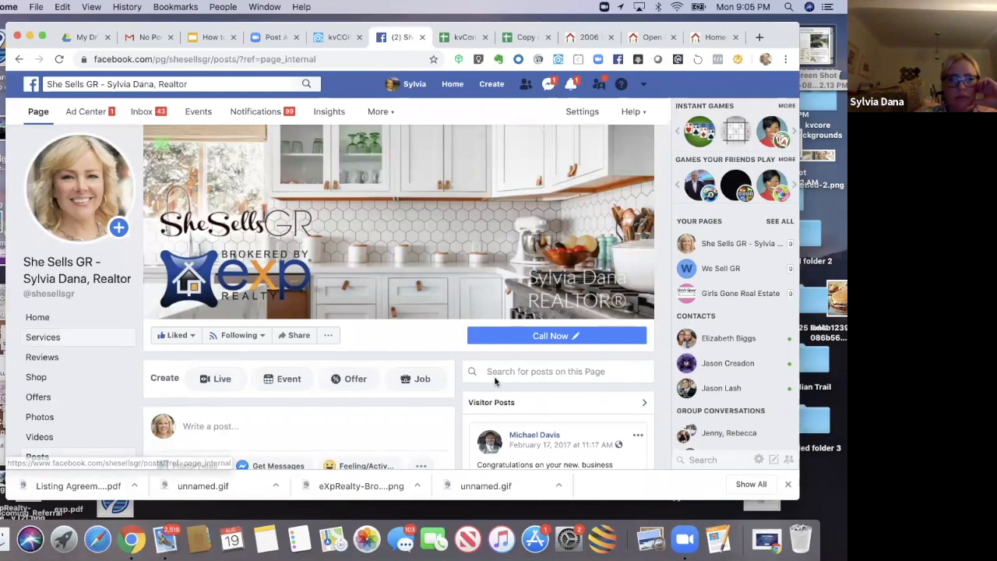
Step: Start a new page post, paste the Alger Heights listing search link, and delete the pasted URL text
scroll(467, 380, "down", 1)
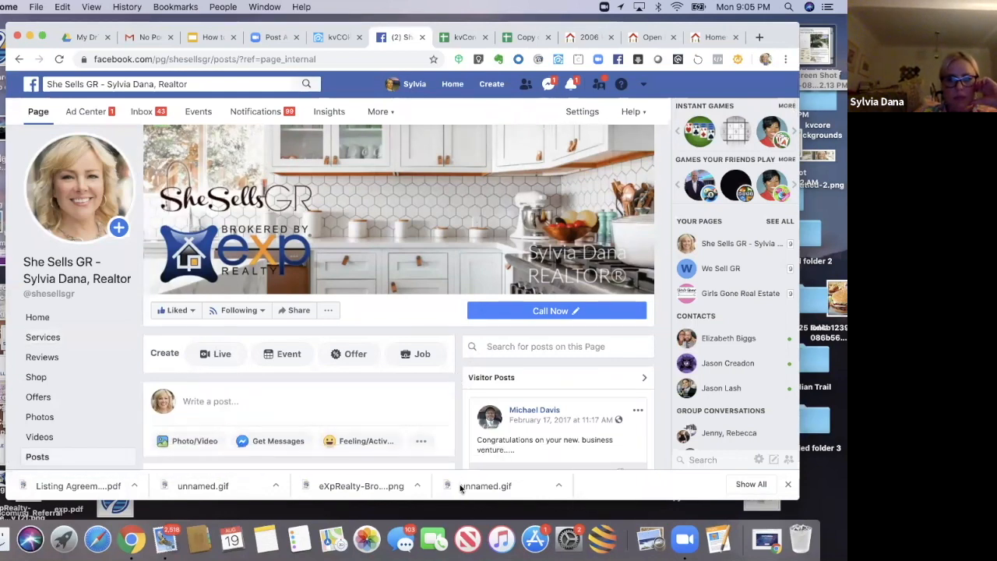
scroll(456, 236, "down", 5)
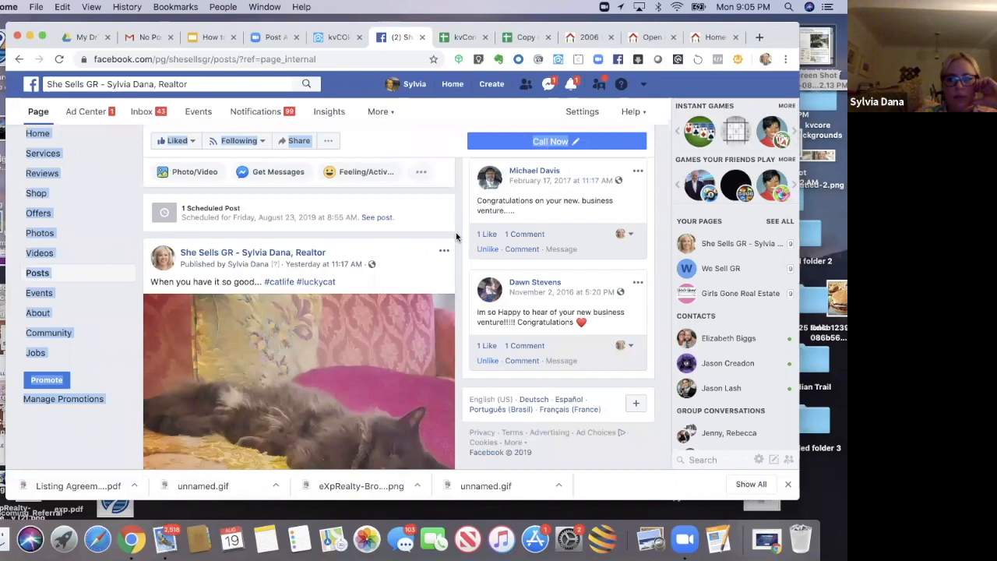
scroll(457, 236, "up", 2)
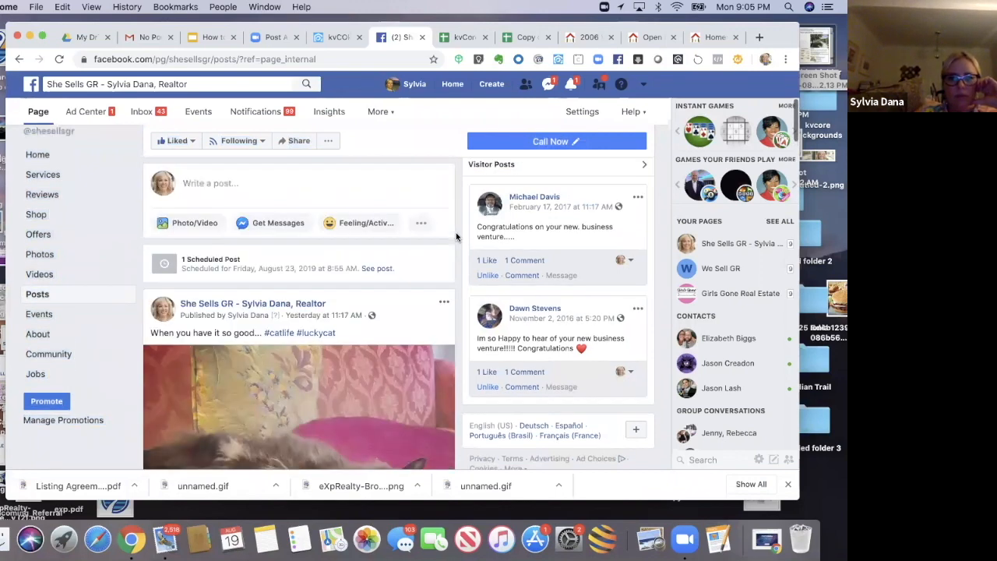
scroll(215, 204, "up", 1)
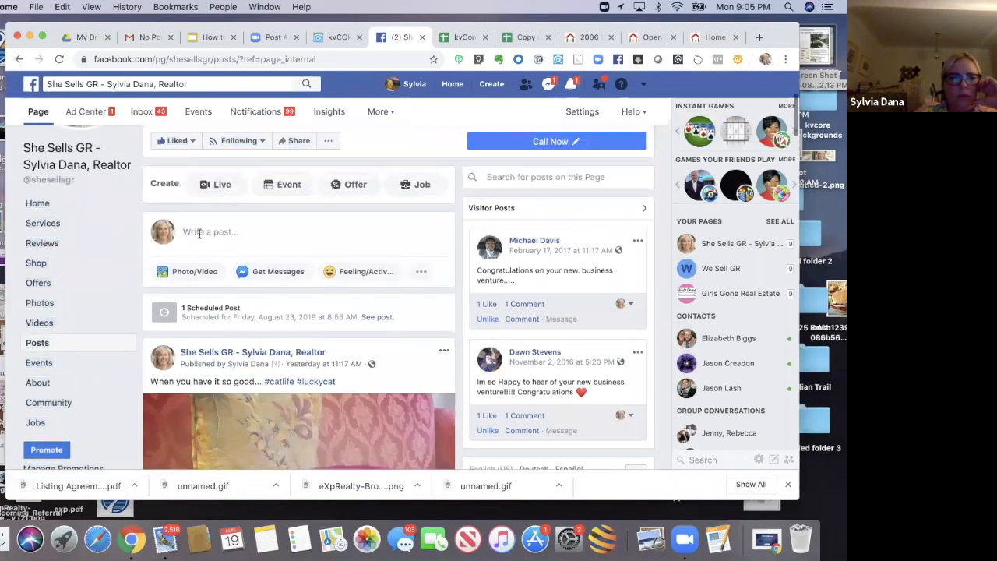
left_click(199, 233)
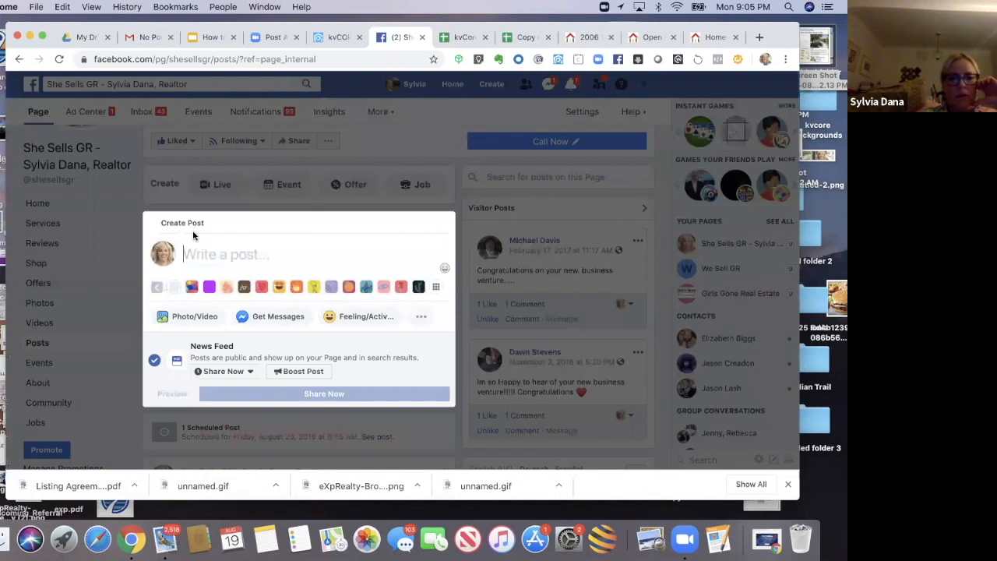
key("super+v")
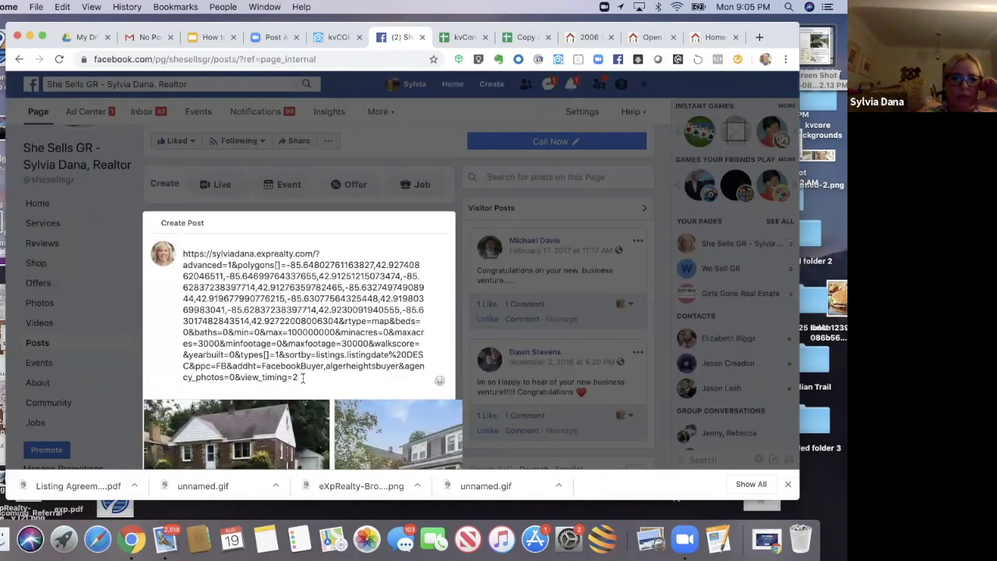
key("super+a")
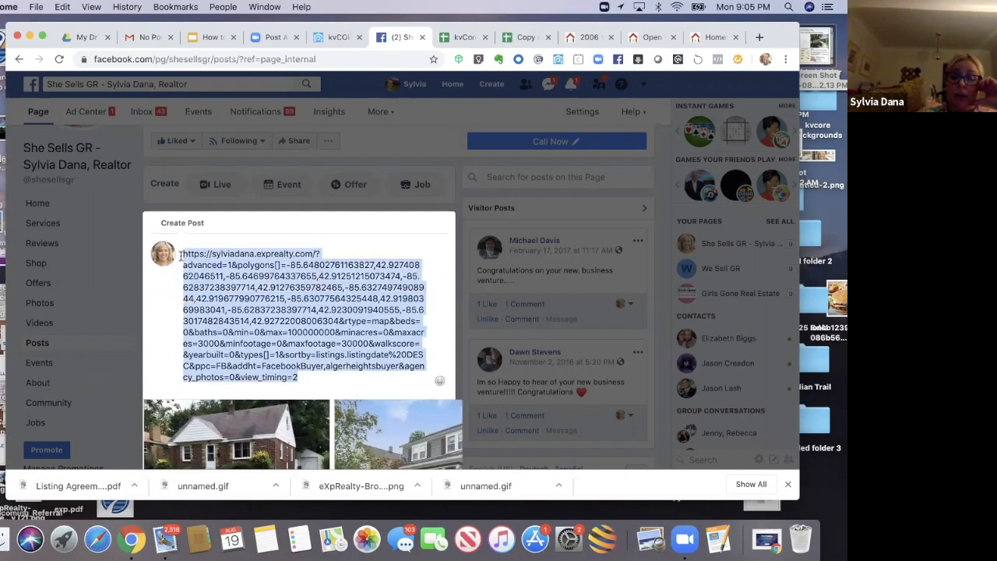
key("BackSpace")
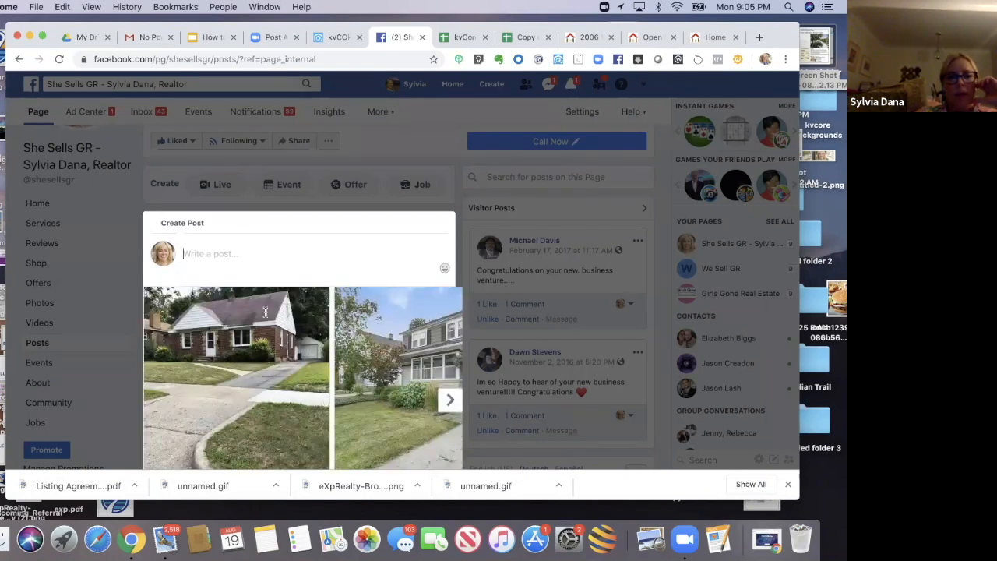
Step: Choose which listing photos appear in the post's link preview carousel, then return to the Alger Heights search page
scroll(269, 467, "down", 2)
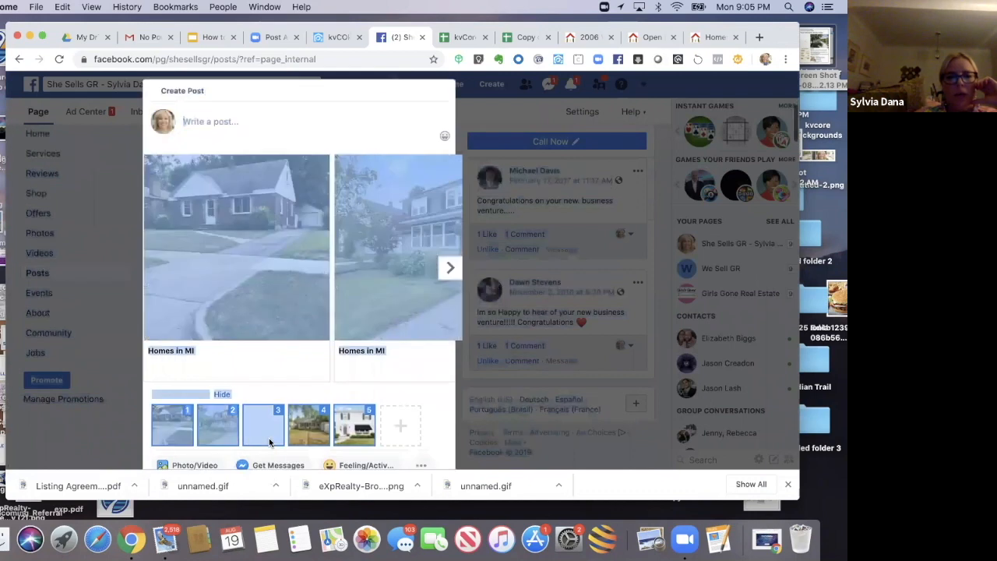
left_click(423, 412)
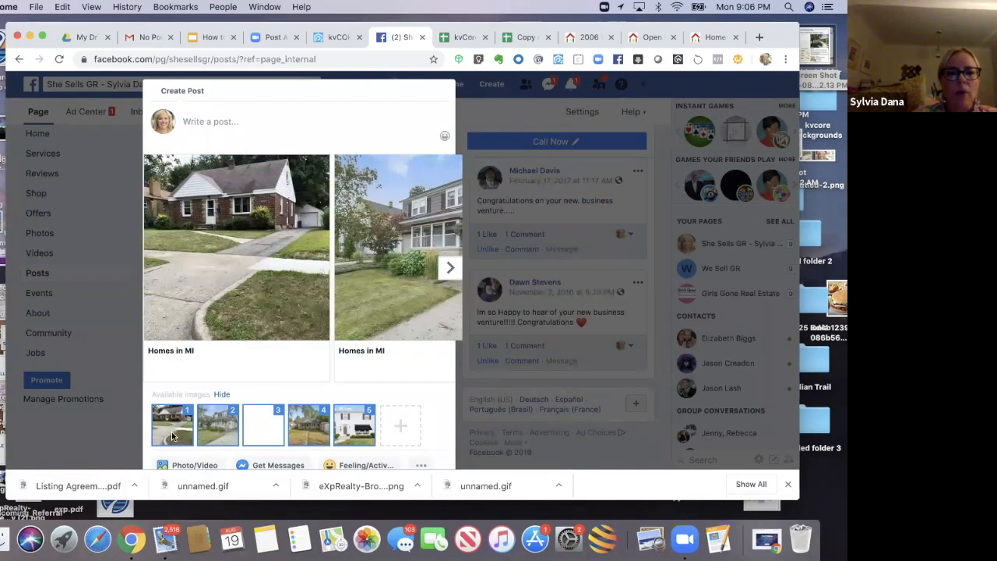
left_click(172, 434)
left_click(310, 430)
left_click(352, 436)
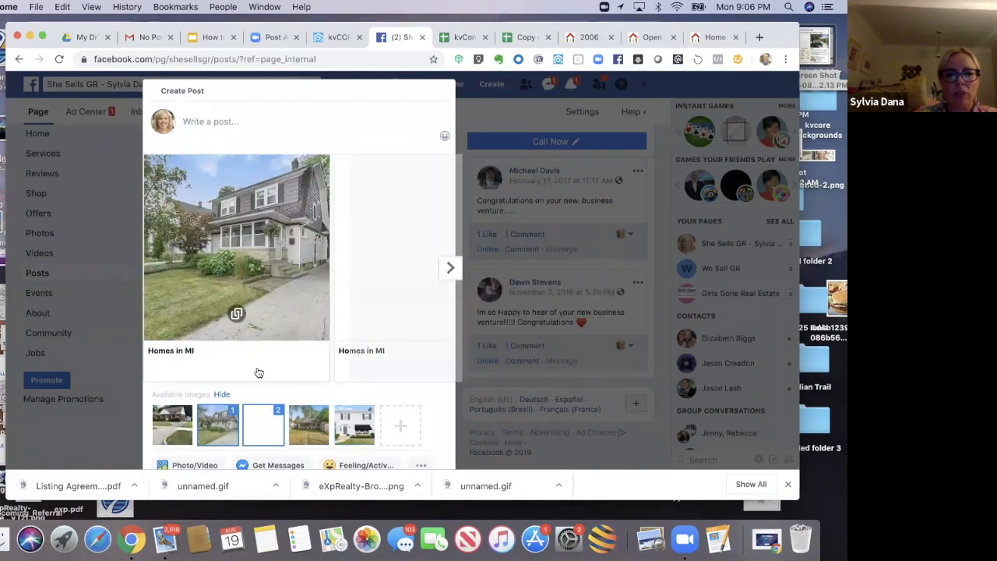
left_click(263, 436)
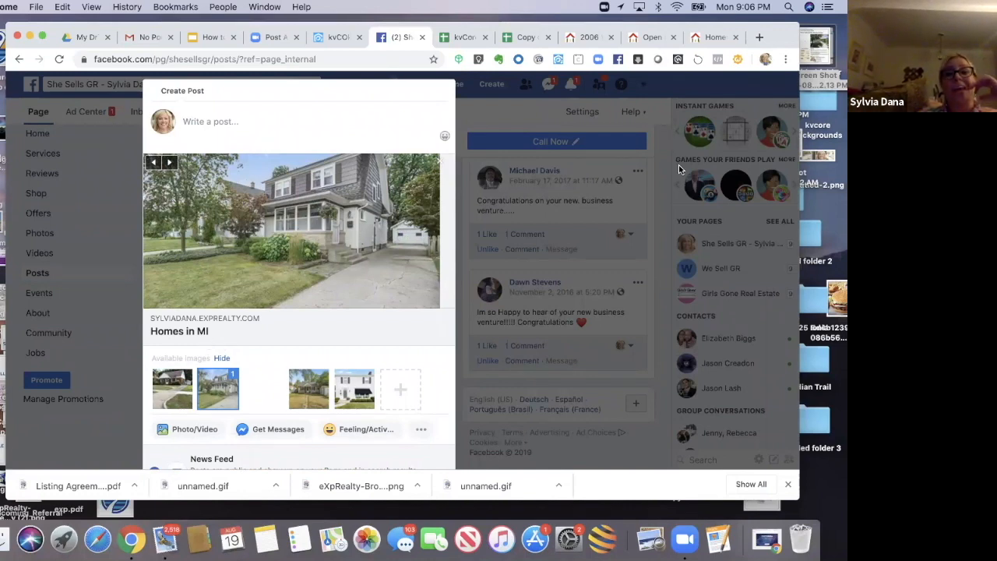
left_click(712, 39)
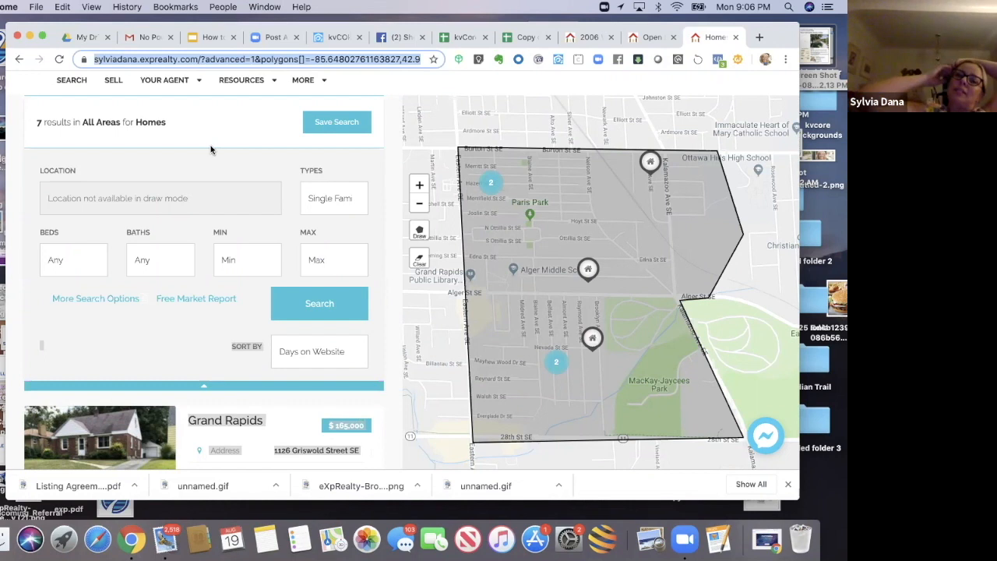
mouse_move(187, 82)
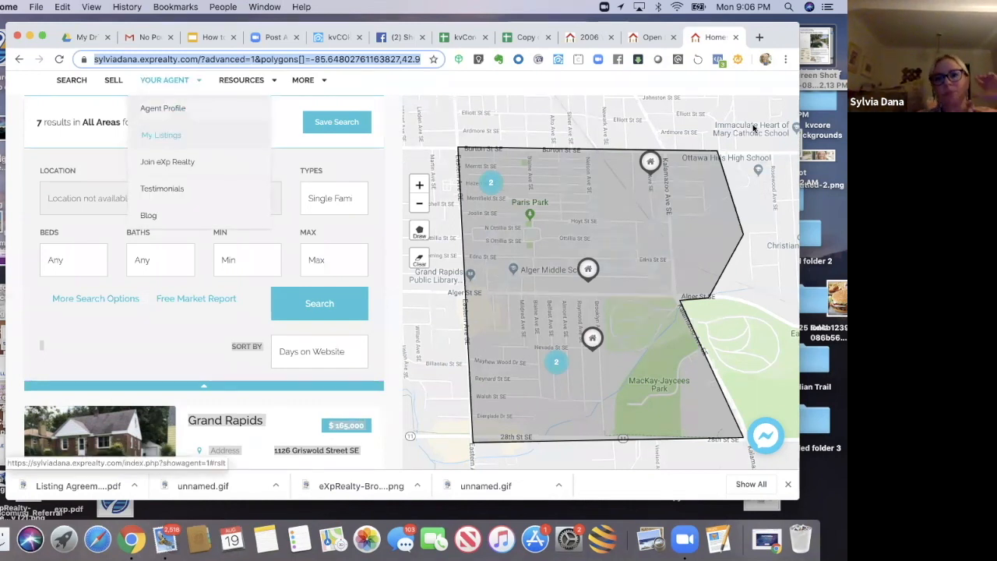
left_click(638, 204)
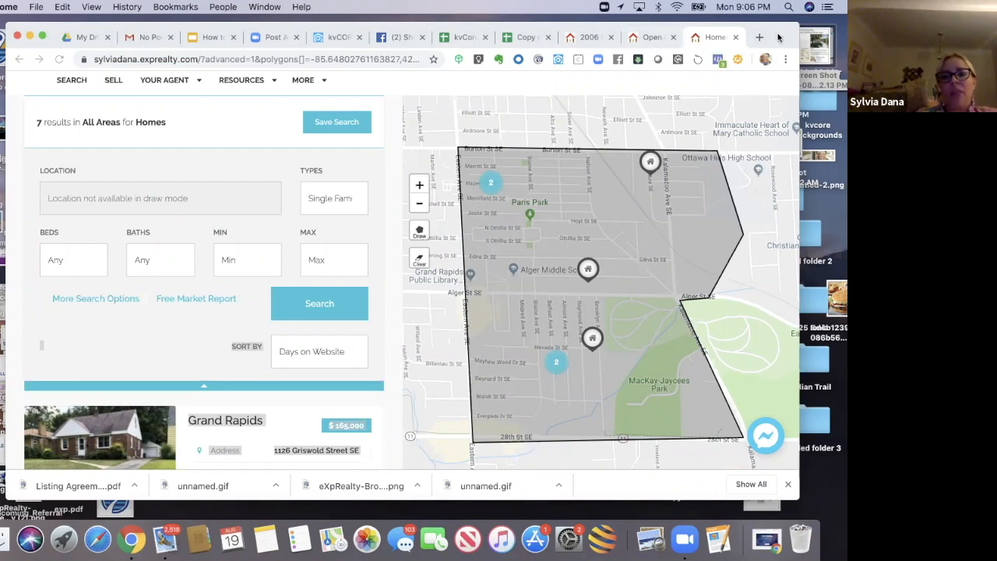
left_click_drag(780, 37, 744, 46)
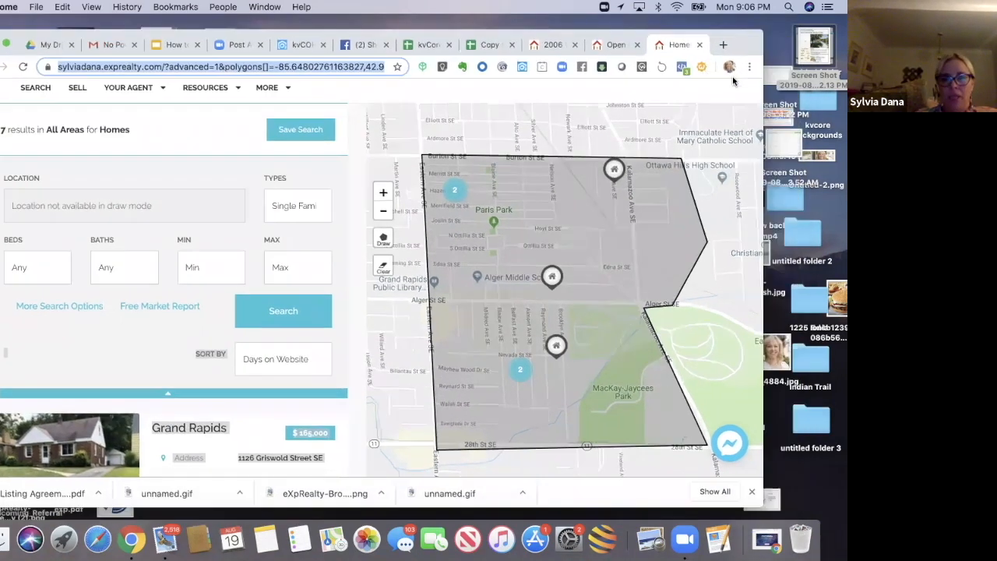
left_click_drag(733, 81, 745, 93)
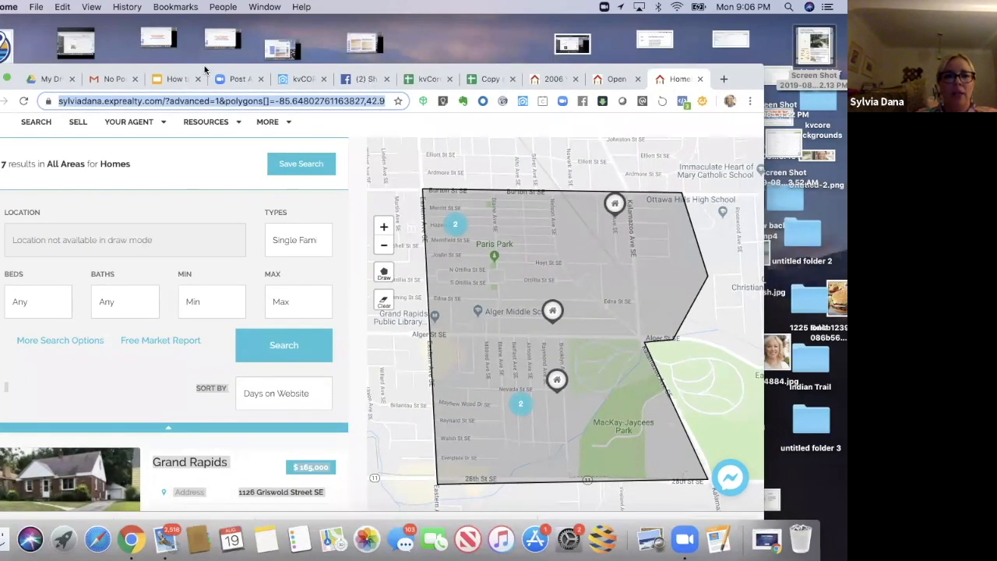
Step: Return to the post draft and write 'Curious about moving into the desirable Alger Heights neighbor', fixing the spelling of desirable
left_click(367, 80)
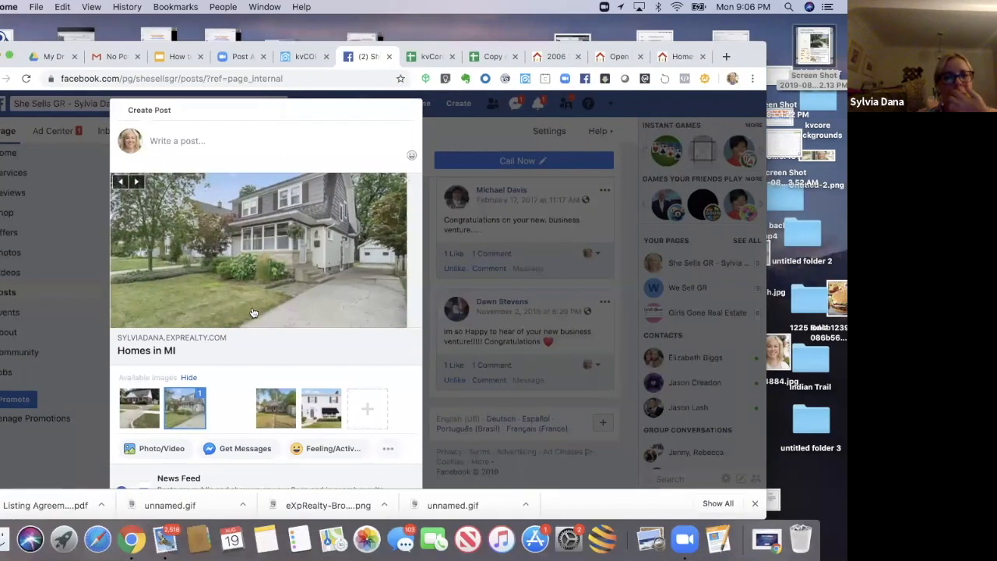
left_click(185, 140)
type("C")
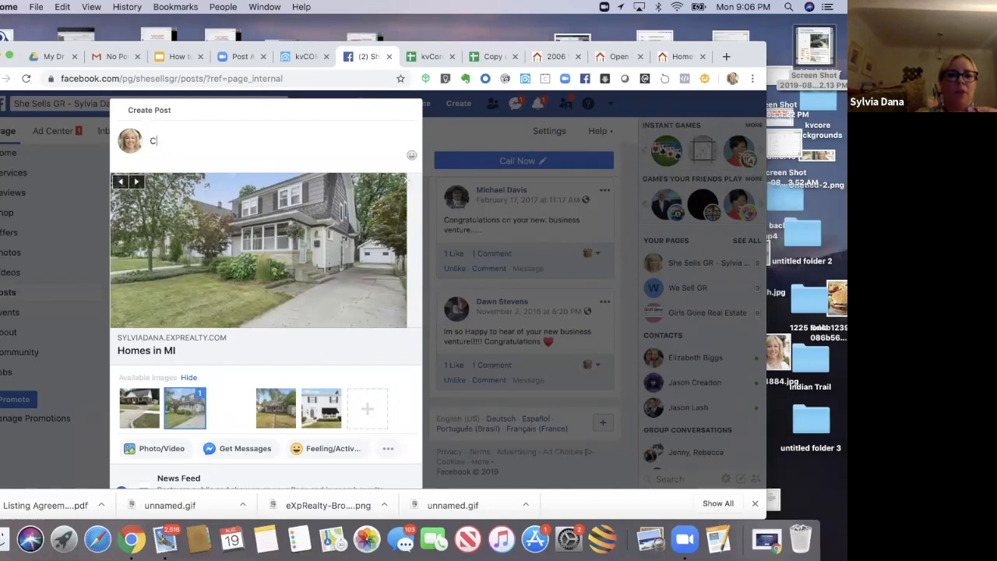
type("urious about ")
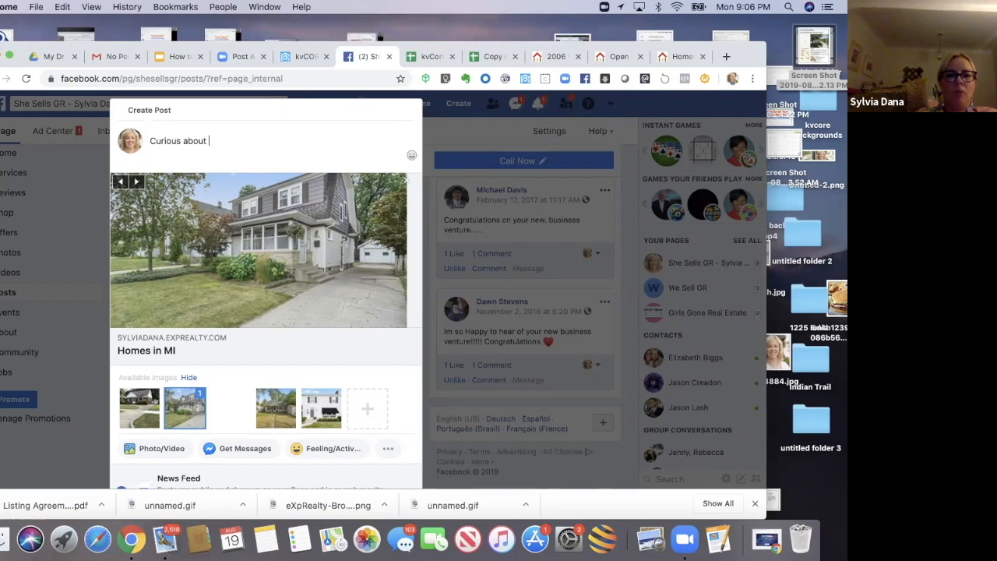
type("moving in to")
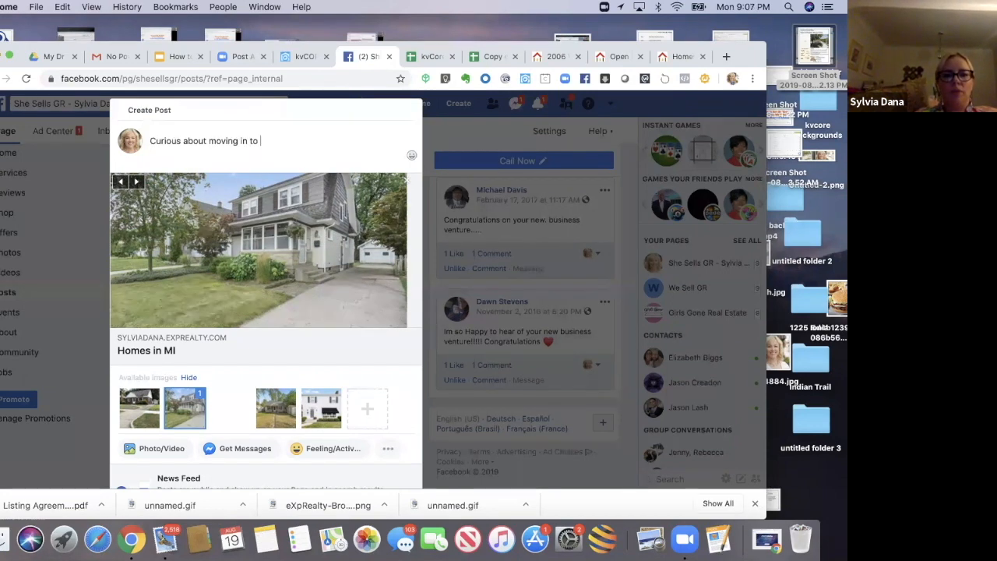
key("BackSpace")
type("to the desireable Aler")
key("BackSpace")
type("eights neighbor")
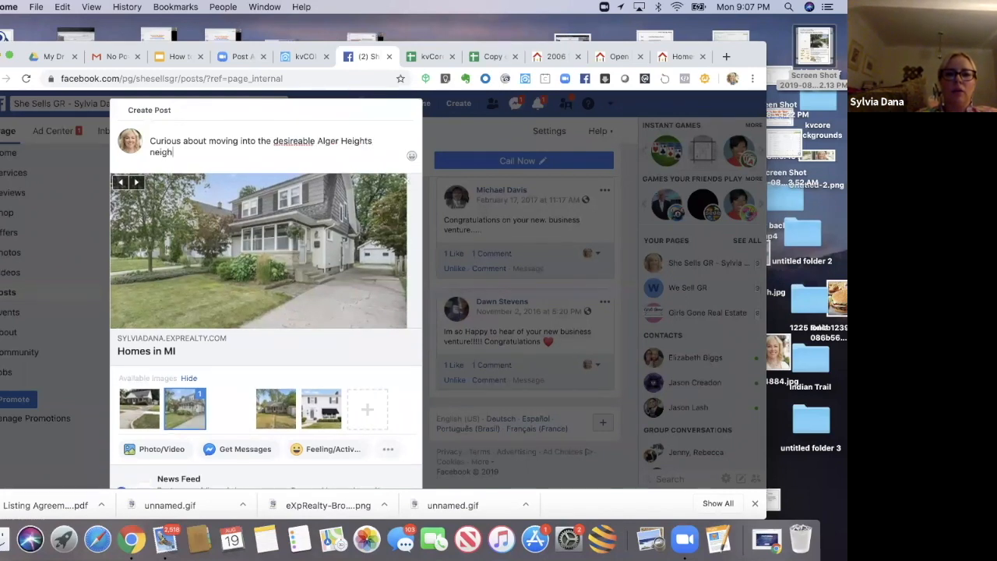
right_click(286, 142)
left_click(294, 159)
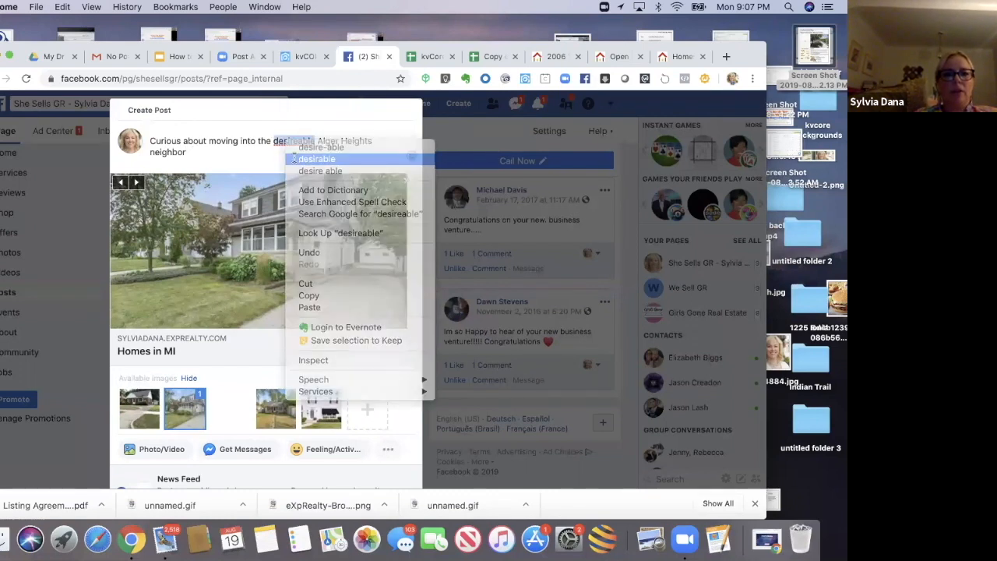
Step: Finish the caption with 'hood? See all the Alger Heights listings here and let me know if I can show you one of these homes!'
type("hood? See all the Alger Height")
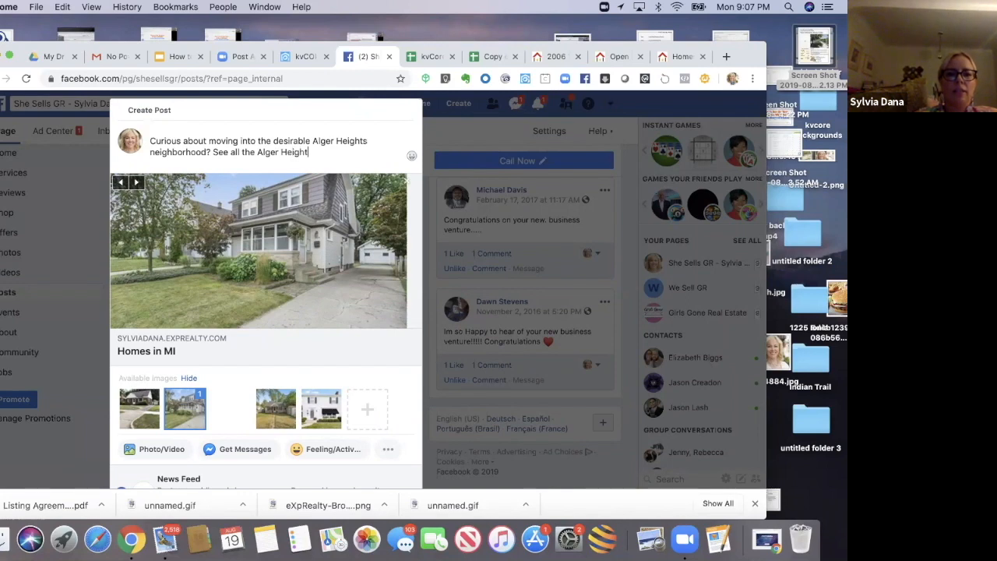
type("s listings here and ")
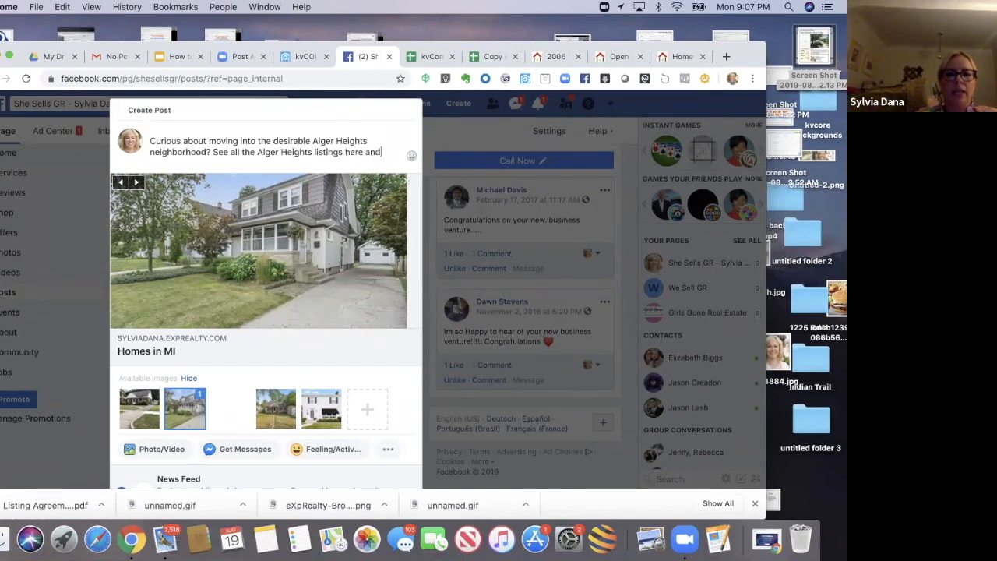
type("let me know if ")
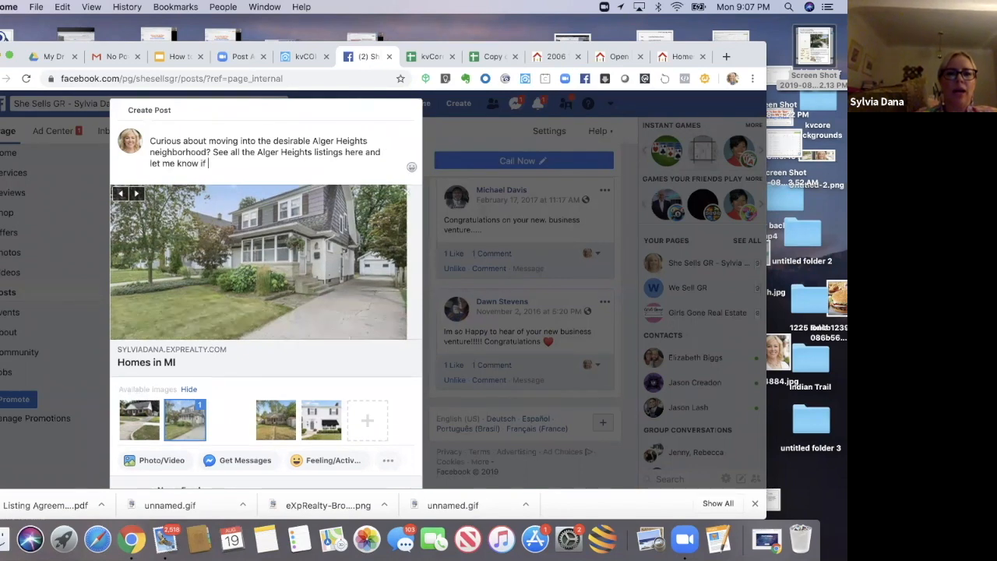
type("I can show you one")
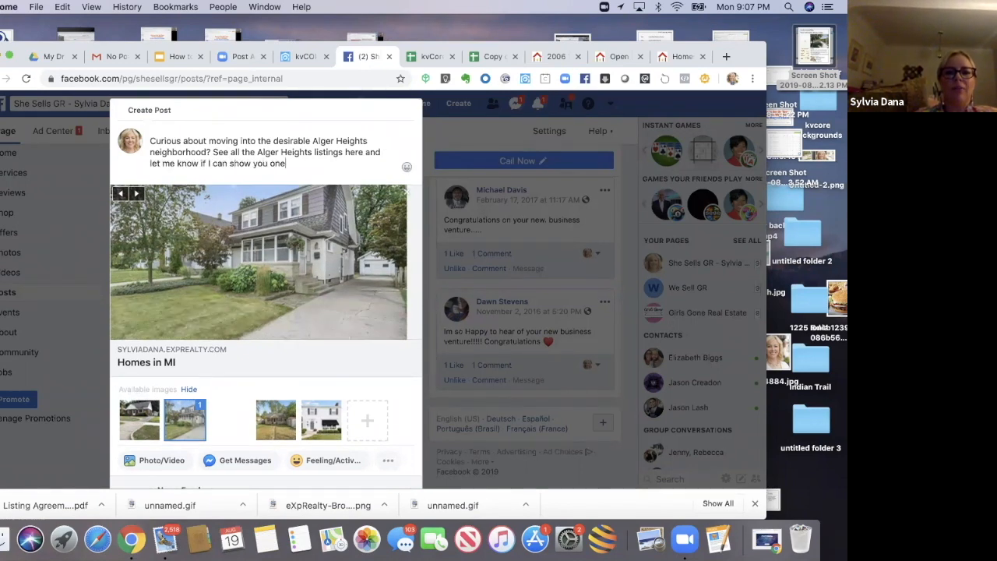
type(" of these homes!")
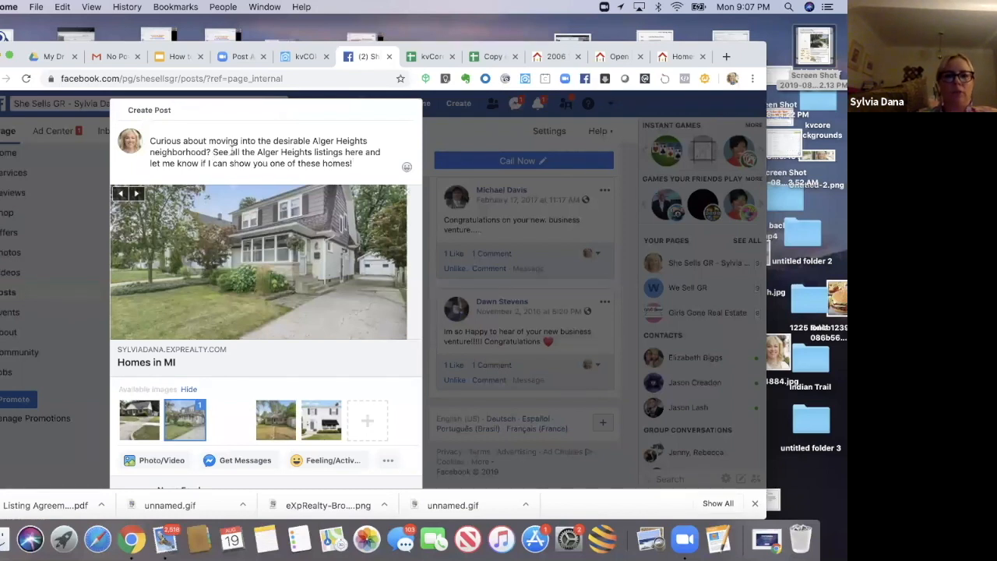
Step: Switch the post to scheduled publishing and pick August 21, 2019 as the publication date
left_click_drag(238, 154, 231, 466)
scroll(232, 466, "down", 2)
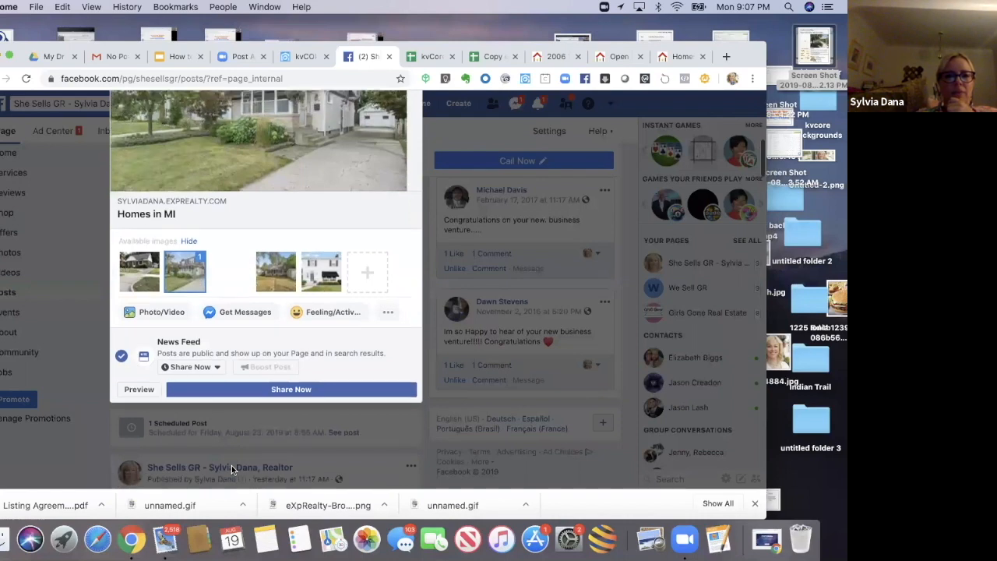
left_click(204, 369)
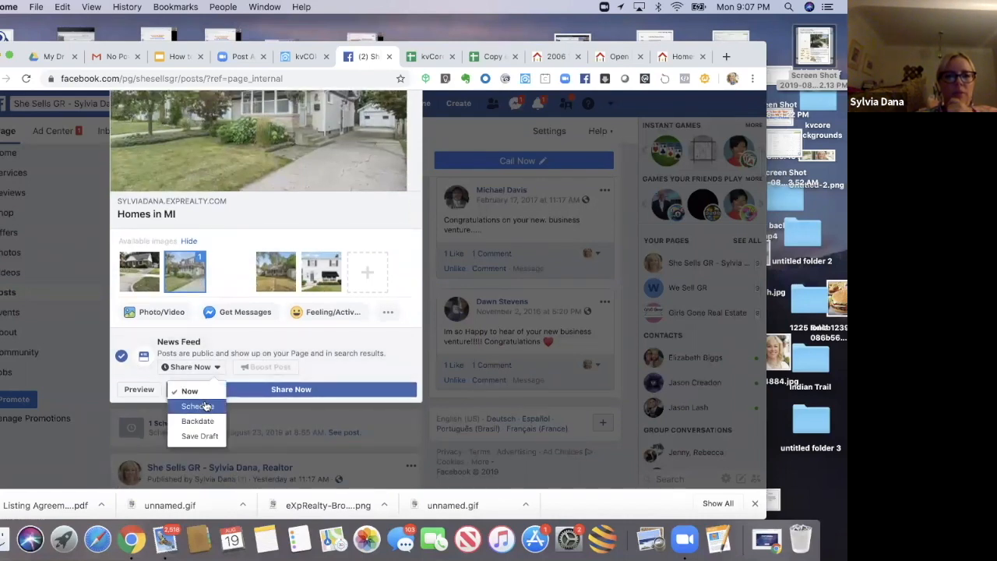
left_click(204, 406)
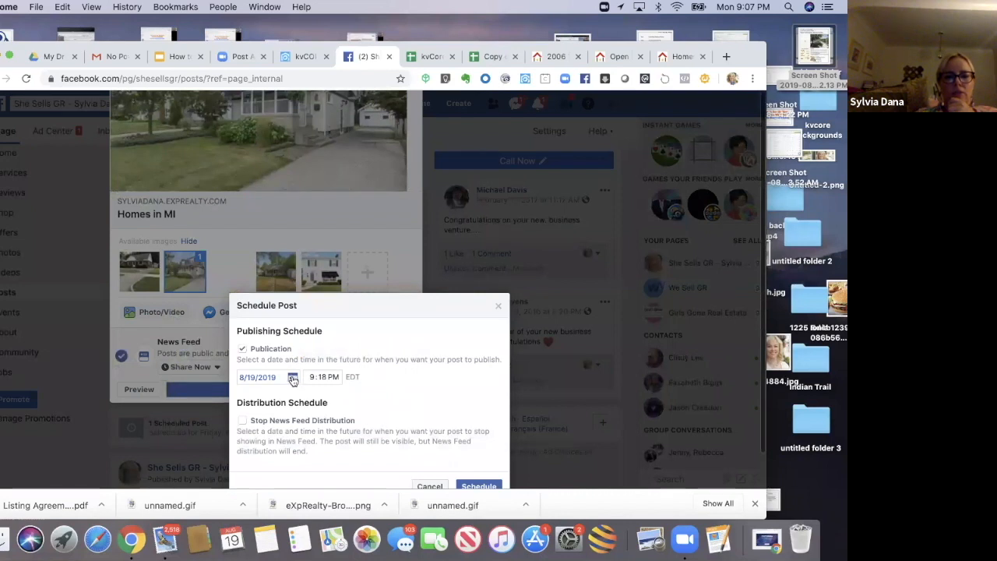
left_click(293, 378)
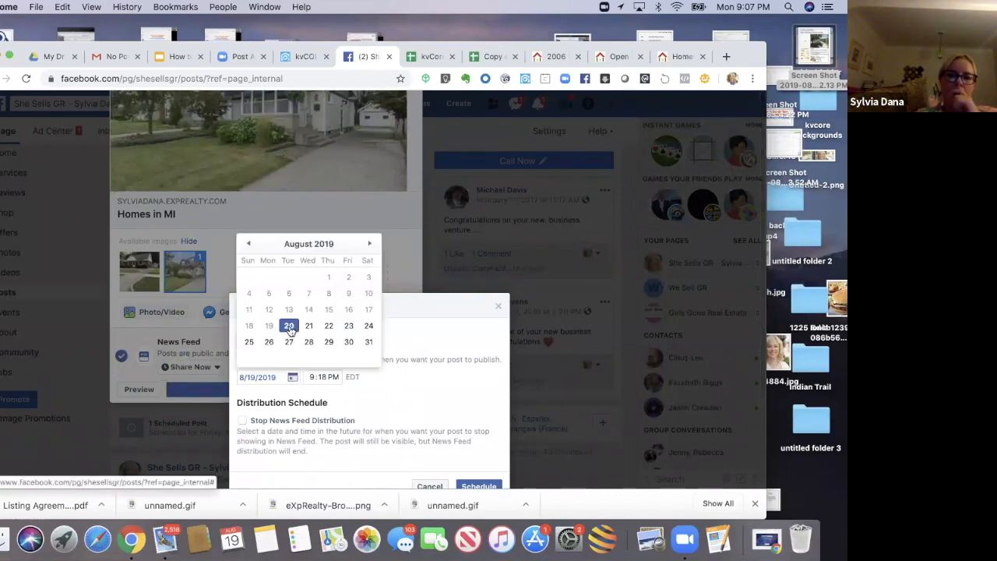
left_click(307, 325)
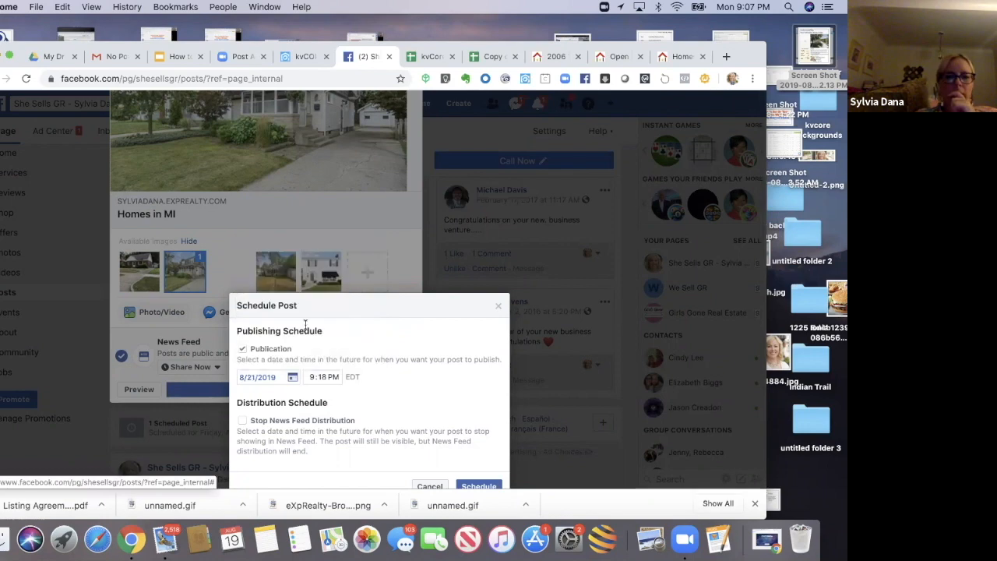
Step: Set the publication time to 9:18 AM and schedule the post without adding a Send Message button
left_click(335, 379)
type("a")
left_click(384, 398)
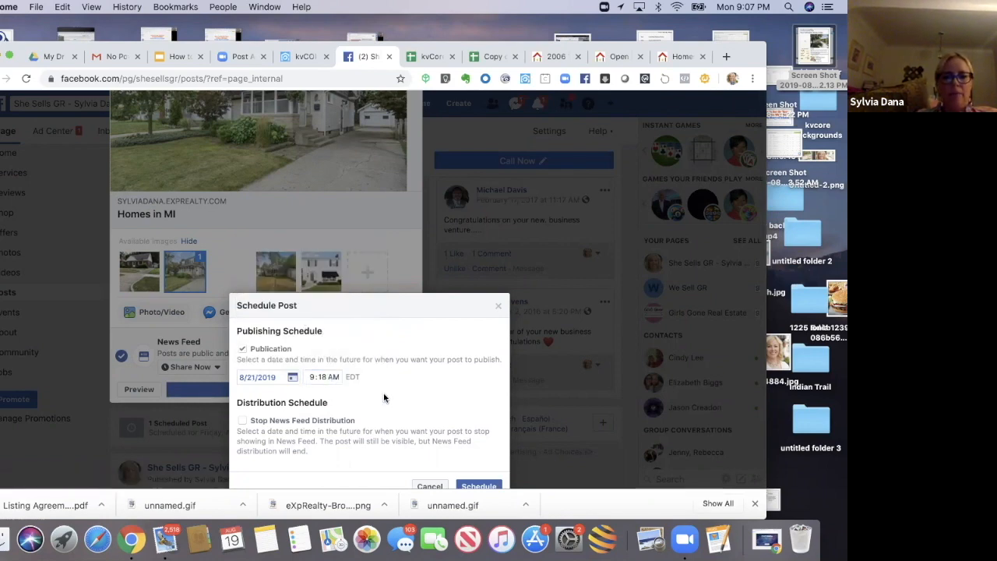
left_click(465, 486)
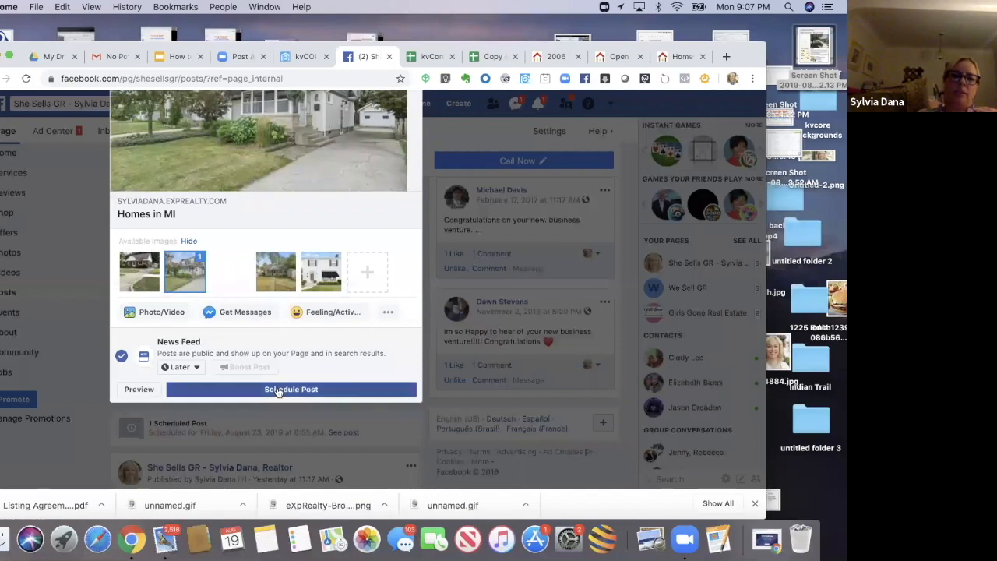
left_click(277, 390)
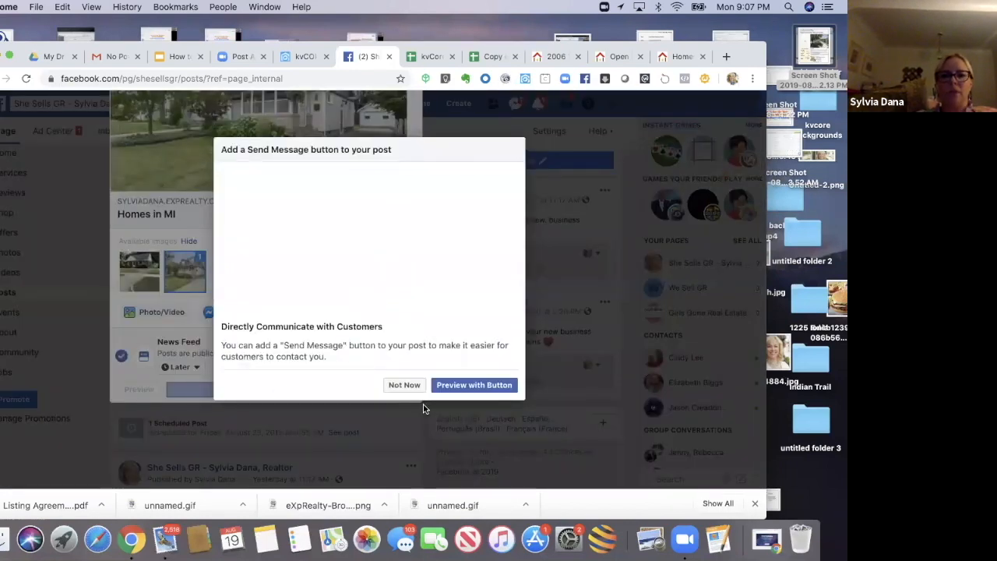
left_click(403, 385)
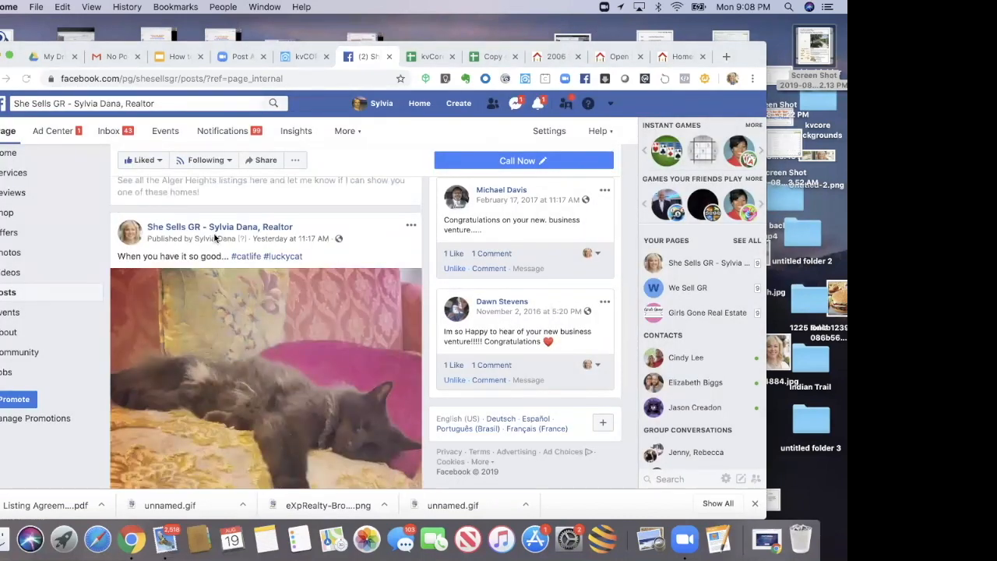
Step: Open the first listing from the Alger Heights search results on the kvCore site
scroll(201, 263, "down", 3)
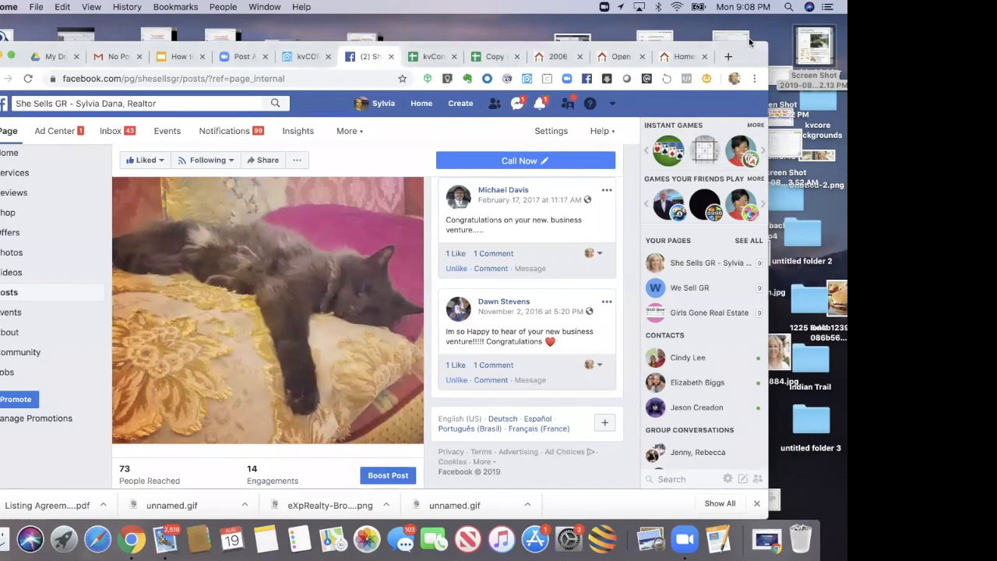
mouse_move(731, 70)
left_mouse_down()
mouse_move(747, 42)
mouse_move(741, 56)
left_mouse_up()
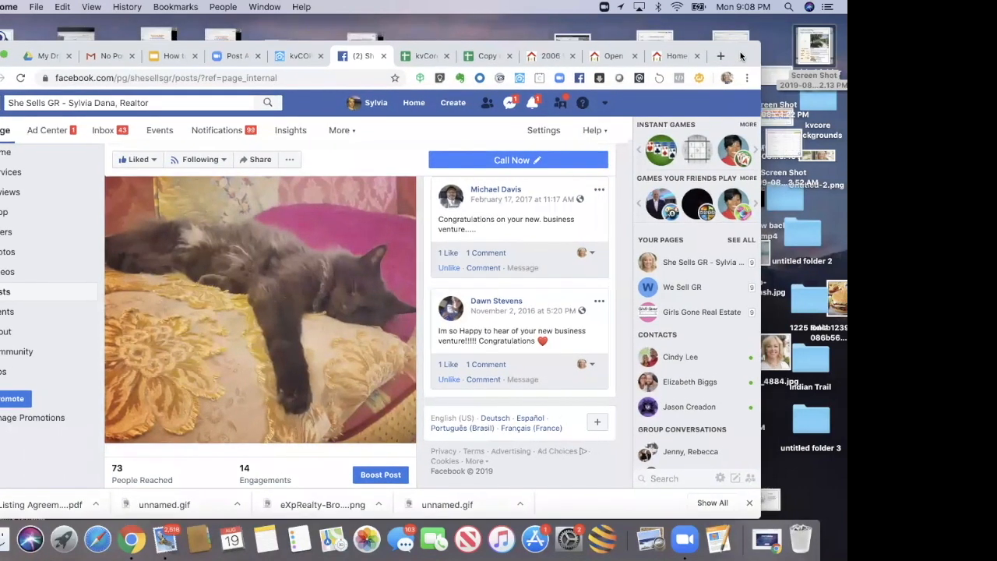
left_click(683, 54)
left_click(104, 446)
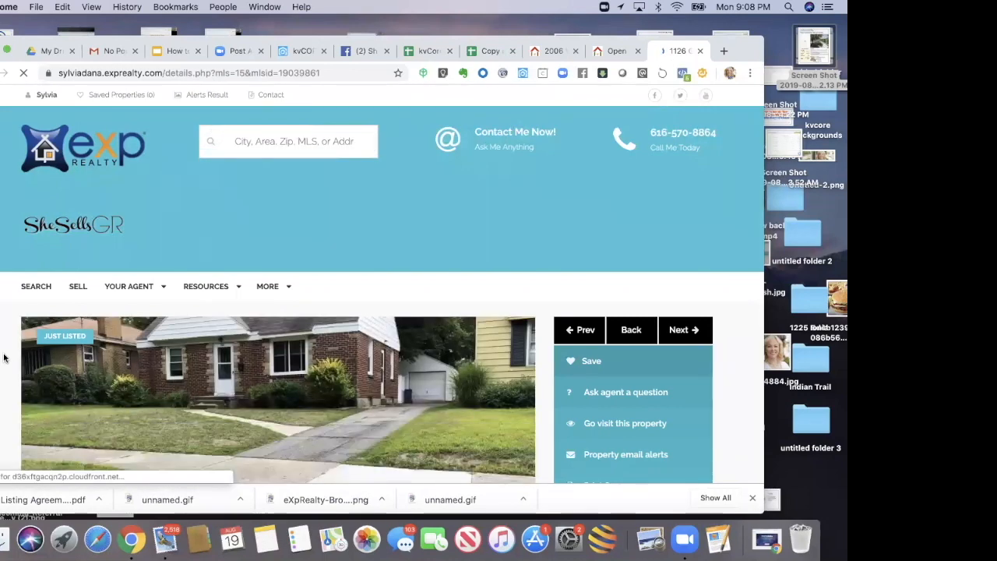
Step: Scroll through the listing's details, attributes, listing courtesy line and general features
scroll(4, 358, "down", 1)
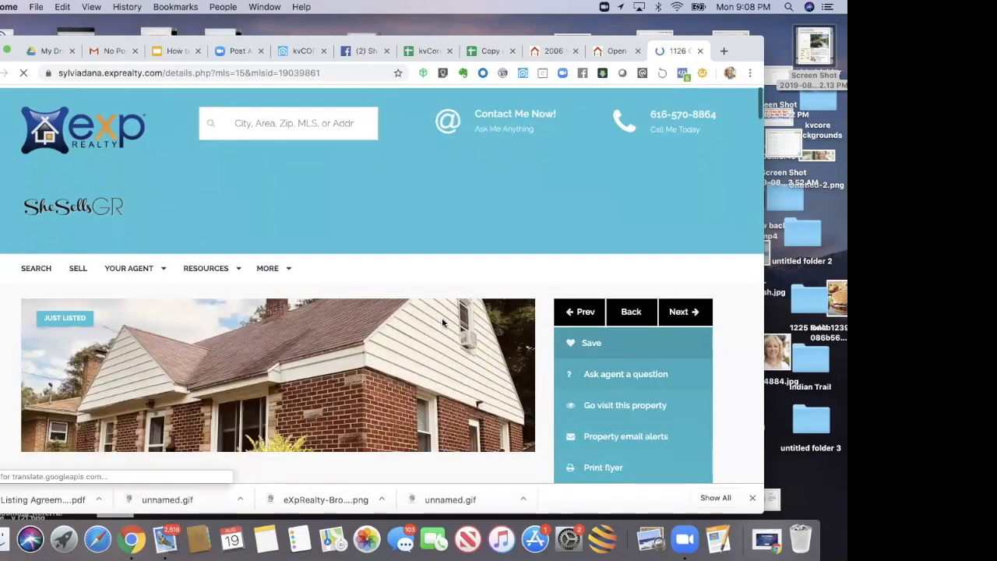
scroll(4, 358, "down", 1)
scroll(544, 401, "down", 3)
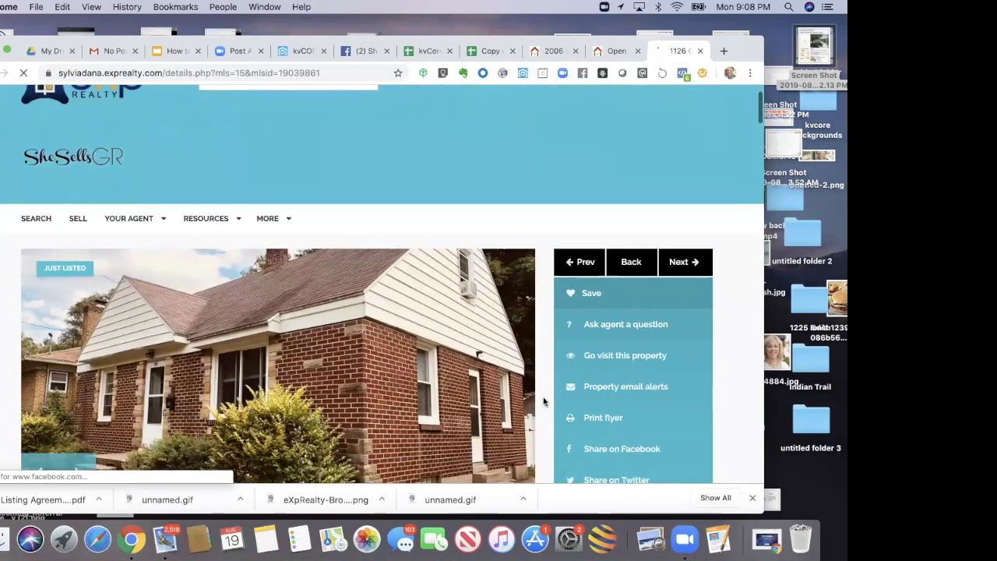
scroll(543, 401, "down", 2)
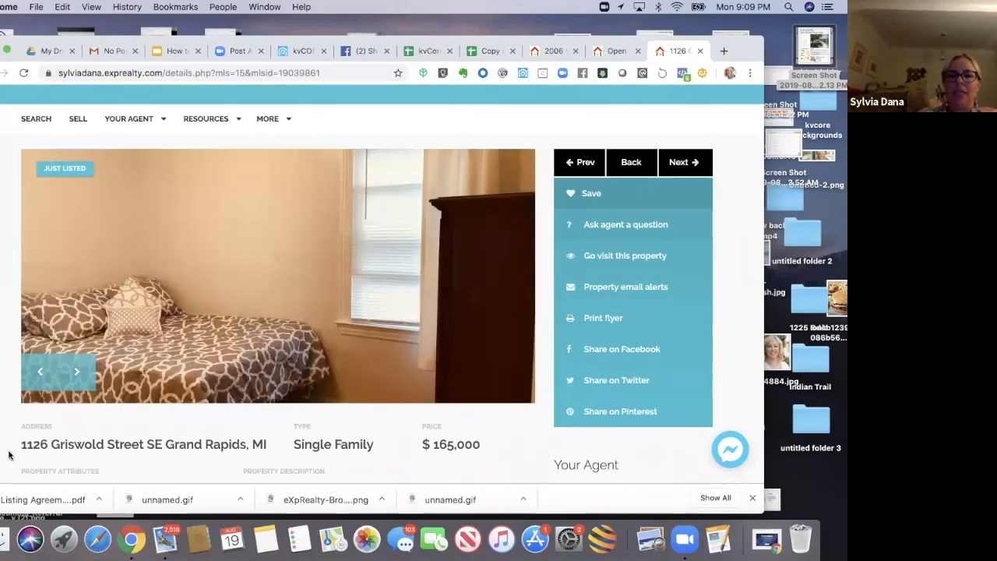
scroll(9, 456, "down", 3)
scroll(9, 456, "down", 6)
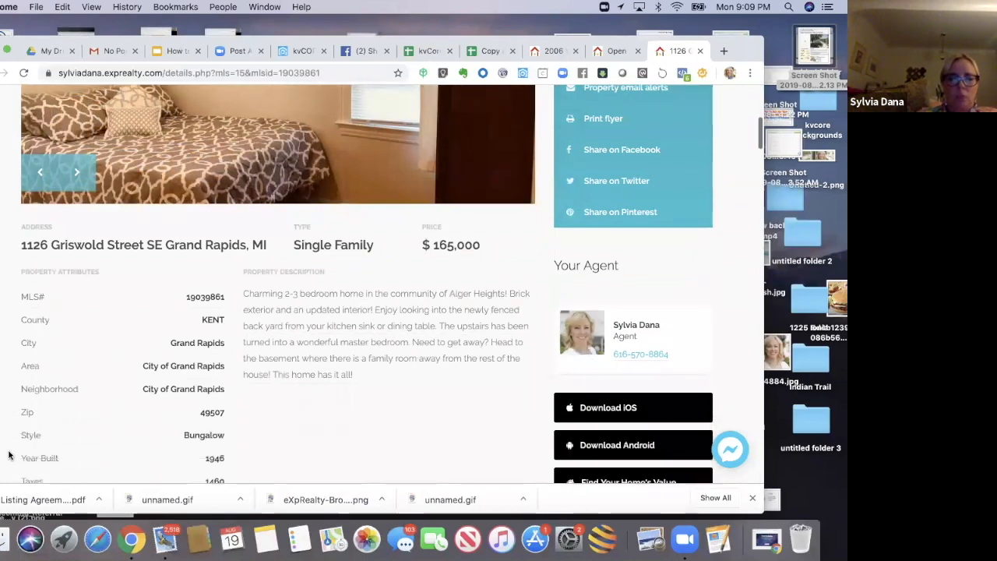
scroll(9, 456, "down", 2)
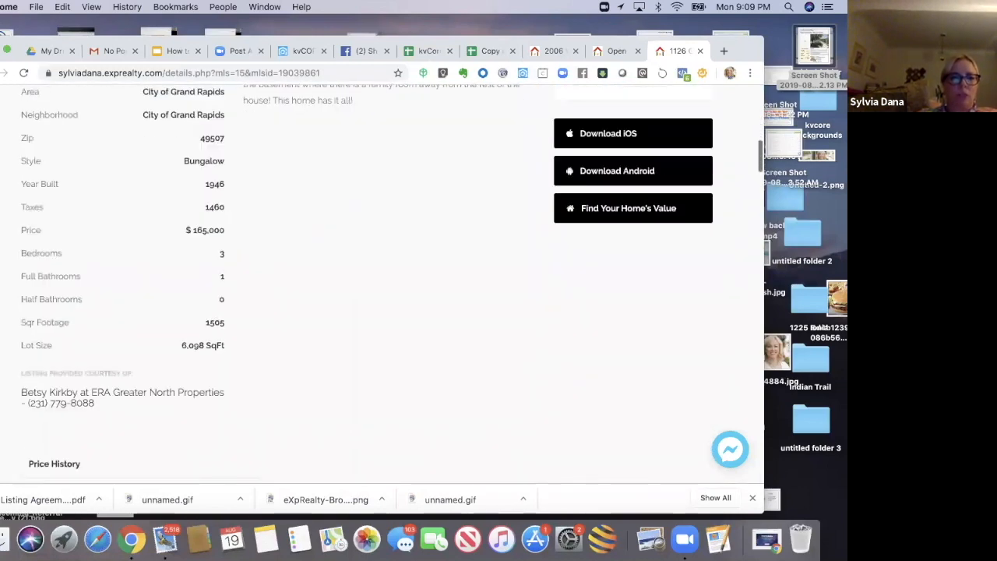
left_click_drag(22, 385, 98, 413)
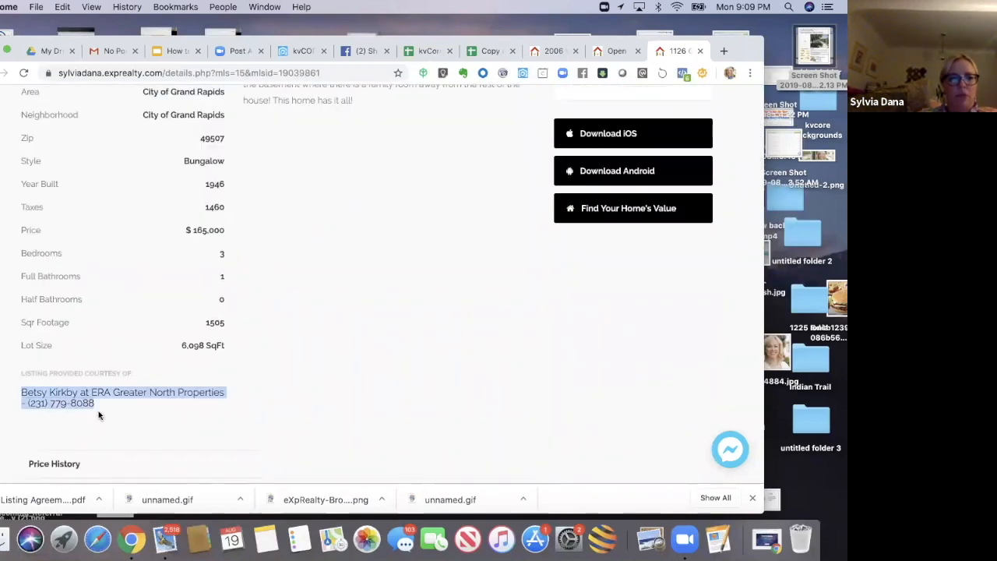
left_click(182, 430)
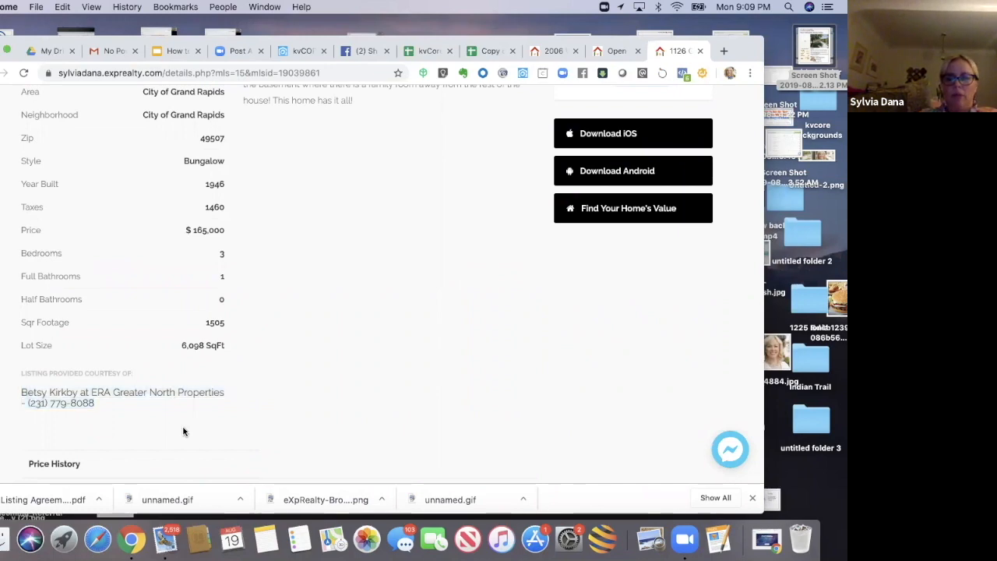
scroll(183, 431, "down", 3)
scroll(183, 431, "down", 4)
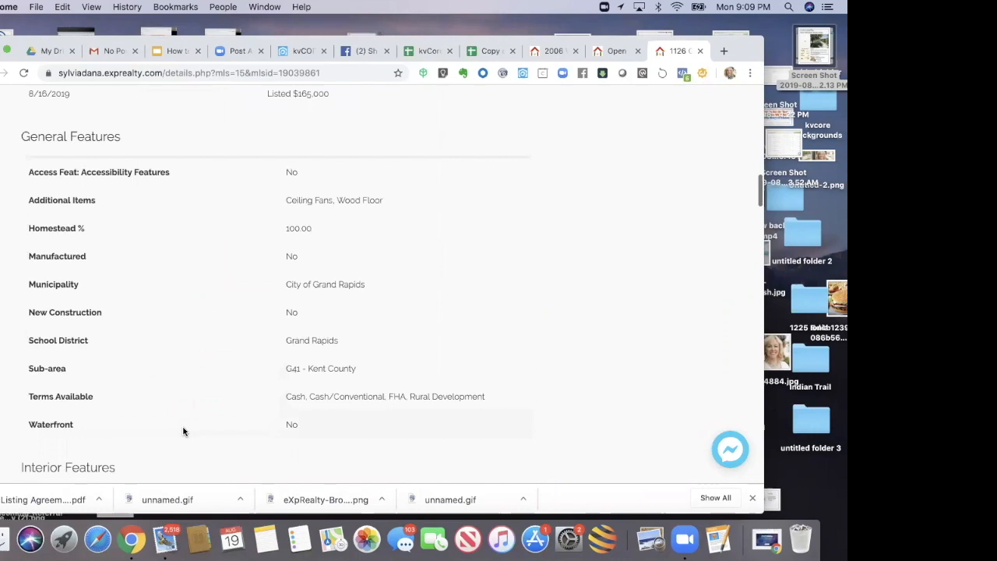
Step: Scroll back to the top of the Alger Heights listing page
scroll(183, 431, "up", 6)
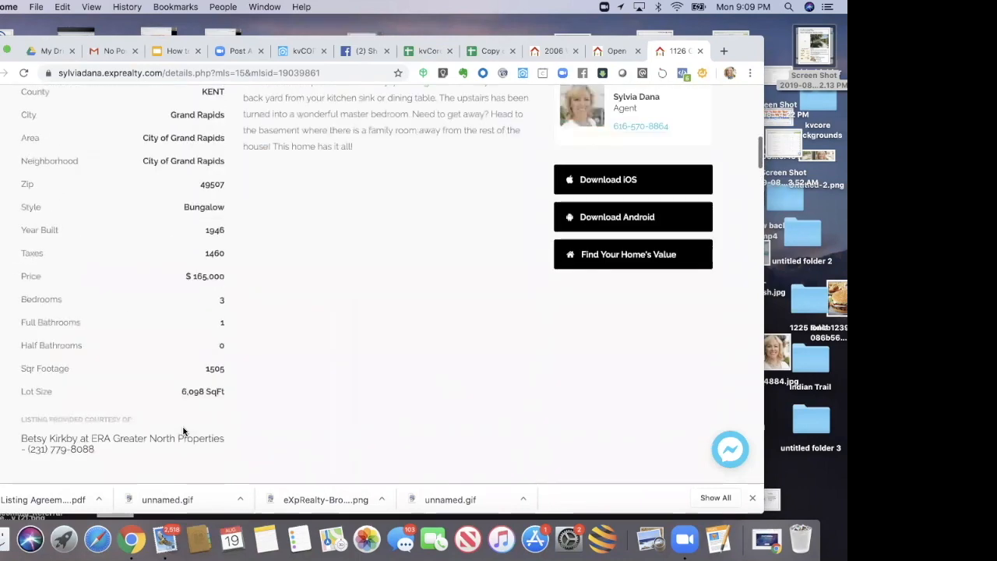
scroll(183, 431, "up", 8)
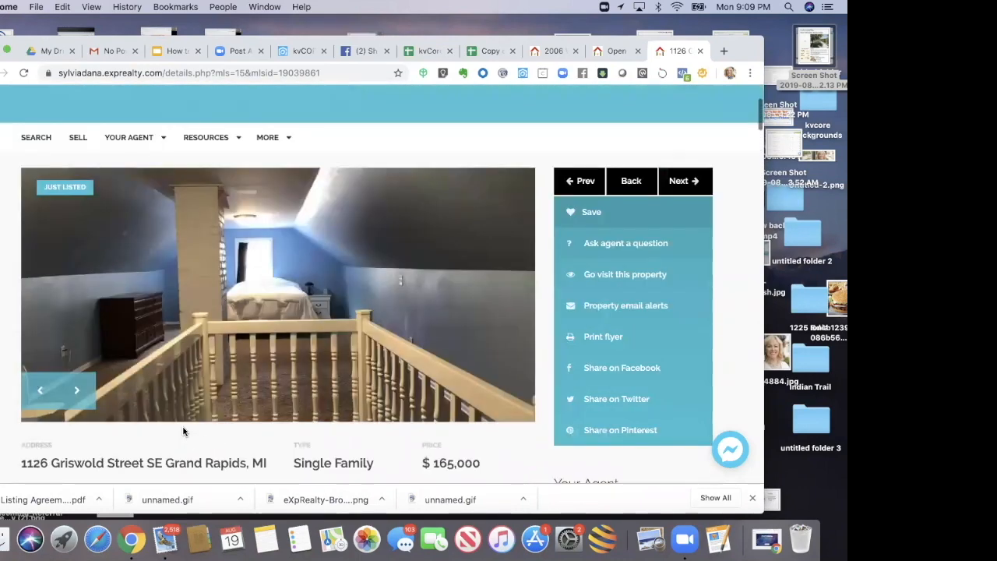
scroll(183, 431, "up", 3)
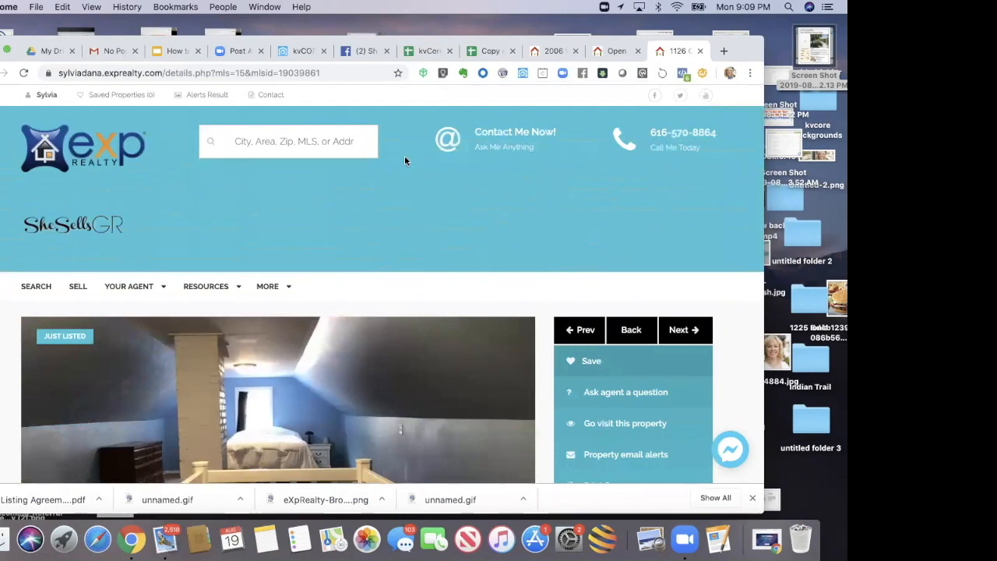
left_click_drag(738, 53, 720, 67)
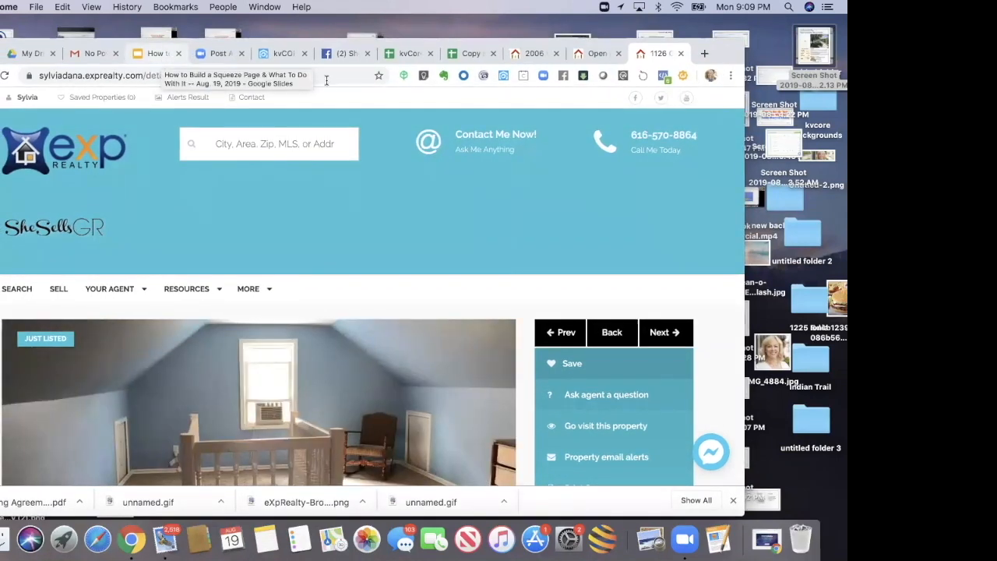
left_click_drag(722, 57, 702, 77)
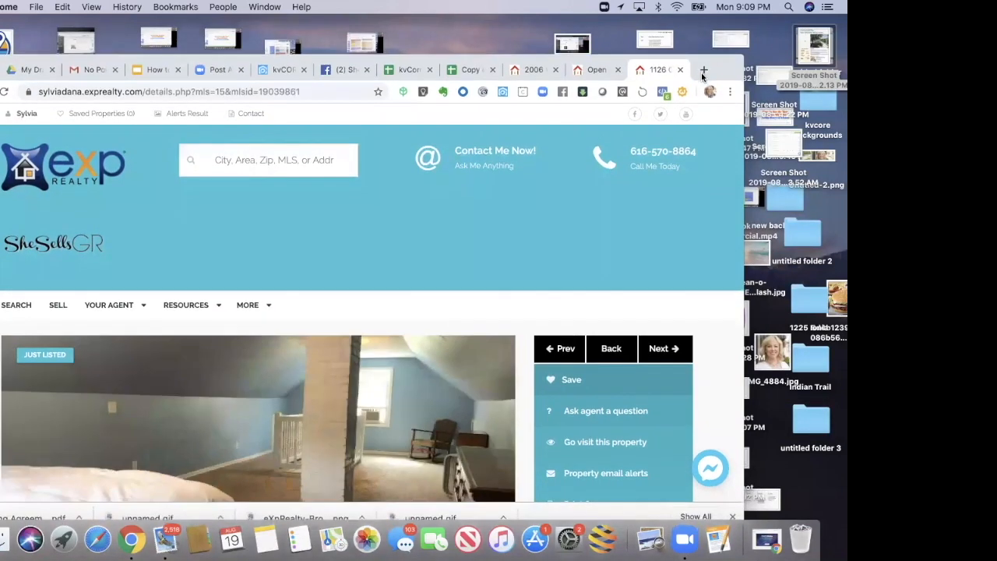
left_click_drag(703, 75, 715, 62)
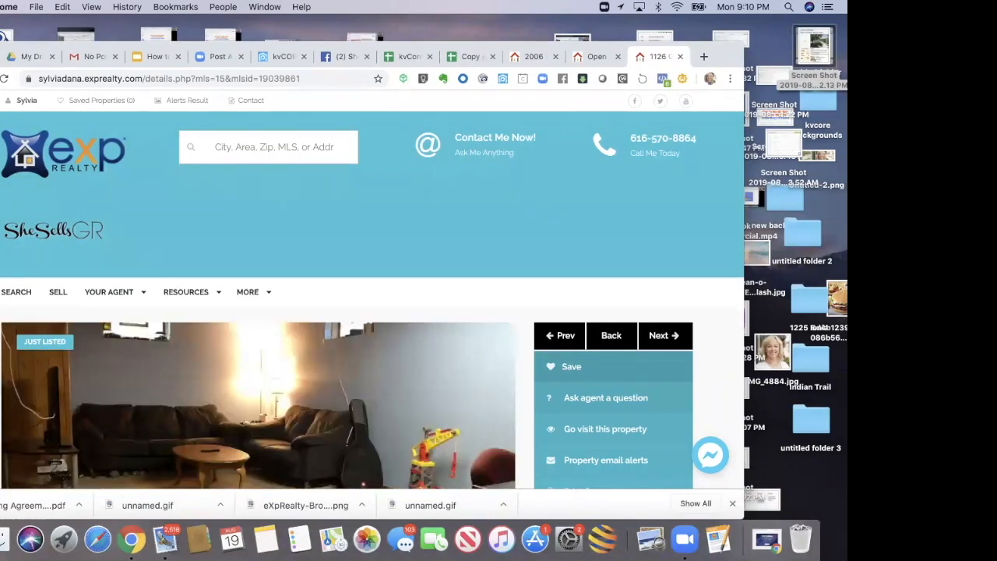
Step: Scroll down and highlight the listing courtesy line below the property attributes
scroll(374, 288, "down", 8)
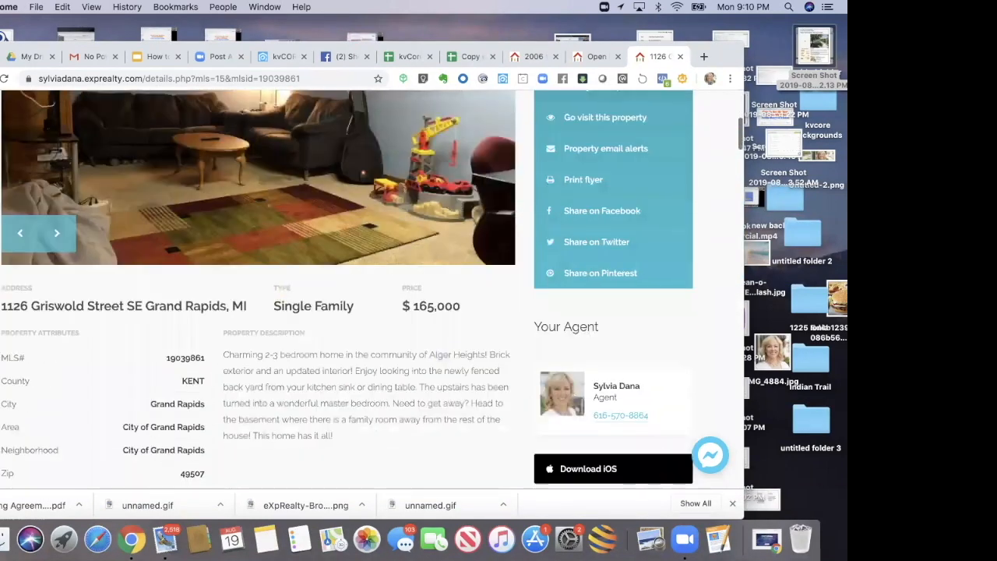
scroll(374, 289, "down", 6)
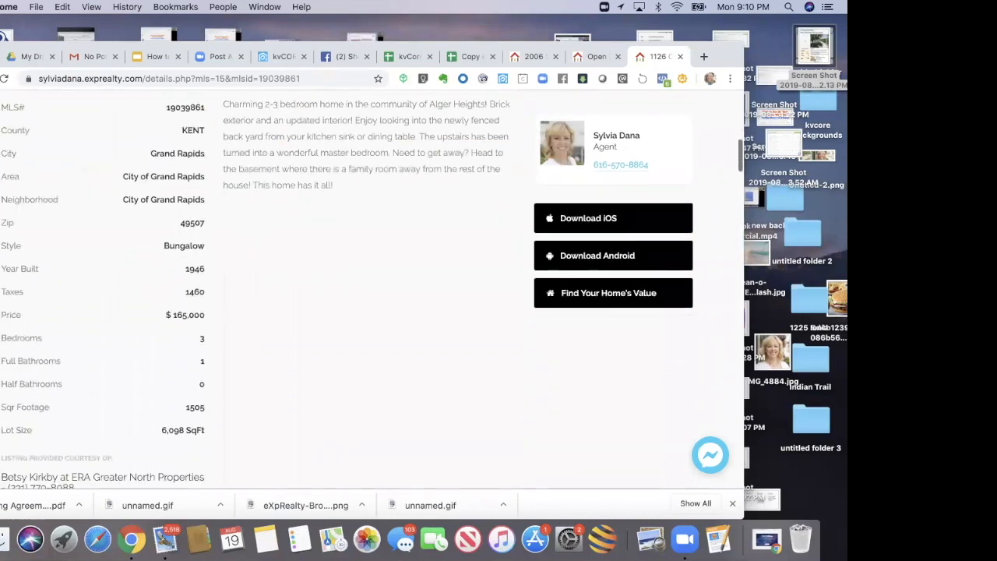
scroll(1, 350, "down", 3)
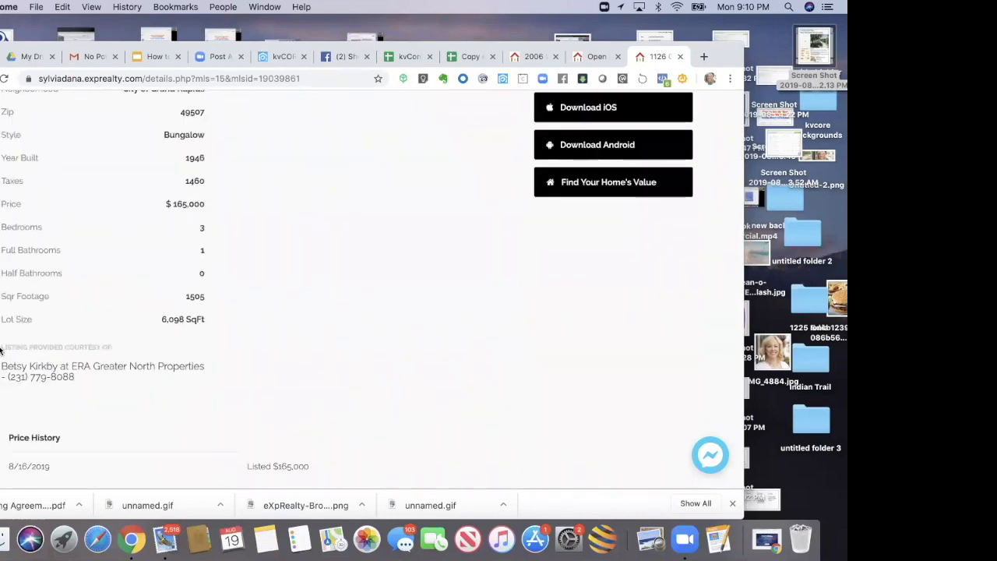
left_click_drag(1, 348, 74, 384)
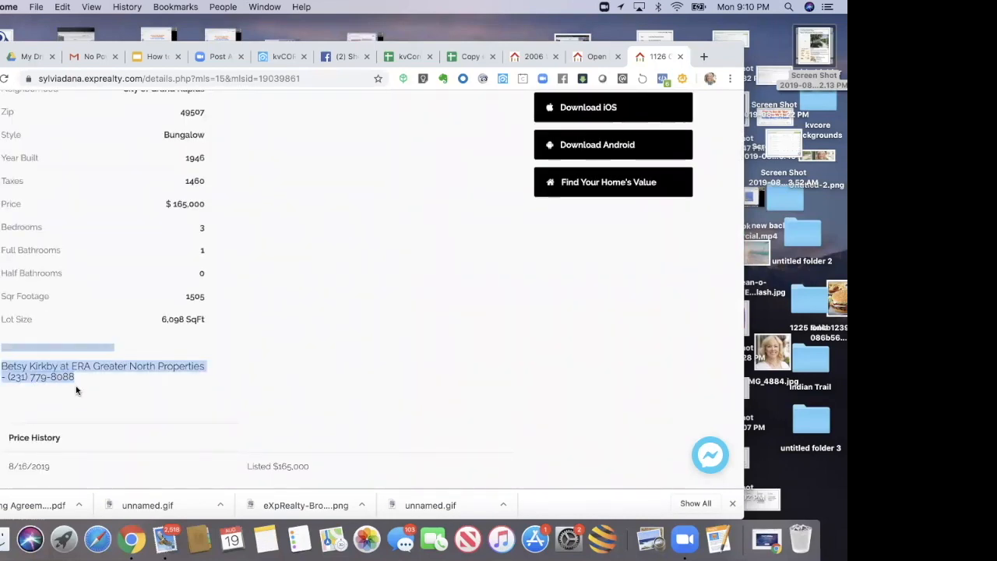
left_click(75, 386)
Step: Review the listing's photos, address, price and property attributes by scrolling through the page
scroll(222, 279, "up", 2)
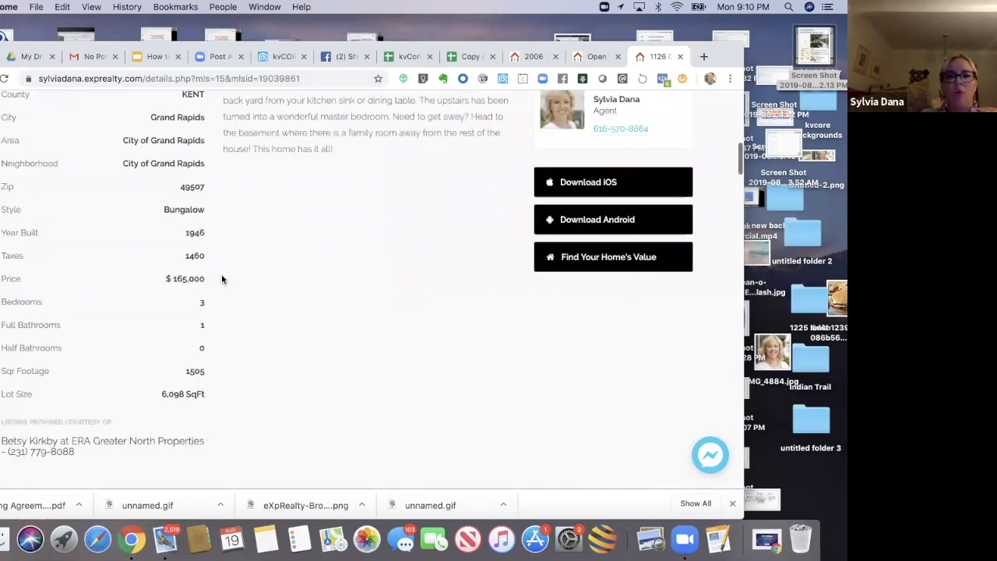
scroll(221, 278, "up", 1)
scroll(222, 279, "up", 3)
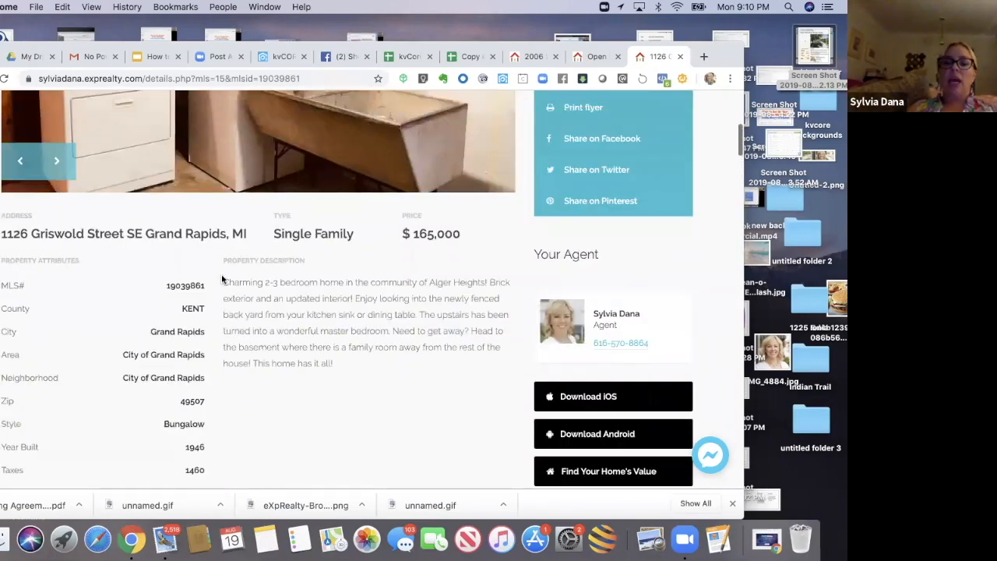
scroll(222, 279, "up", 5)
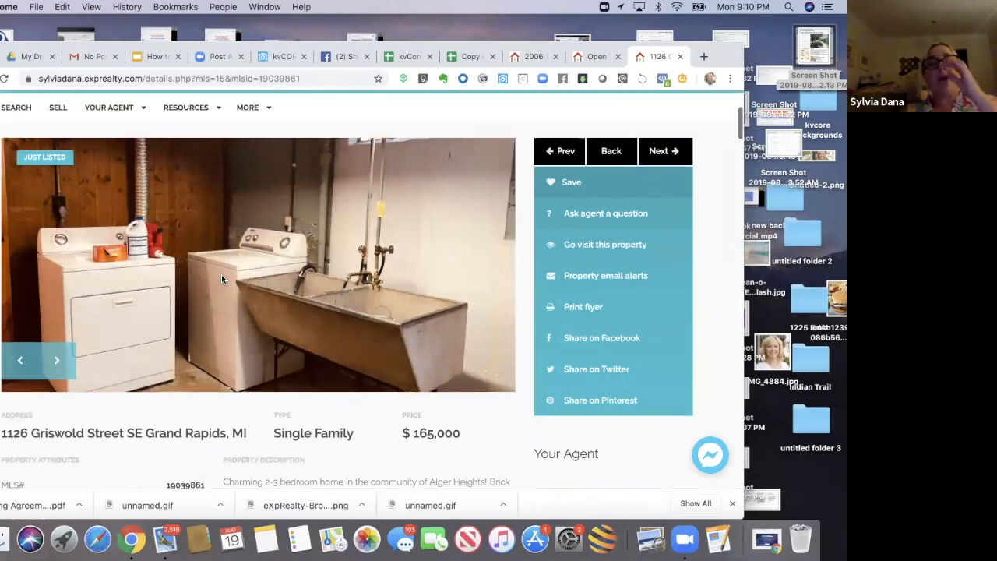
scroll(221, 279, "up", 1)
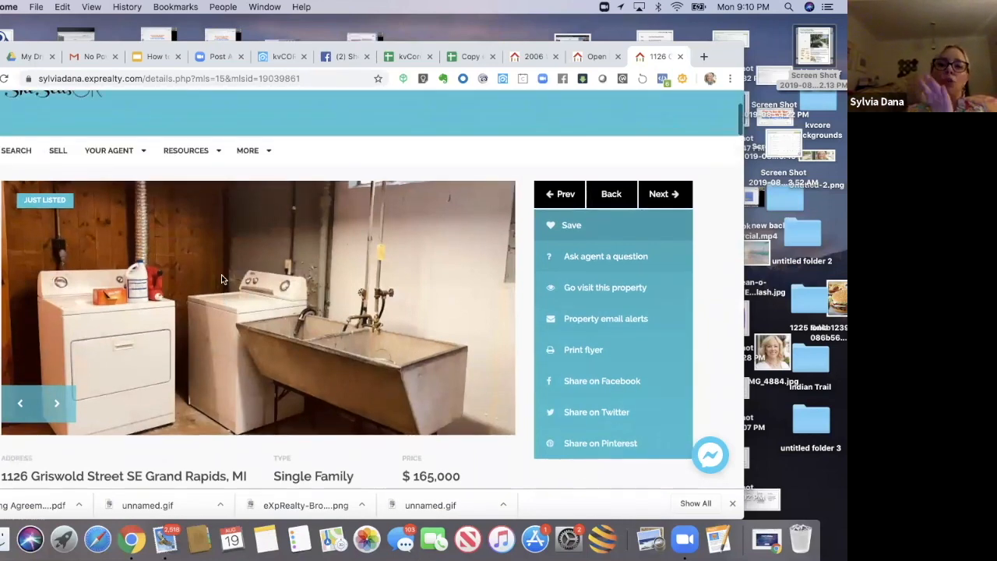
scroll(222, 279, "up", 1)
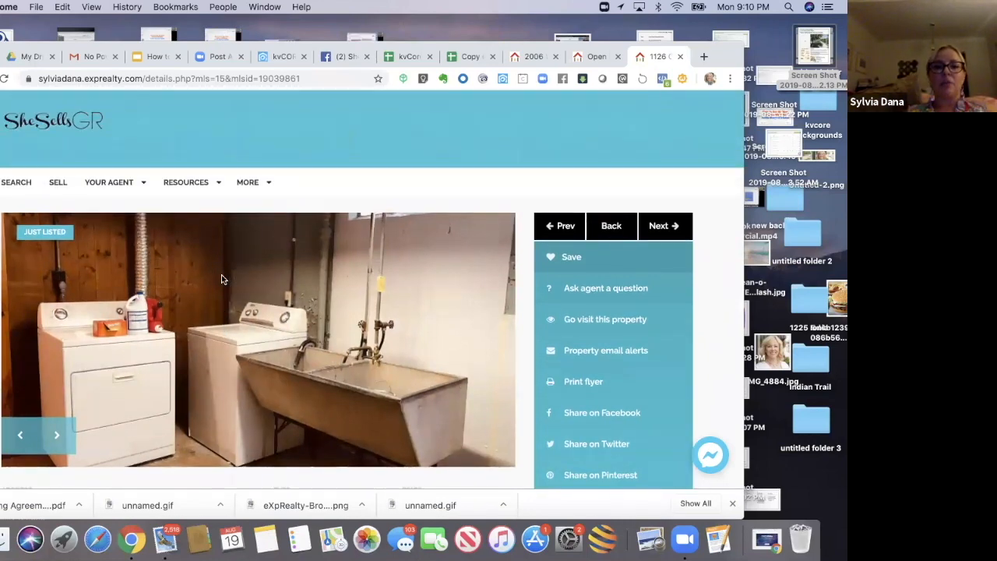
scroll(221, 279, "up", 3)
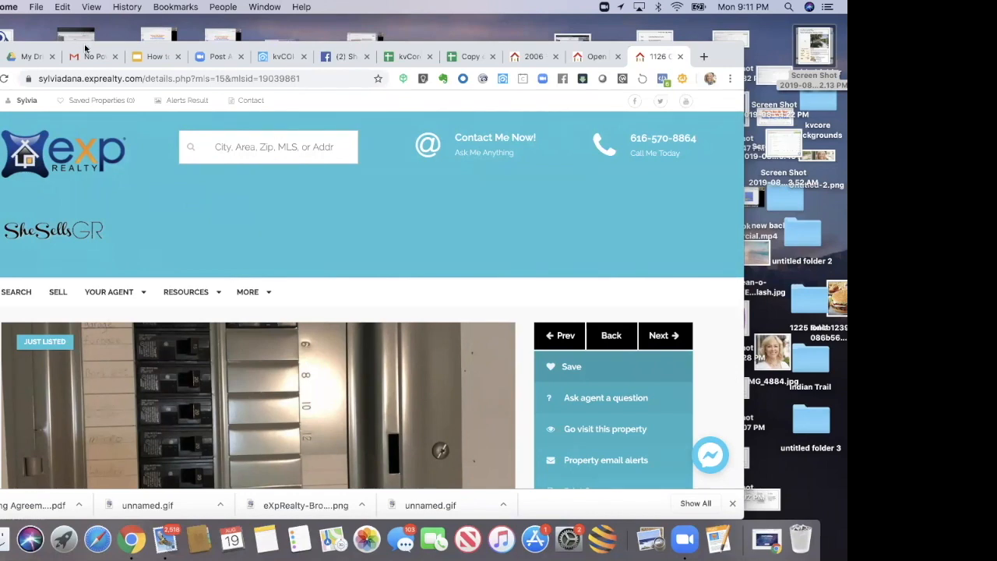
mouse_move(84, 45)
left_mouse_down()
mouse_move(99, 53)
mouse_move(96, 36)
left_mouse_up()
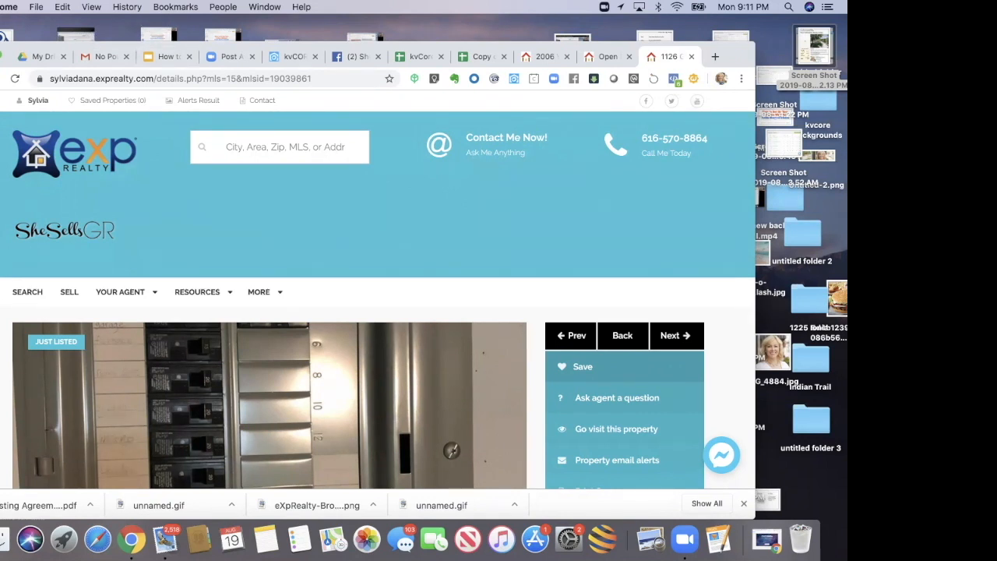
scroll(378, 288, "down", 7)
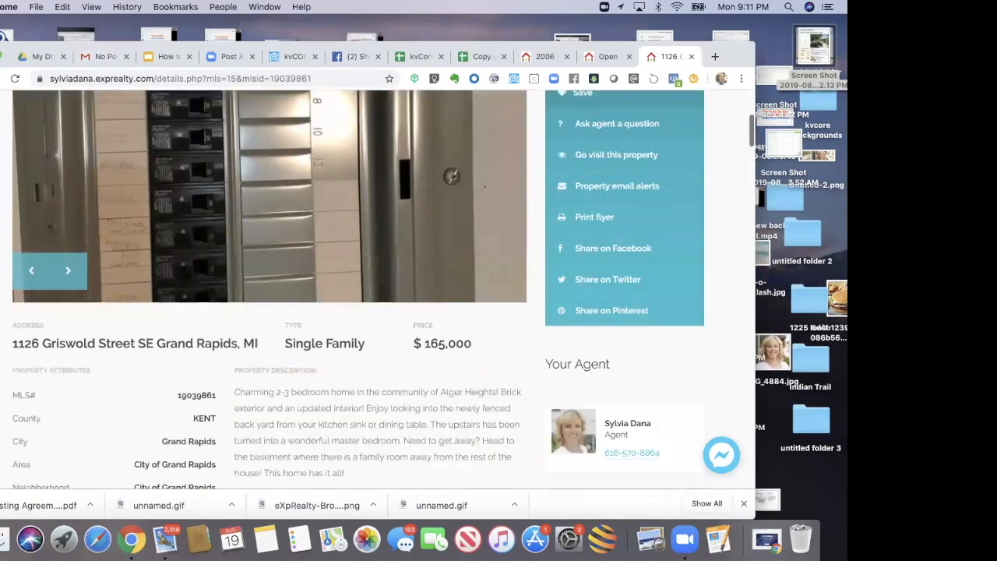
scroll(359, 288, "down", 6)
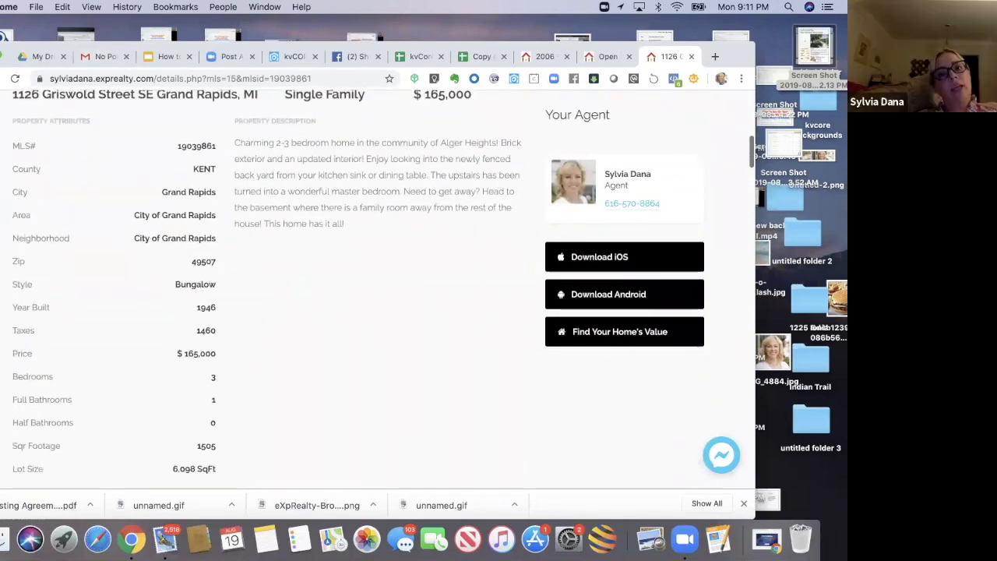
scroll(358, 288, "down", 1)
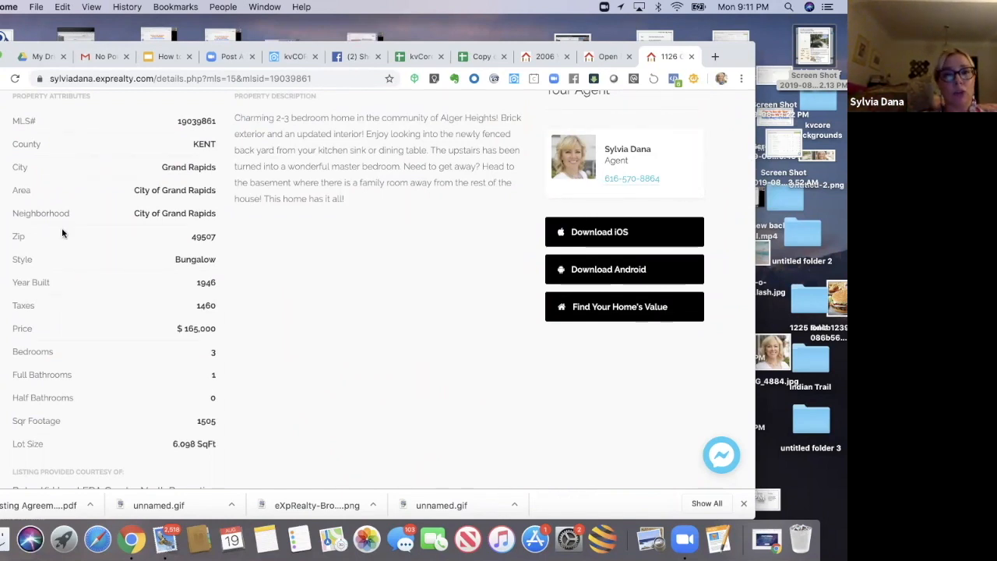
Step: Revisit the kvCore multi-property squeeze page builder, then switch to the Multi Property Squeeze Page slide in the presentation
left_click(285, 57)
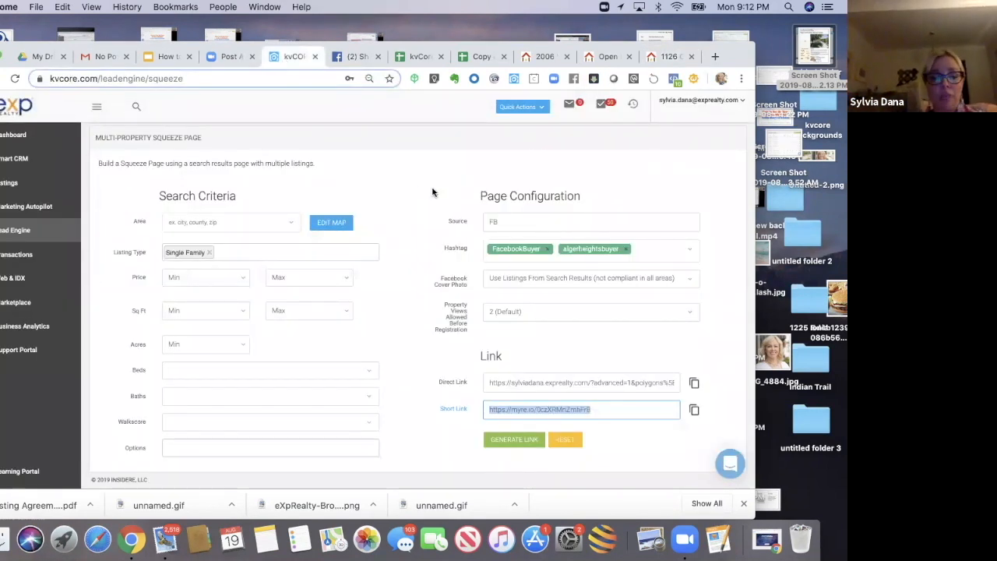
left_click_drag(91, 126, 668, 465)
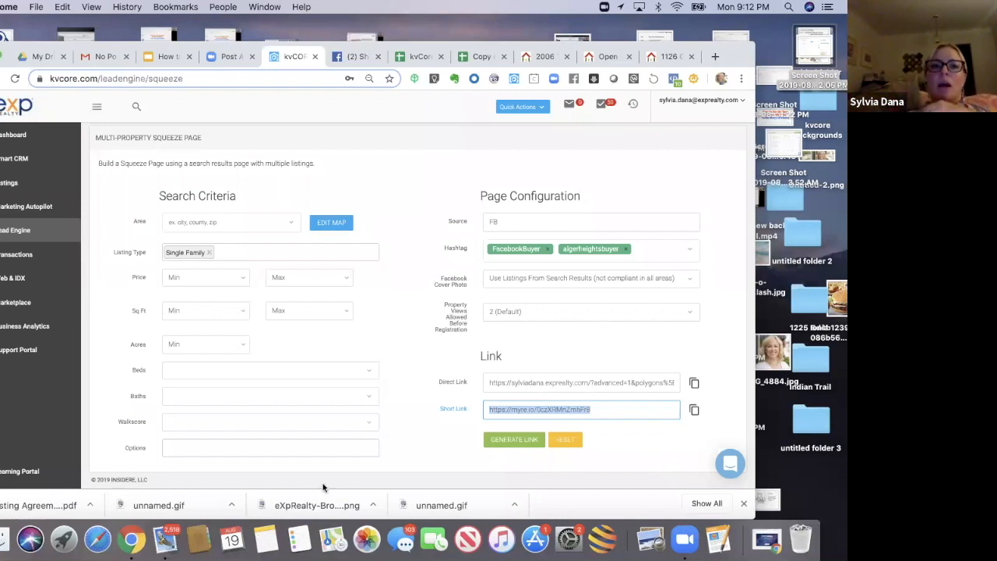
left_click(163, 60)
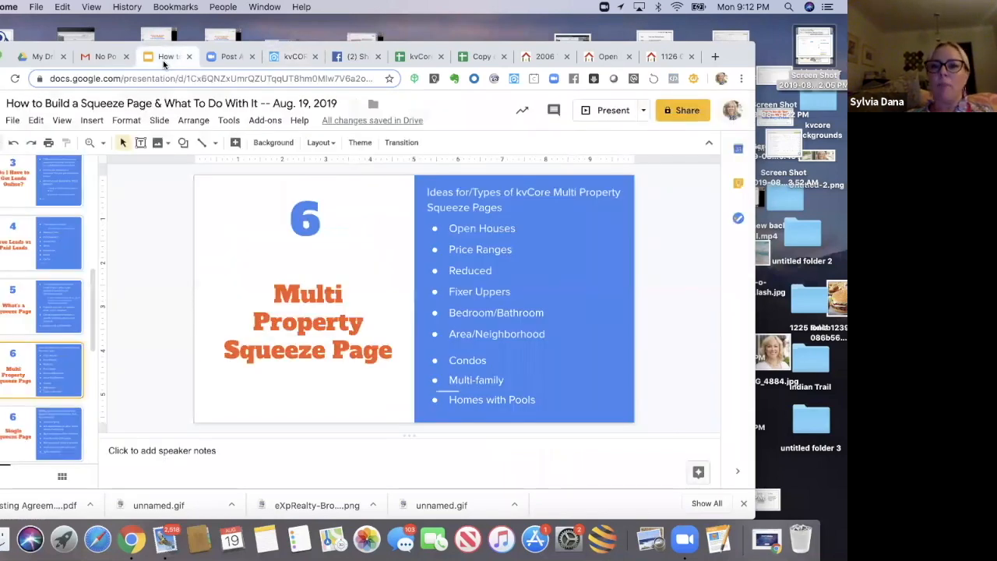
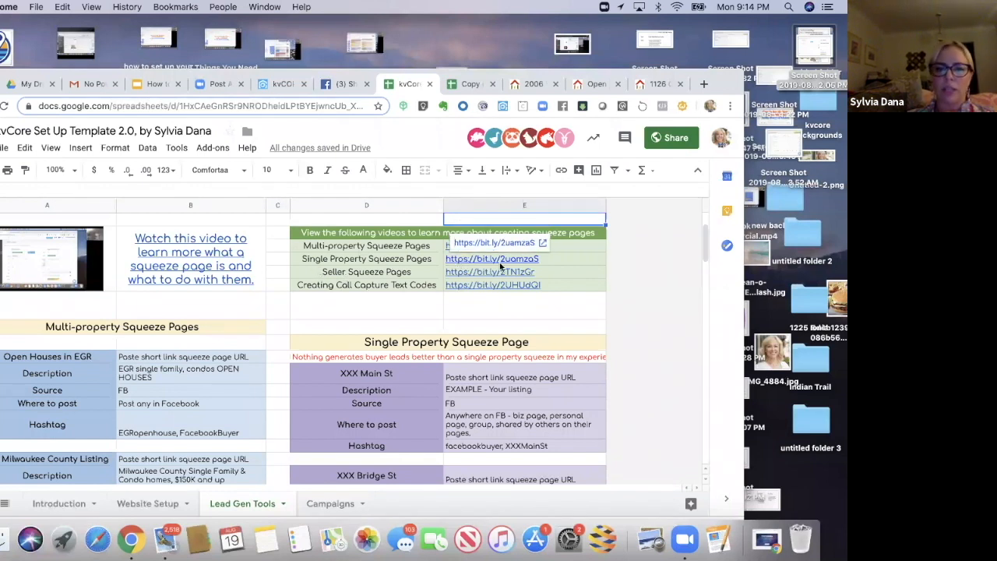
Step: Open the spreadsheet's sharing settings, select its shareable link, and close the dialog
left_click(670, 142)
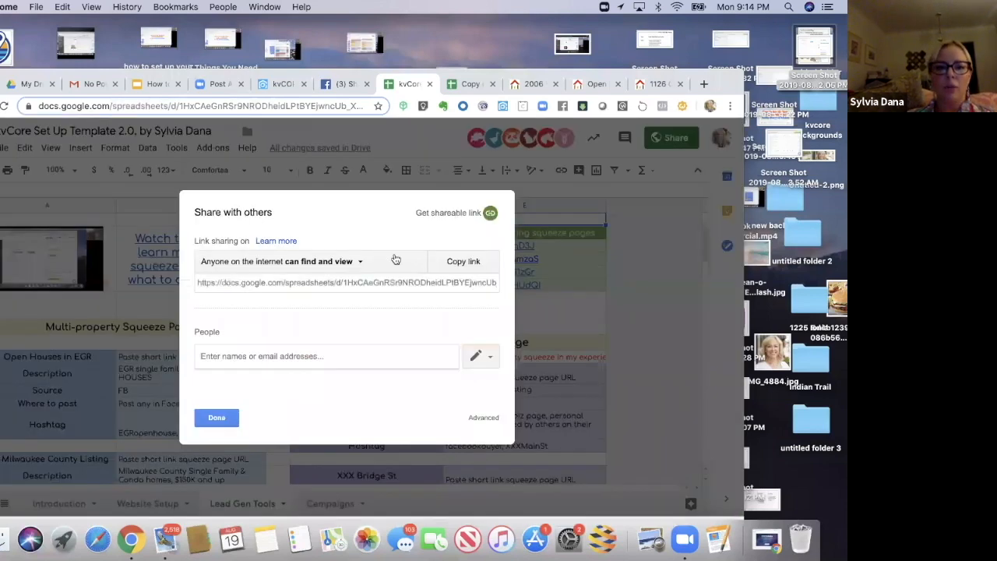
left_click(460, 261)
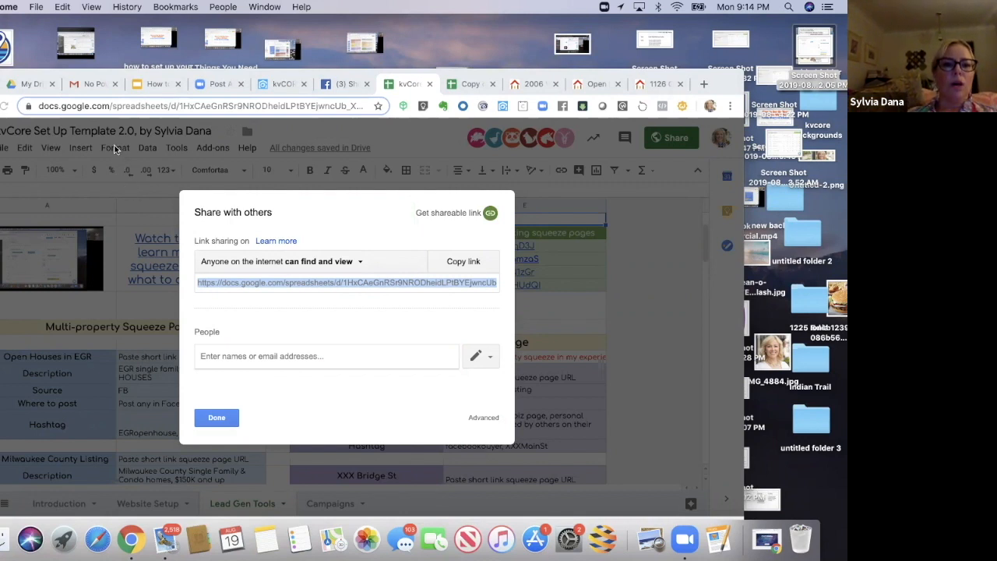
left_click(210, 418)
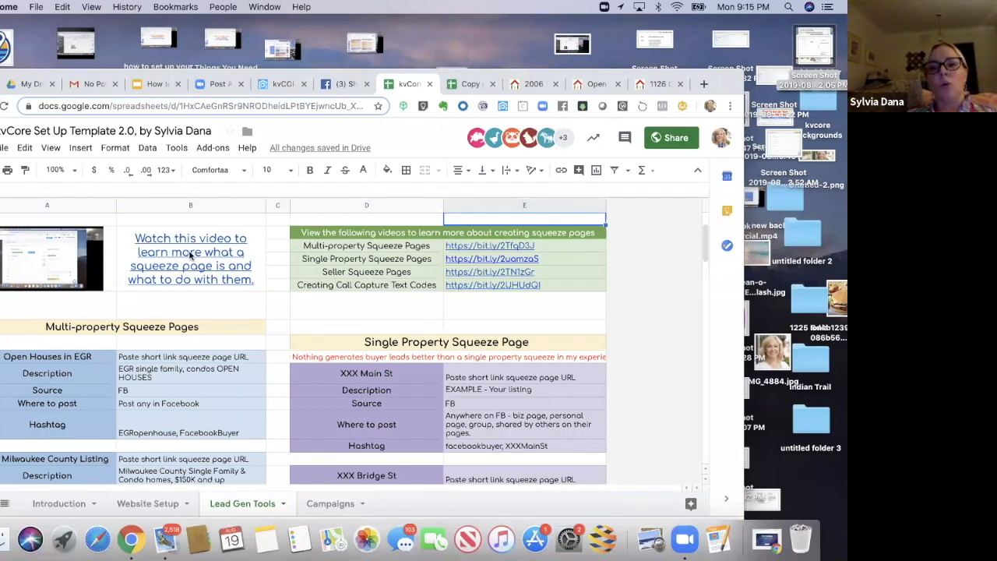
Step: Return to the multi-property squeeze page and review the Property Views Allowed Before Registration options, keeping 2 (Default)
left_click(268, 84)
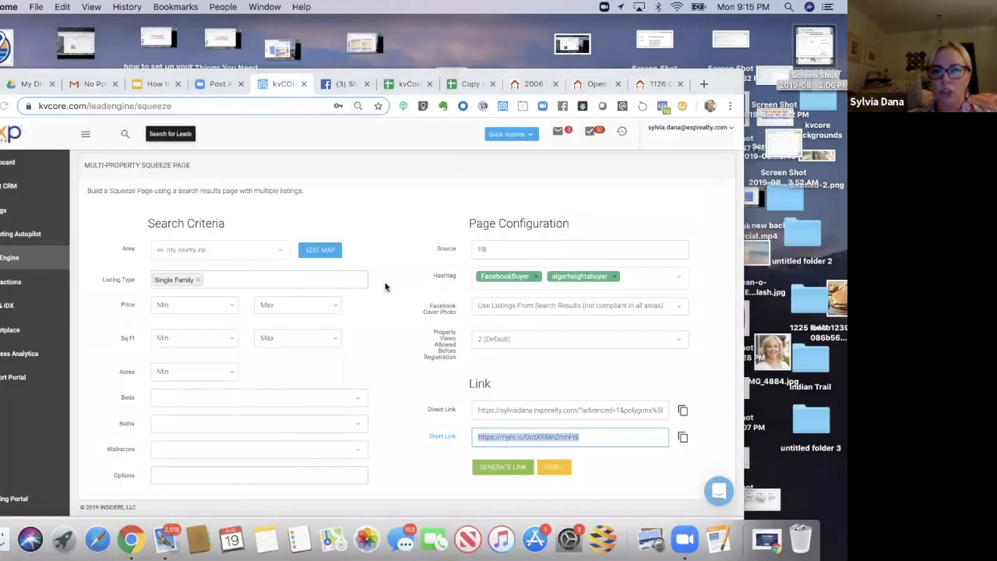
left_click_drag(585, 72, 576, 51)
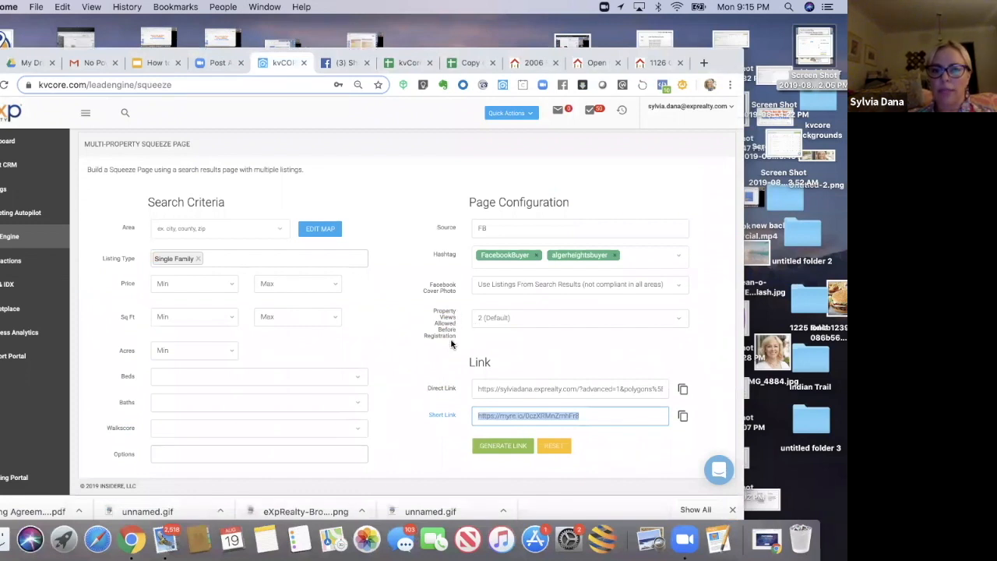
left_click(667, 323)
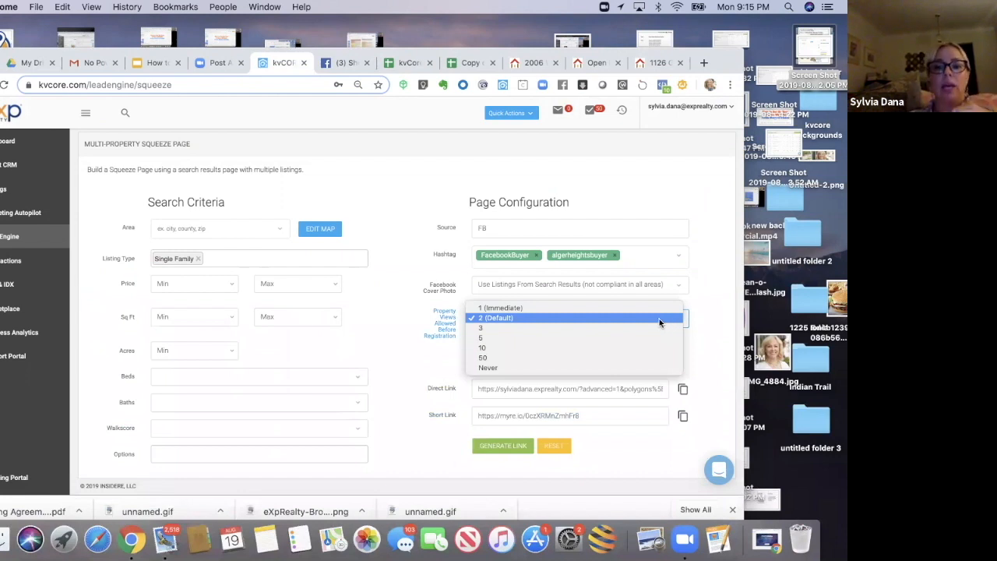
left_click(645, 319)
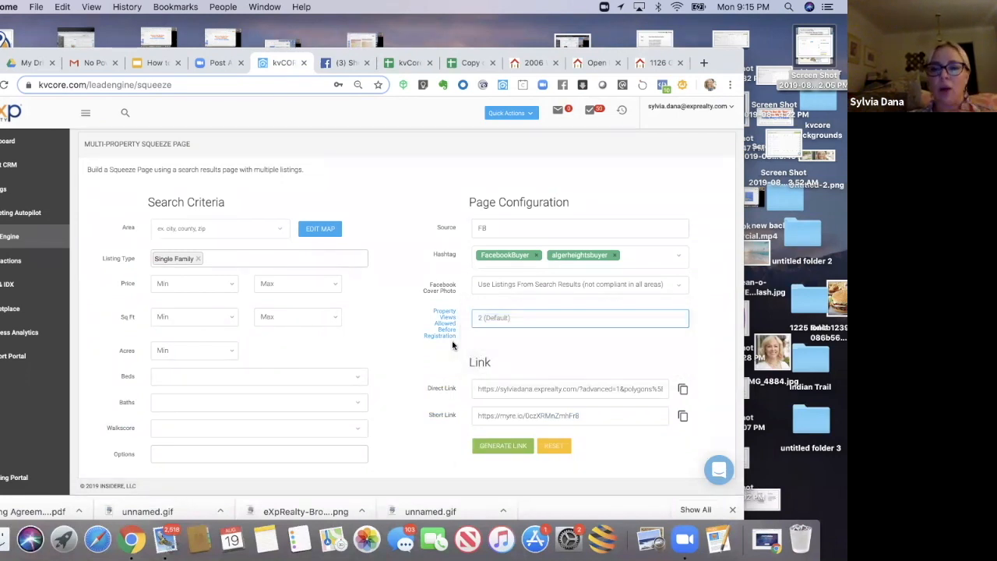
left_click(409, 349)
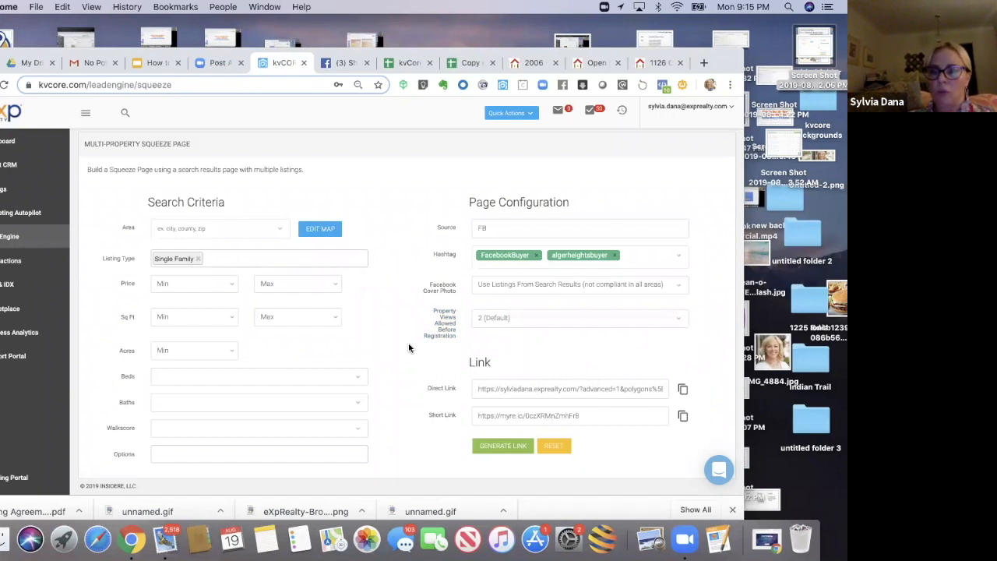
left_click(652, 317)
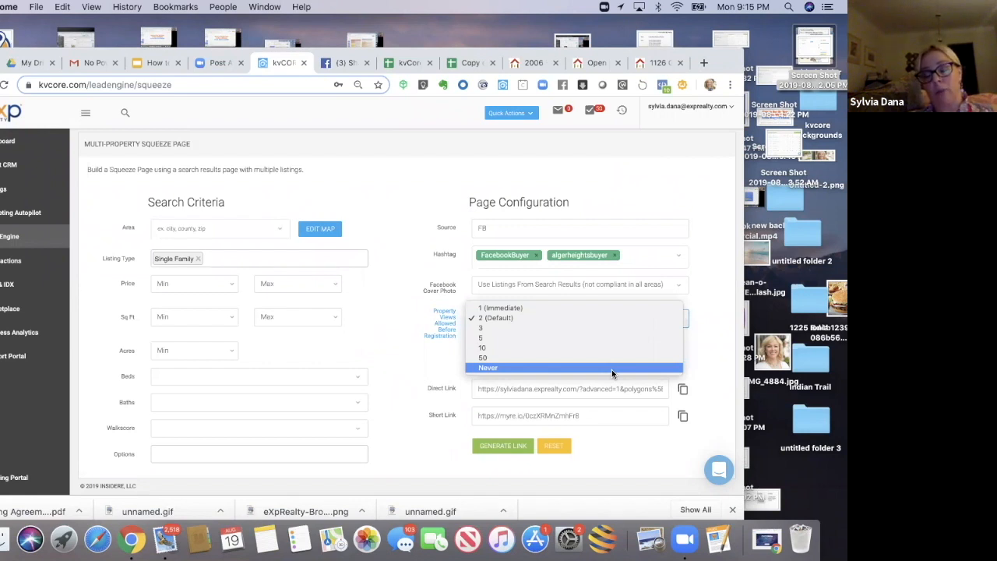
left_click(441, 368)
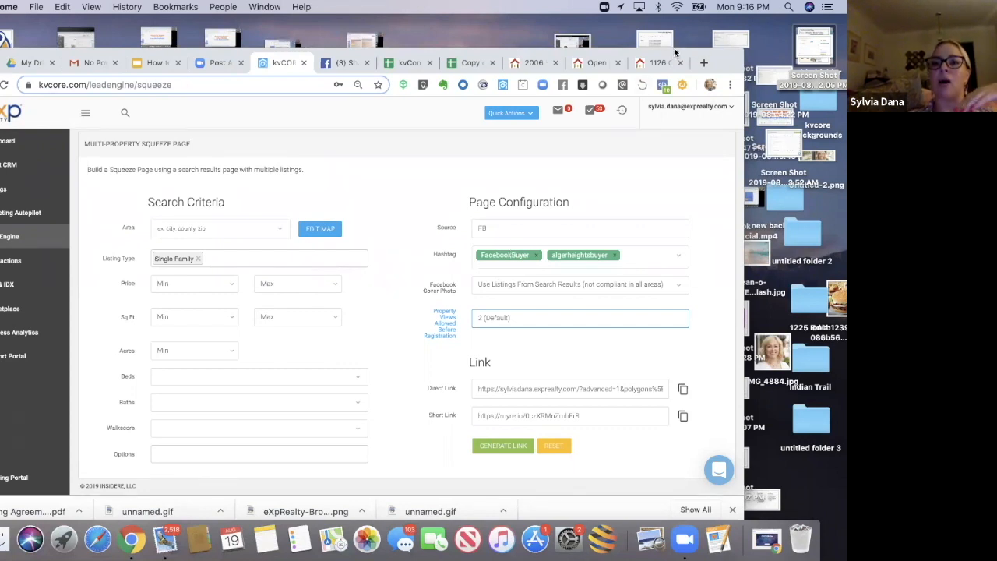
left_click_drag(677, 53, 690, 37)
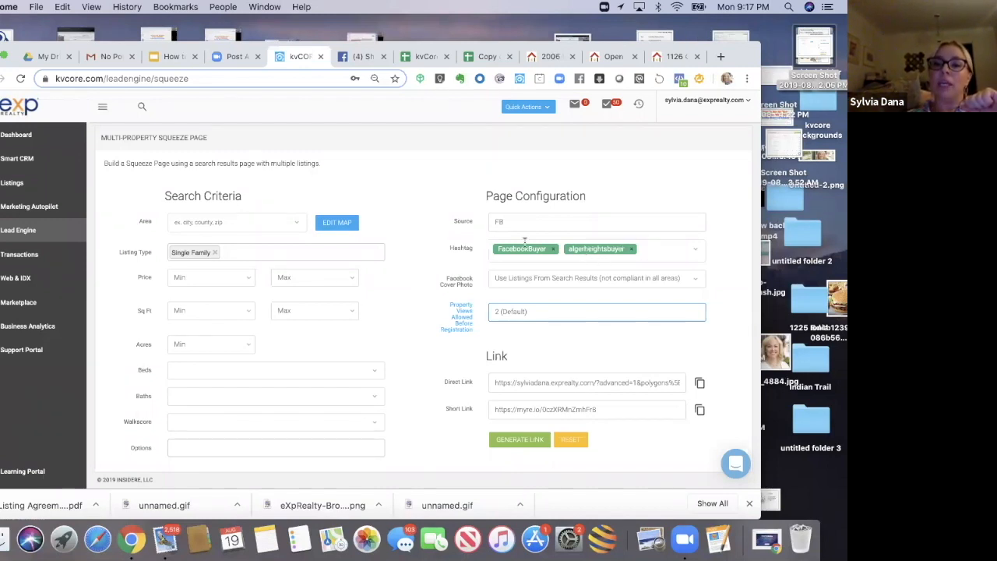
Step: Open the Facebook Buyer Campaign by searching the Smart Campaigns library for facebook
left_click(35, 213)
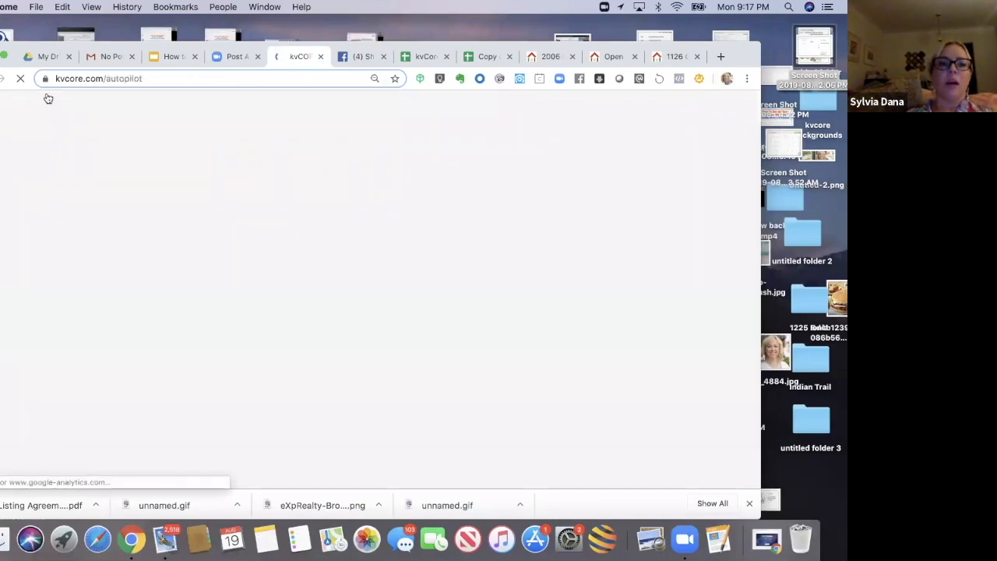
left_click_drag(54, 48, 56, 24)
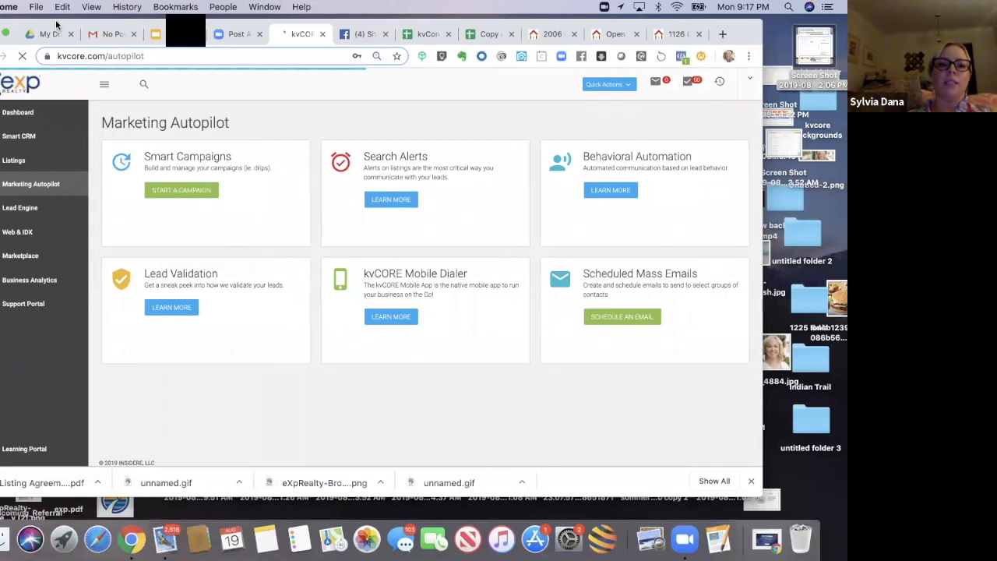
left_click(162, 196)
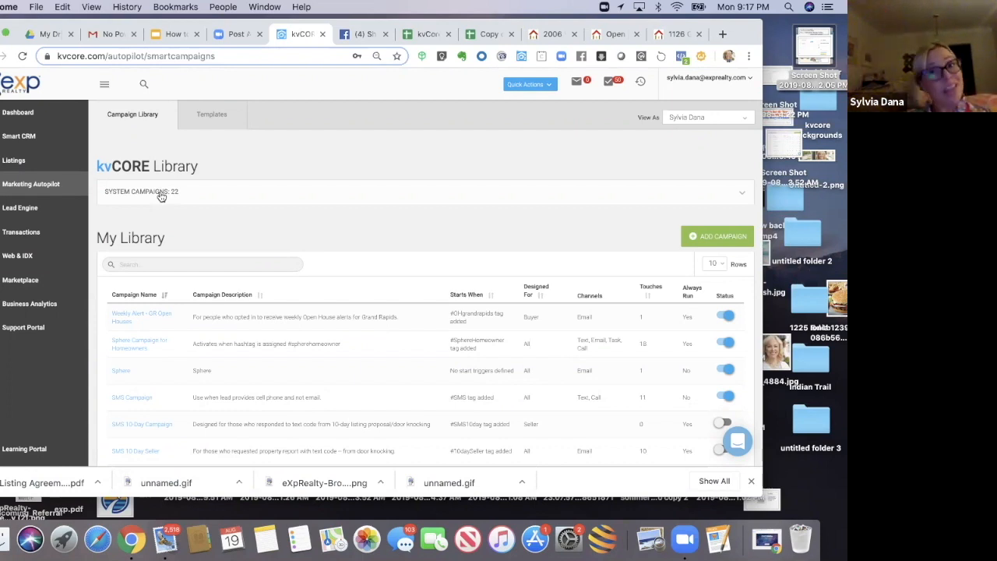
left_click(166, 267)
type("facebook")
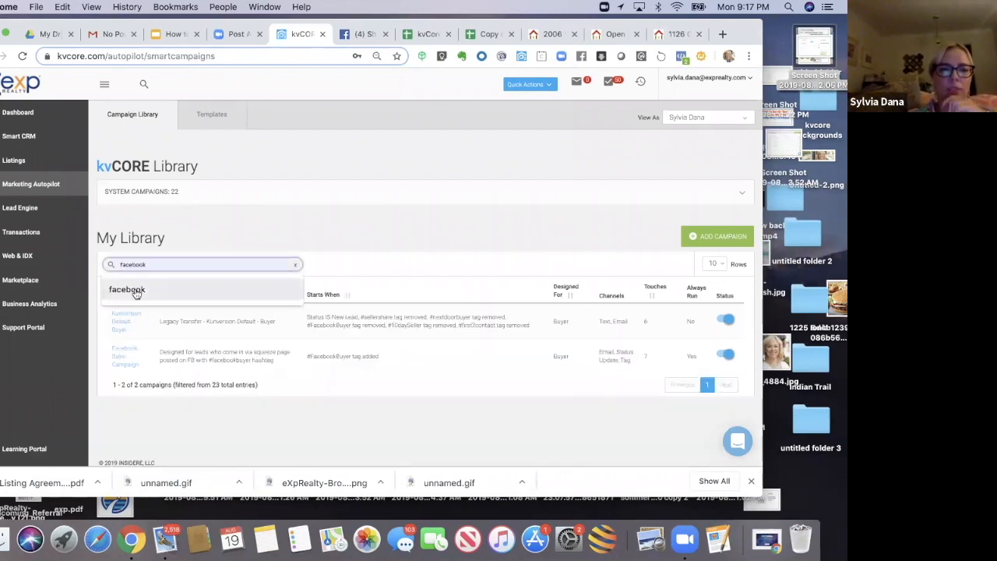
left_click(135, 292)
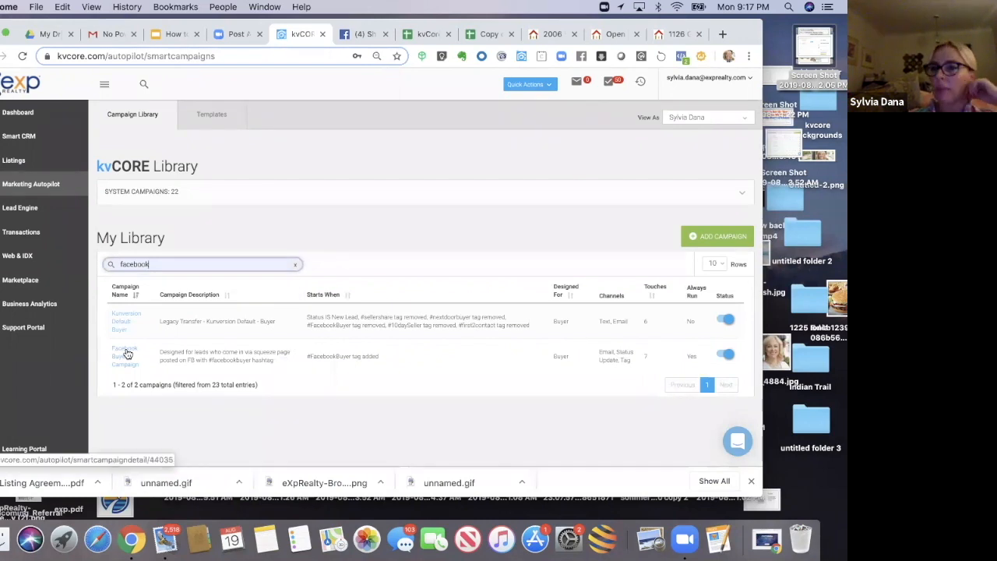
left_click(128, 354)
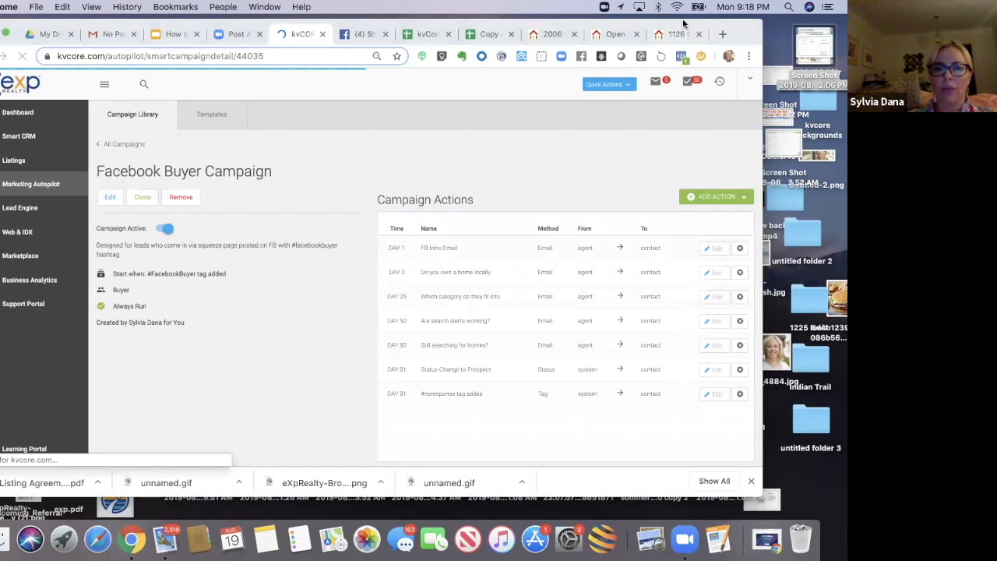
Step: Preview the FB Intro Email action's template, close it, and highlight the campaign's #FacebookBuyer start trigger
left_click_drag(662, 24, 632, 37)
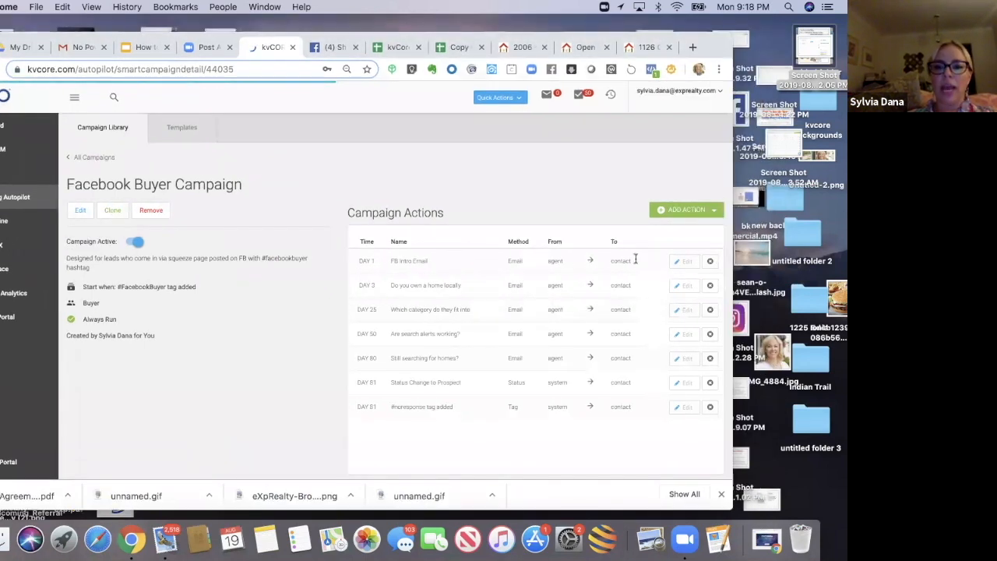
left_click(679, 266)
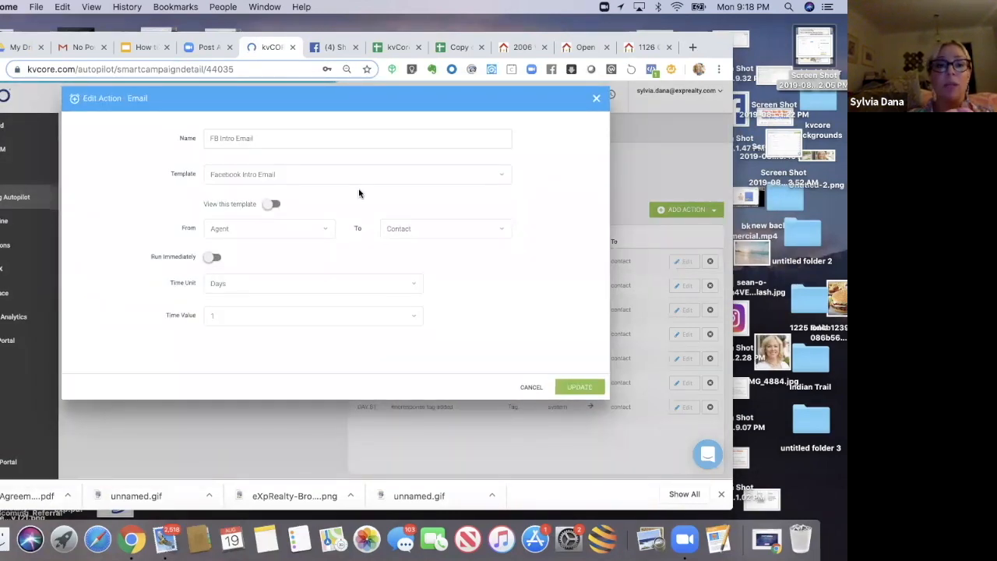
left_click(271, 204)
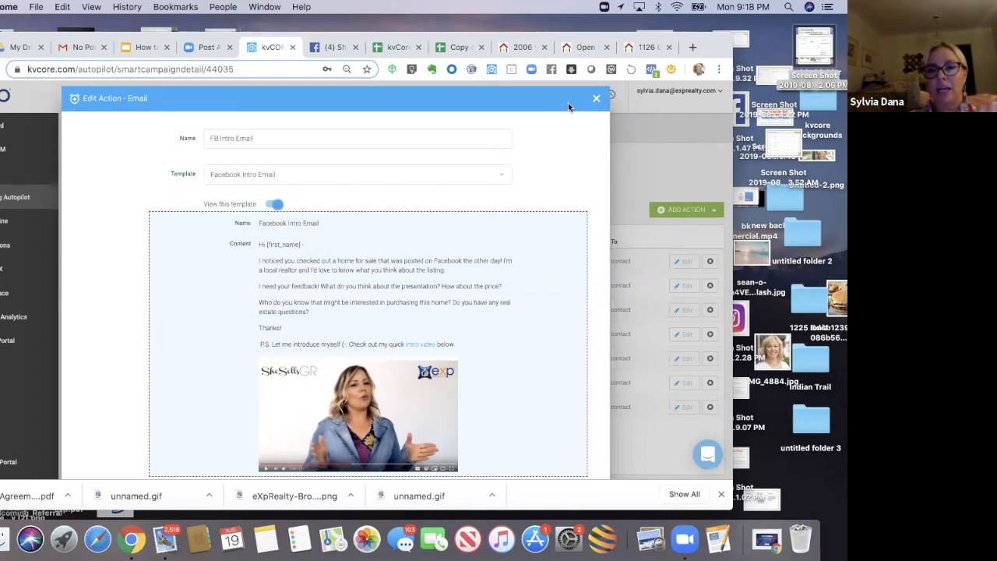
left_click(597, 98)
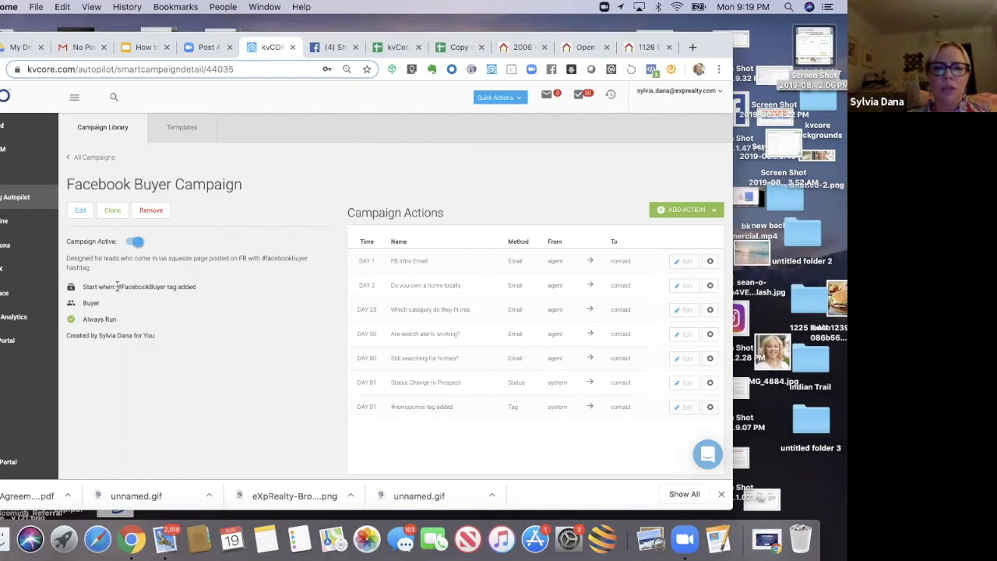
left_click_drag(117, 286, 166, 285)
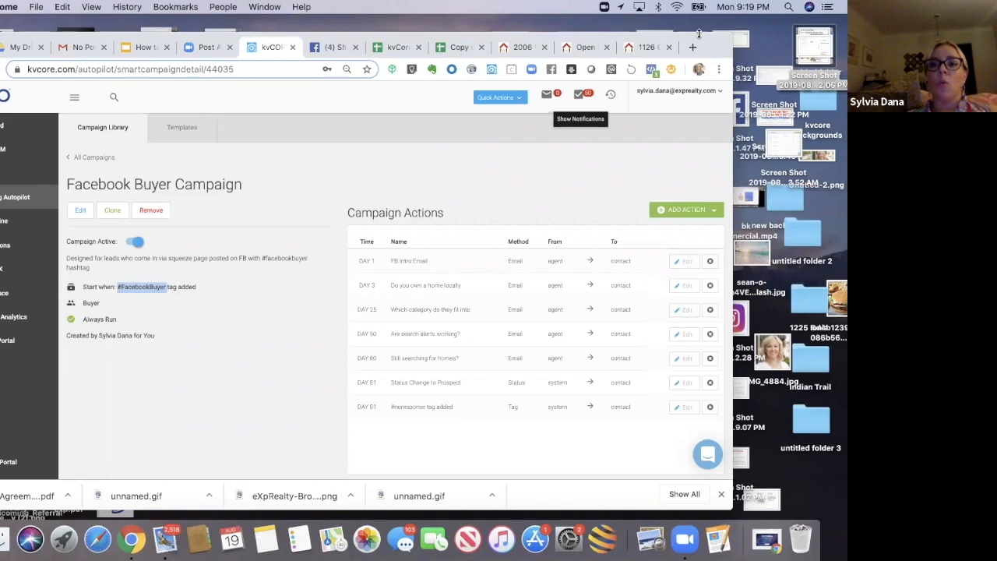
left_click_drag(700, 38, 713, 65)
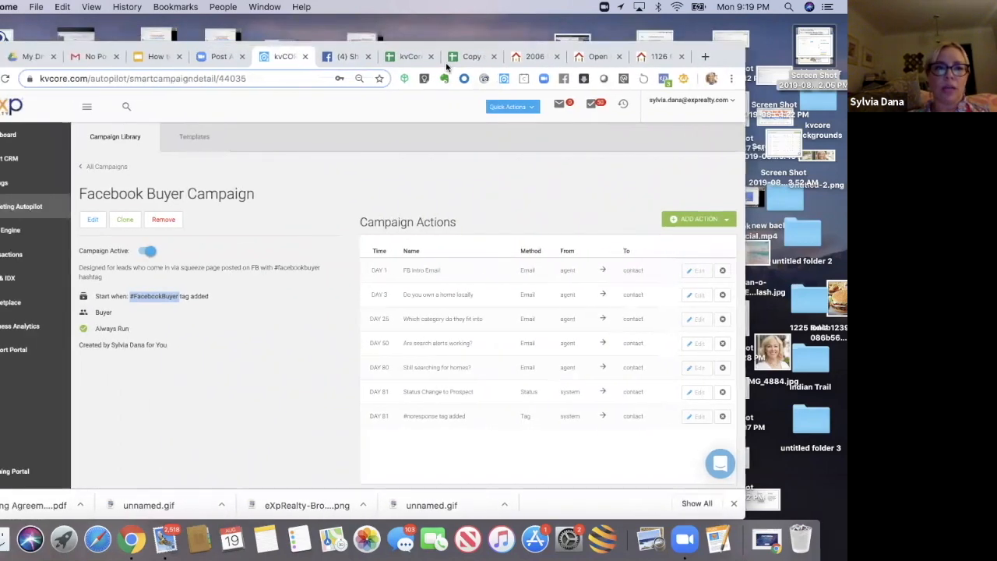
Step: Open the Facebook Buyer Campaign instructions document from Drive, then return to the kvCore campaign tab
left_click(33, 60)
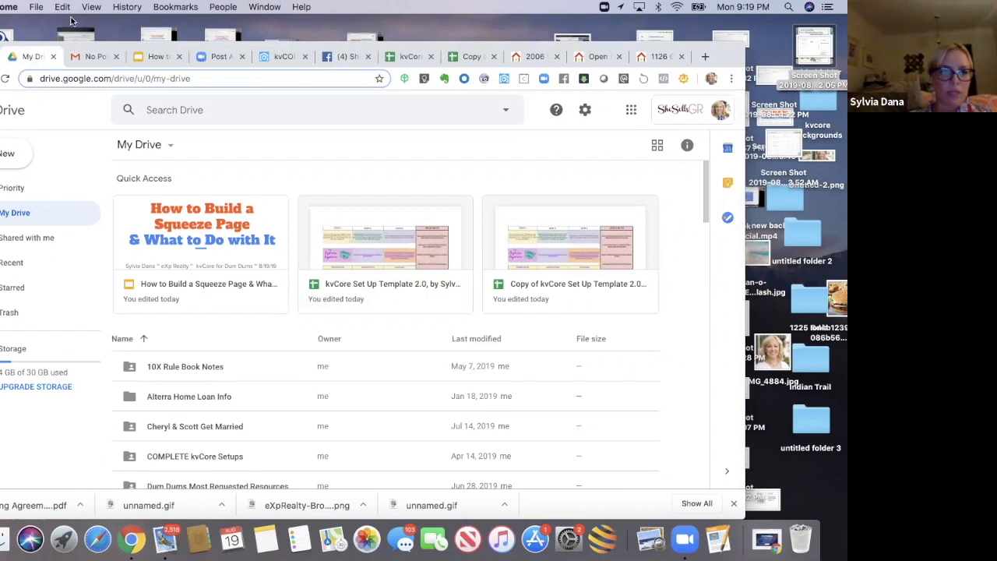
left_click_drag(71, 43, 71, 19)
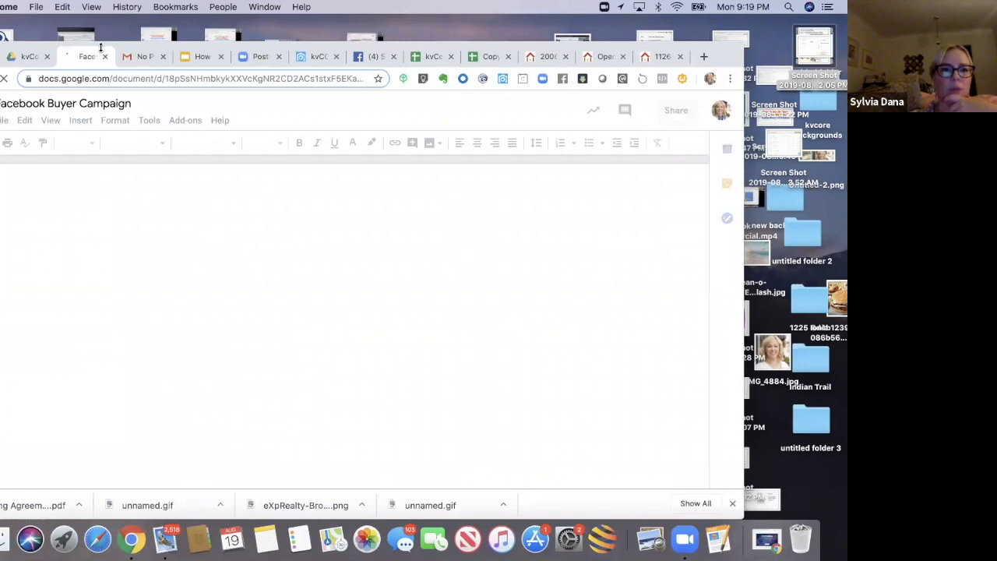
left_click_drag(100, 46, 114, 45)
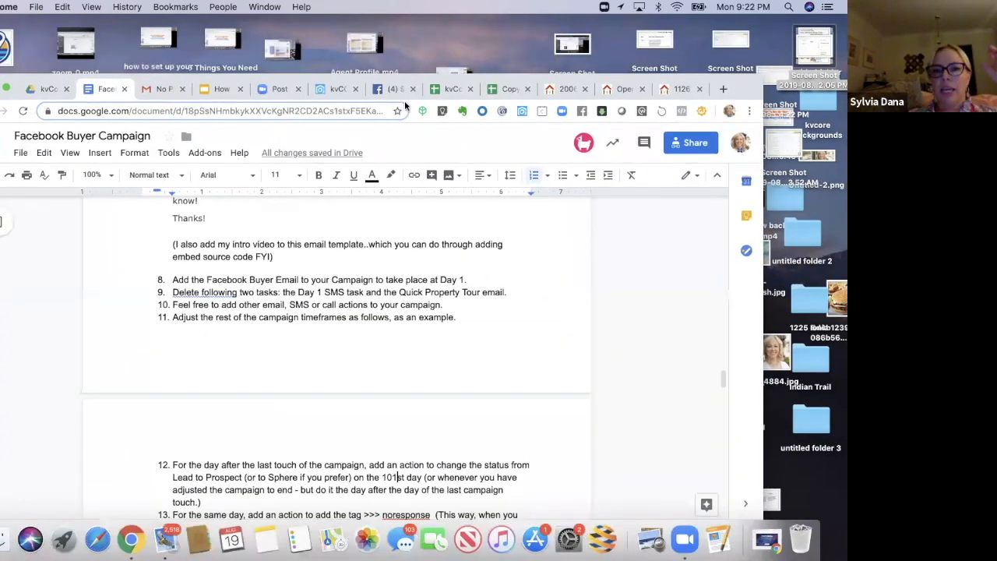
left_click(341, 90)
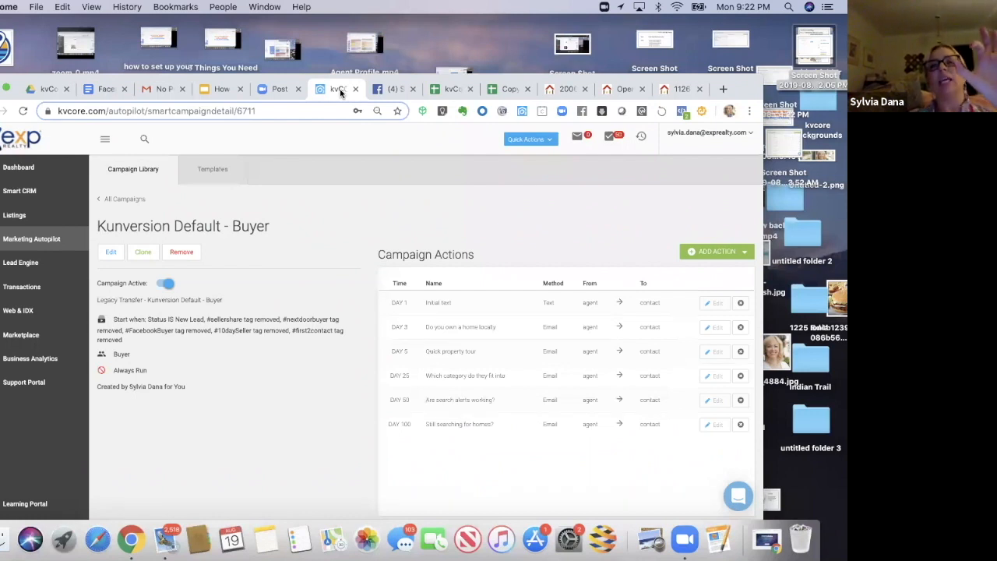
Step: Filter the Smart CRM leads by the #facebookbuyer tag
left_click(11, 192)
left_click_drag(54, 81, 44, 45)
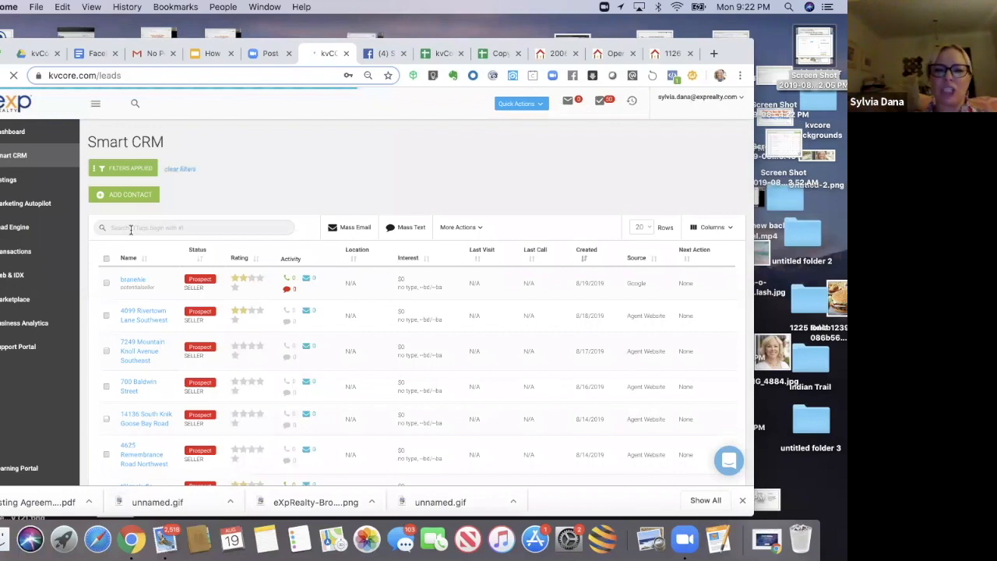
left_click(130, 228)
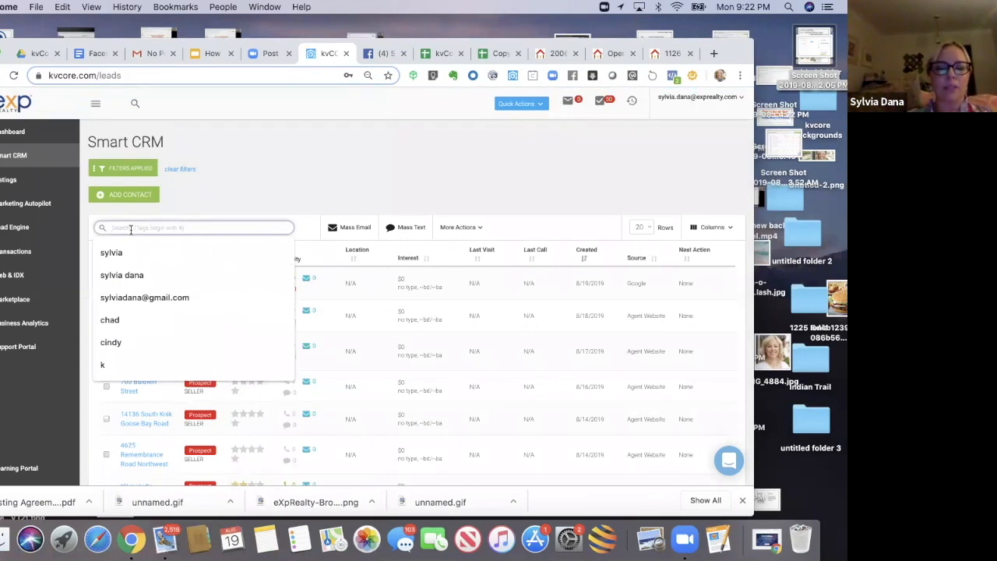
type("#")
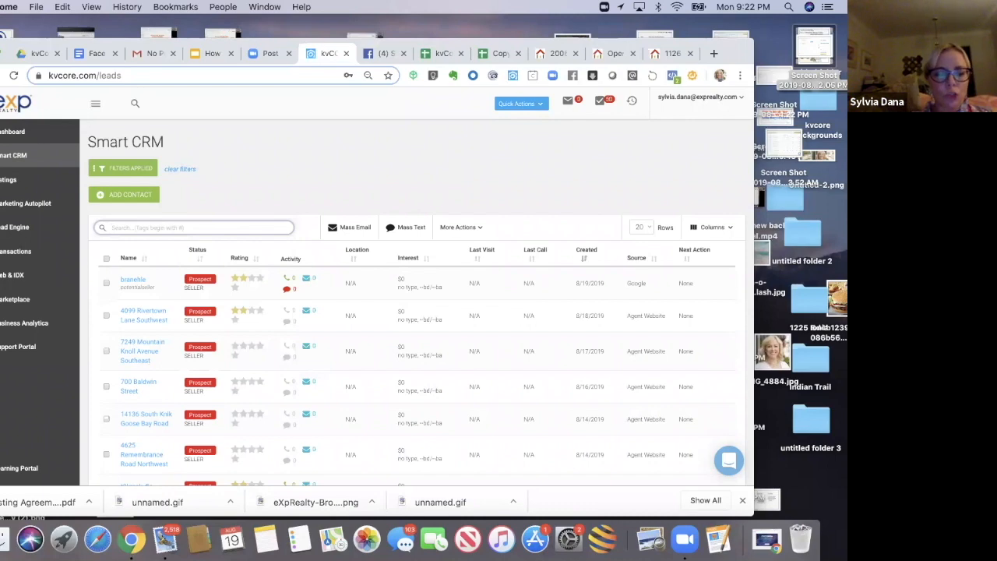
type("#")
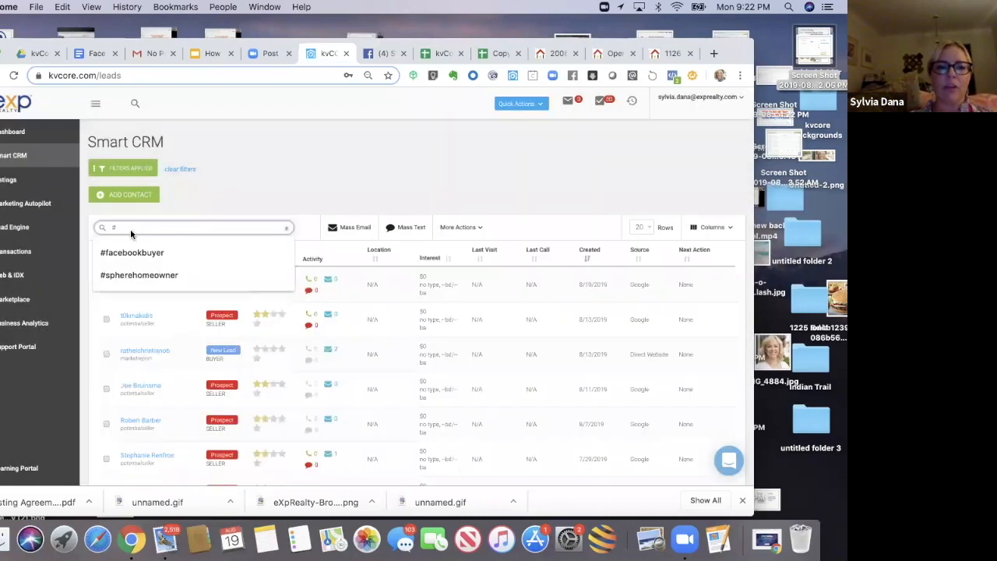
left_click(132, 253)
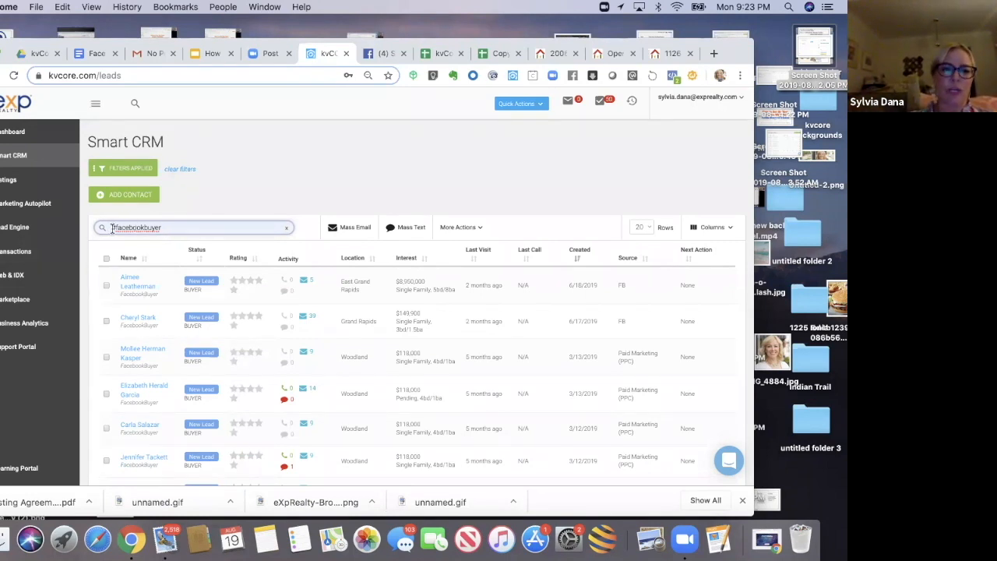
left_click_drag(111, 229, 173, 227)
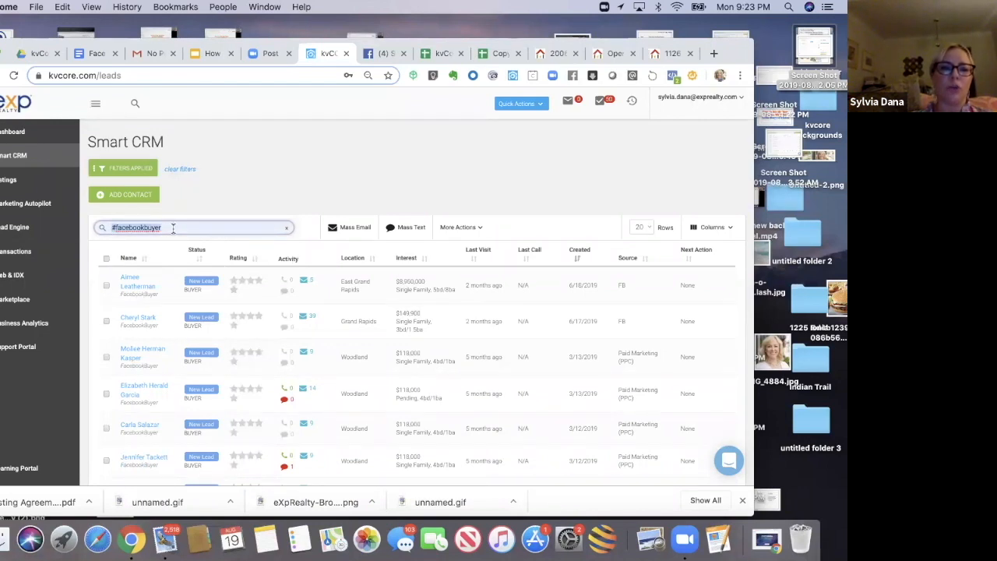
left_click_drag(109, 227, 173, 228)
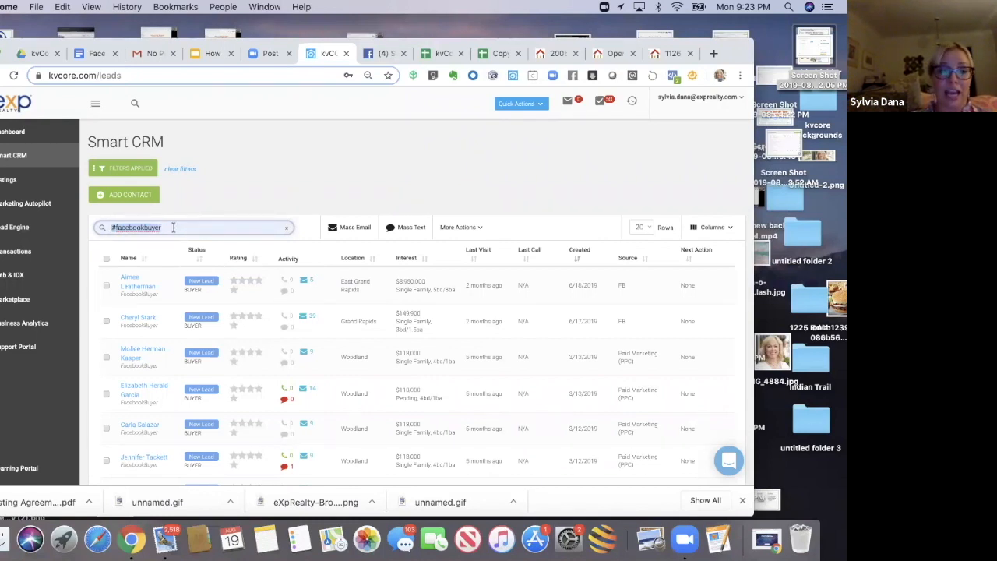
left_click(181, 214)
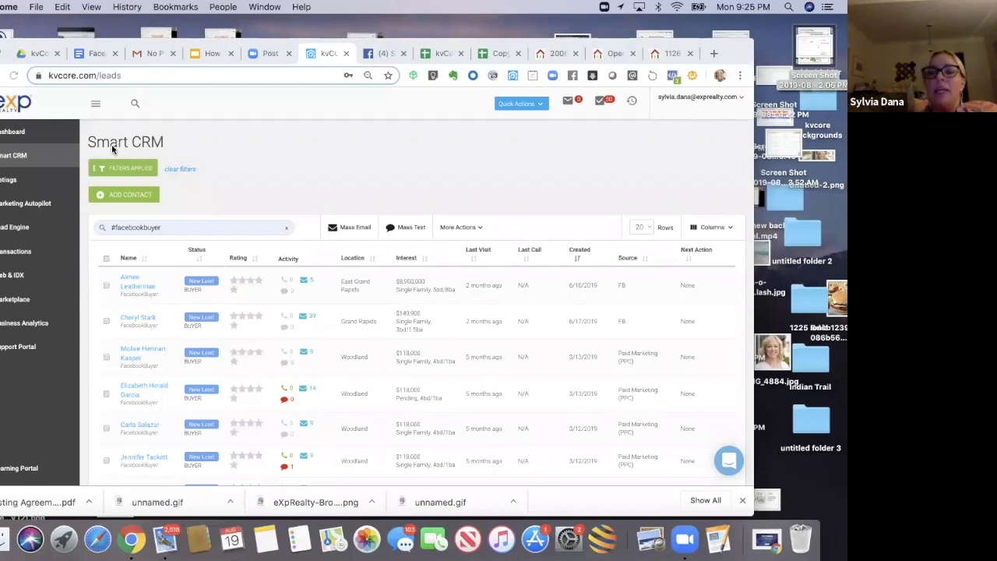
Step: Open the Smart Campaigns library from Marketing Autopilot and expand the kvCORE system campaigns list
left_click(6, 231)
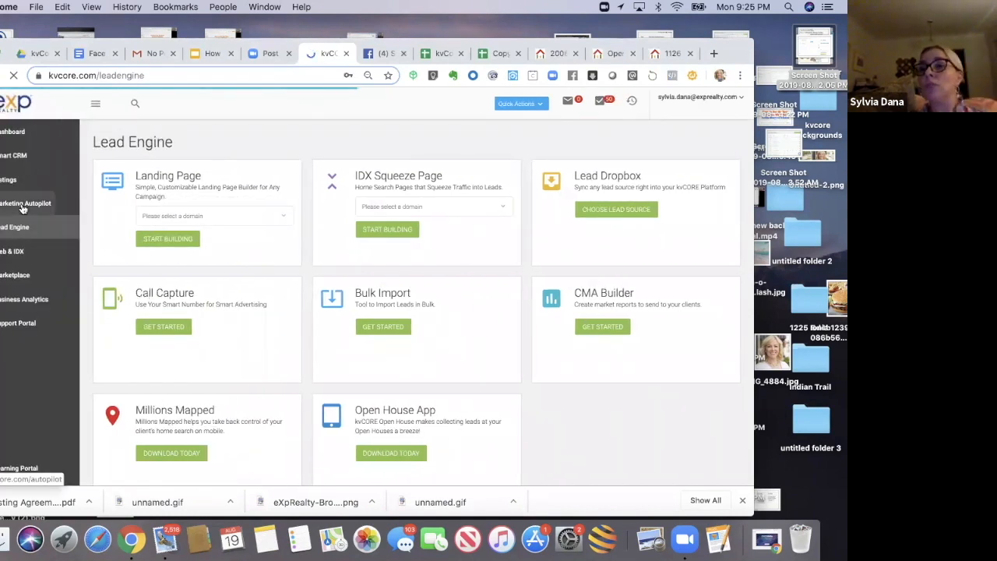
left_click(23, 209)
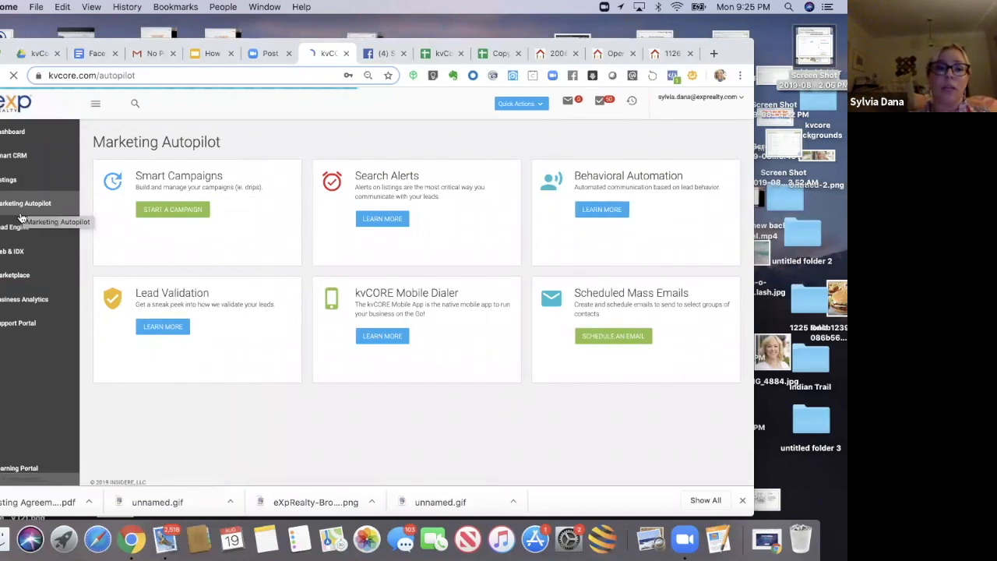
left_click(150, 210)
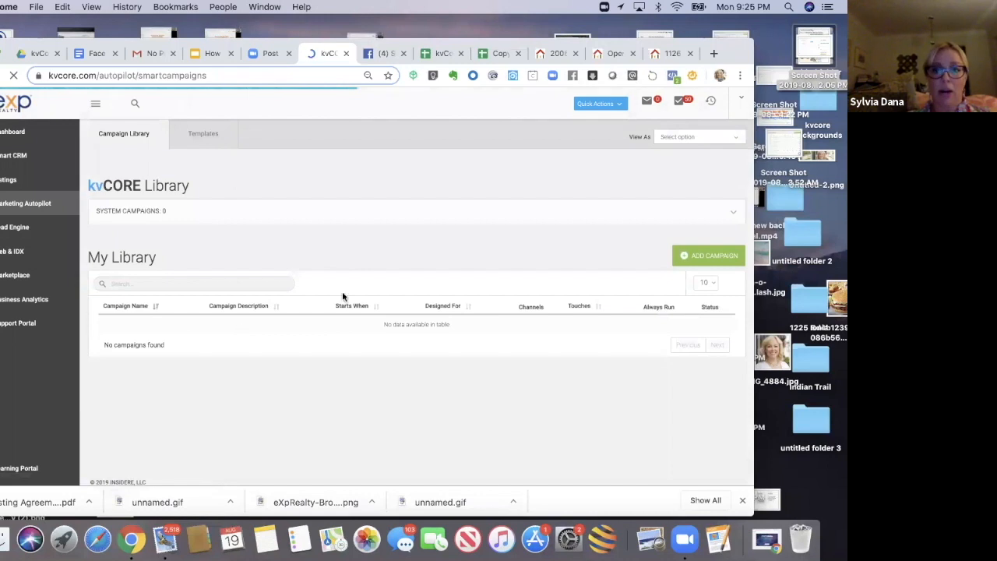
left_click_drag(621, 43, 566, 41)
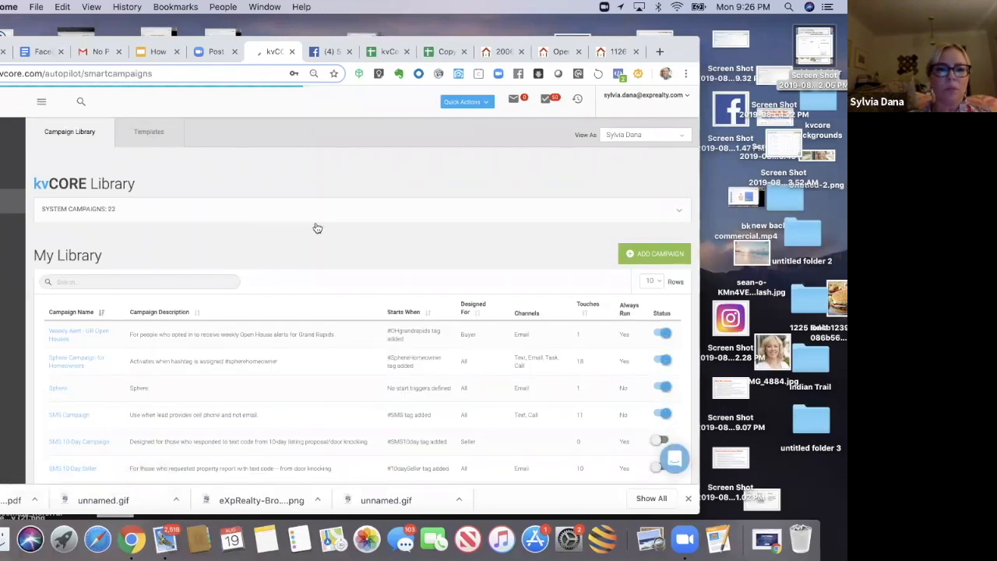
left_click(680, 212)
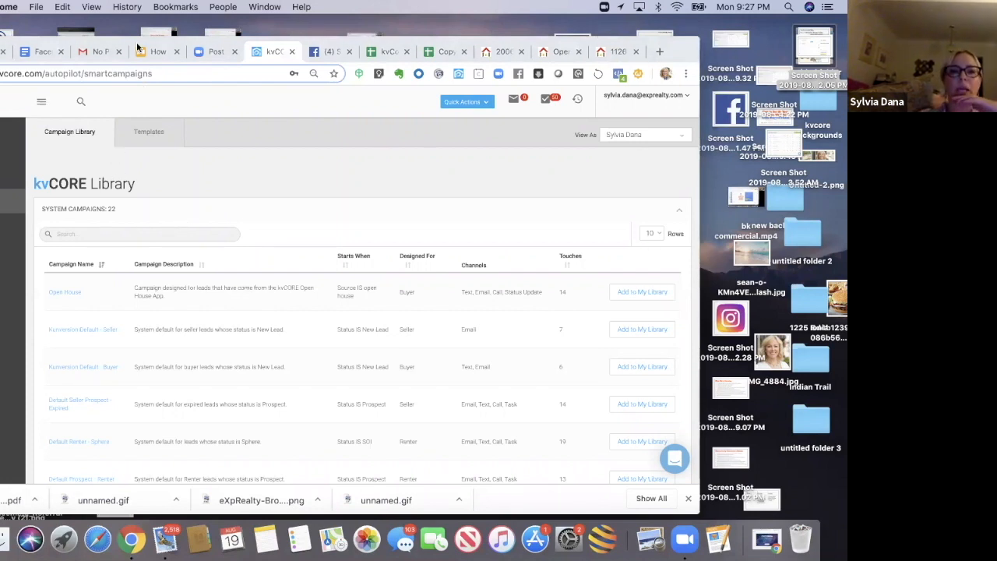
left_click_drag(137, 47, 177, 45)
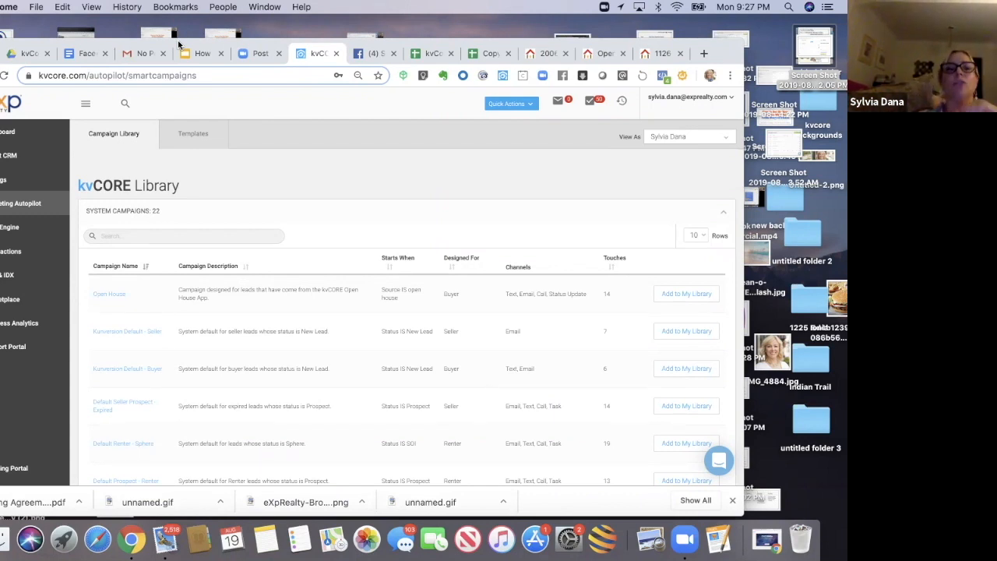
mouse_move(68, 45)
left_mouse_down()
mouse_move(94, 45)
mouse_move(68, 49)
left_mouse_up()
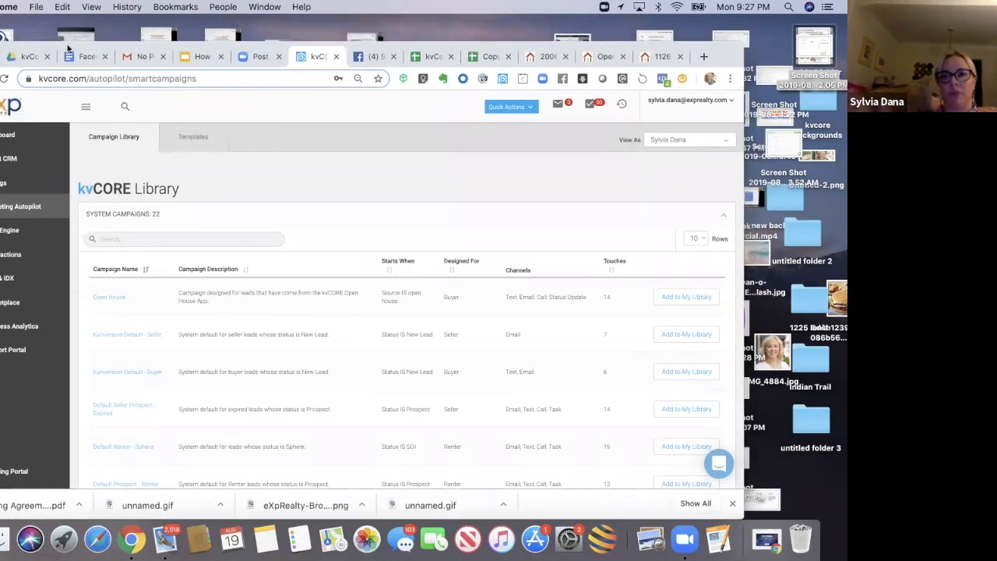